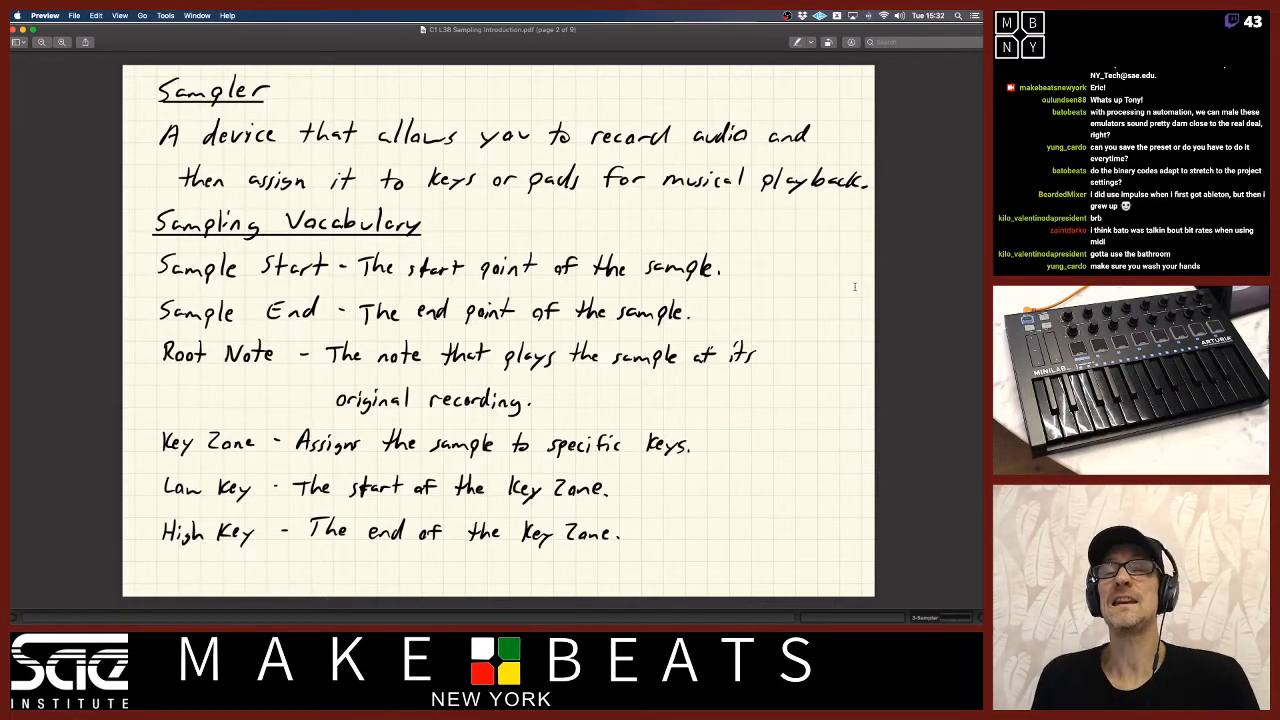
# Switch to Ableton Live and remove the Sampler instrument from the third track, leaving that empty MIDI track selected.
pyautogui.press('super+Tab')
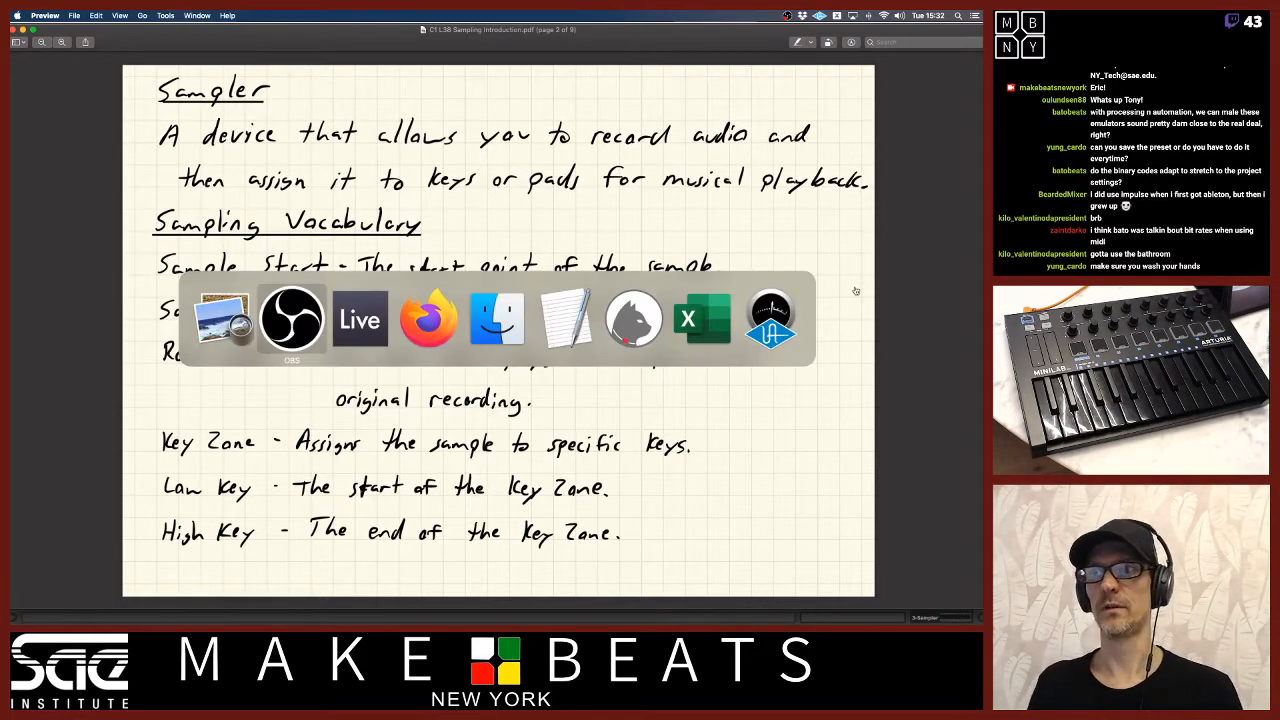
pyautogui.press('super+Tab')
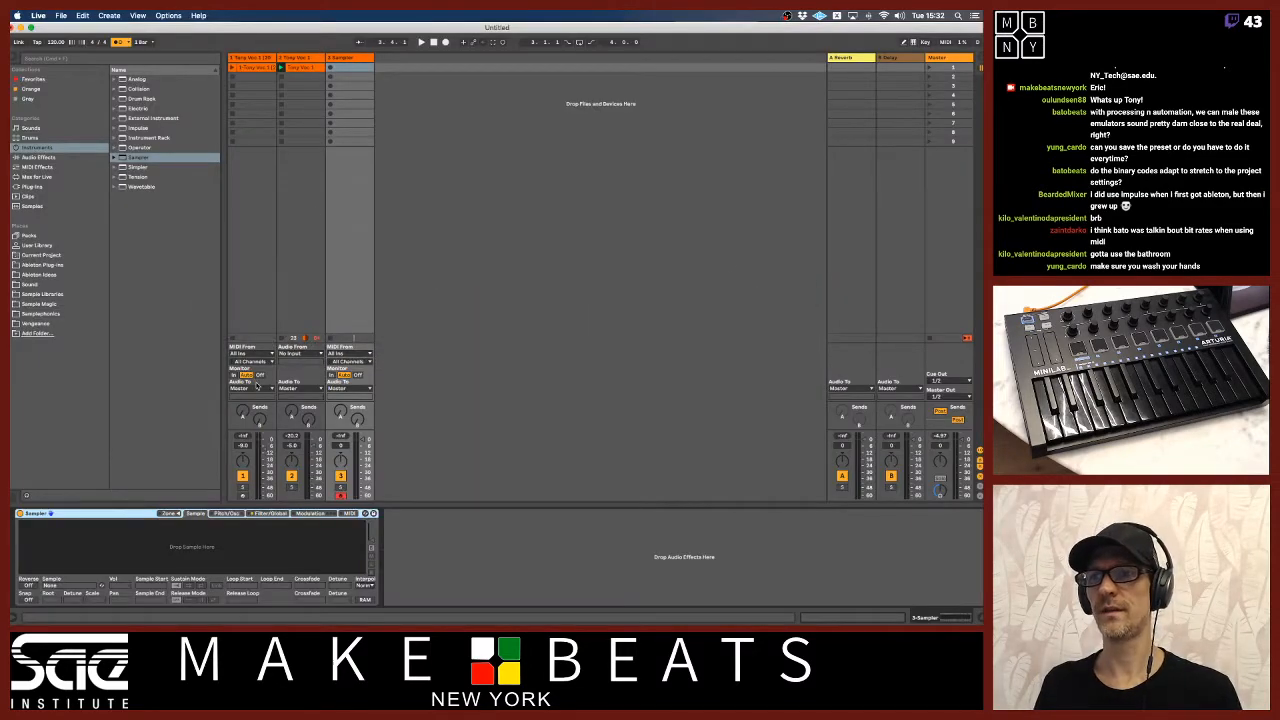
pyautogui.press('Delete')
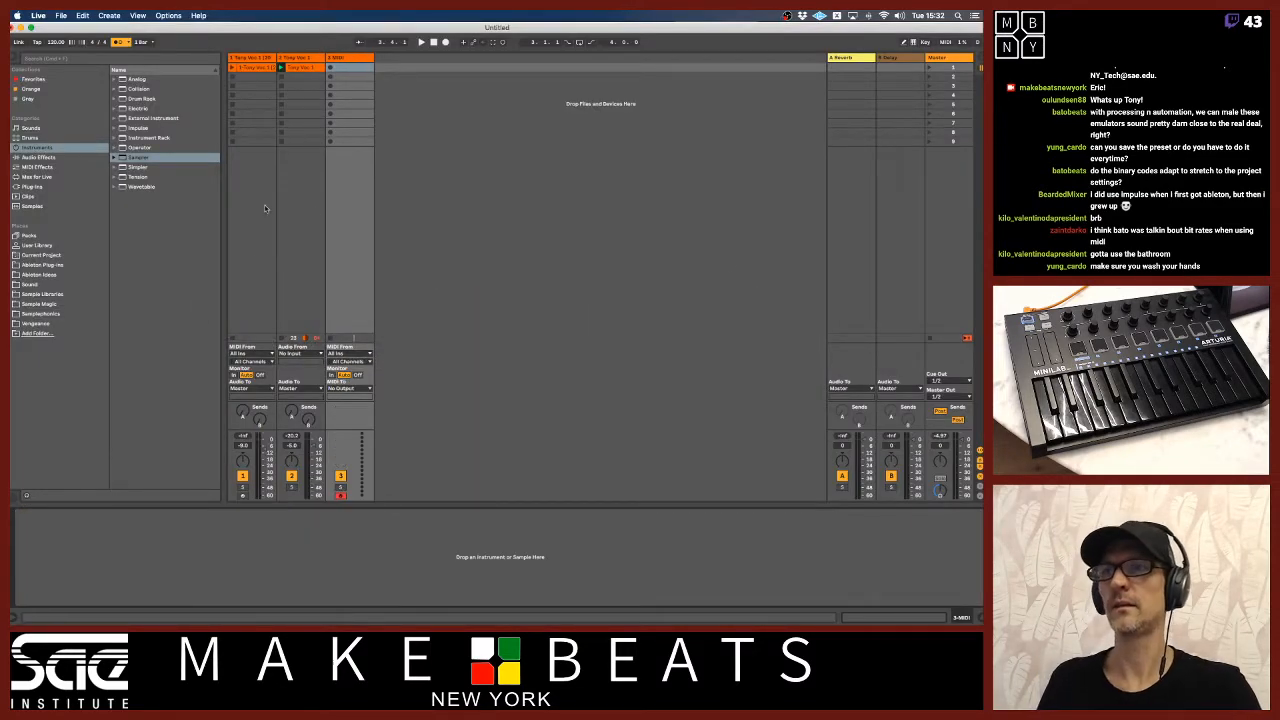
pyautogui.click(310, 69)
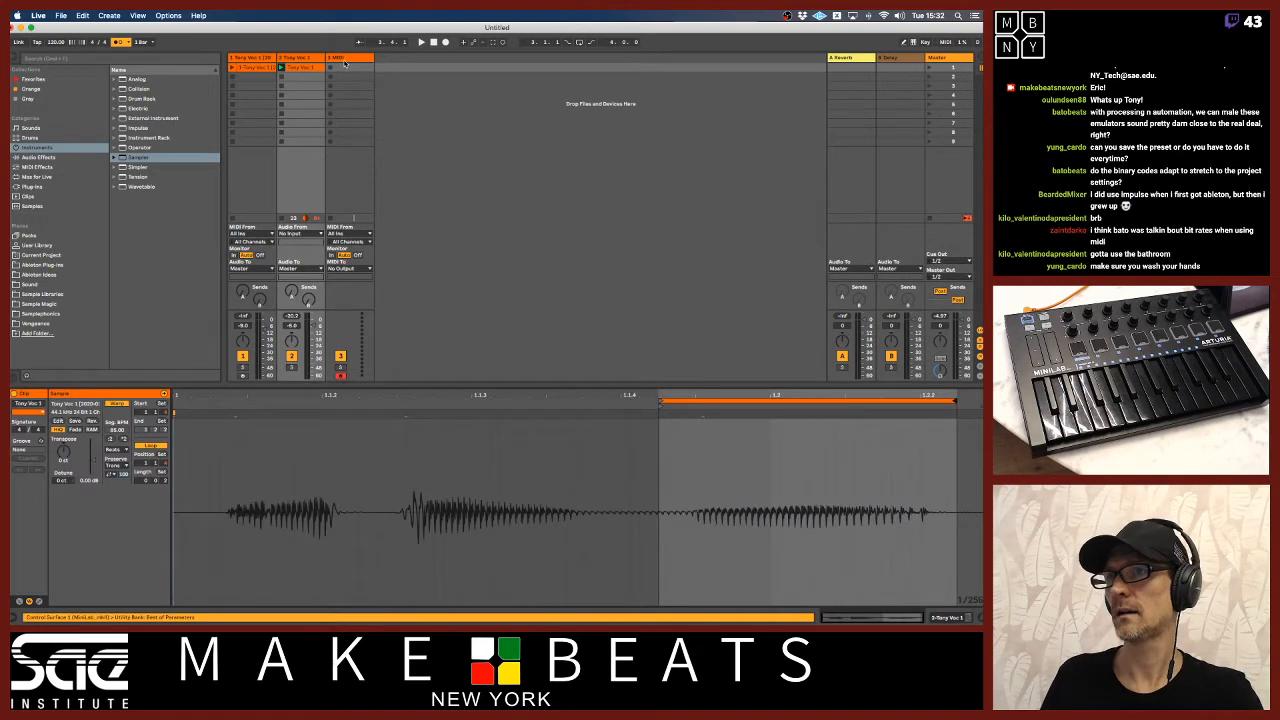
pyautogui.click(344, 62)
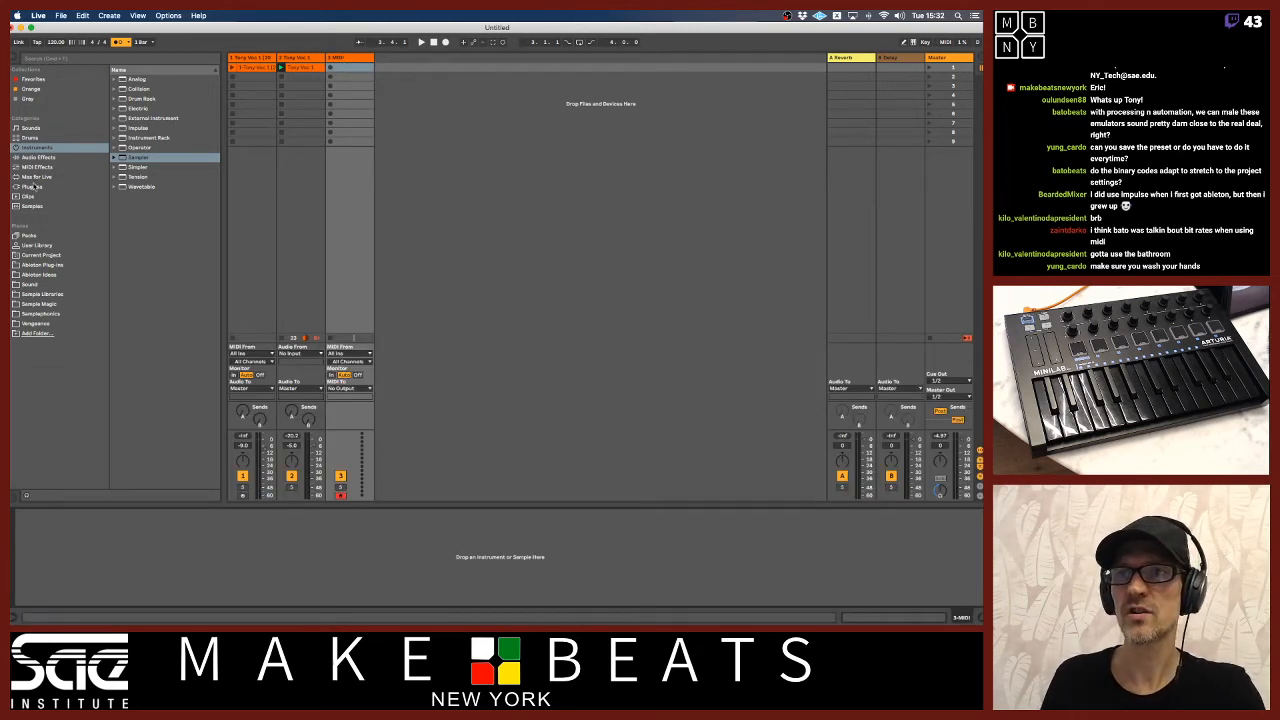
# Search the plug-ins for "kont" and load Kontakt 5 onto the third MIDI track.
pyautogui.click(33, 186)
pyautogui.click(108, 58)
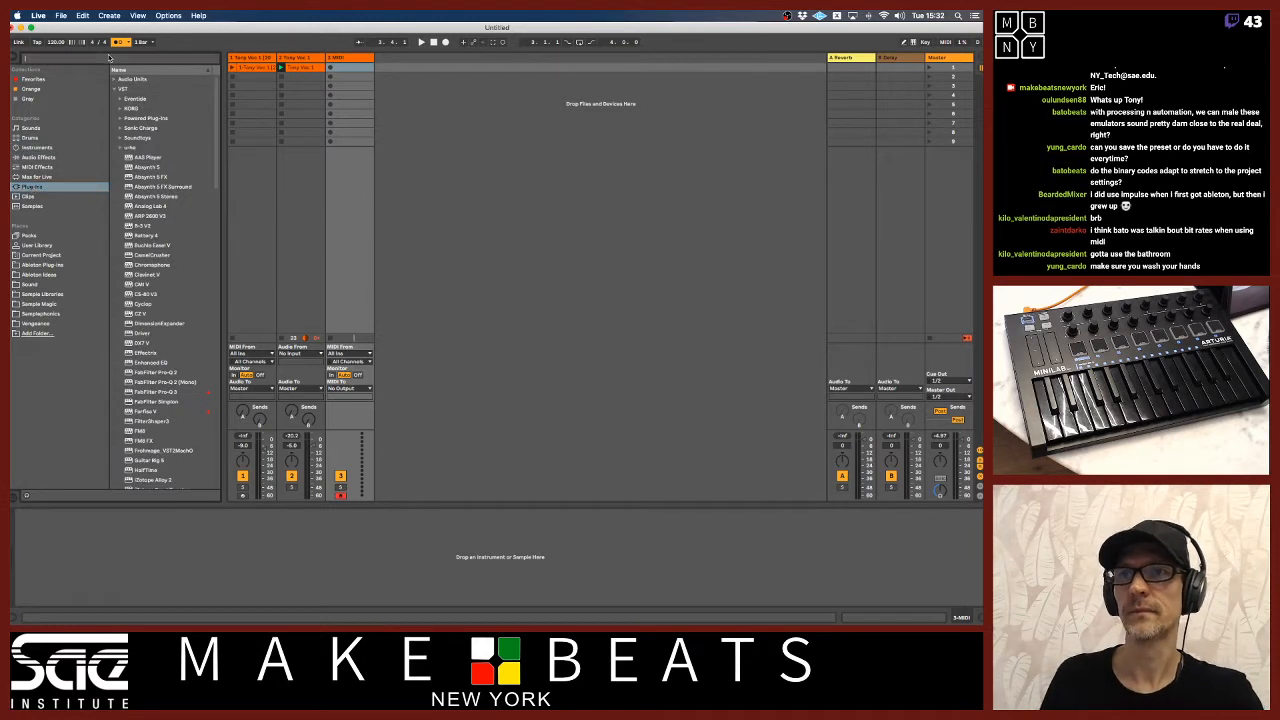
pyautogui.write('kont')
pyautogui.moveTo(150, 119); pyautogui.dragTo(357, 100)
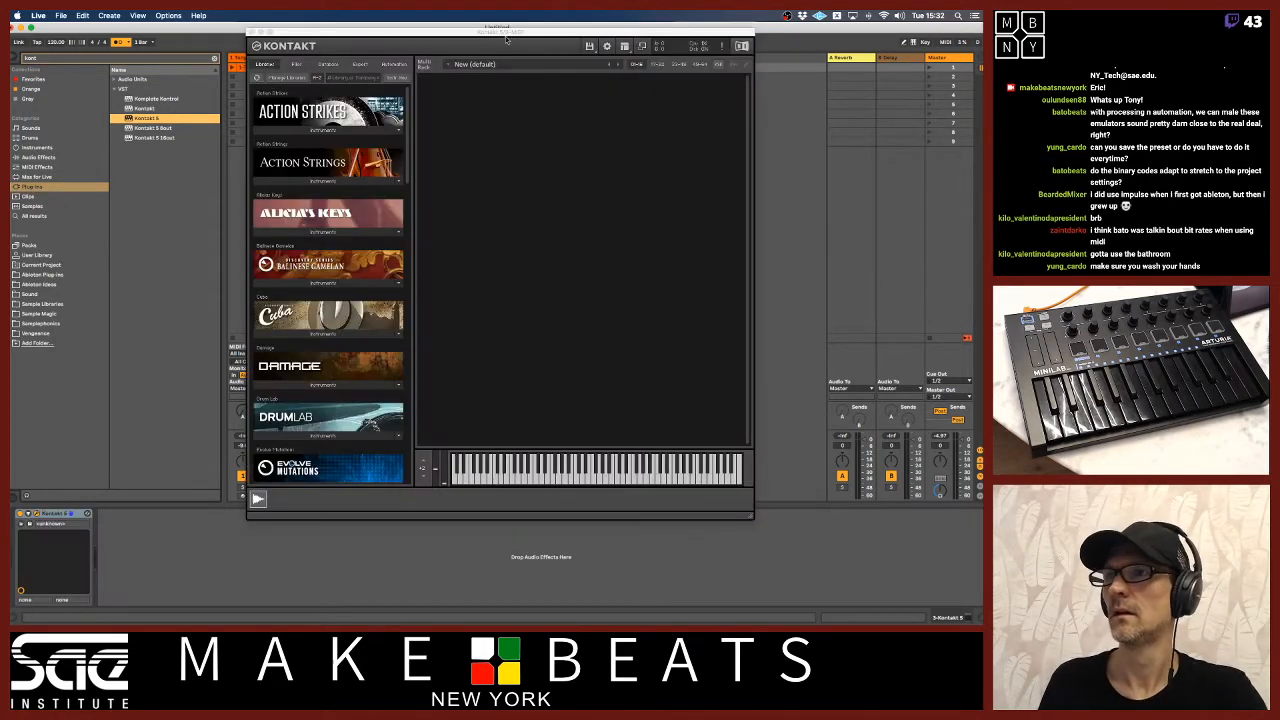
# Hide Kontakt's library browser and load the Tony Voc 1 clip into the empty rack as a new instrument.
pyautogui.click(624, 46)
pyautogui.click(629, 59)
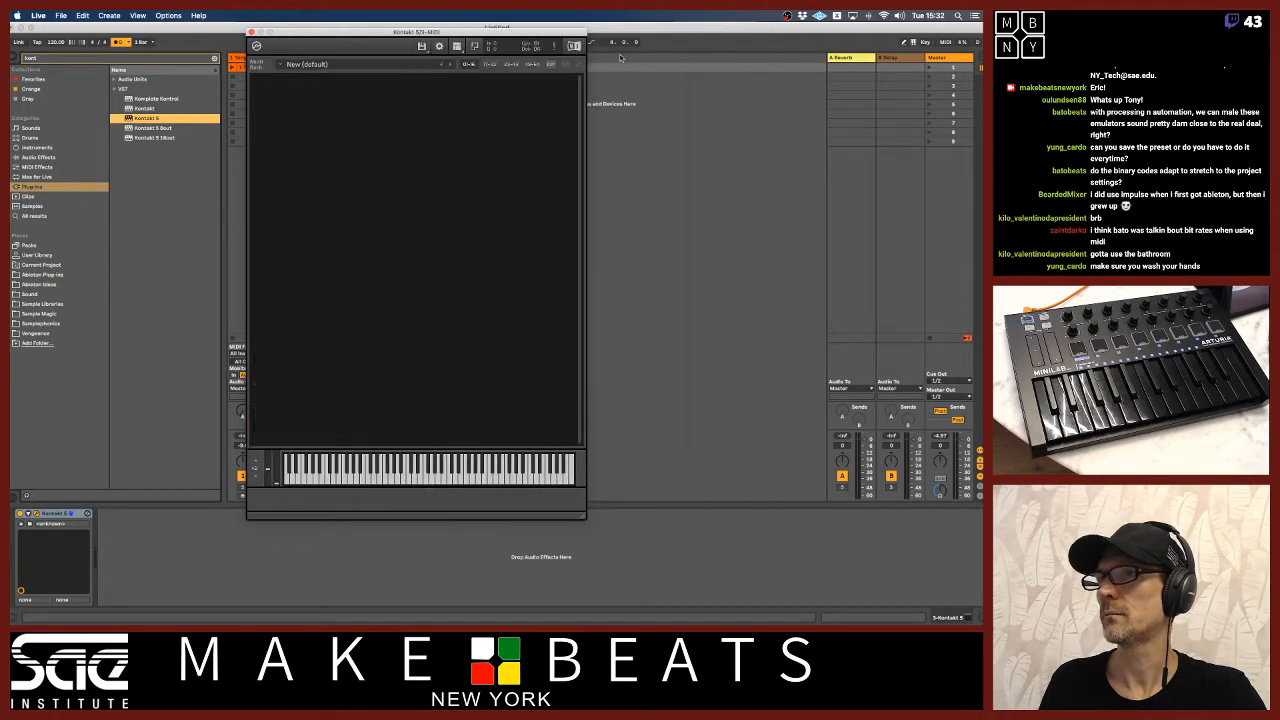
pyautogui.moveTo(376, 33); pyautogui.dragTo(510, 27)
pyautogui.moveTo(311, 68); pyautogui.dragTo(415, 107)
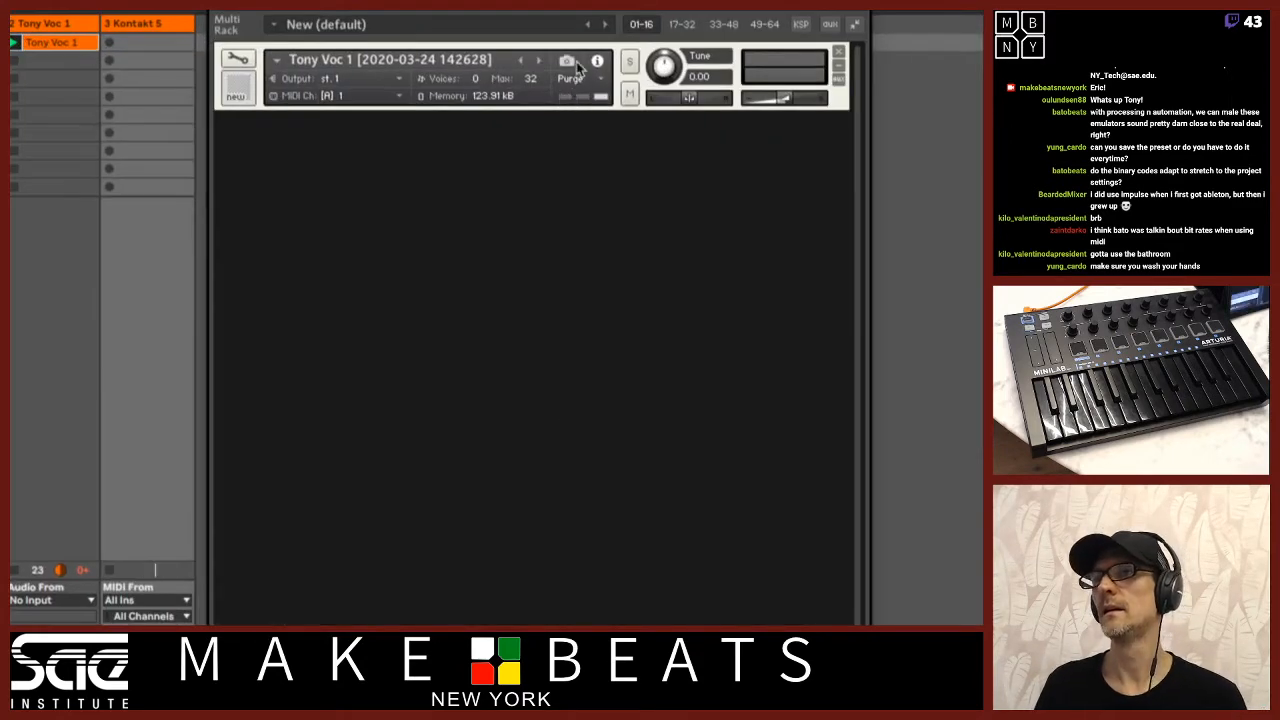
pyautogui.moveTo(596, 42); pyautogui.dragTo(495, 40)
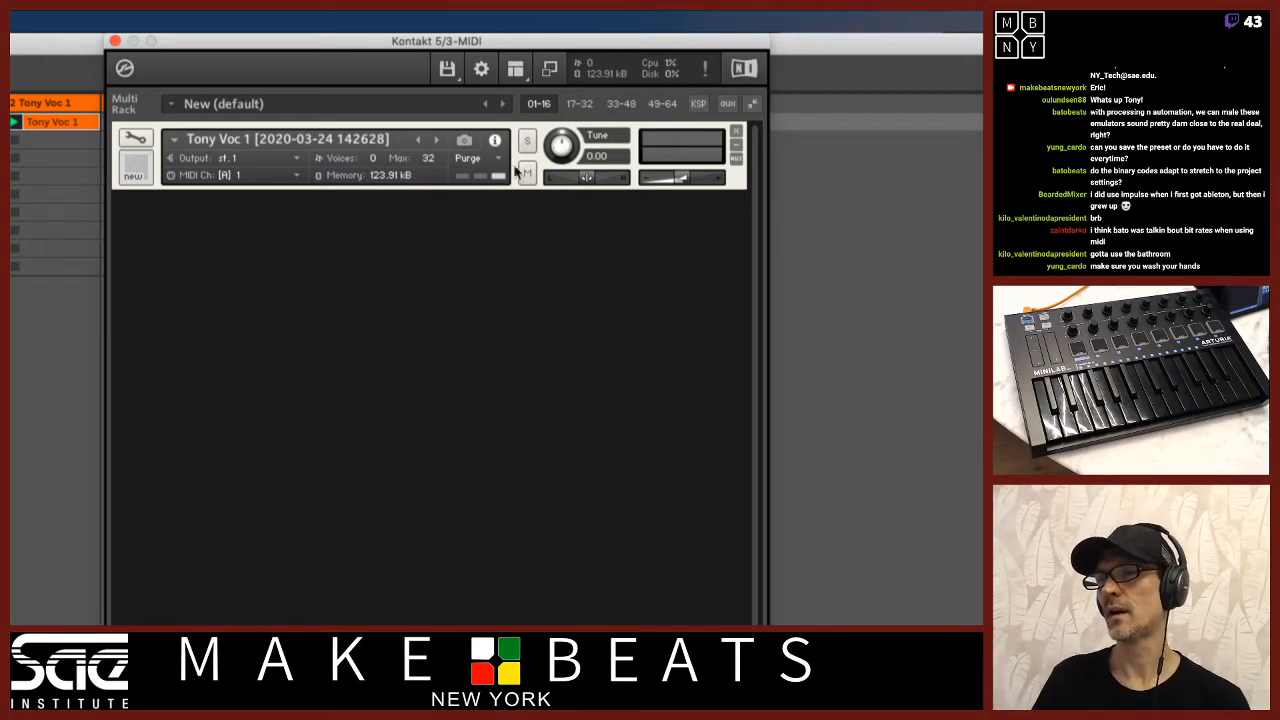
# Open the Tony Voc 1 instrument for editing and display its Wave Editor without the Mapping Editor.
pyautogui.click(137, 139)
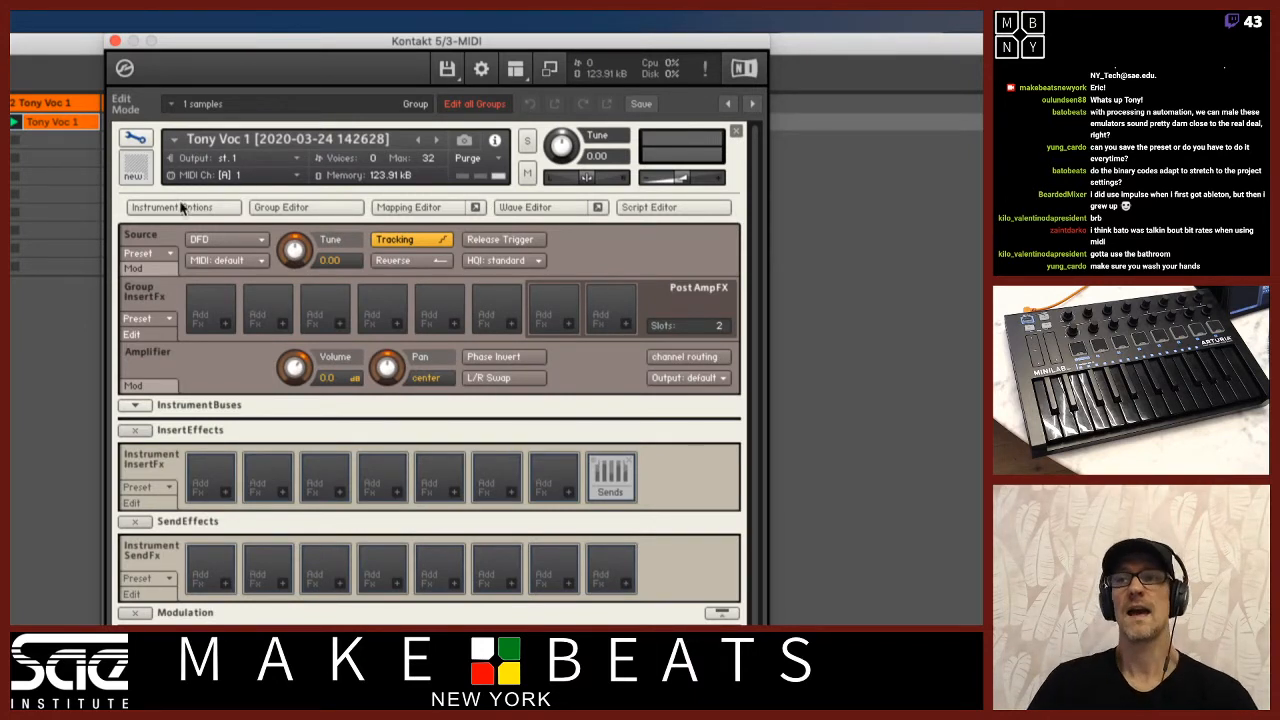
pyautogui.click(405, 208)
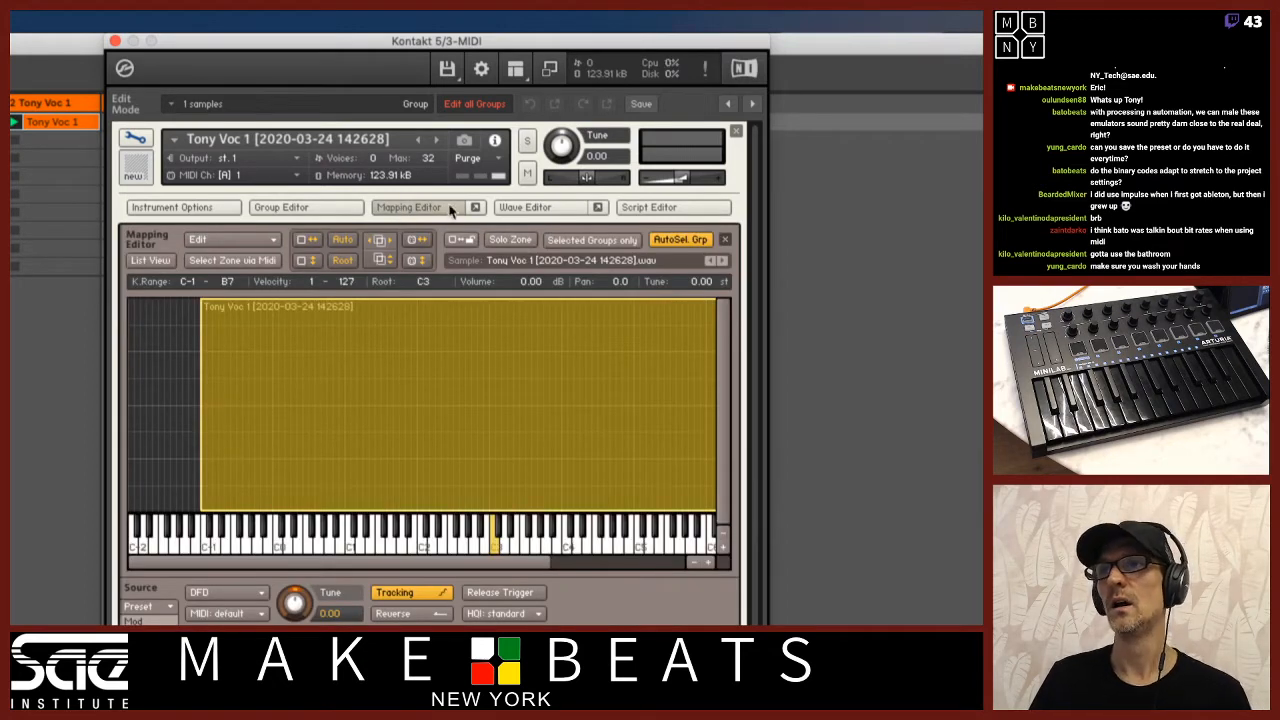
pyautogui.click(537, 215)
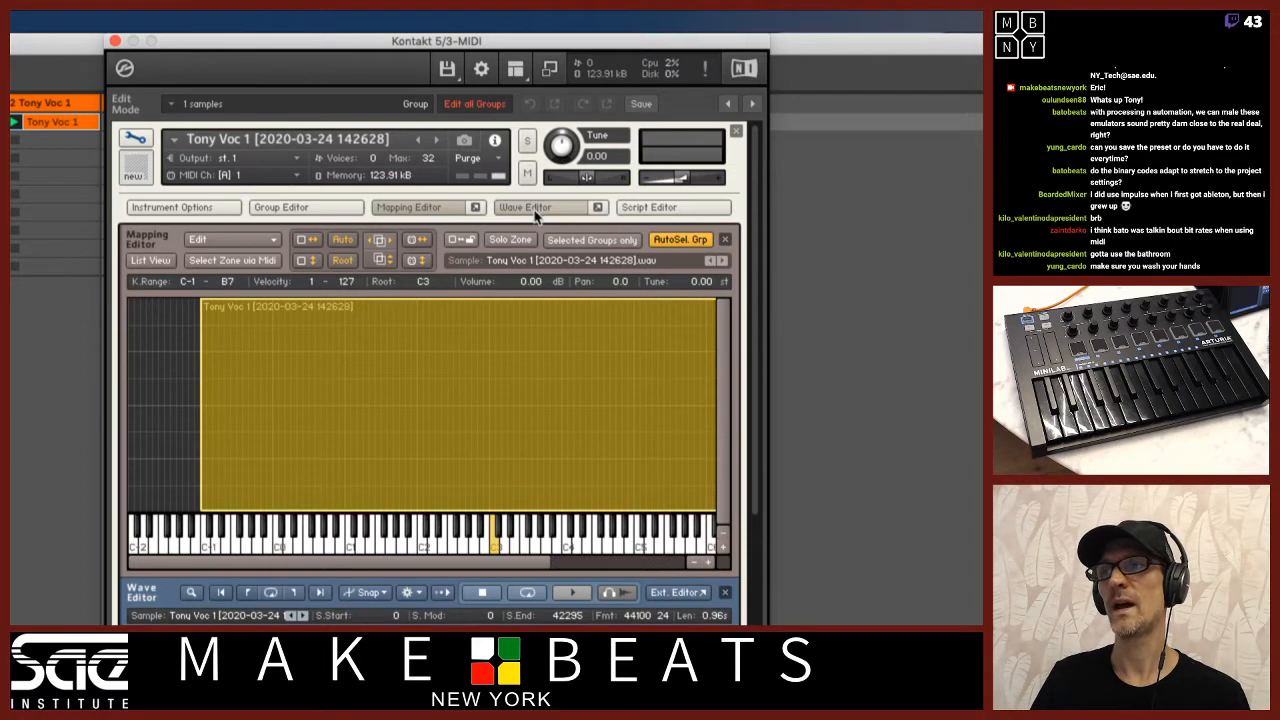
pyautogui.click(450, 209)
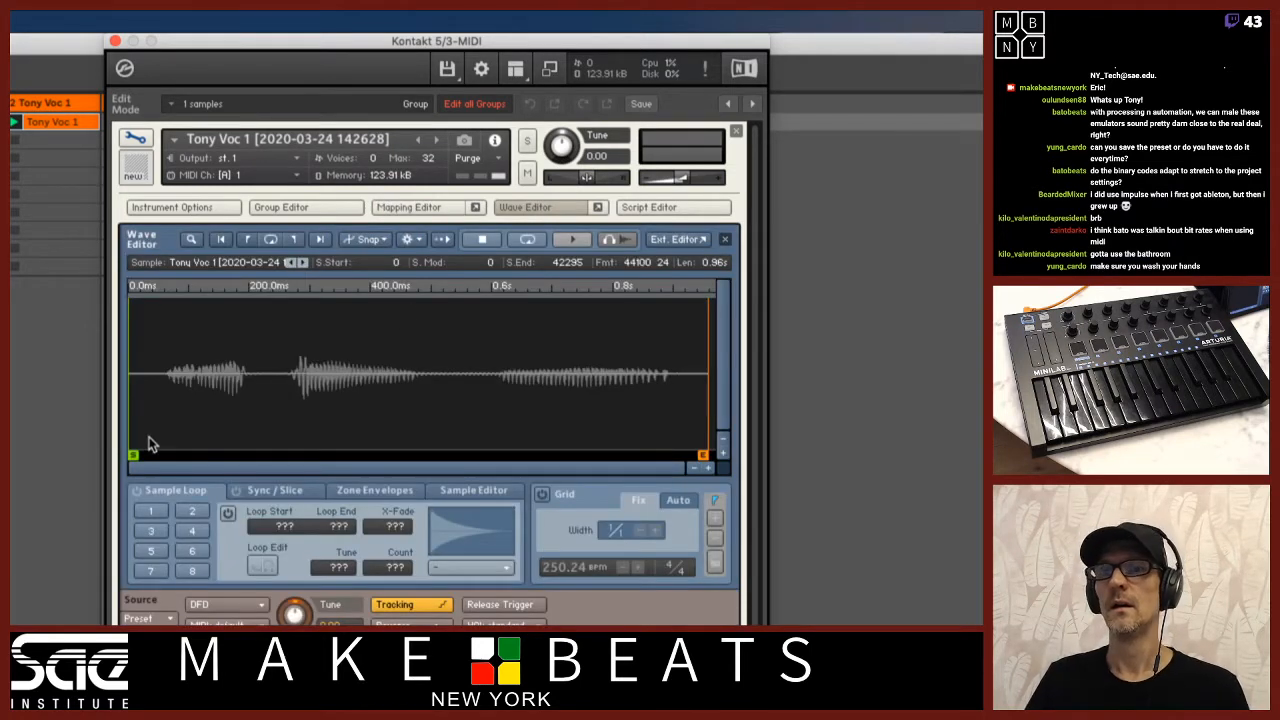
# Set the sample start to the beginning of the first word, at about sample 2628.
pyautogui.moveTo(134, 454); pyautogui.dragTo(139, 459)
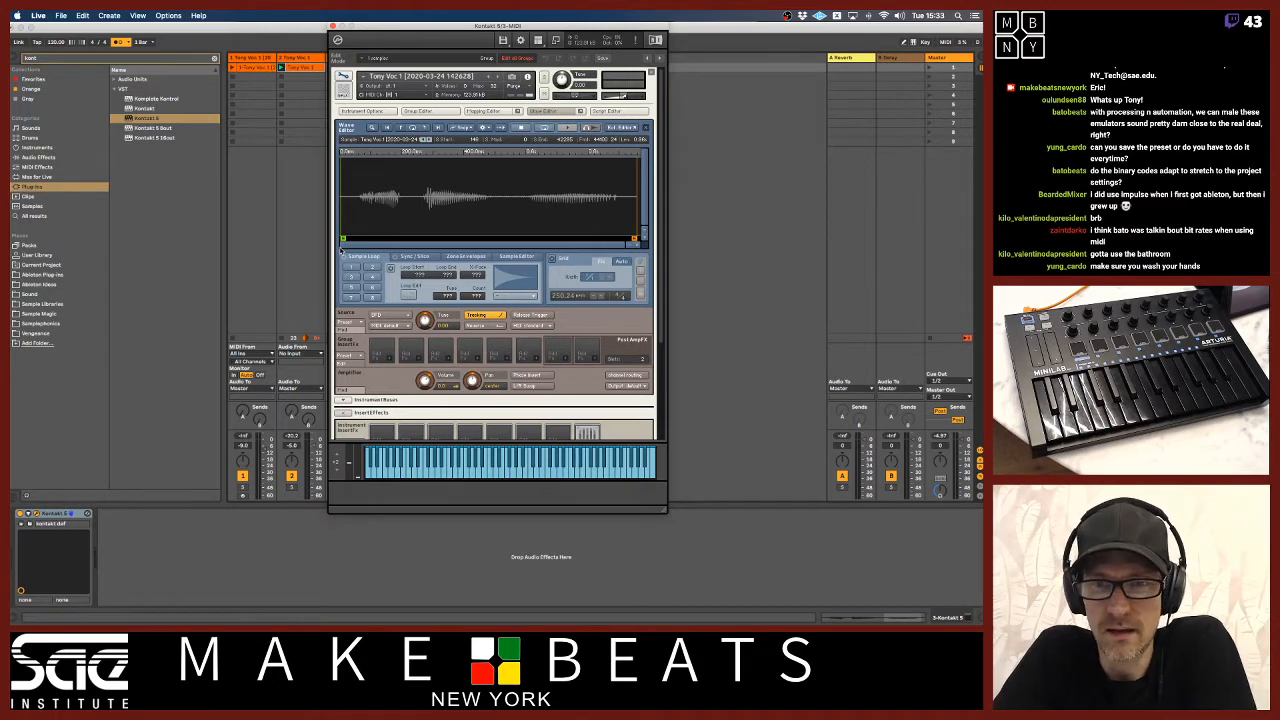
pyautogui.press('super+Tab')
pyautogui.press('super+Tab')
pyautogui.press('super+Tab')
pyautogui.click(234, 326)
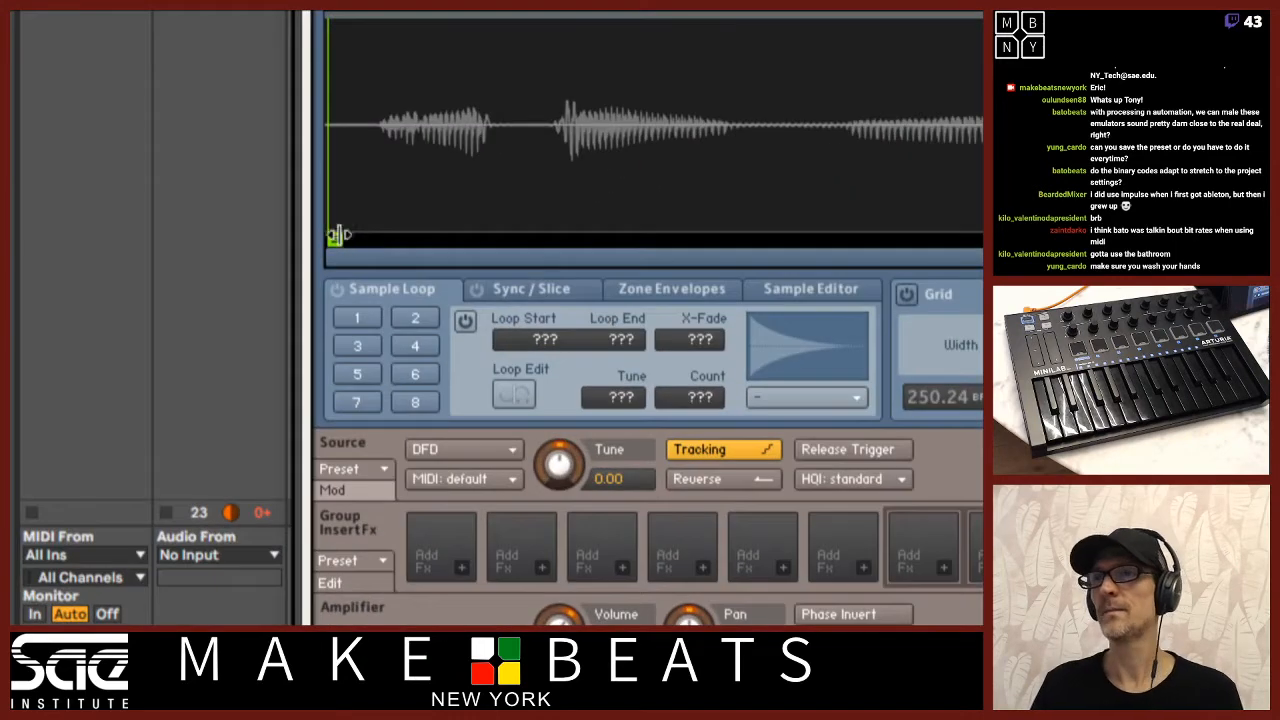
pyautogui.moveTo(346, 240); pyautogui.dragTo(386, 237)
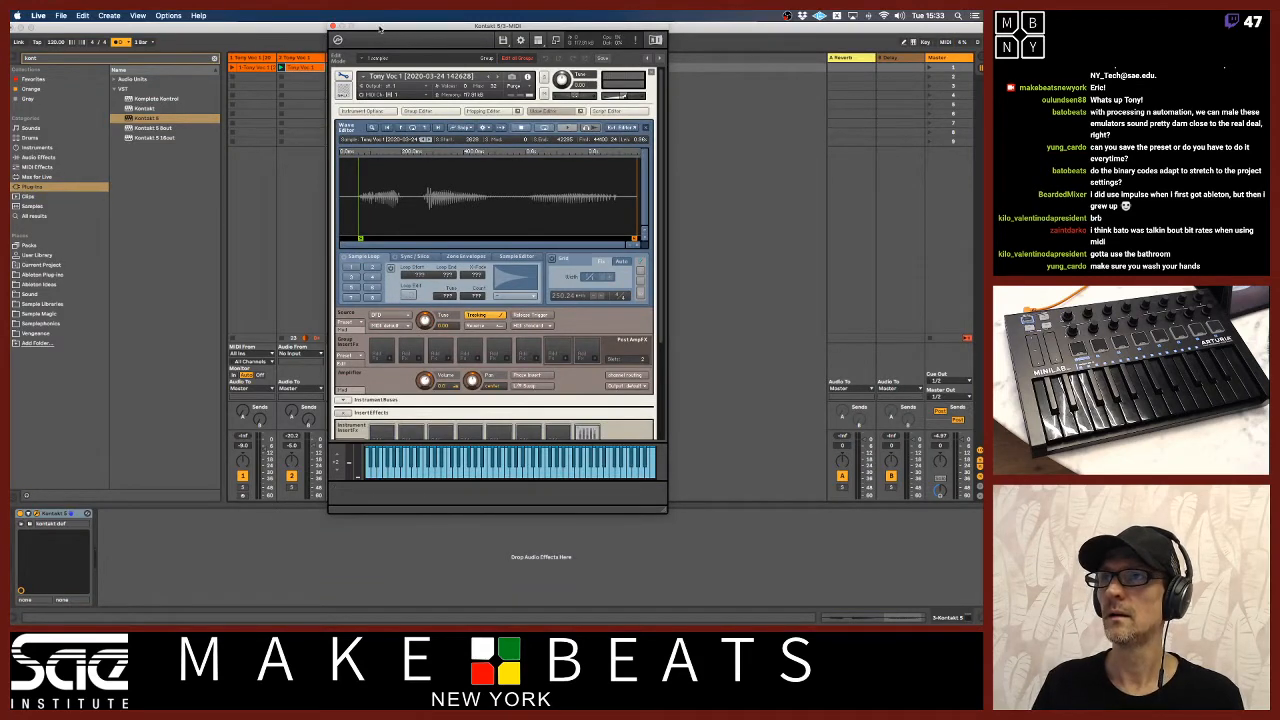
pyautogui.moveTo(380, 24); pyautogui.dragTo(432, 20)
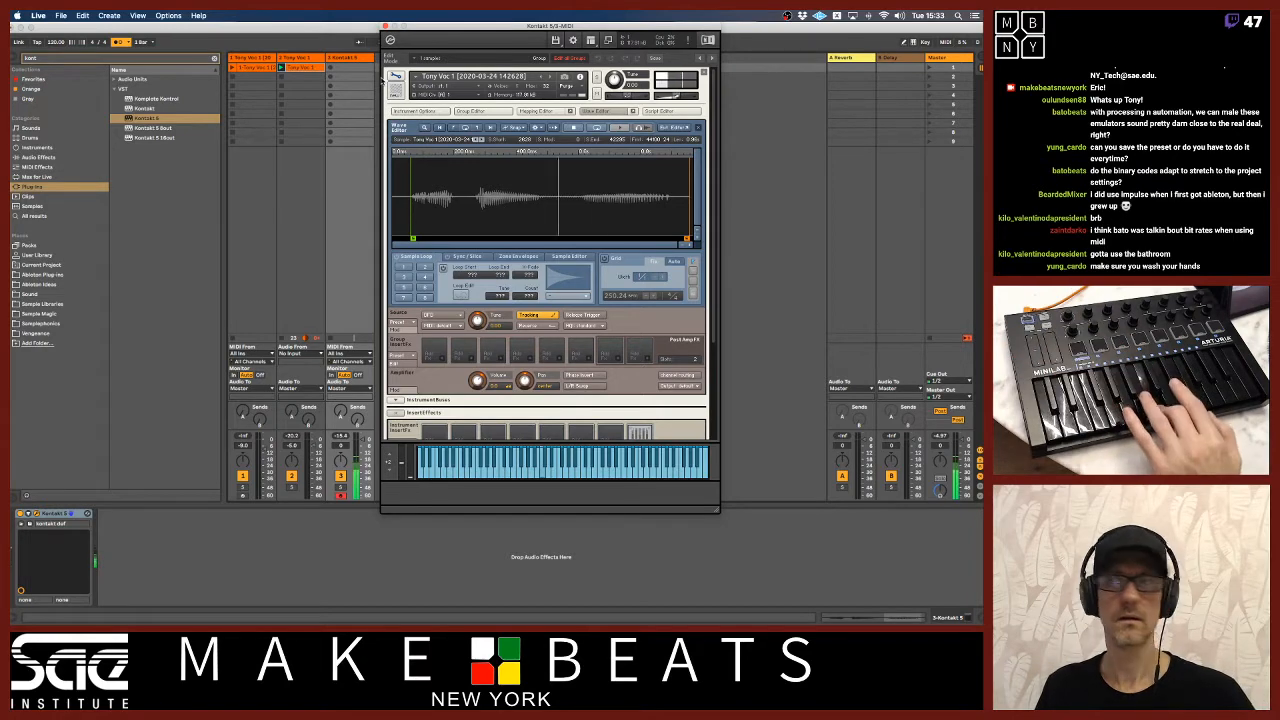
pyautogui.moveTo(439, 26)
pyautogui.mouseDown()
pyautogui.moveTo(385, 30)
pyautogui.moveTo(435, 13)
pyautogui.mouseUp()
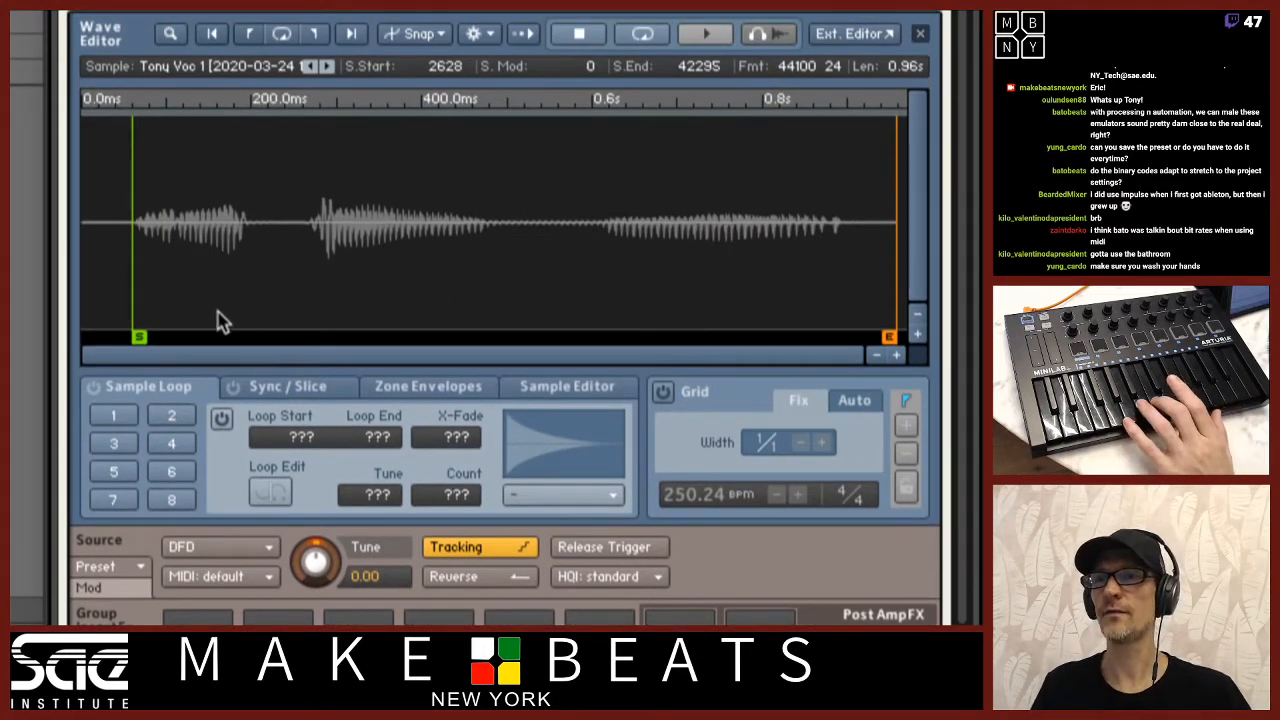
# Try the sample start at the second word (about 11607) and third word (about 26718), and return it to the first word.
pyautogui.moveTo(135, 338); pyautogui.dragTo(310, 322)
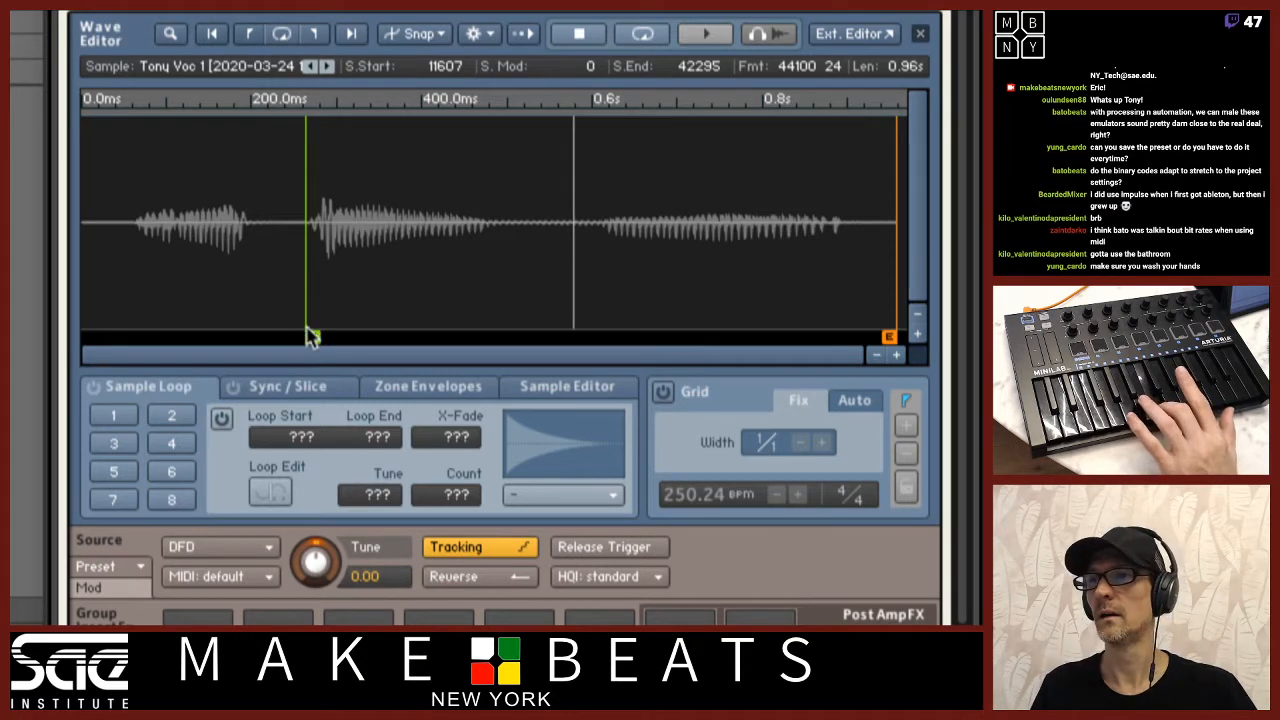
pyautogui.moveTo(310, 333); pyautogui.dragTo(603, 342)
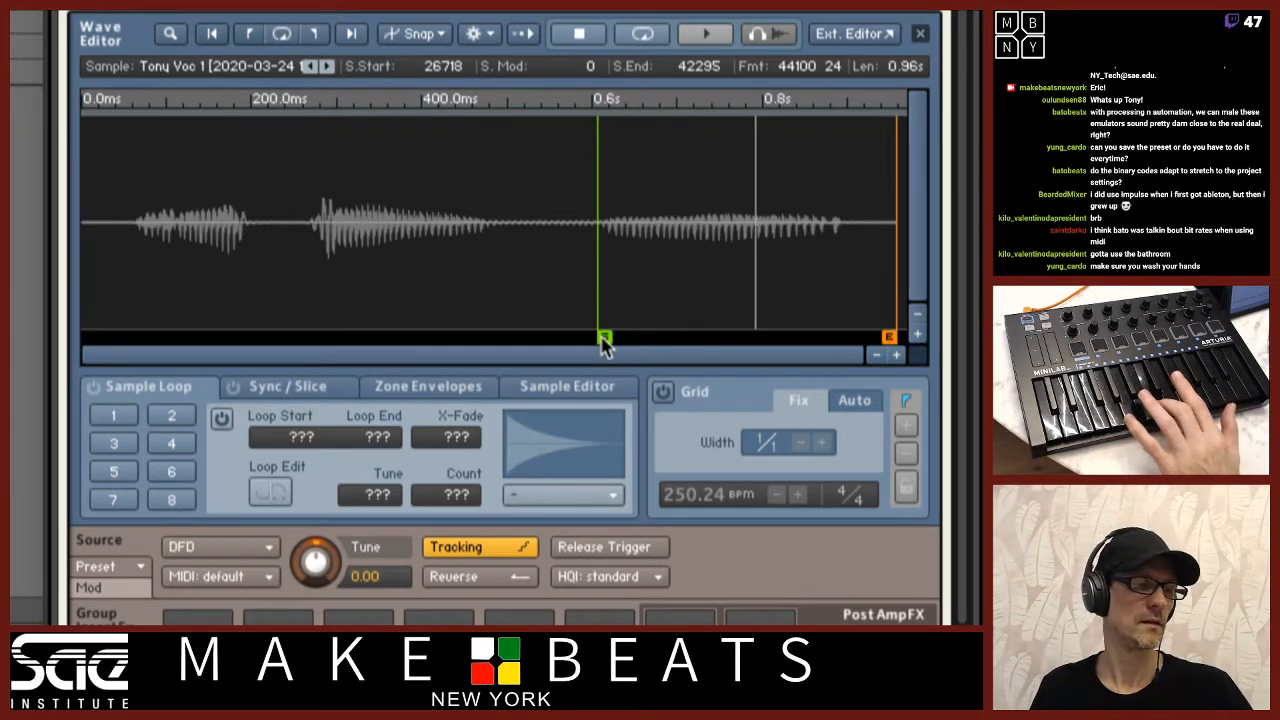
pyautogui.moveTo(603, 342)
pyautogui.mouseDown()
pyautogui.moveTo(420, 338)
pyautogui.moveTo(137, 360)
pyautogui.mouseUp()
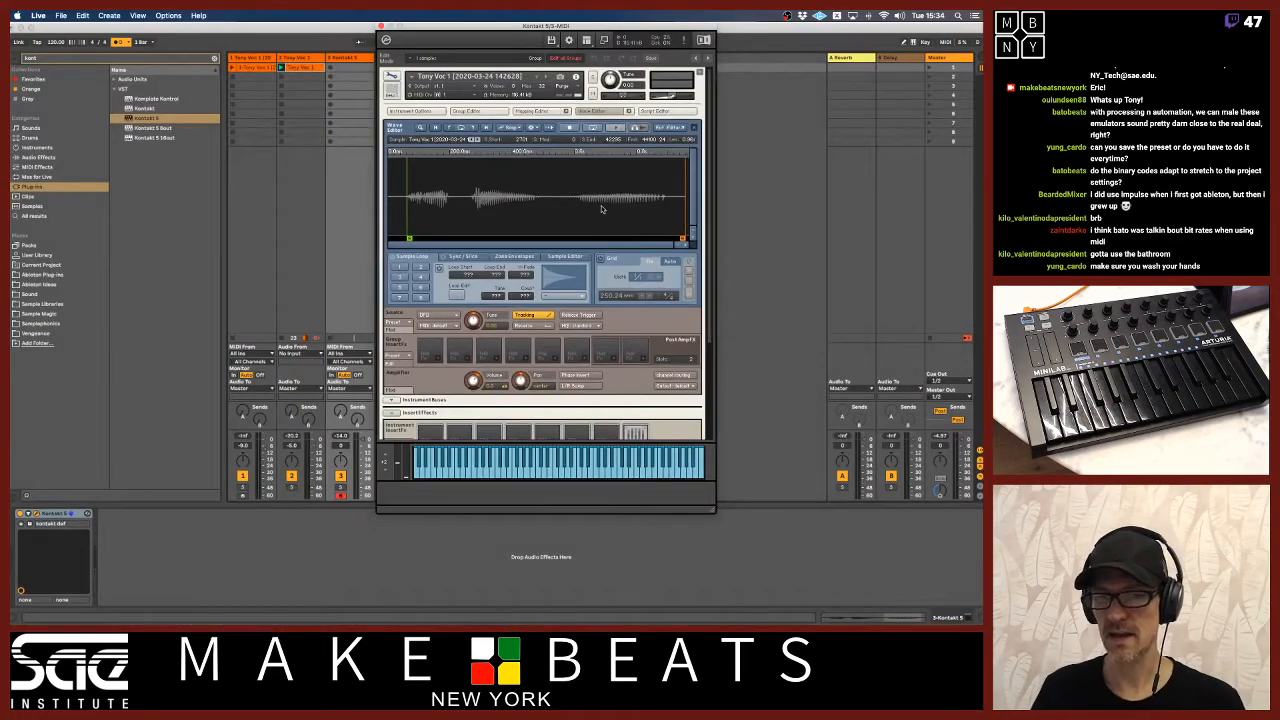
# Shorten the release of the instrument's volume envelope to nearly its minimum.
pyautogui.moveTo(710, 223); pyautogui.dragTo(713, 350)
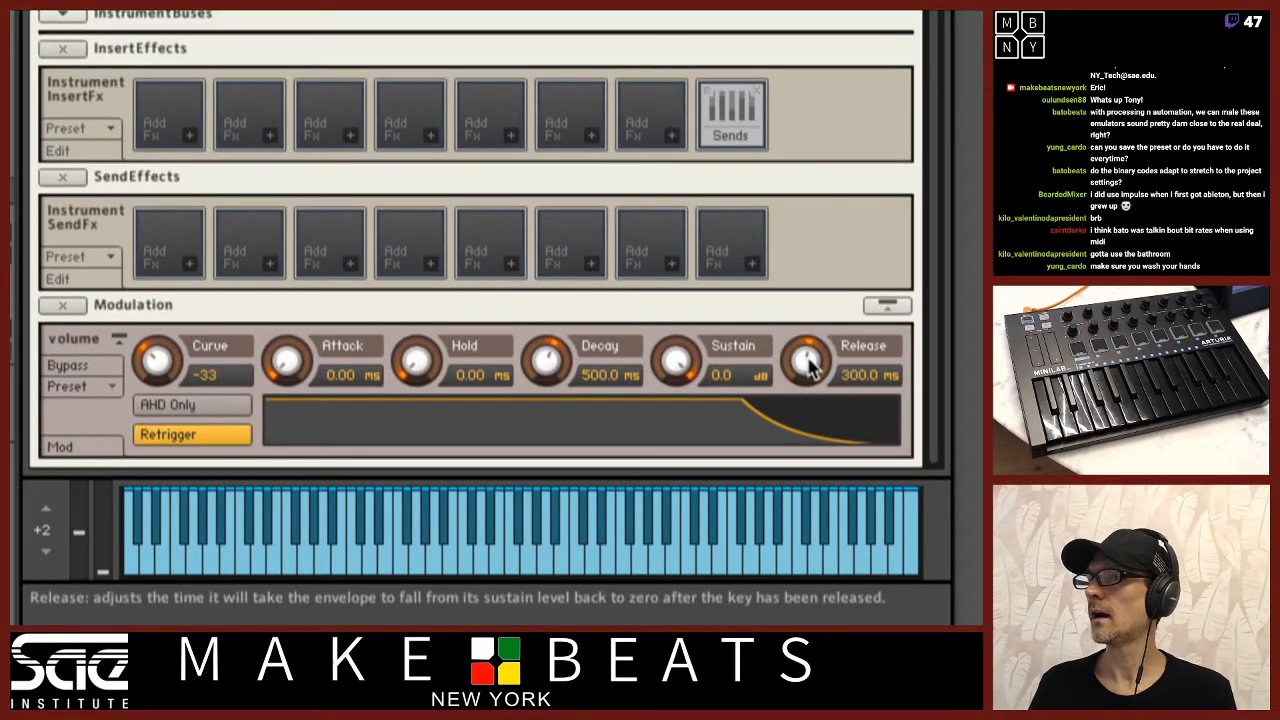
pyautogui.moveTo(808, 358); pyautogui.dragTo(817, 429)
pyautogui.moveTo(803, 354)
pyautogui.mouseDown()
pyautogui.moveTo(810, 390)
pyautogui.moveTo(808, 379)
pyautogui.mouseUp()
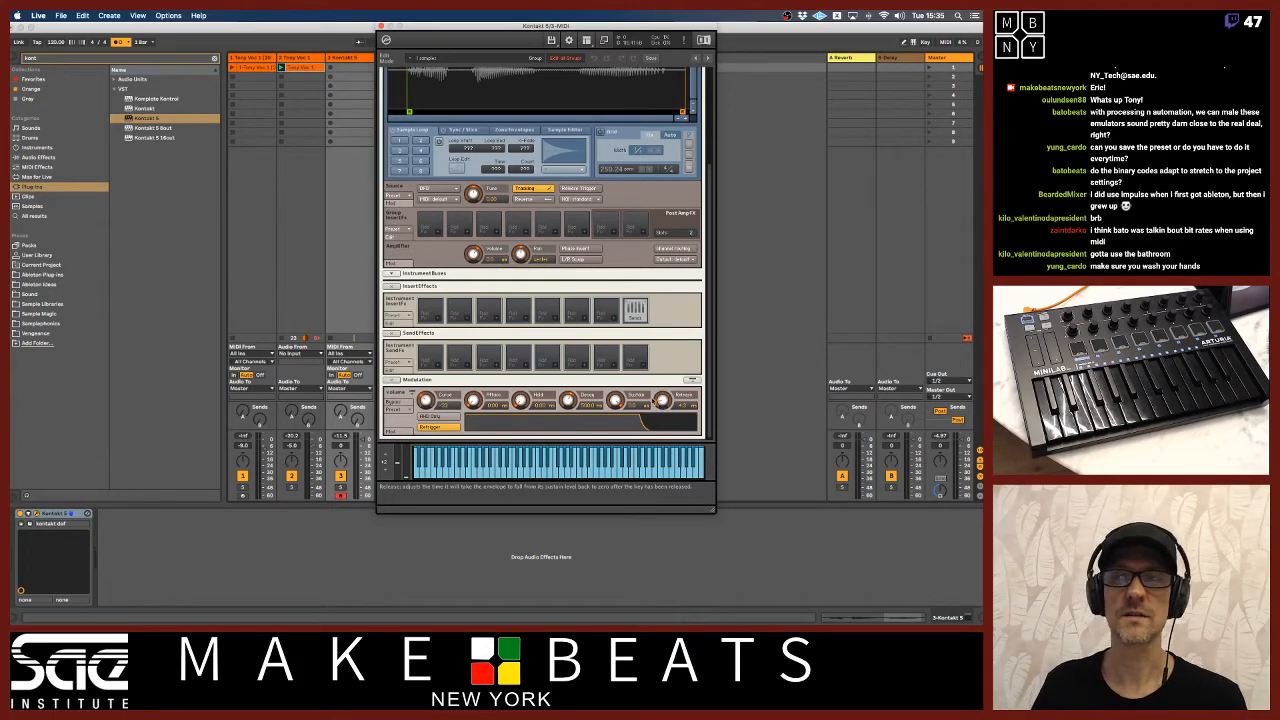
# Move the sample end back to the gap just before the second word, so only the first word plays.
pyautogui.scroll(3, 615, 148)
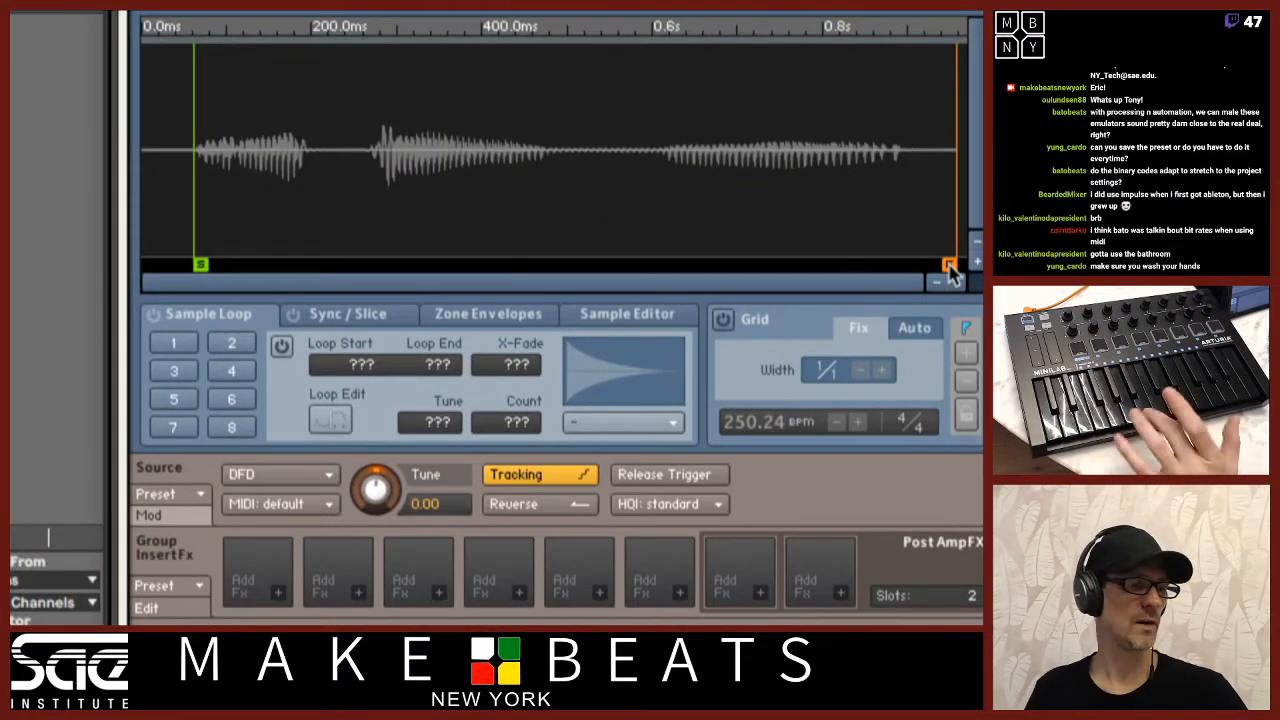
pyautogui.moveTo(950, 270)
pyautogui.mouseDown()
pyautogui.moveTo(586, 265)
pyautogui.moveTo(366, 284)
pyautogui.mouseUp()
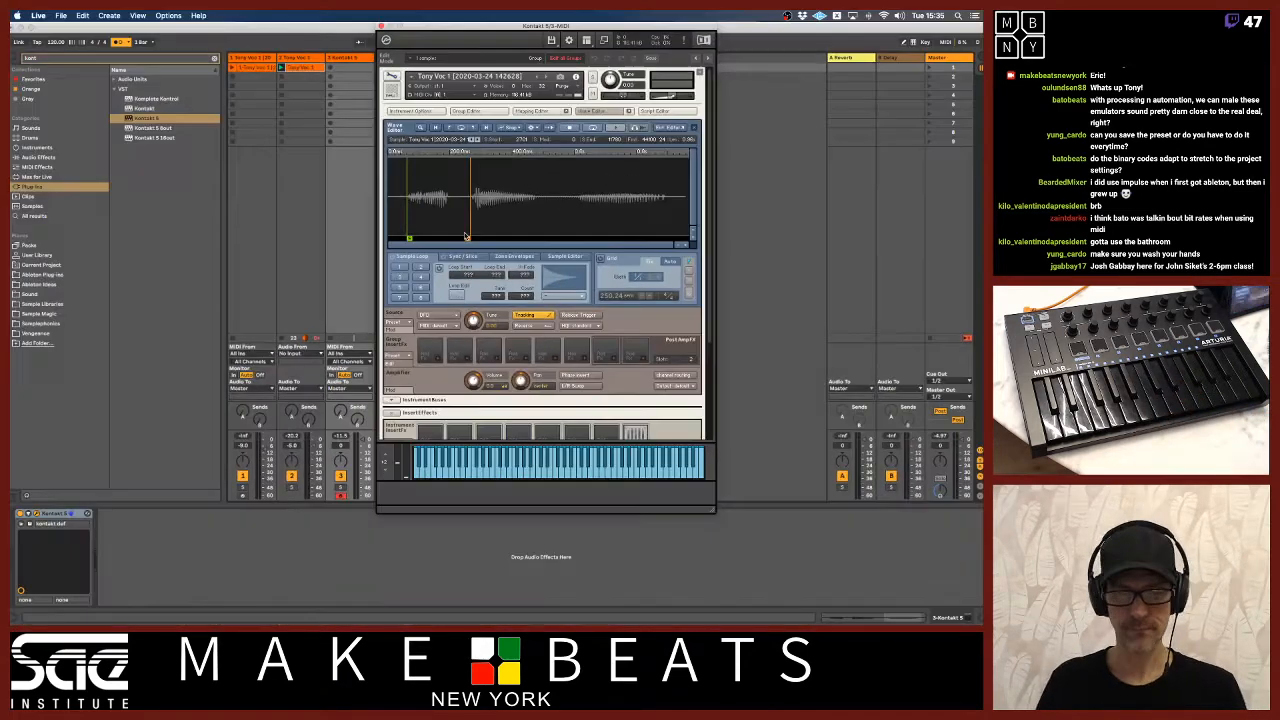
# Switch to the sampling vocabulary notes in Preview and review the Root Note definition.
pyautogui.press('super+Tab')
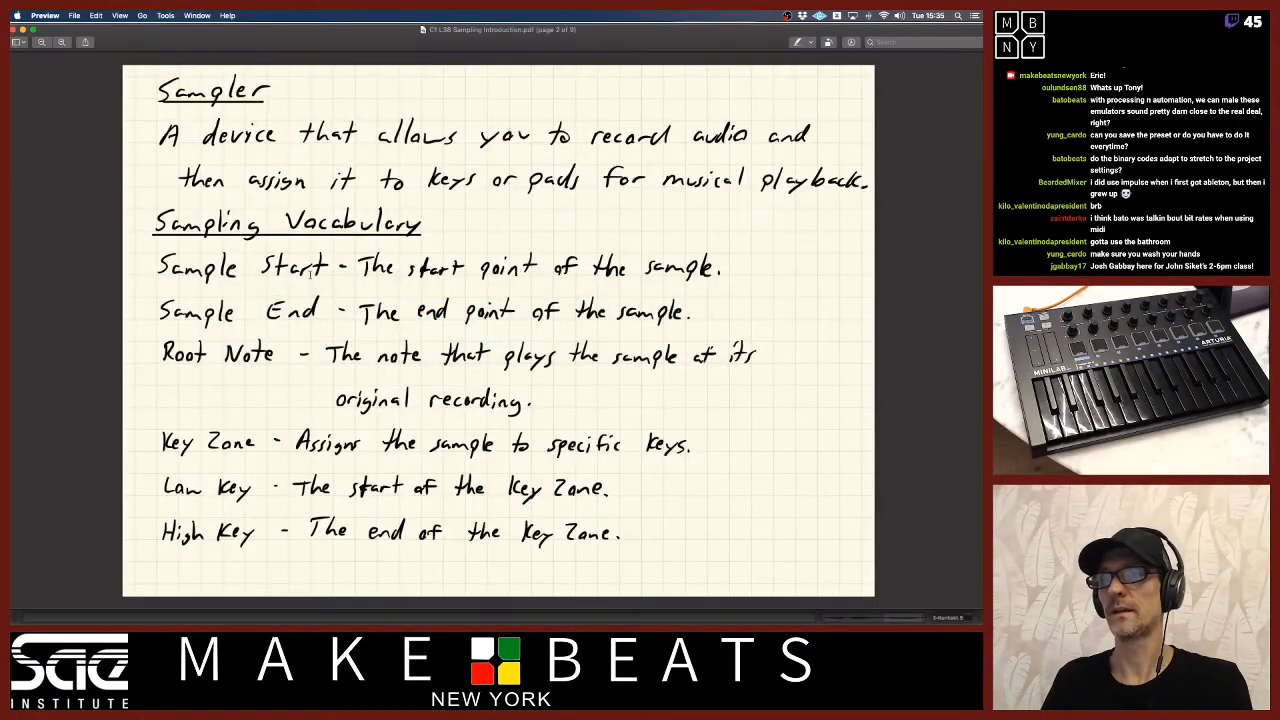
pyautogui.moveTo(168, 350); pyautogui.dragTo(270, 352)
pyautogui.click(268, 349)
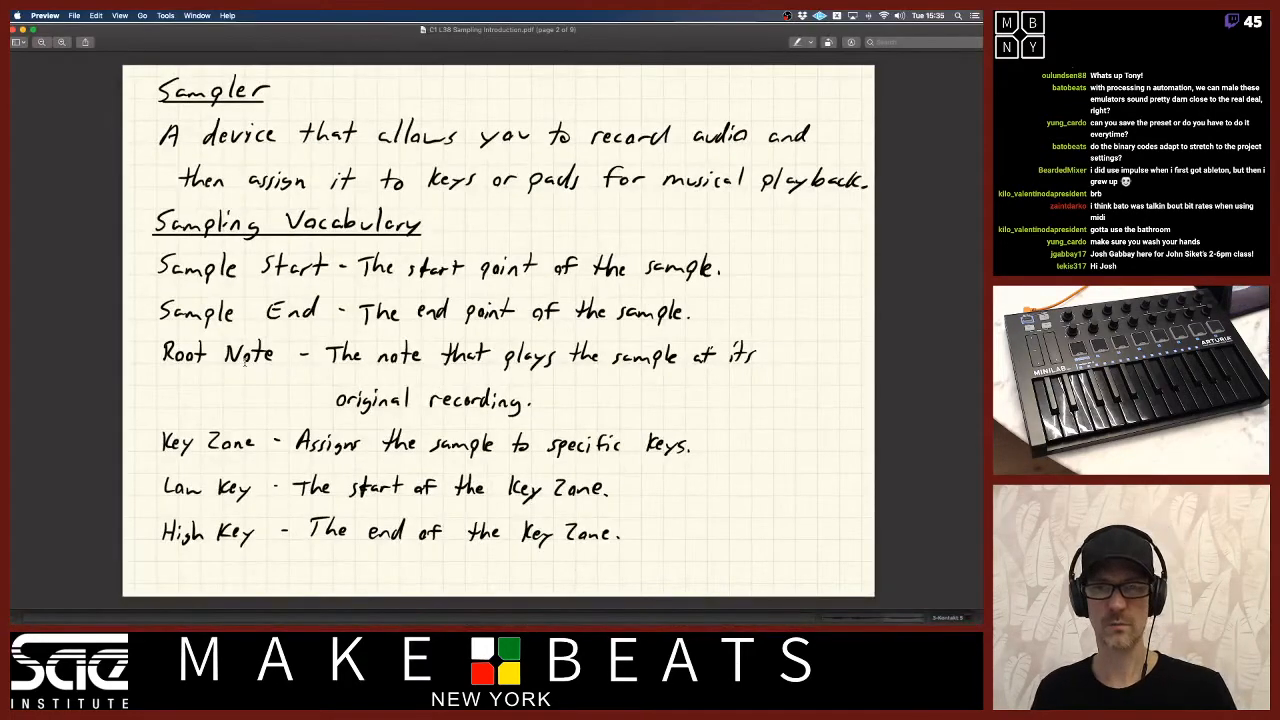
# Add the new student's full name to the end of the second class list in the TextEdit attendance file and return to the notes.
pyautogui.press('super+Tab')
pyautogui.press('super+Tab')
pyautogui.press('super+Tab')
pyautogui.press('super+Tab')
pyautogui.press('super+Tab')
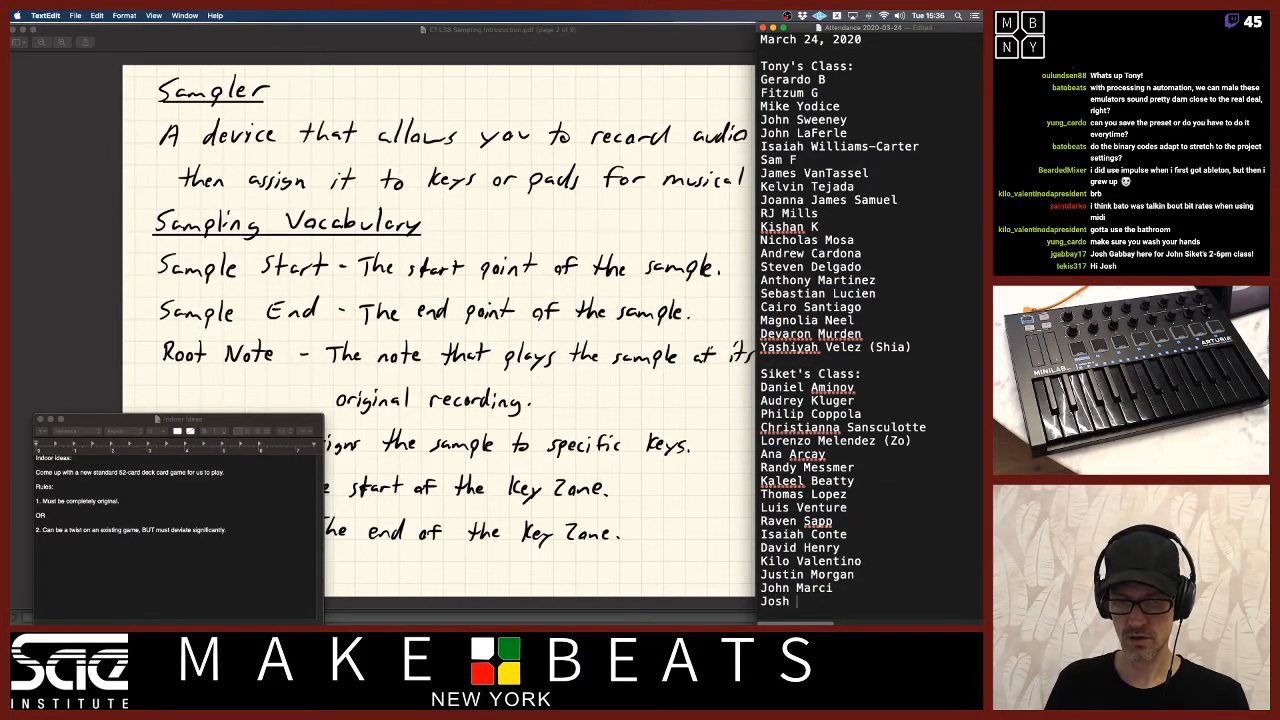
pyautogui.write('bbay')
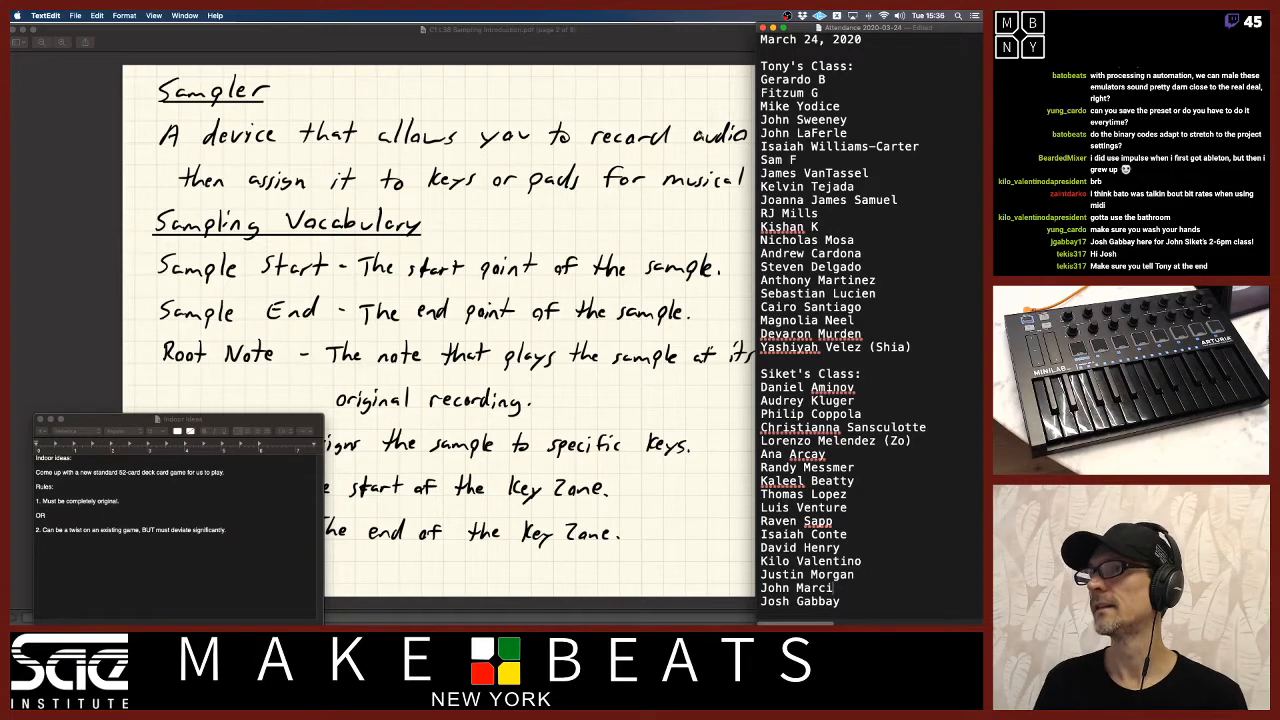
pyautogui.click(675, 41)
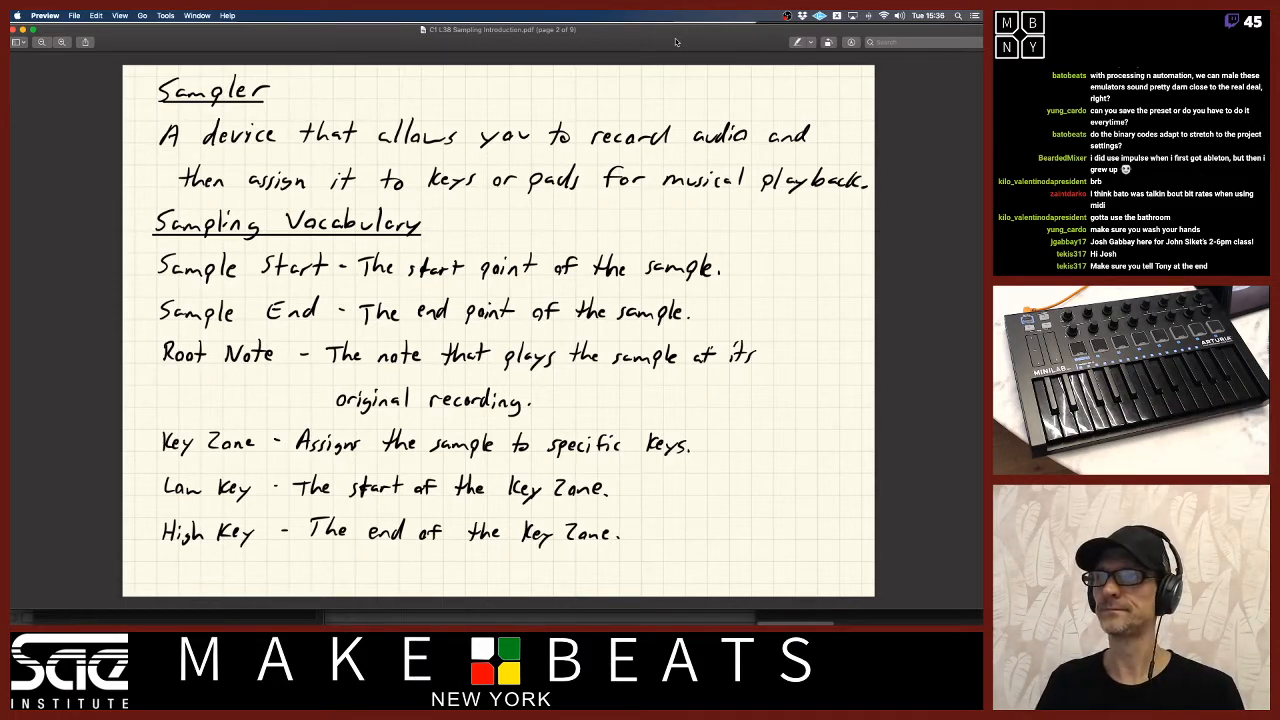
# Back in Ableton Live, extend the sample end to just past the third word and move the sample start to the second word's onset.
pyautogui.press('super+Tab')
pyautogui.press('super+Tab')
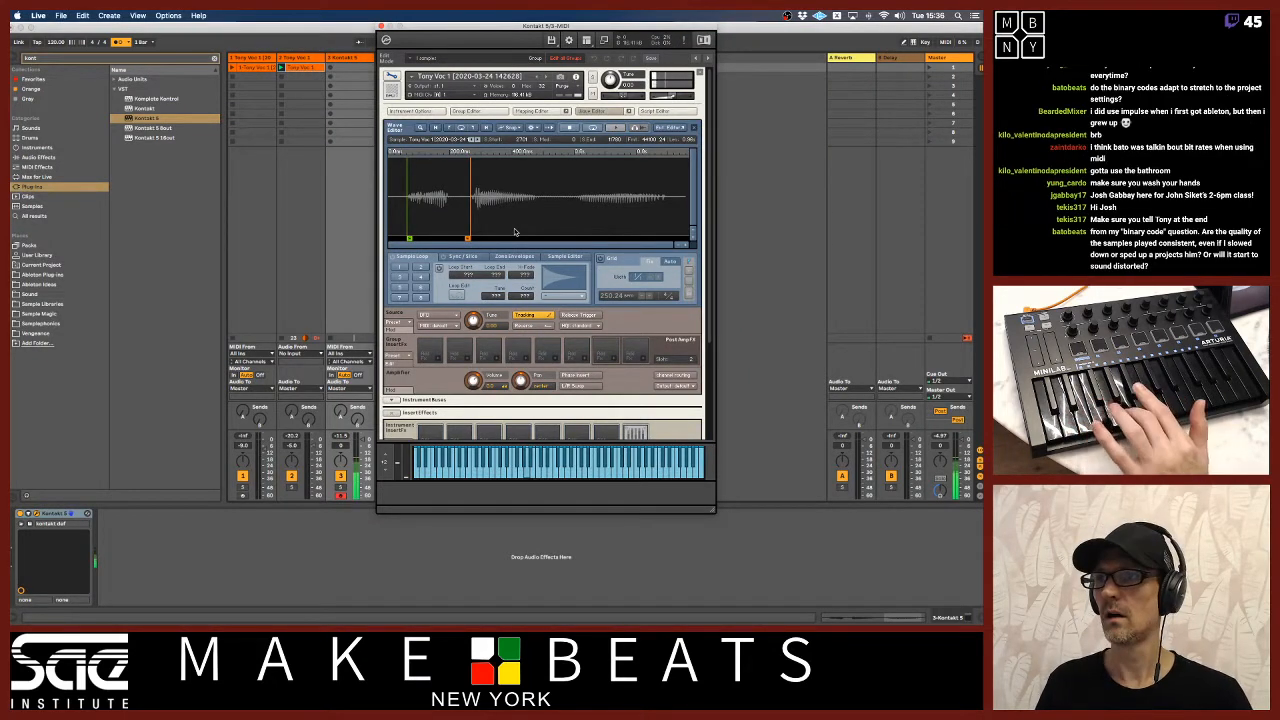
pyautogui.moveTo(469, 238); pyautogui.dragTo(666, 238)
pyautogui.moveTo(411, 240); pyautogui.dragTo(471, 237)
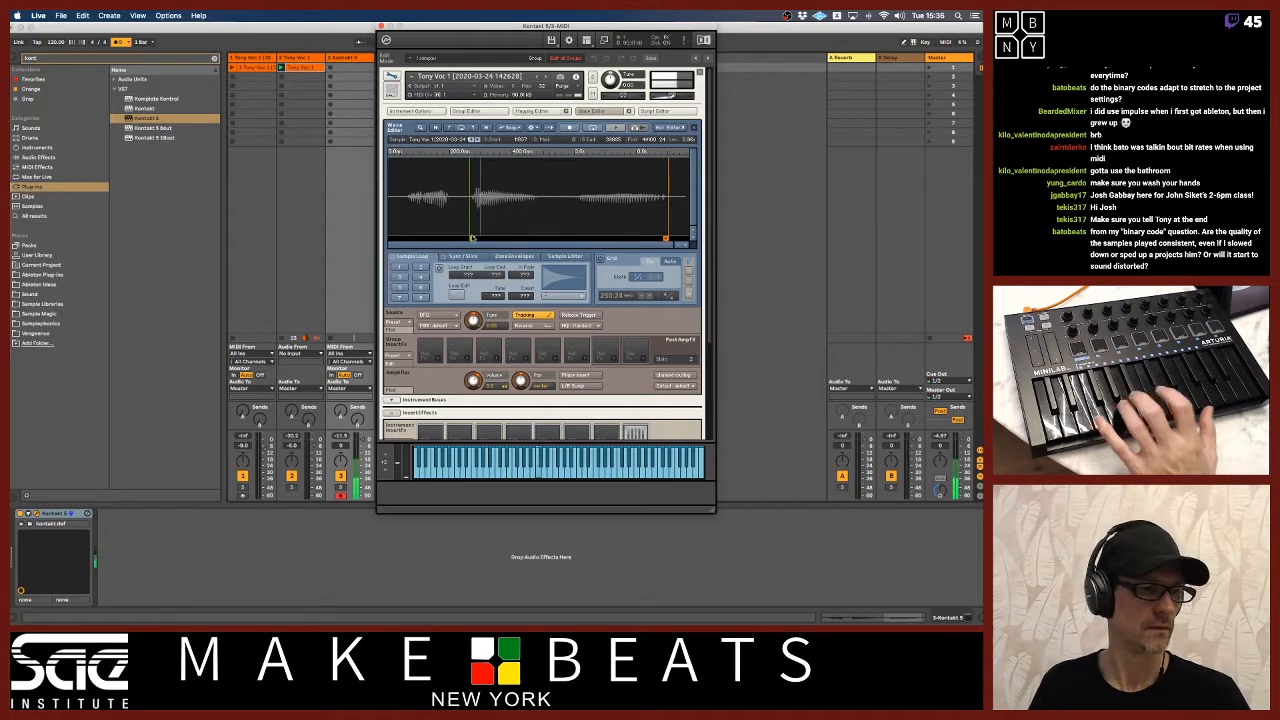
pyautogui.moveTo(471, 238); pyautogui.dragTo(531, 239)
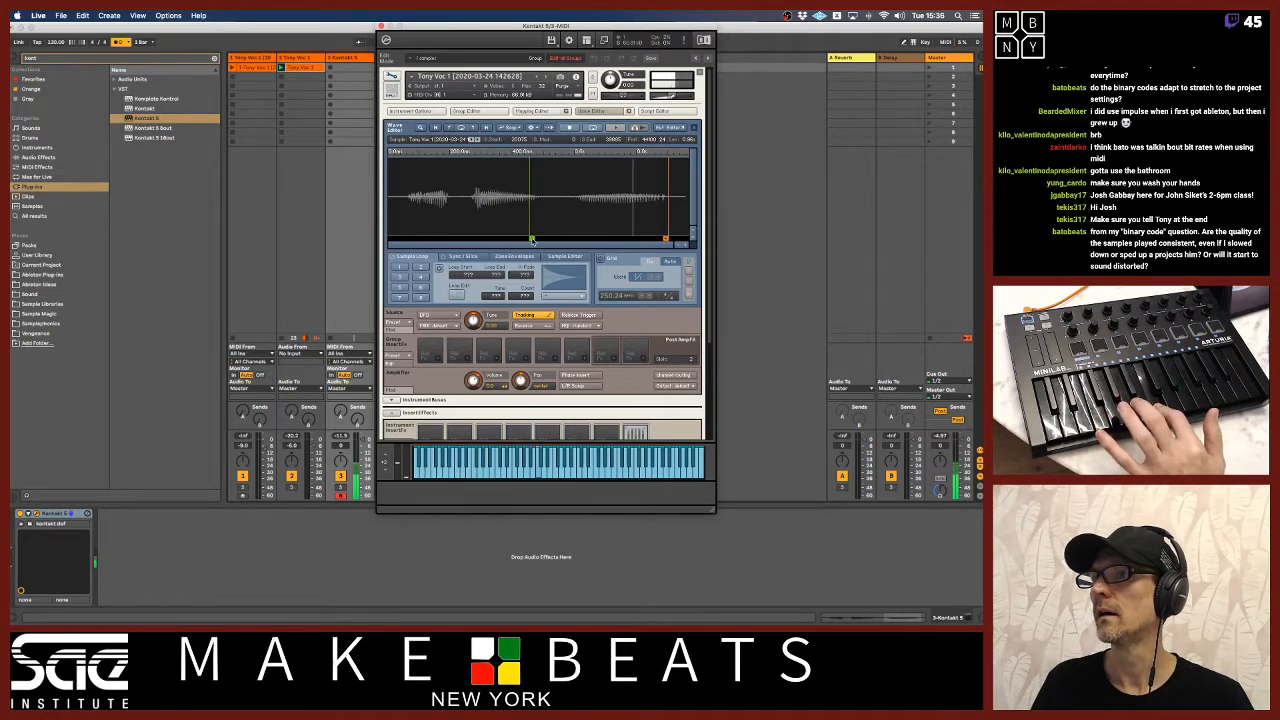
pyautogui.moveTo(531, 239); pyautogui.dragTo(483, 240)
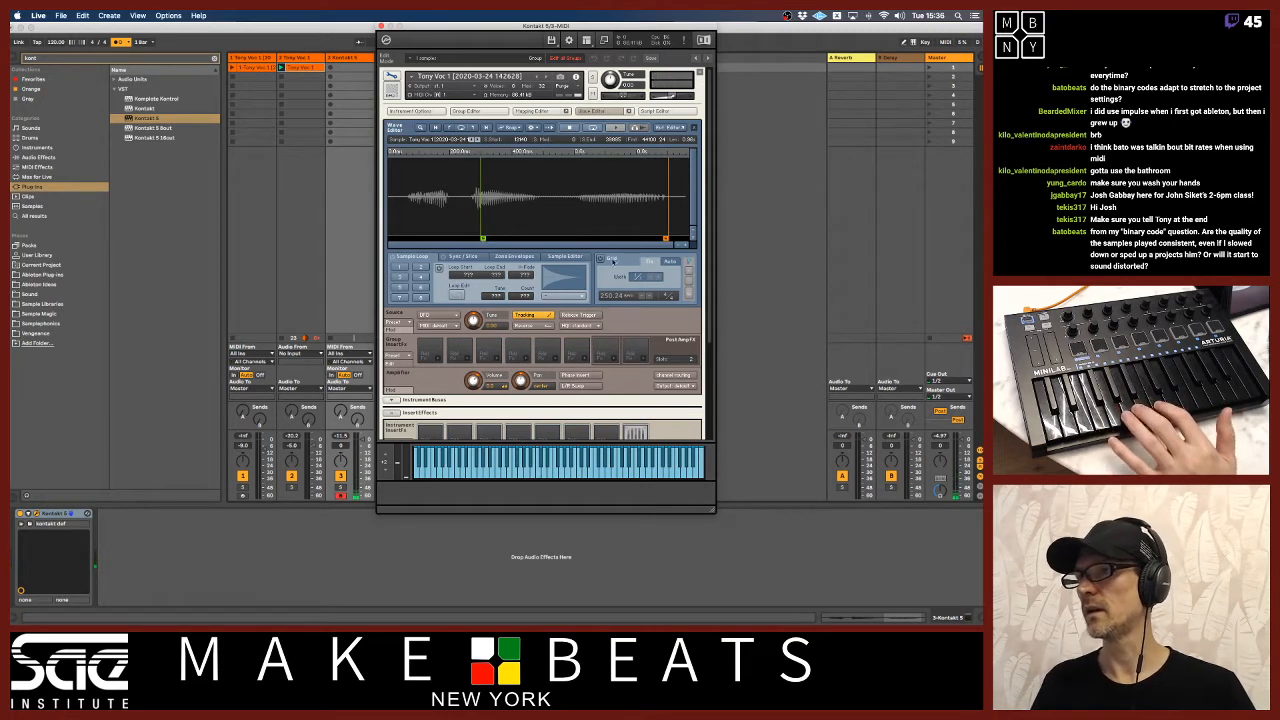
# Inspect the waveform closely at the sample start, return to the full view, and examine the instrument's volume envelope.
pyautogui.click(685, 246)
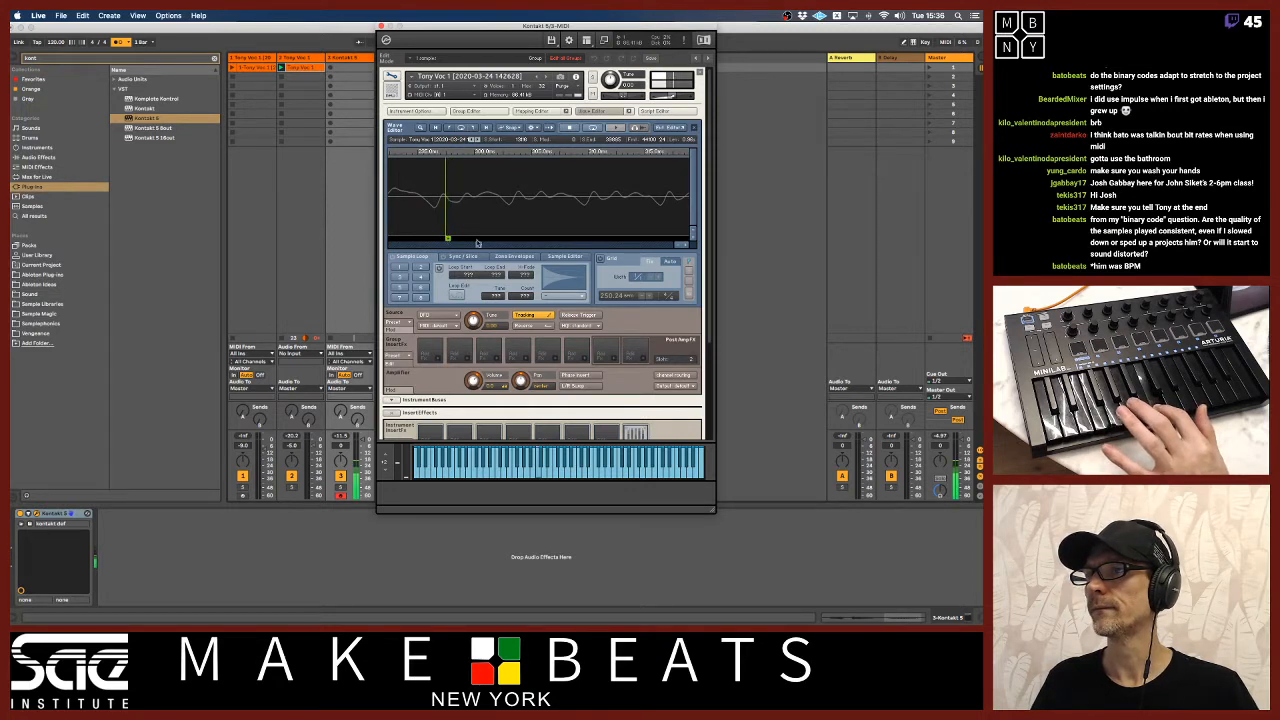
pyautogui.click(677, 245)
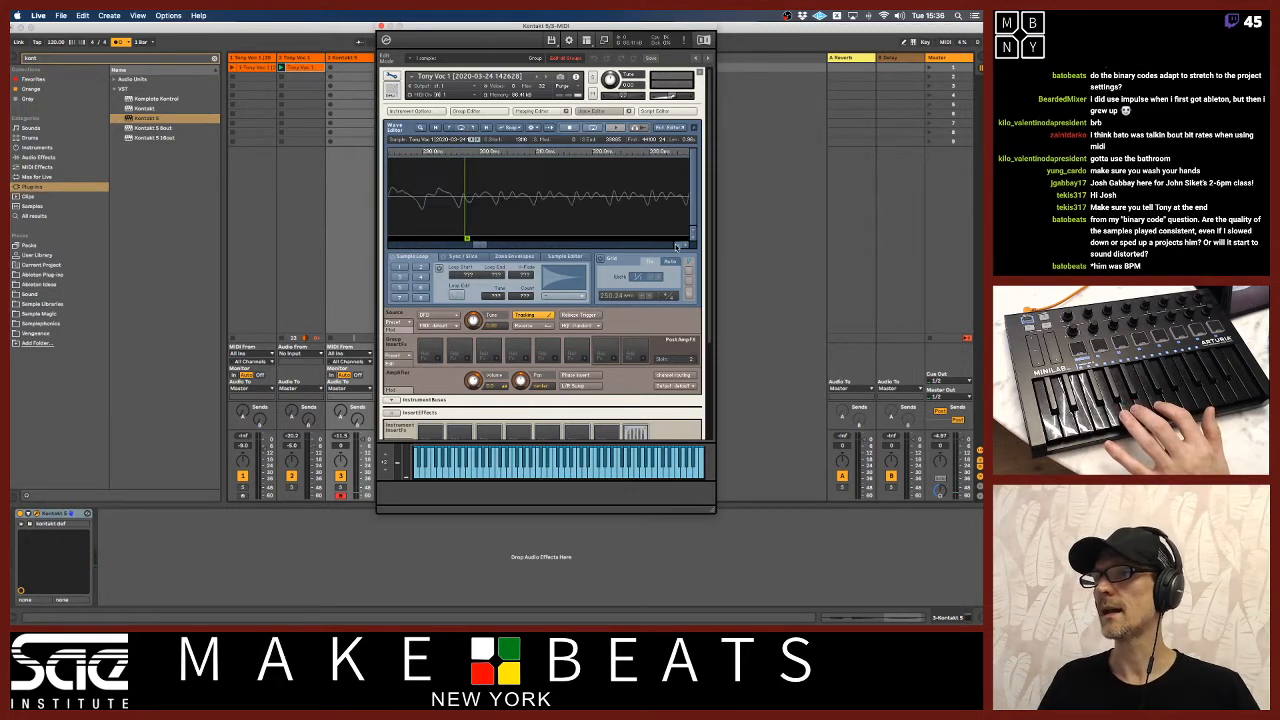
pyautogui.click(677, 245)
pyautogui.click(677, 245)
pyautogui.click(677, 245)
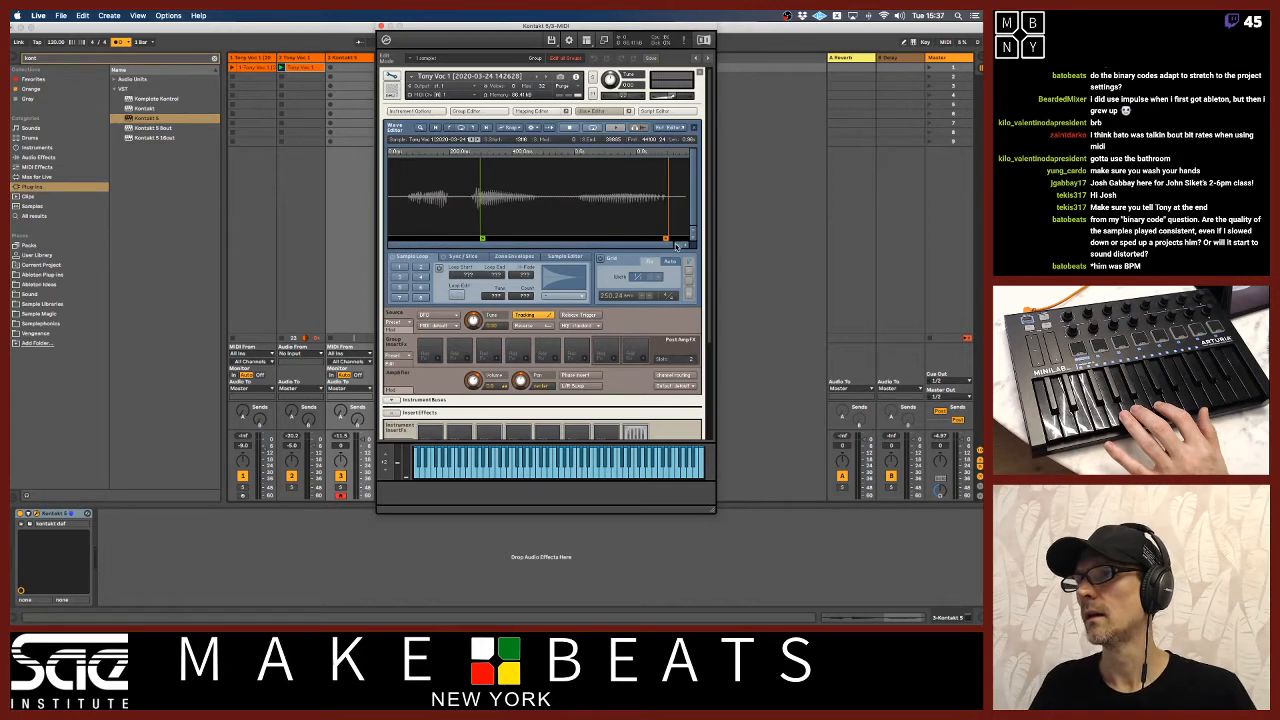
pyautogui.scroll(-5, 709, 323)
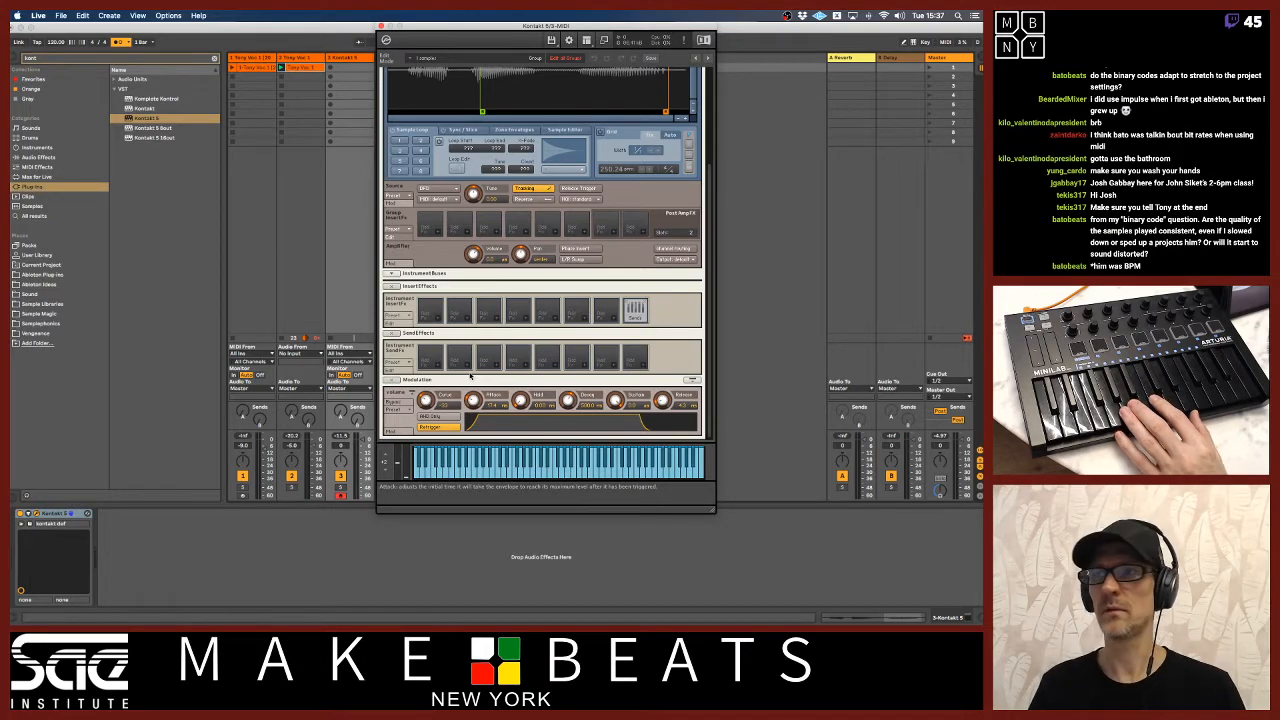
# Show the sample's zone in the Mapping Editor and raise its root note to G3.
pyautogui.moveTo(709, 193); pyautogui.dragTo(703, 103)
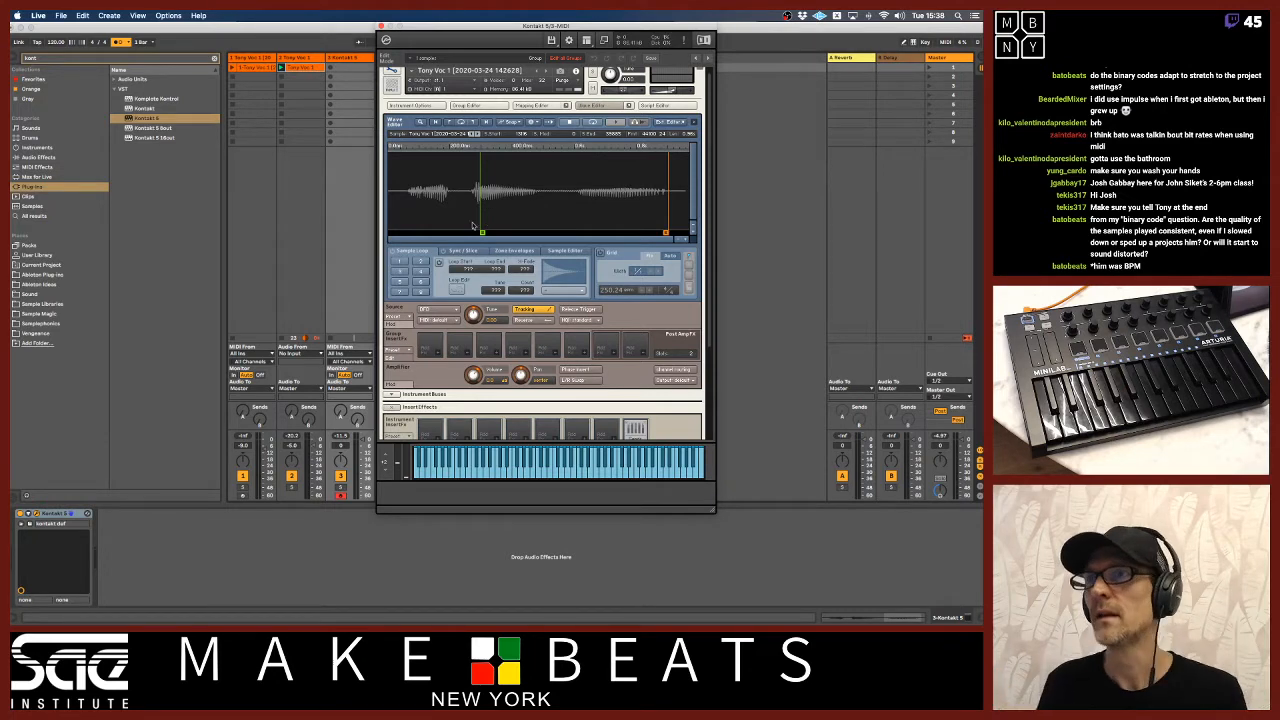
pyautogui.click(531, 105)
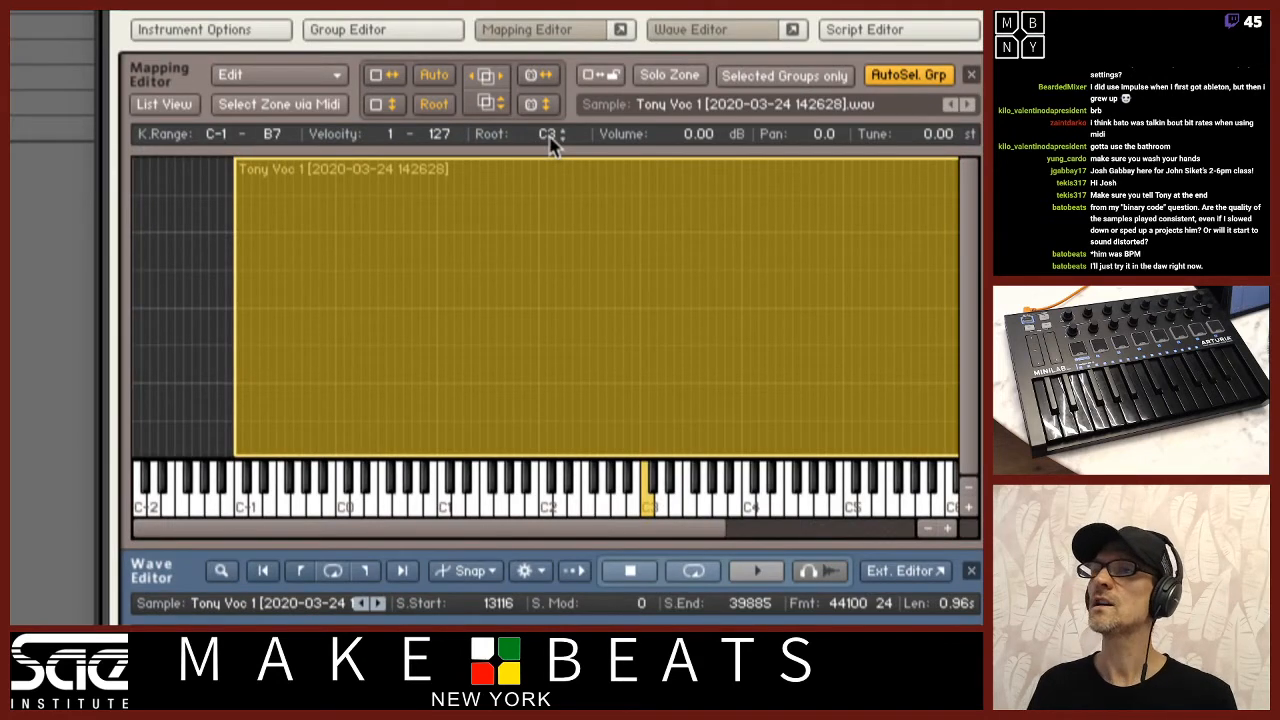
pyautogui.moveTo(560, 535); pyautogui.dragTo(655, 540)
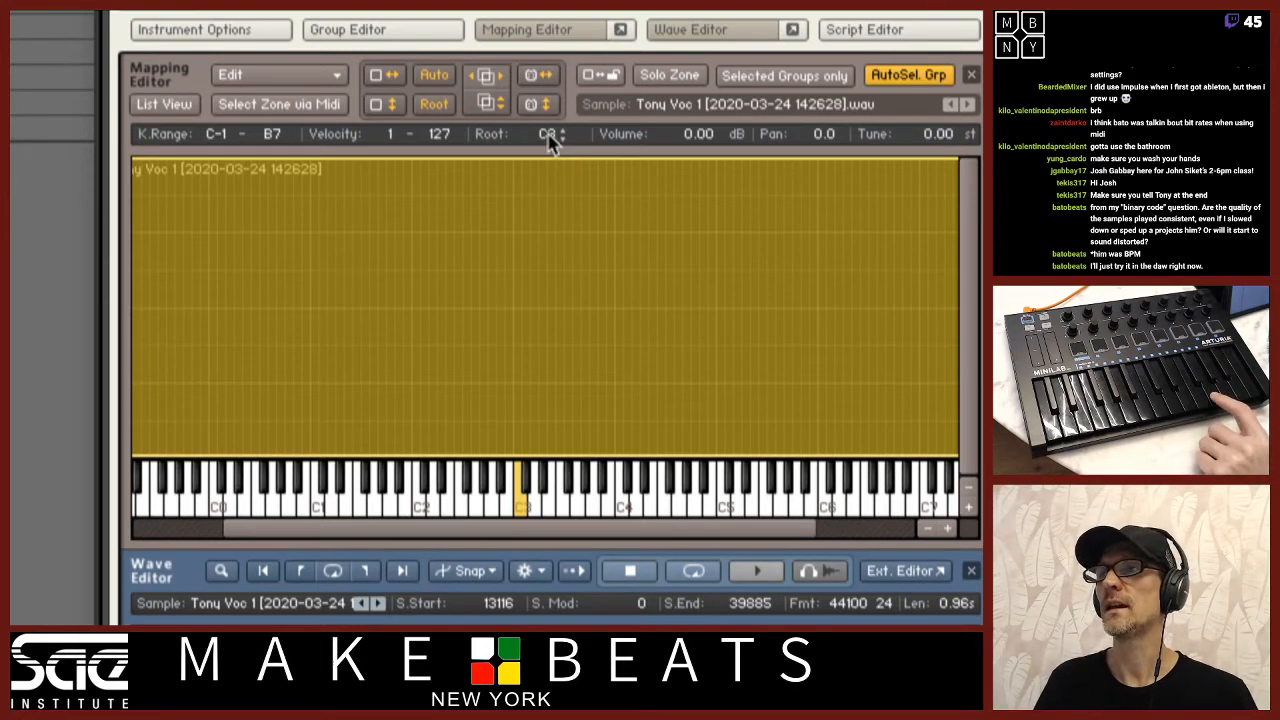
pyautogui.moveTo(555, 103); pyautogui.dragTo(555, 98)
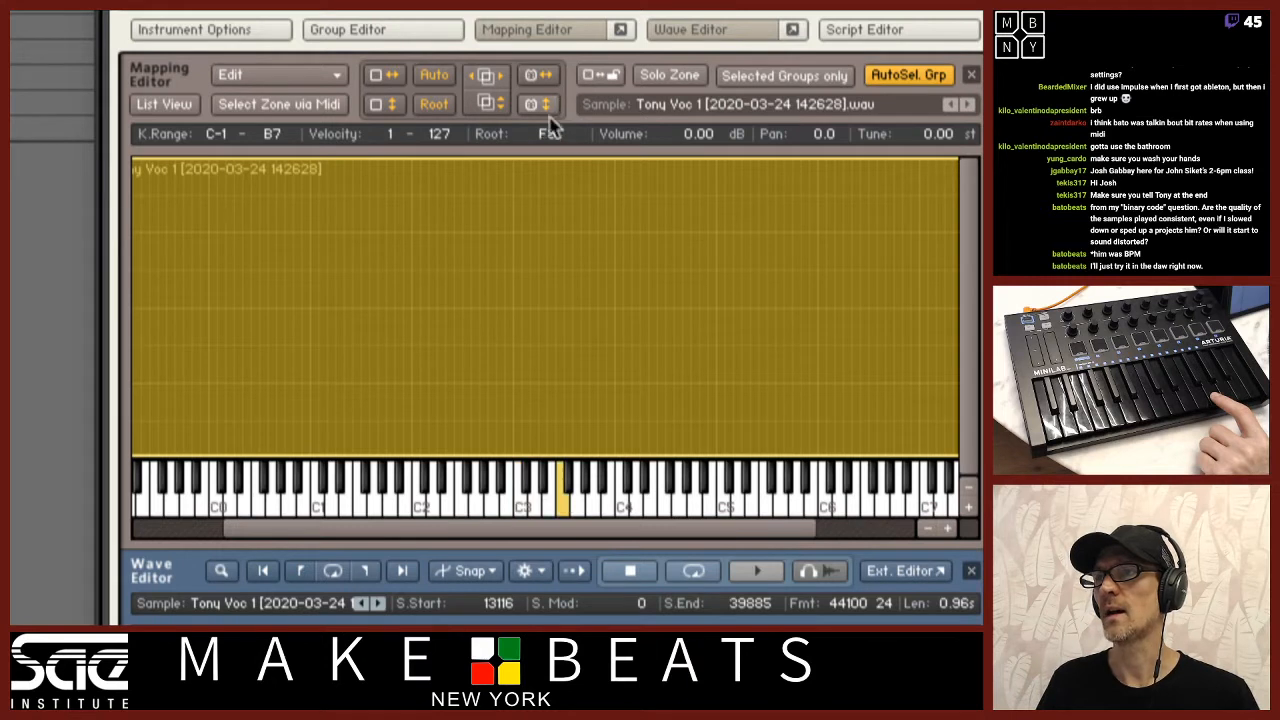
pyautogui.click(563, 129)
pyautogui.click(563, 135)
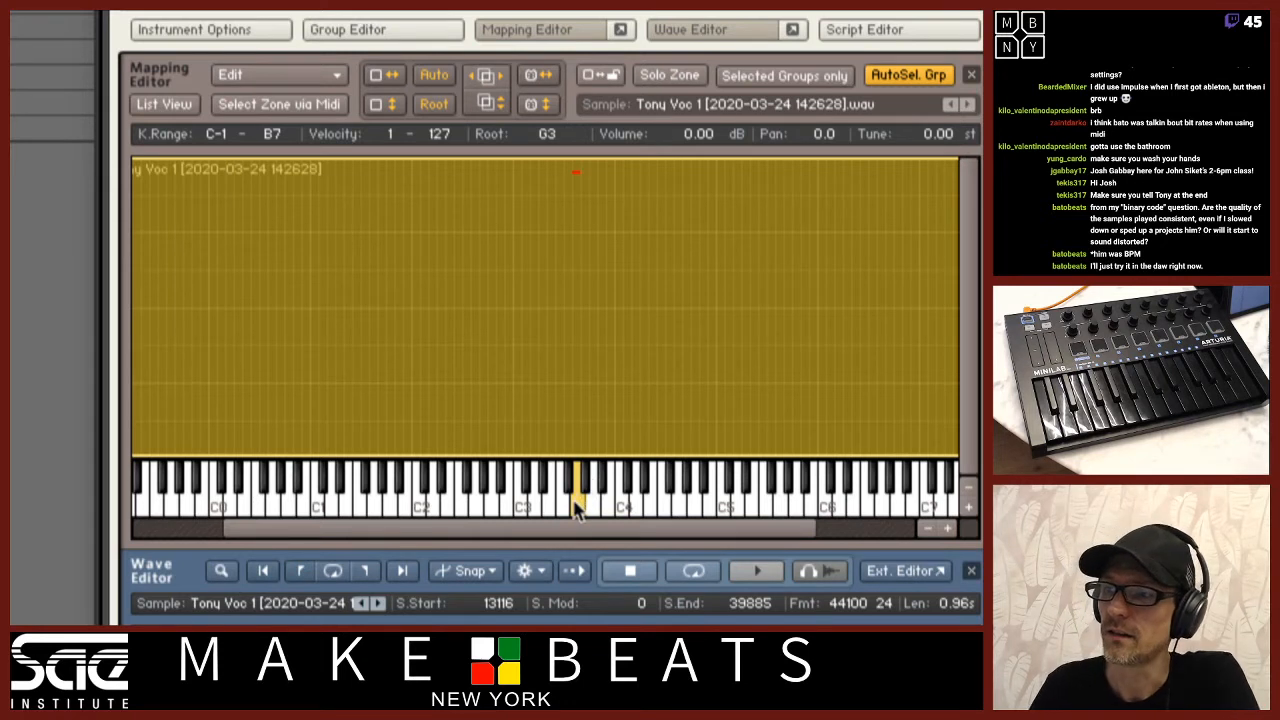
pyautogui.moveTo(581, 505)
pyautogui.mouseDown()
pyautogui.moveTo(662, 508)
pyautogui.moveTo(578, 512)
pyautogui.mouseUp()
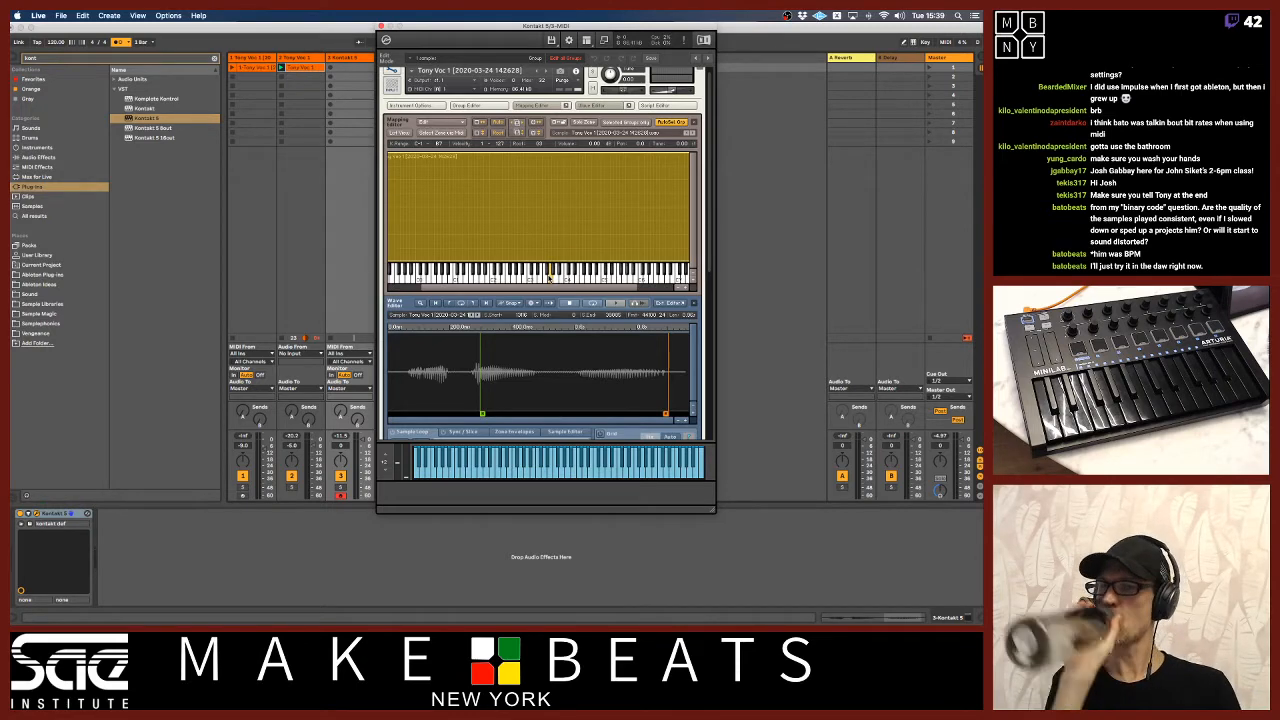
# Switch to TextEdit and minimize the indoor ideas note.
pyautogui.press('super+Tab')
pyautogui.press('super+Tab')
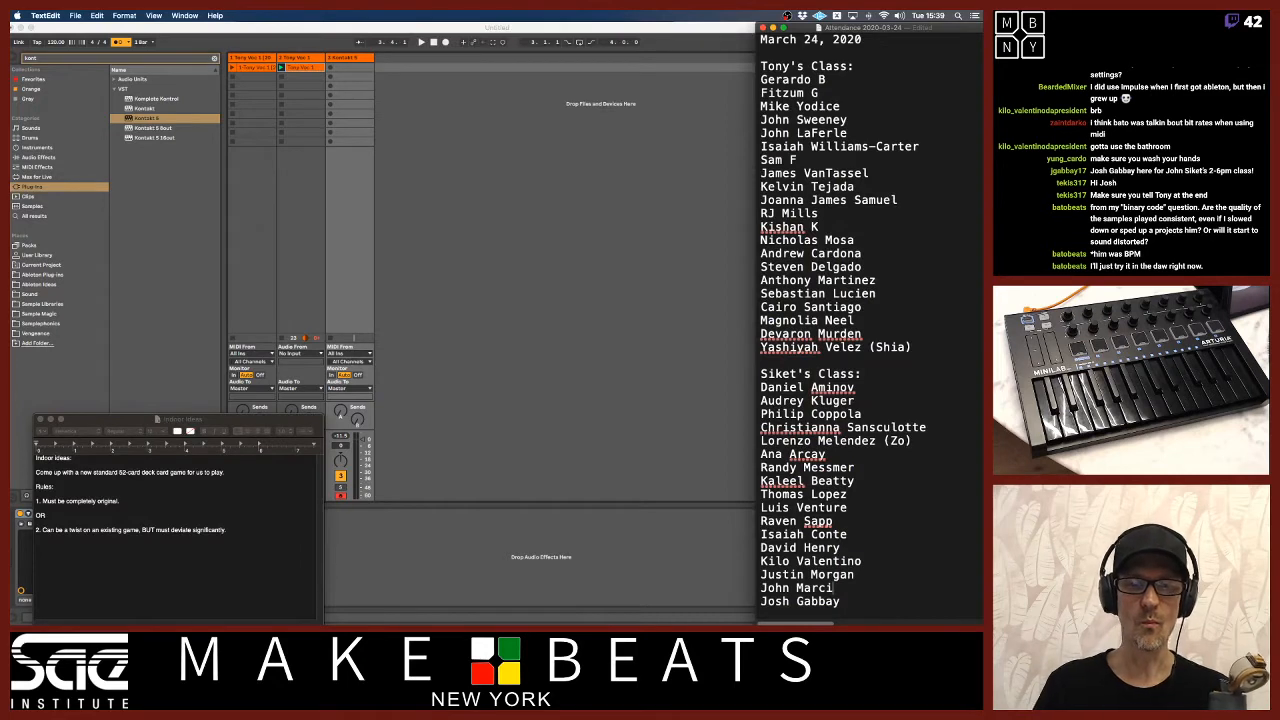
pyautogui.press('super+Tab')
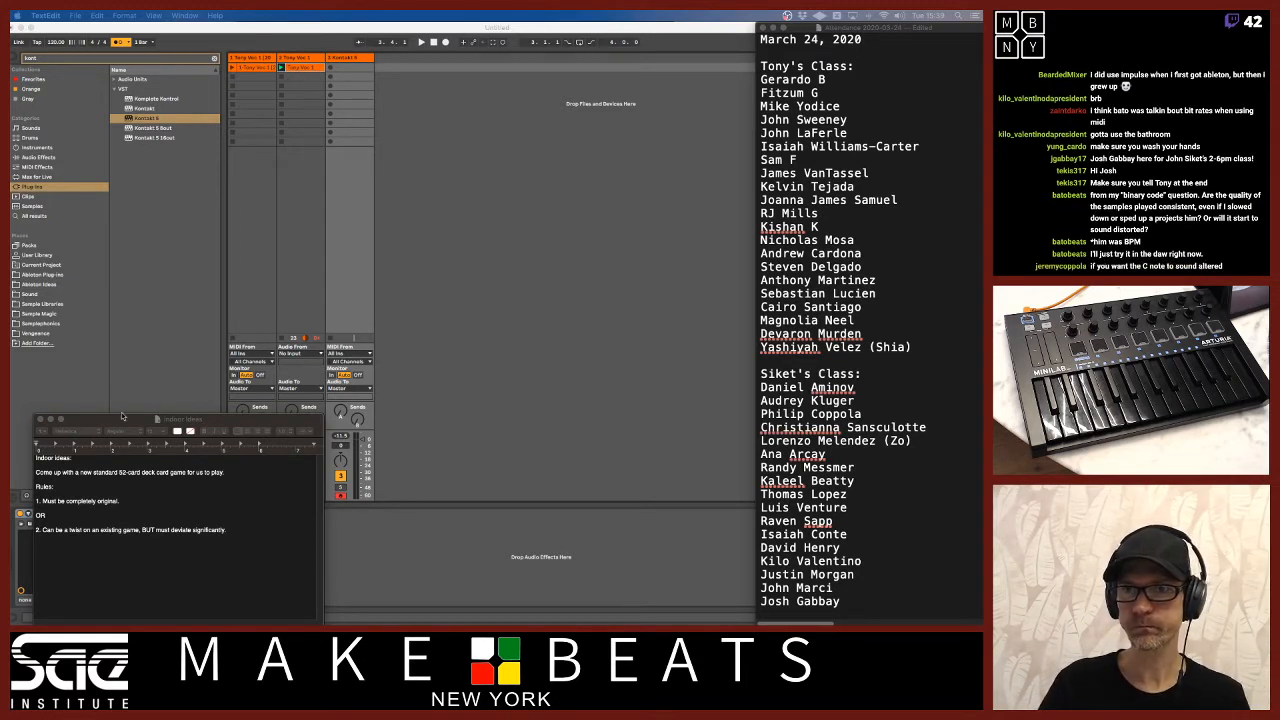
pyautogui.click(50, 420)
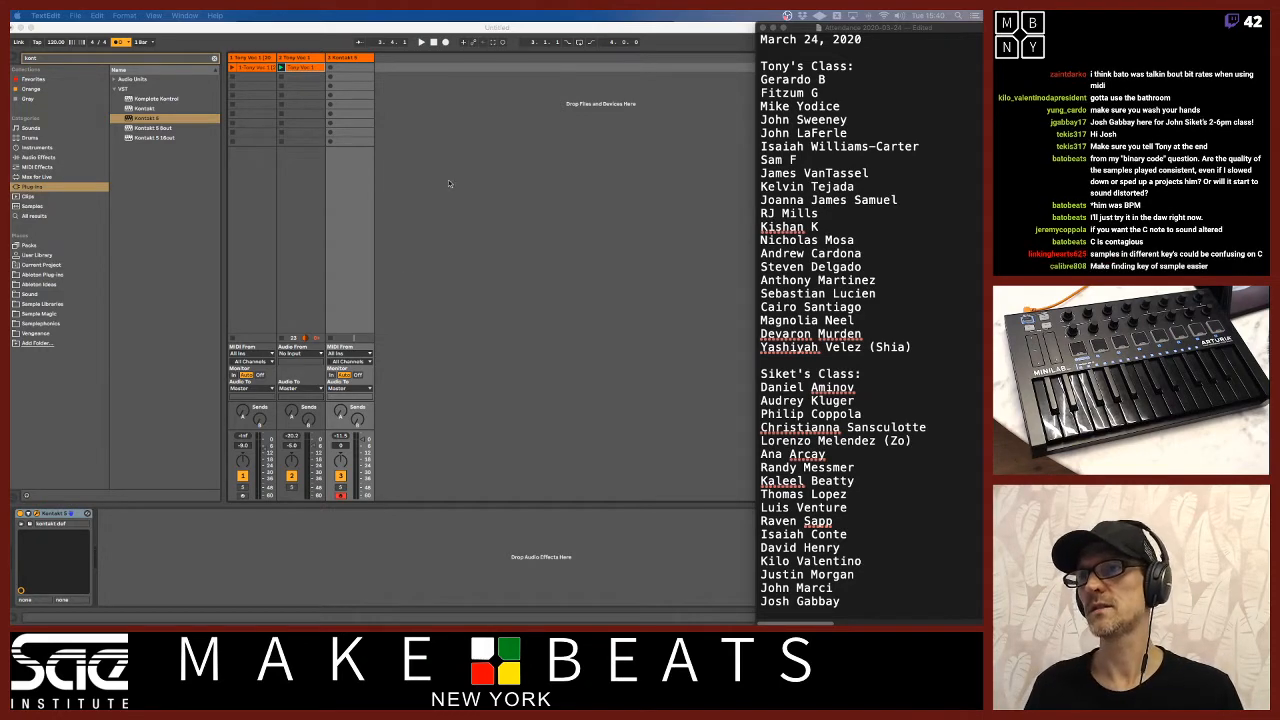
# Return to Ableton Live, close the Kontakt window and add a new audio track after the Kontakt track.
pyautogui.click(430, 41)
pyautogui.click(350, 57)
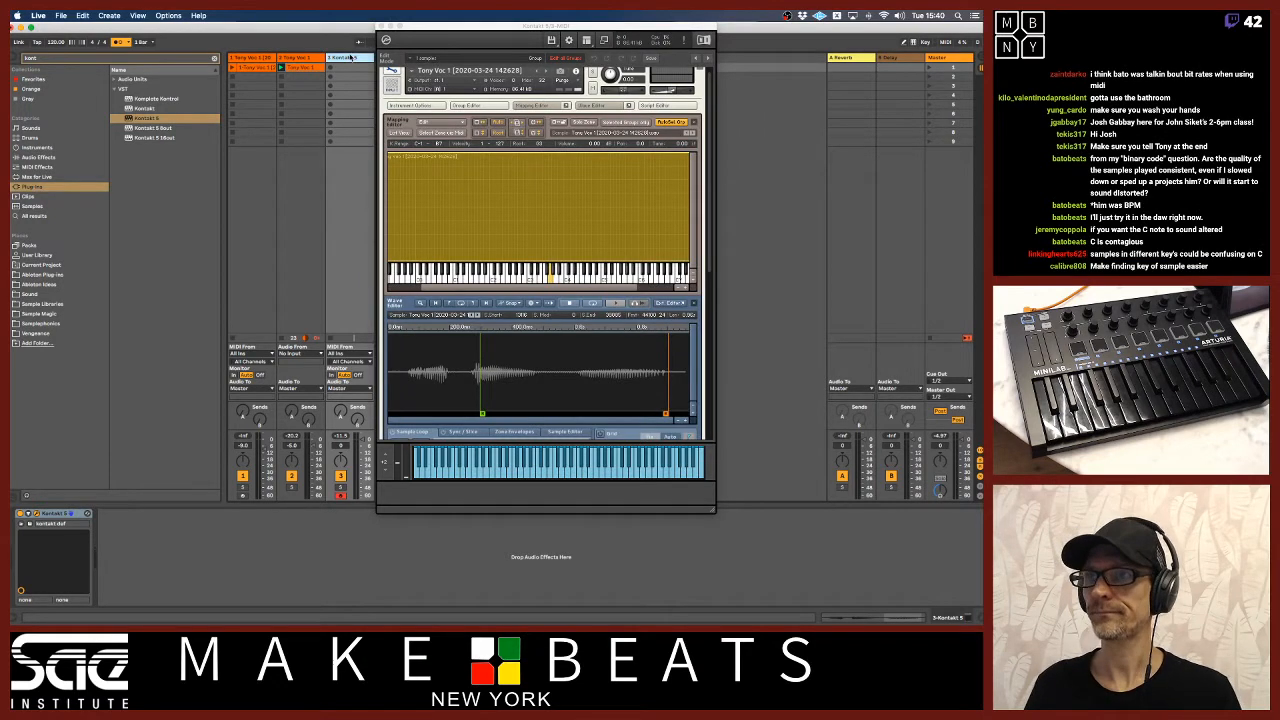
pyautogui.click(381, 26)
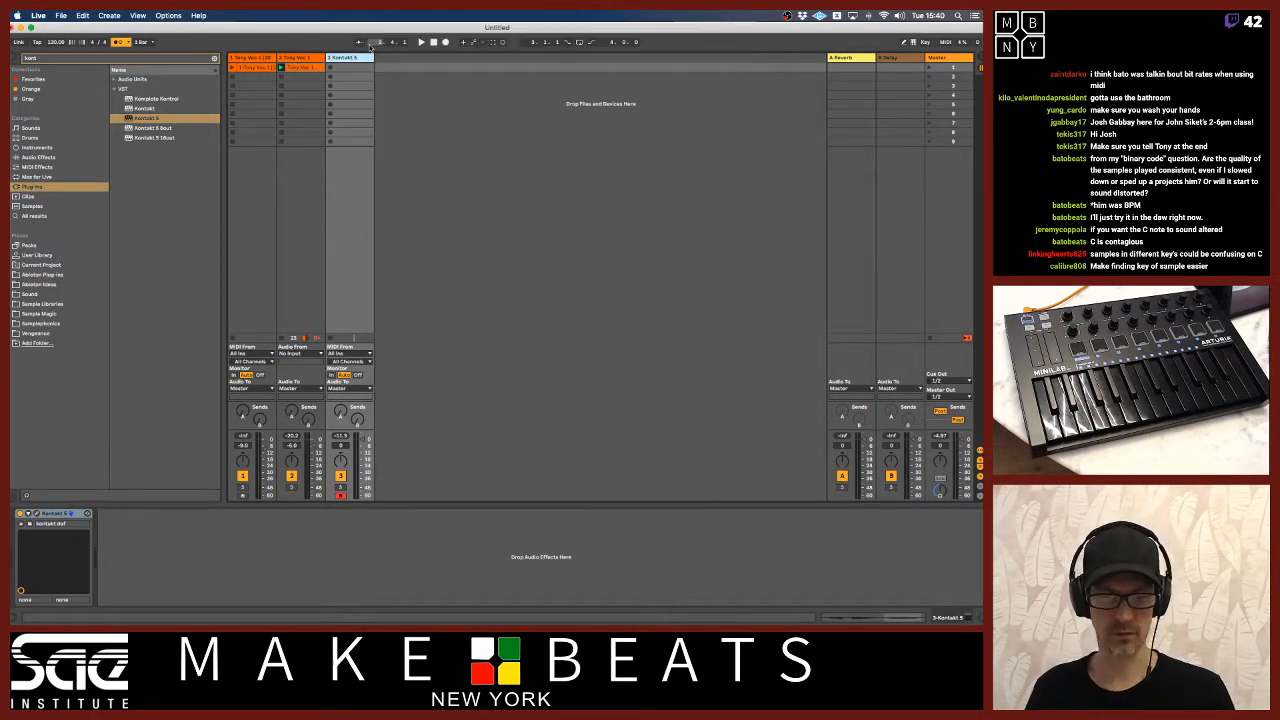
pyautogui.press('super+t')
# Set the audio input device to External Microphone in the audio preferences and close them.
pyautogui.press('super+comma')
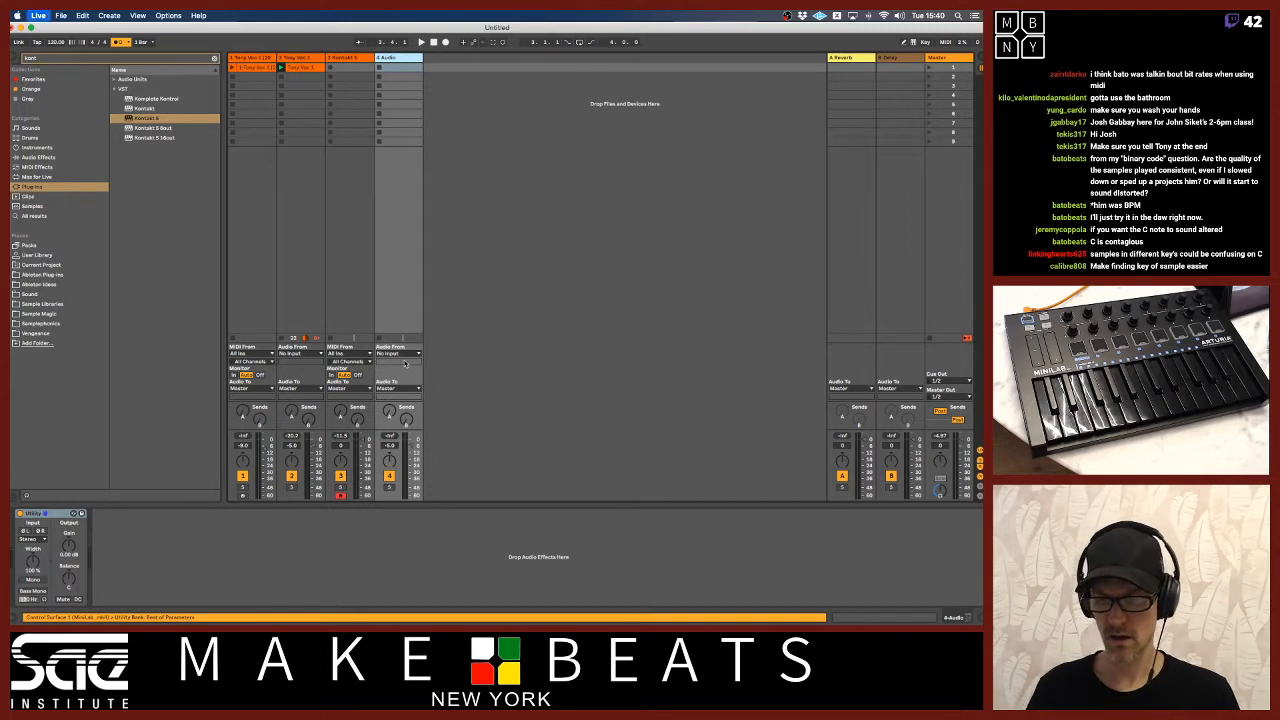
pyautogui.click(545, 216)
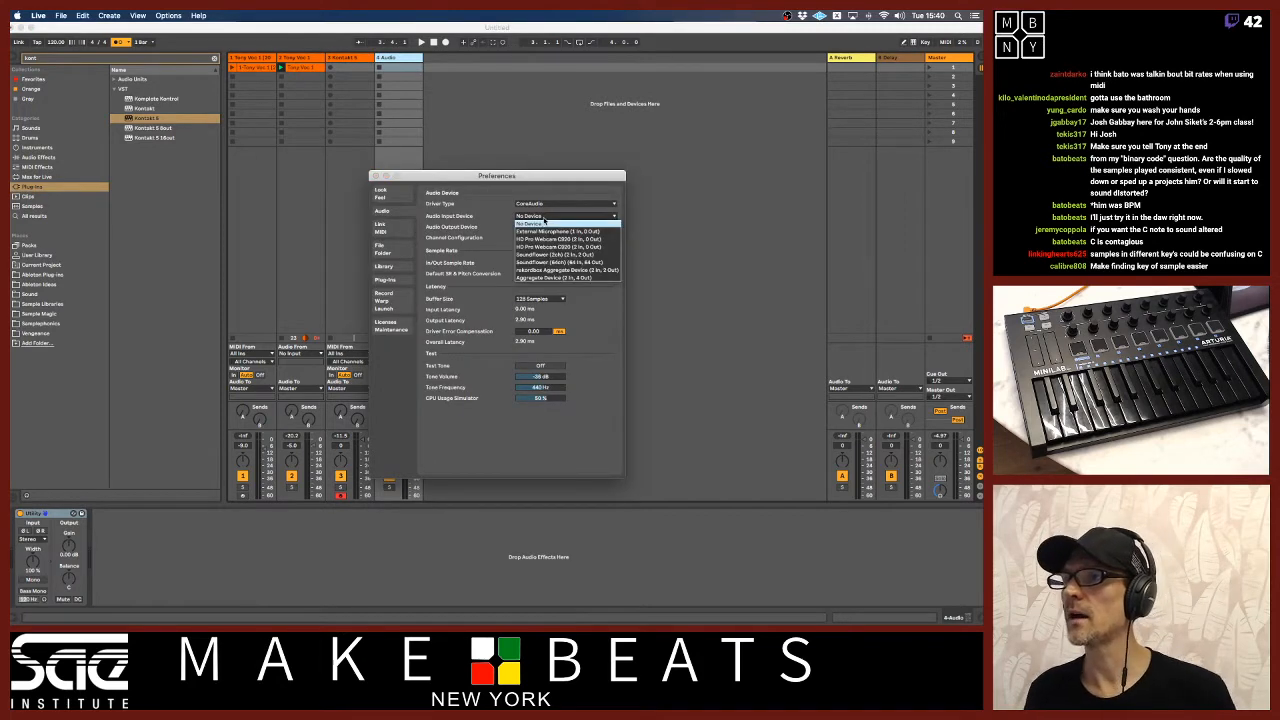
pyautogui.click(545, 231)
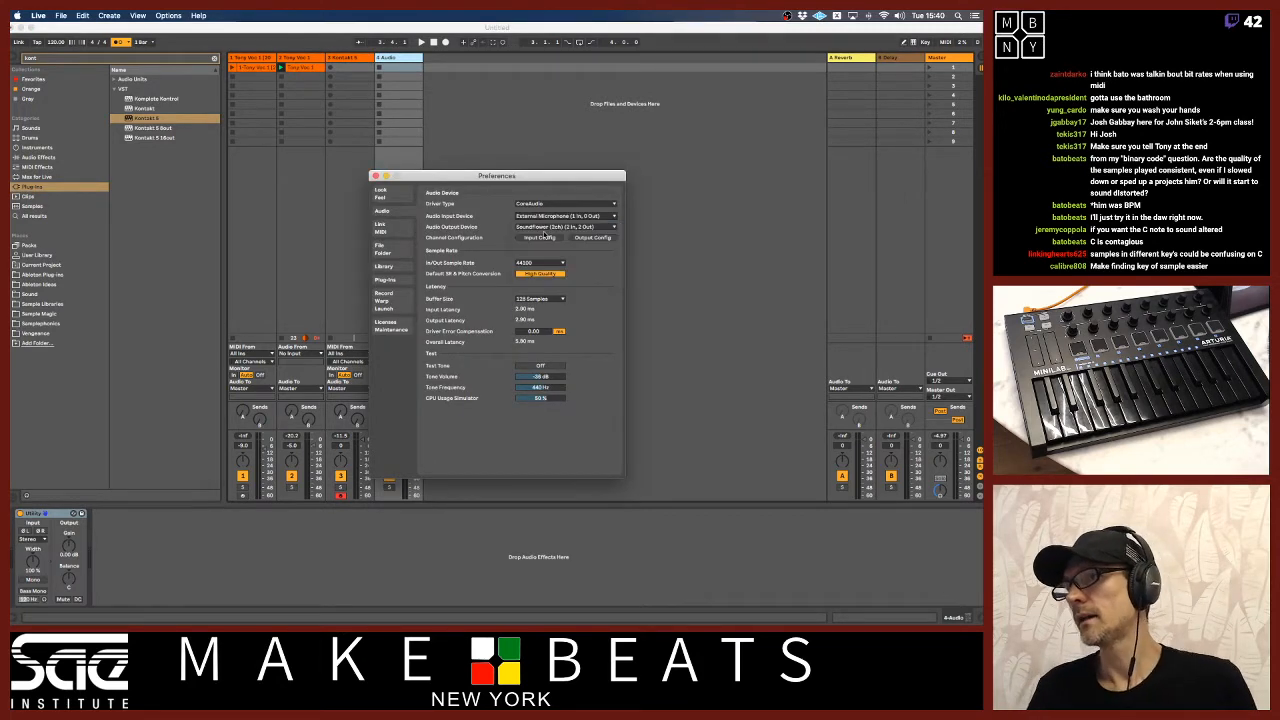
pyautogui.click(375, 176)
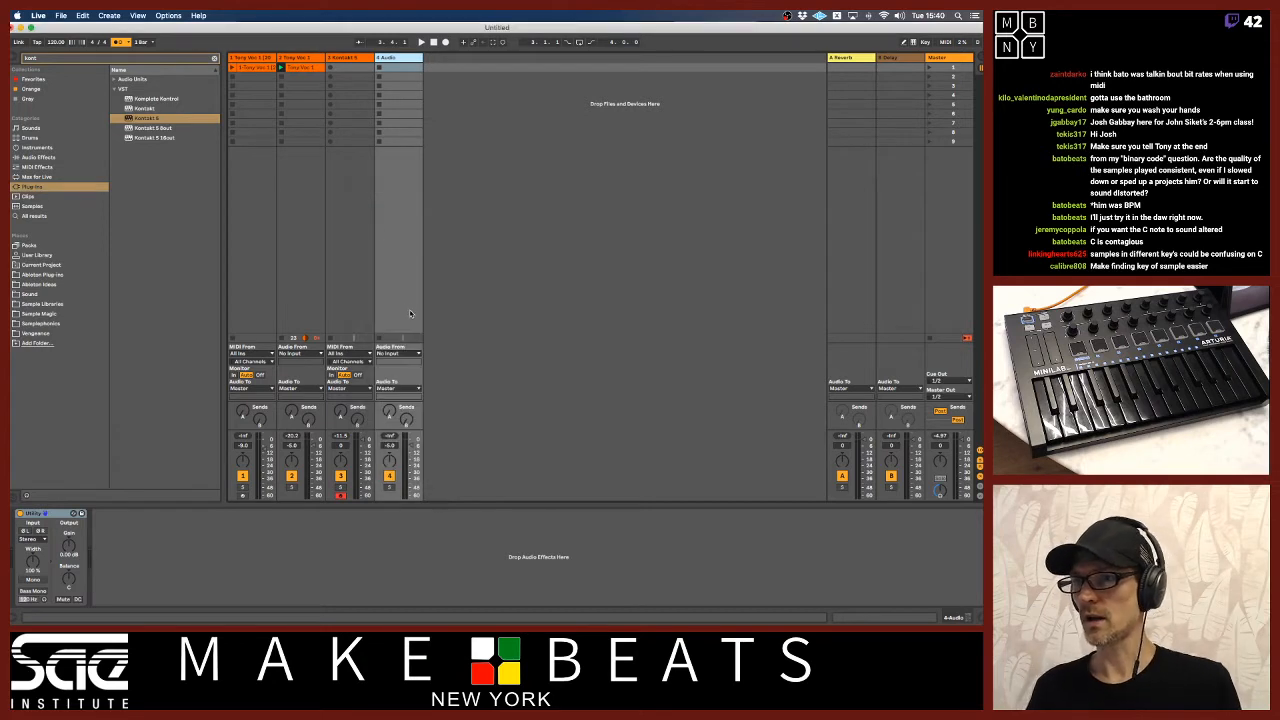
# Set the new audio track's input to Ext. In channel 1 and arm the track for recording.
pyautogui.click(400, 353)
pyautogui.click(403, 357)
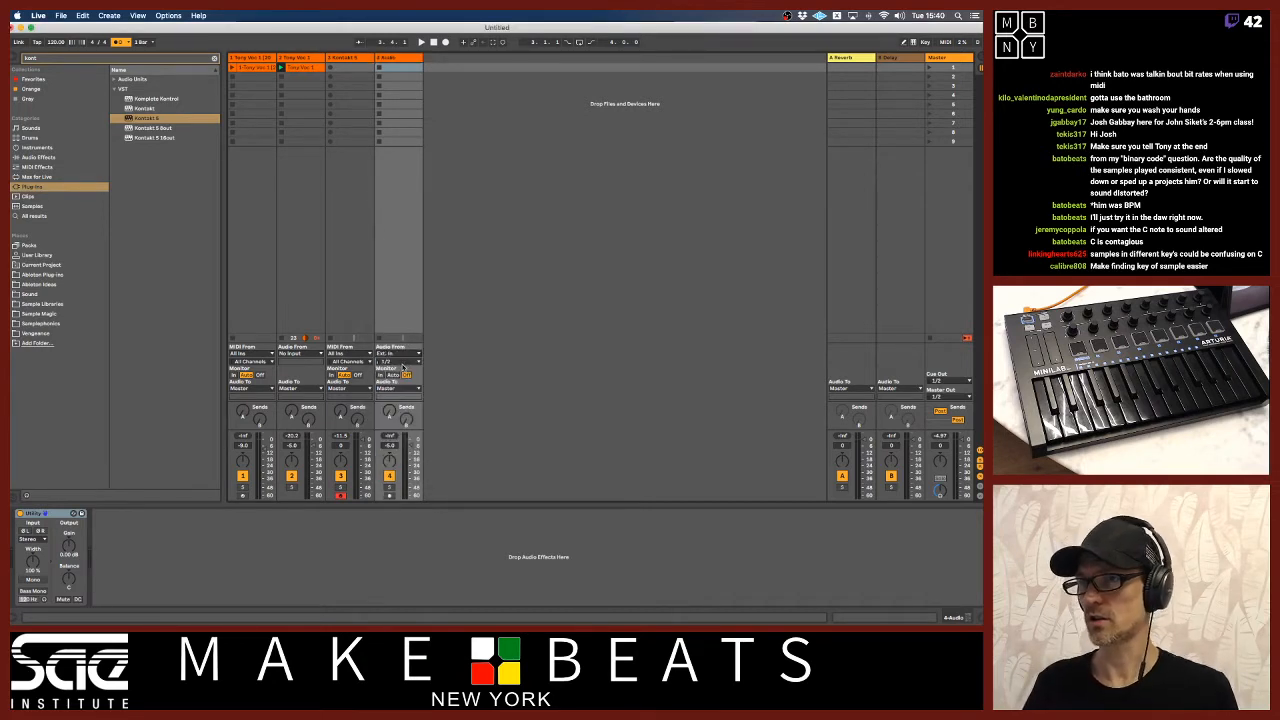
pyautogui.click(404, 361)
pyautogui.click(404, 376)
pyautogui.click(389, 495)
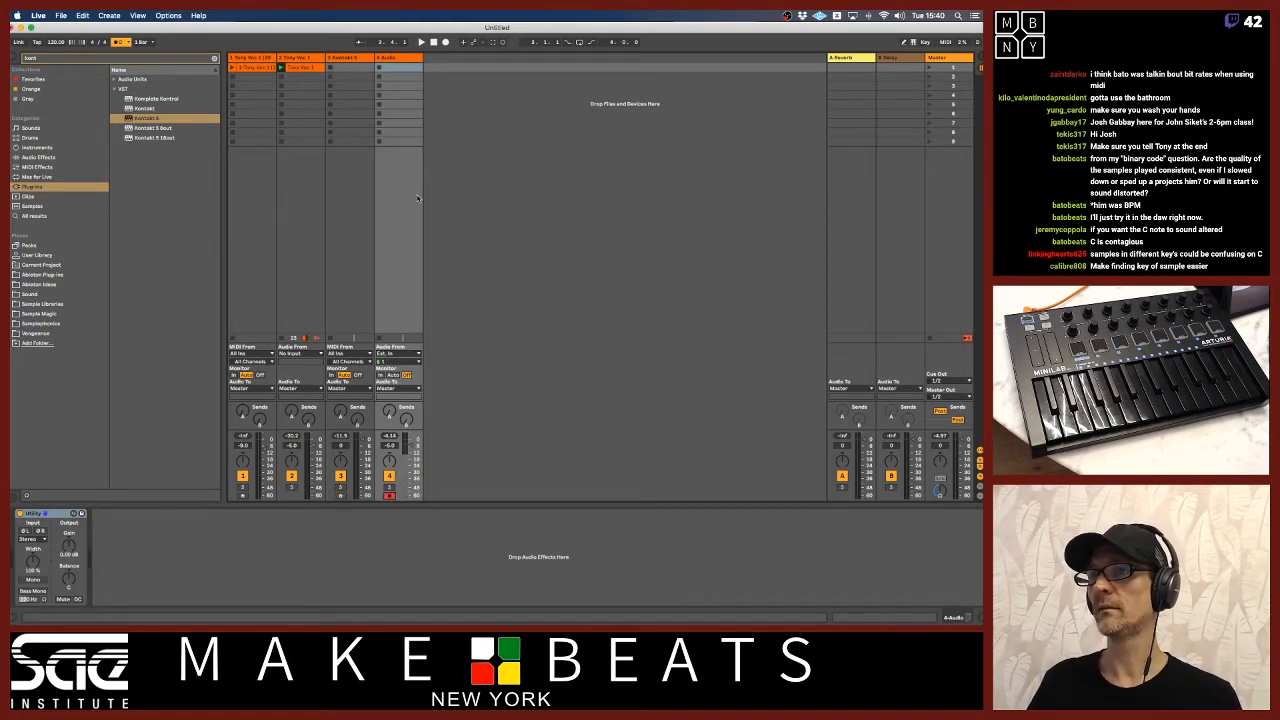
# Record three vocal takes into the first three clip slots of the new audio track.
pyautogui.click(378, 70)
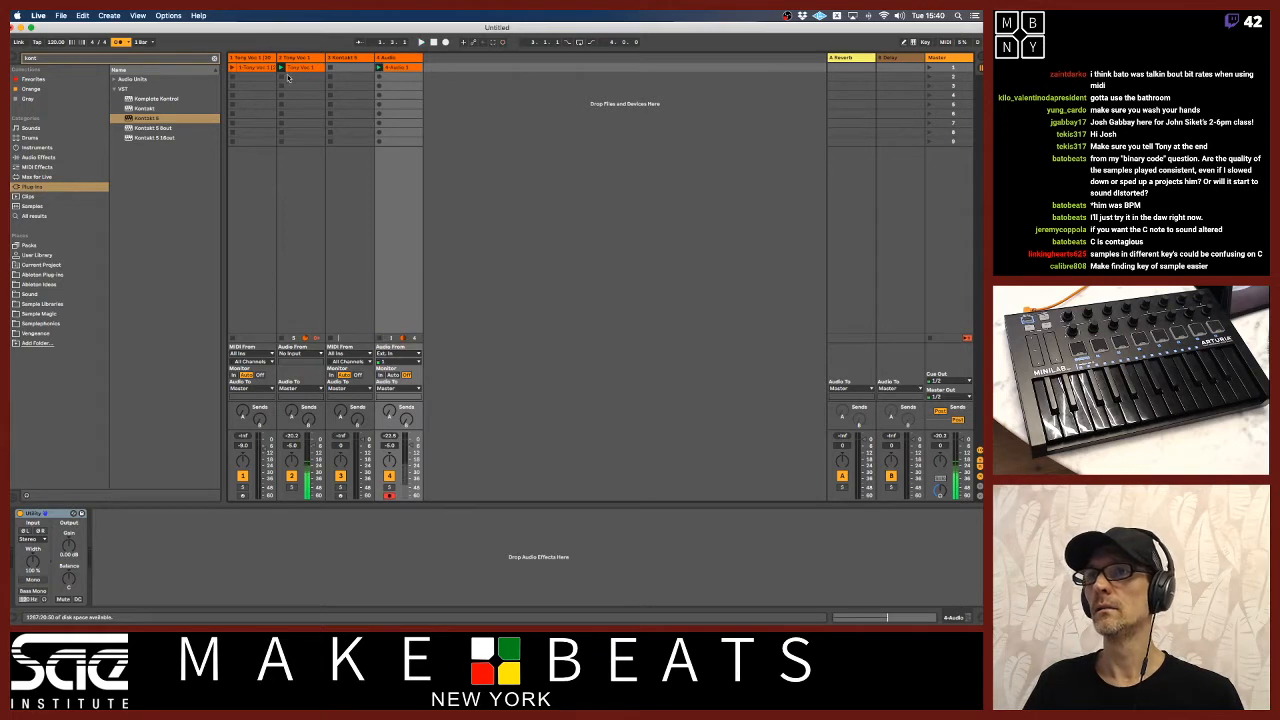
pyautogui.click(378, 77)
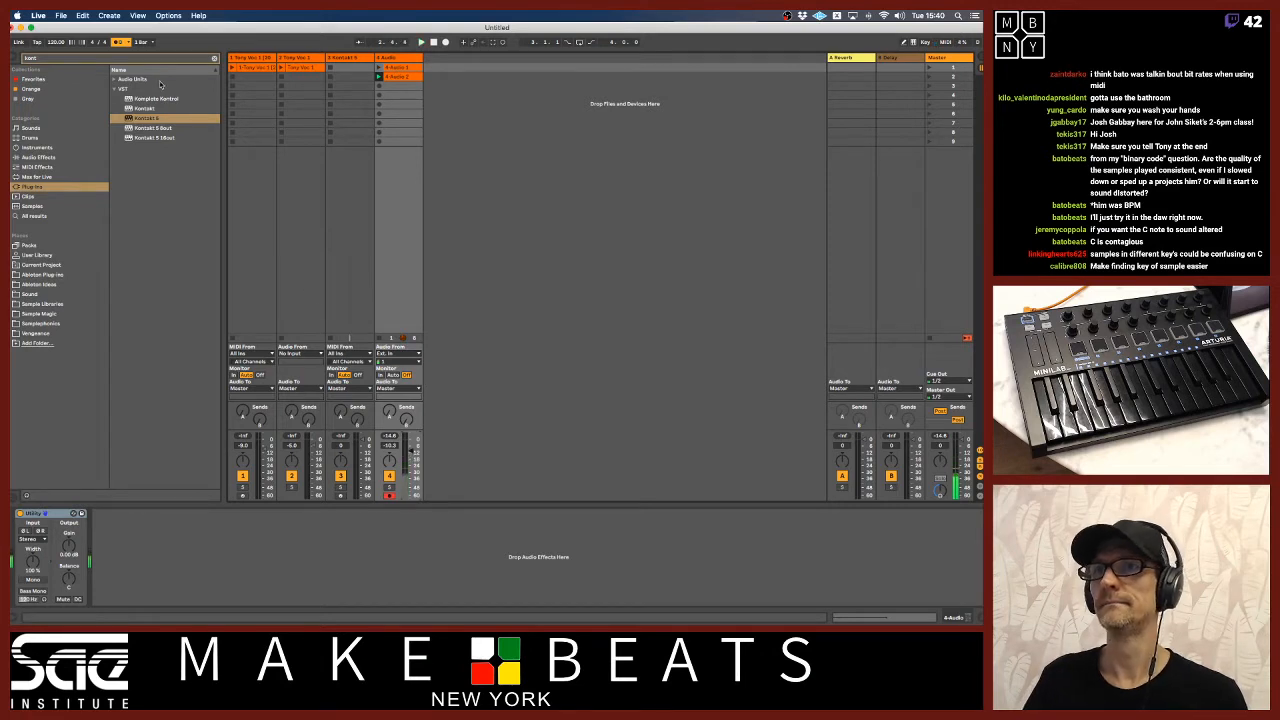
pyautogui.click(379, 87)
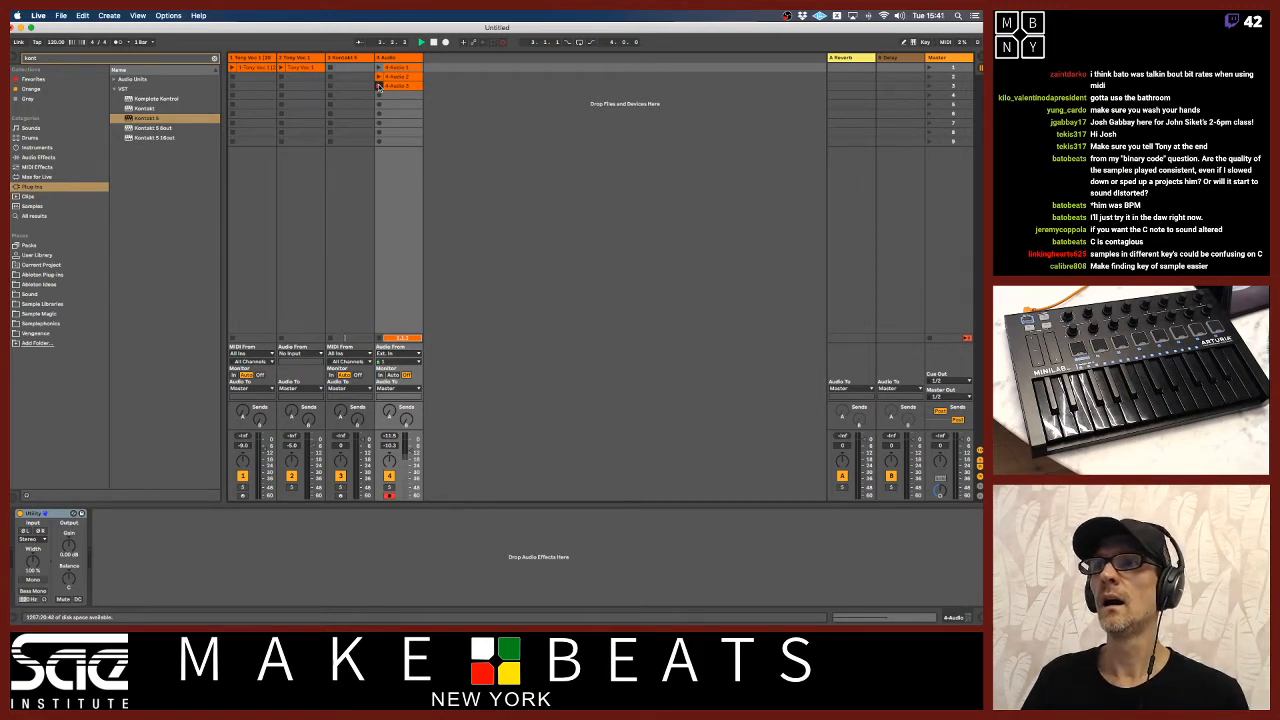
pyautogui.click(379, 87)
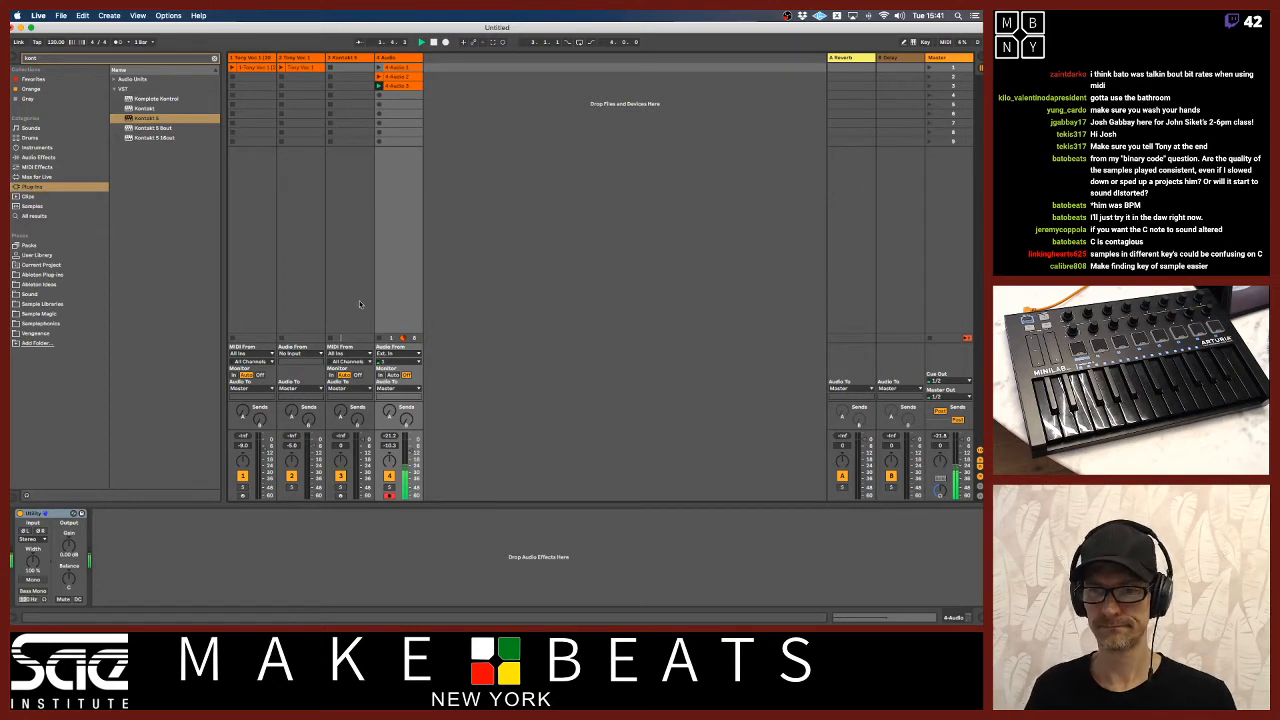
# Open the third take, turn off warping and bring its start and end markers in close around the sung note.
pyautogui.click(405, 87)
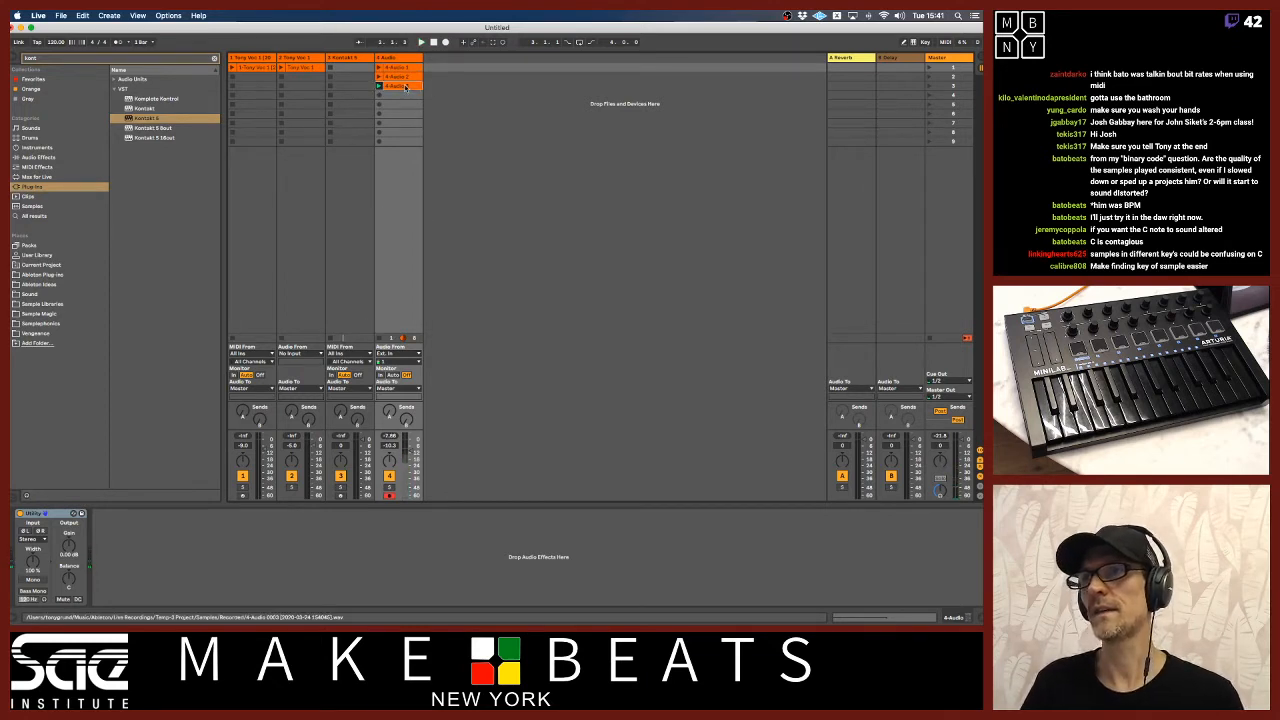
pyautogui.doubleClick(405, 87)
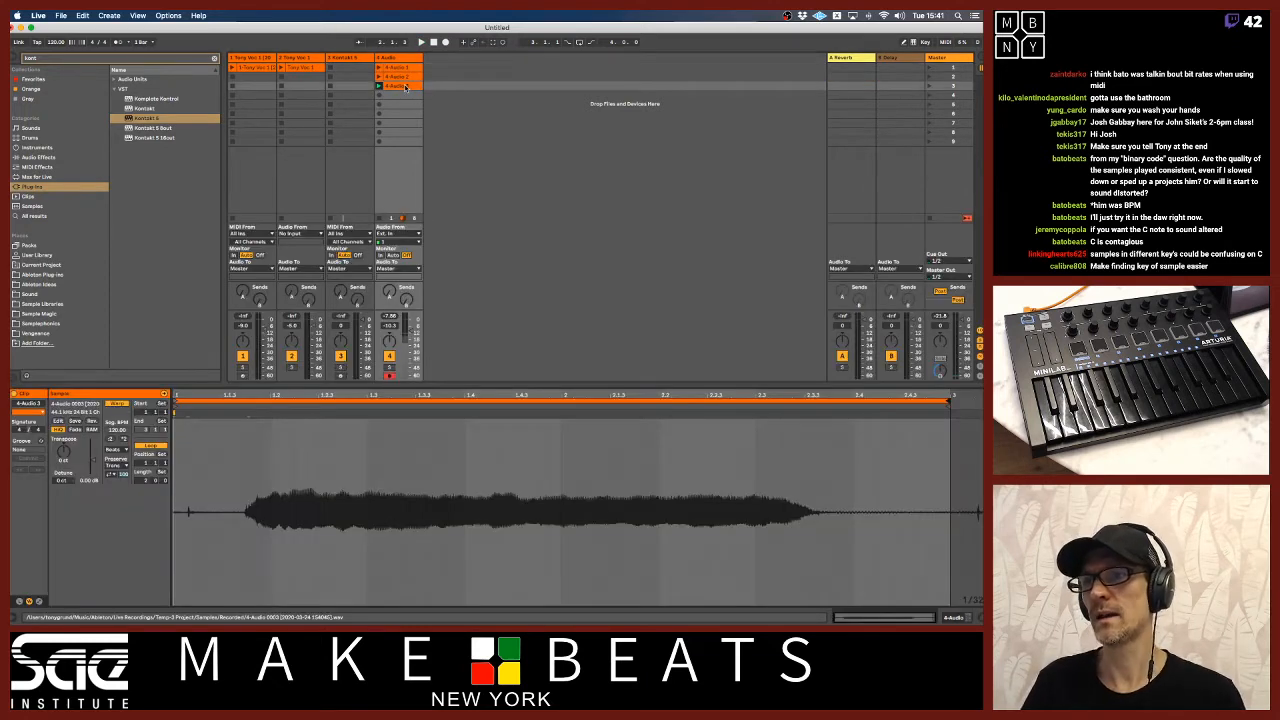
pyautogui.click(118, 403)
pyautogui.moveTo(198, 397); pyautogui.dragTo(242, 397)
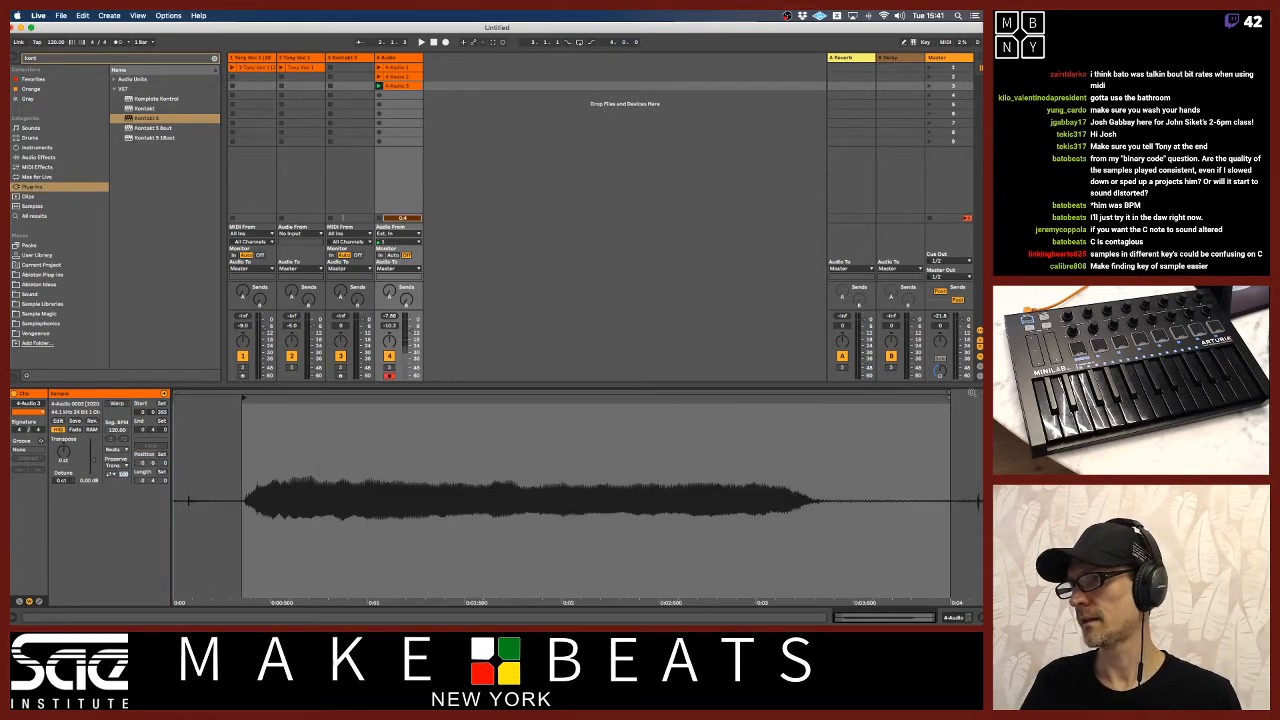
pyautogui.moveTo(952, 397)
pyautogui.mouseDown()
pyautogui.moveTo(840, 397)
pyautogui.moveTo(860, 397)
pyautogui.mouseUp()
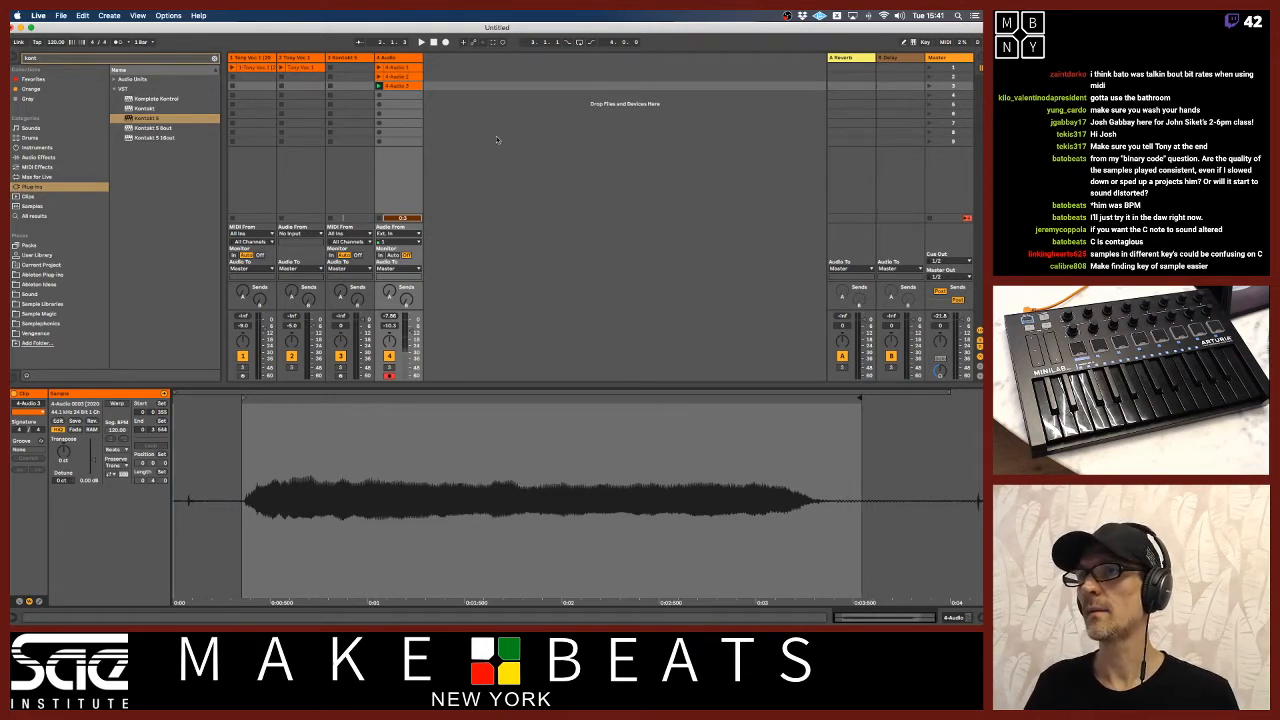
# Rename the third take with the performer's first name followed by "La" and crop the clip to its markers.
pyautogui.click(400, 87)
pyautogui.hotkey('ctrl', 'r')
pyautogui.write('Tony')
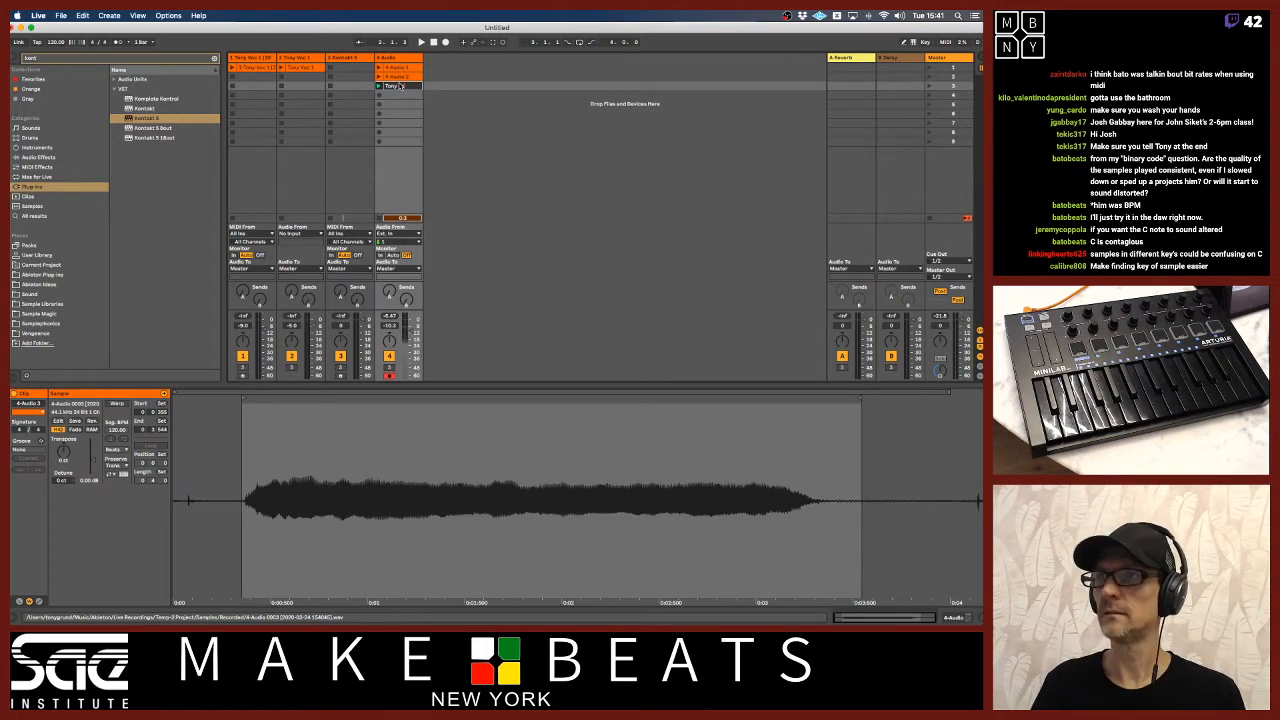
pyautogui.write(' La')
pyautogui.press('Return')
pyautogui.rightClick(401, 87)
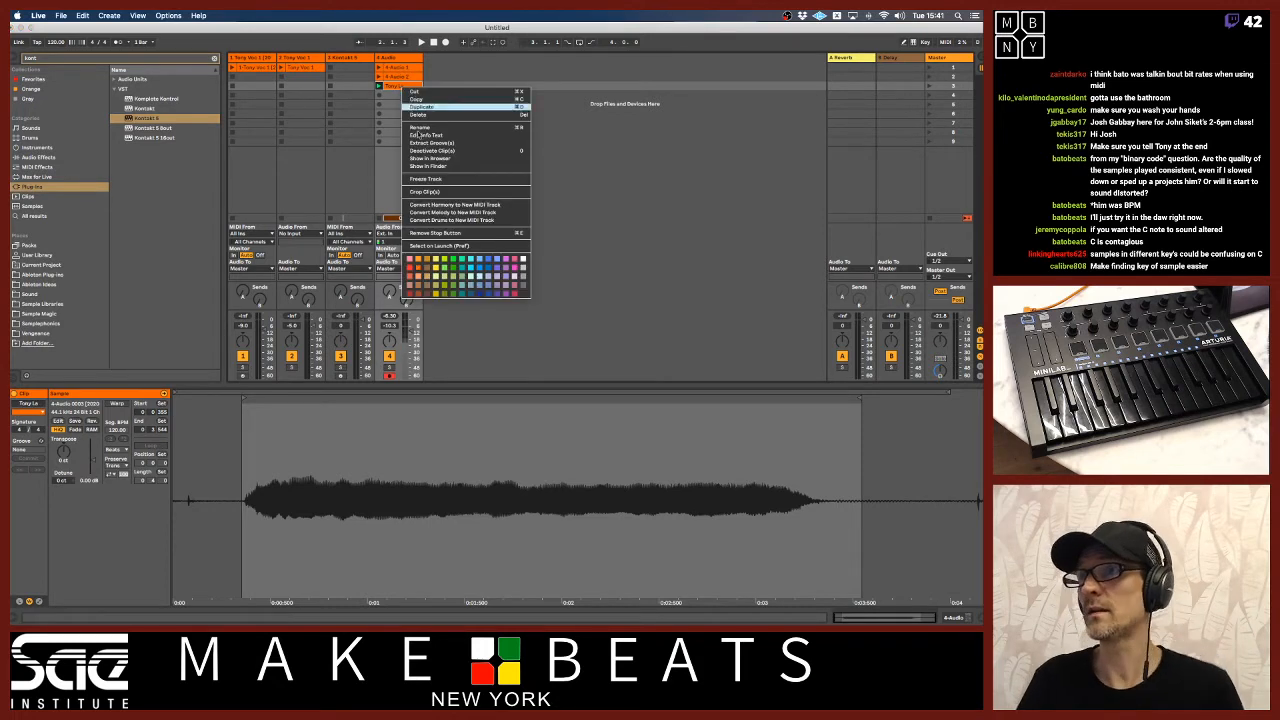
pyautogui.click(425, 191)
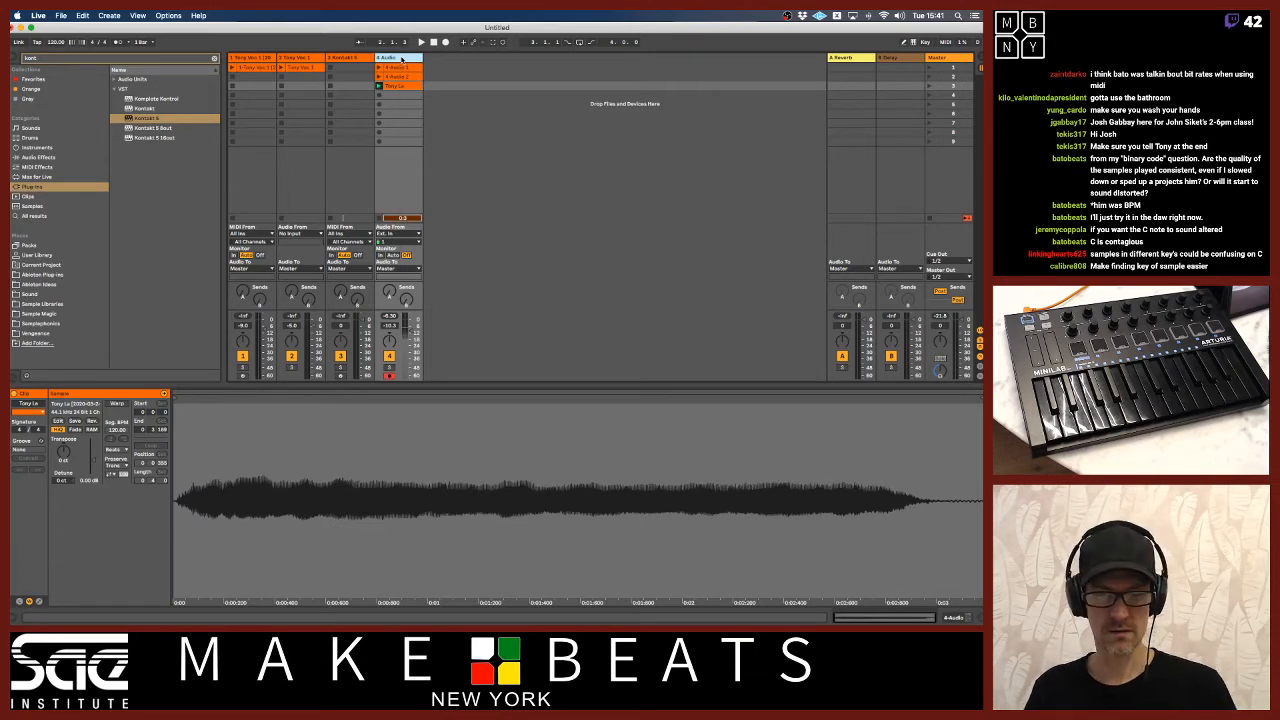
# Add a MIDI track with Kontakt 5 and load the cropped vocal clip into it as a new instrument.
pyautogui.press('super+shift+t')
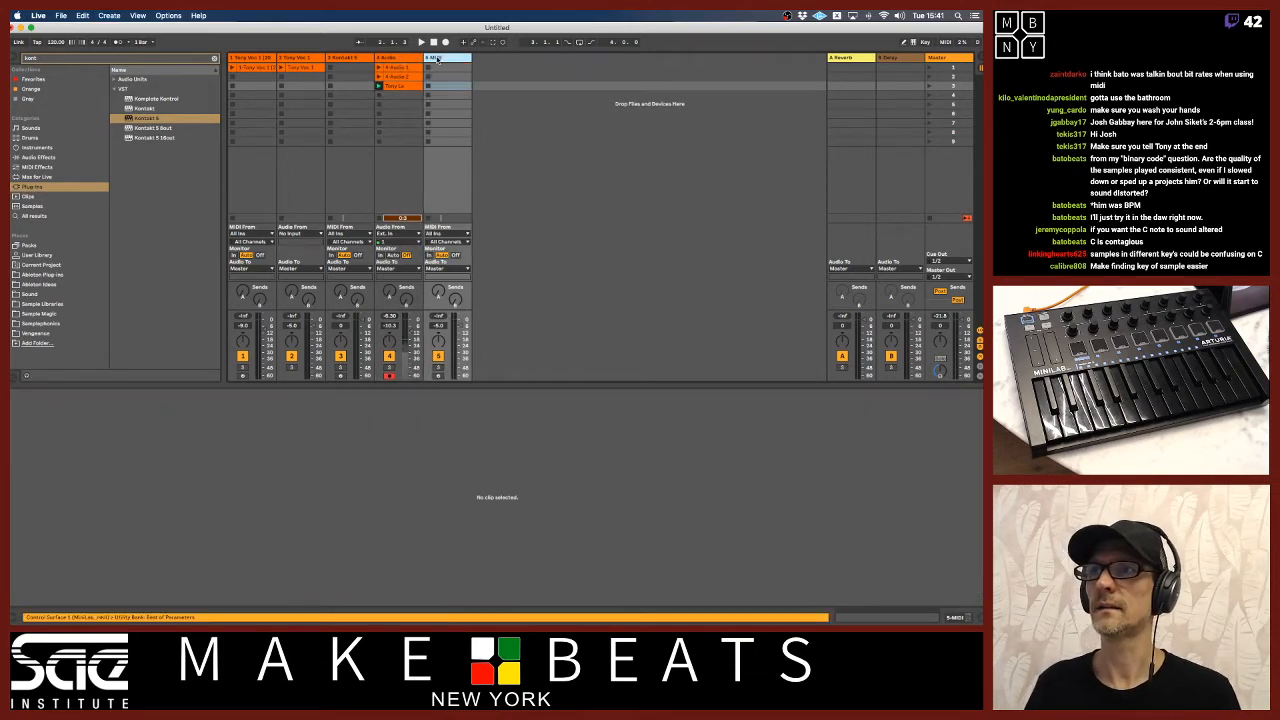
pyautogui.moveTo(142, 120); pyautogui.dragTo(443, 89)
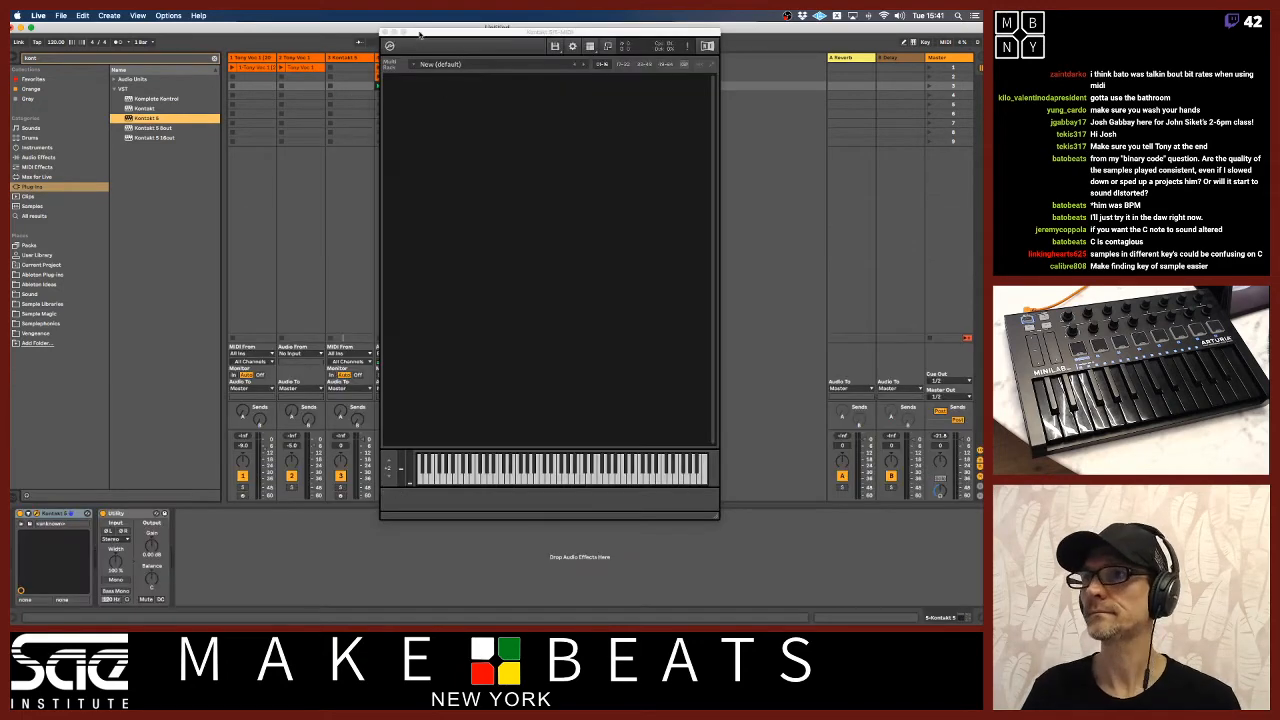
pyautogui.moveTo(420, 35); pyautogui.dragTo(464, 31)
pyautogui.moveTo(395, 86); pyautogui.dragTo(459, 87)
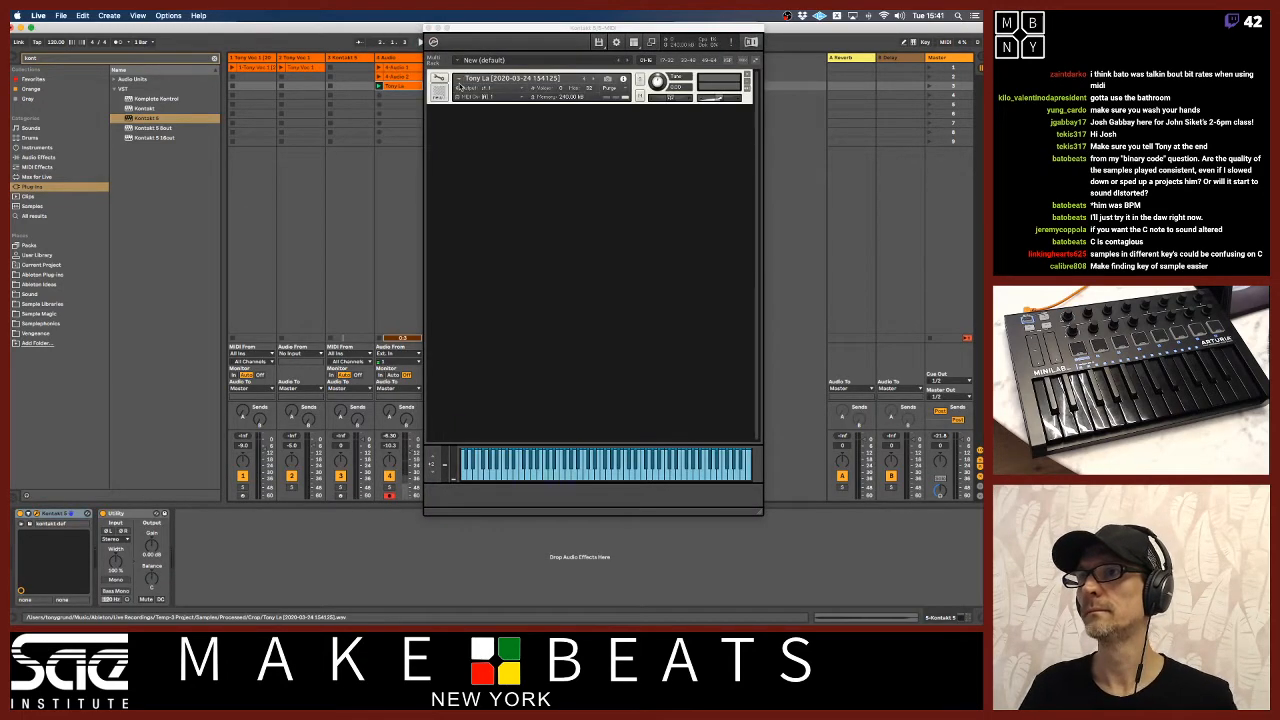
# Insert a MIDI track after the second vocal track and search the Sounds library for piano presets.
pyautogui.click(308, 59)
pyautogui.press('super+shift+t')
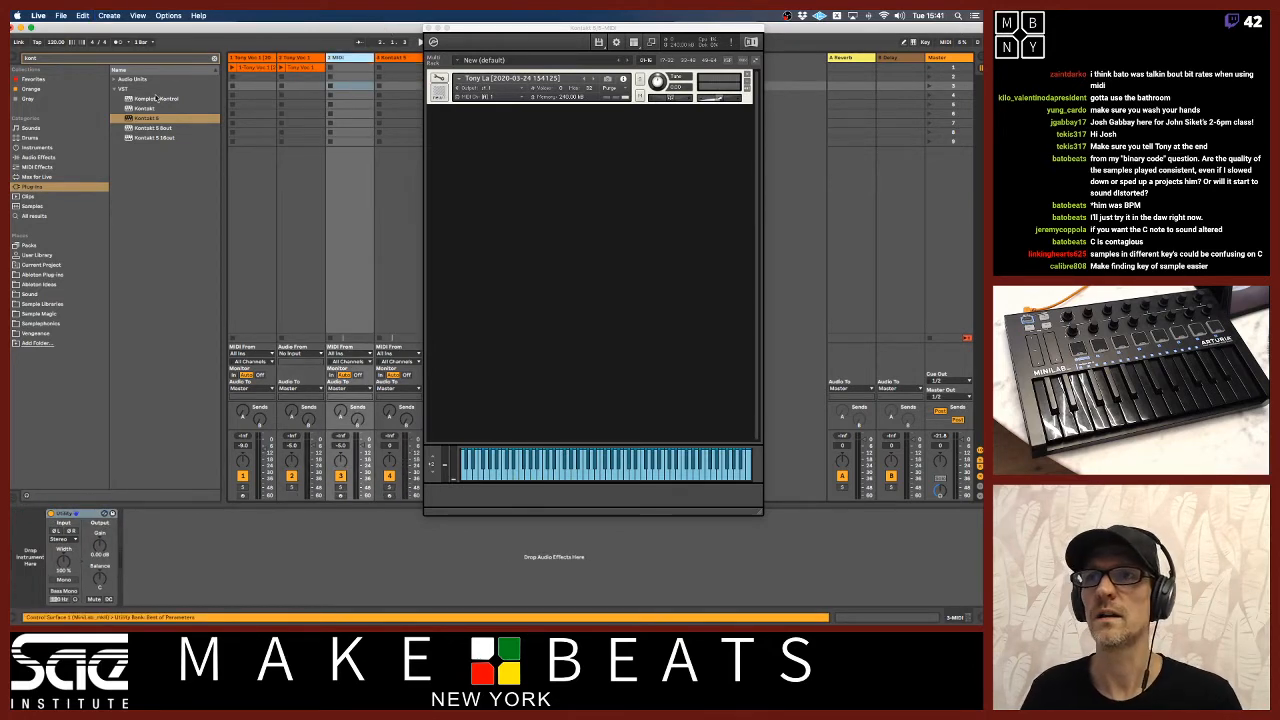
pyautogui.click(213, 58)
pyautogui.click(38, 148)
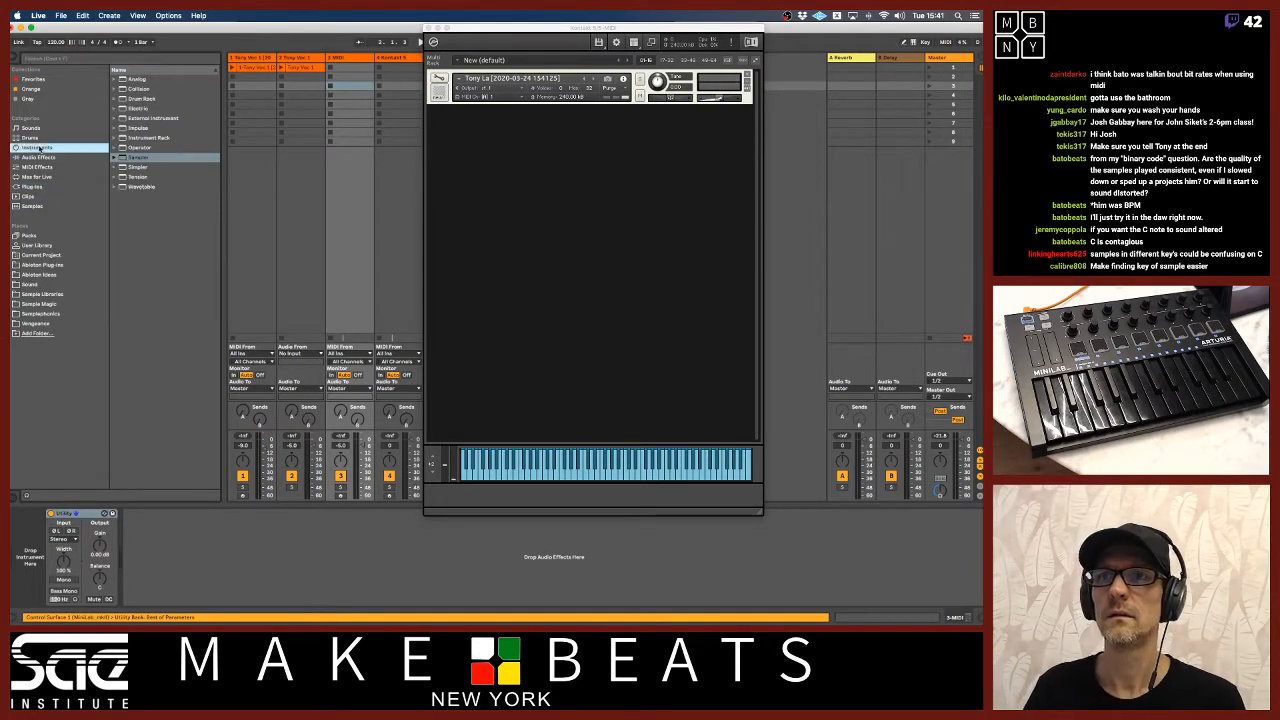
pyautogui.click(42, 128)
pyautogui.click(74, 57)
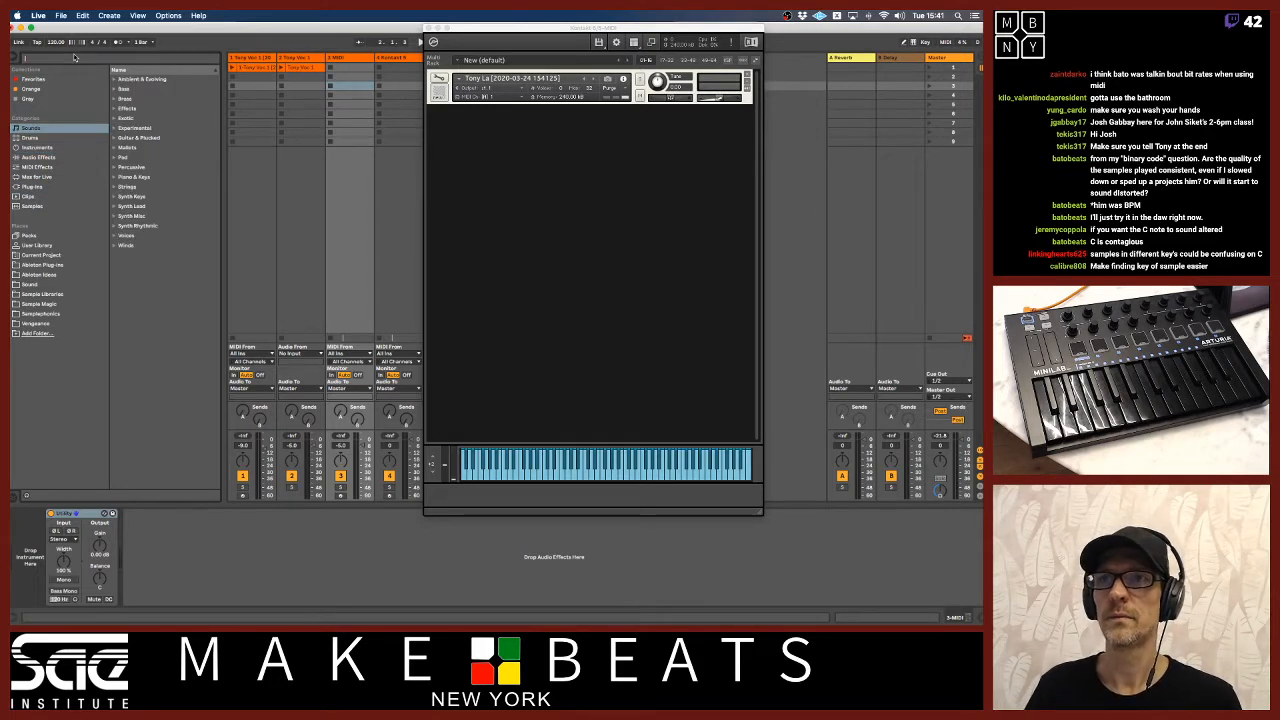
pyautogui.write('piano')
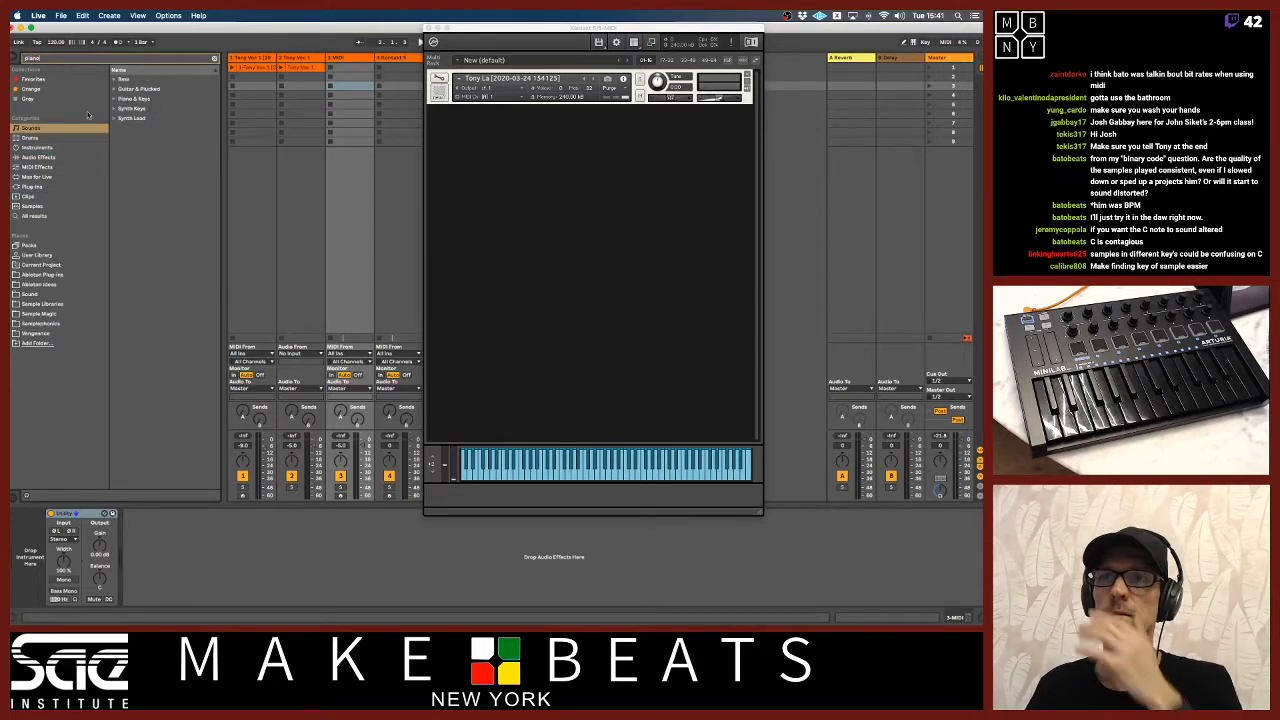
# Load the Electric Piano1 Soft preset from Piano & Keys onto the new MIDI track.
pyautogui.click(116, 98)
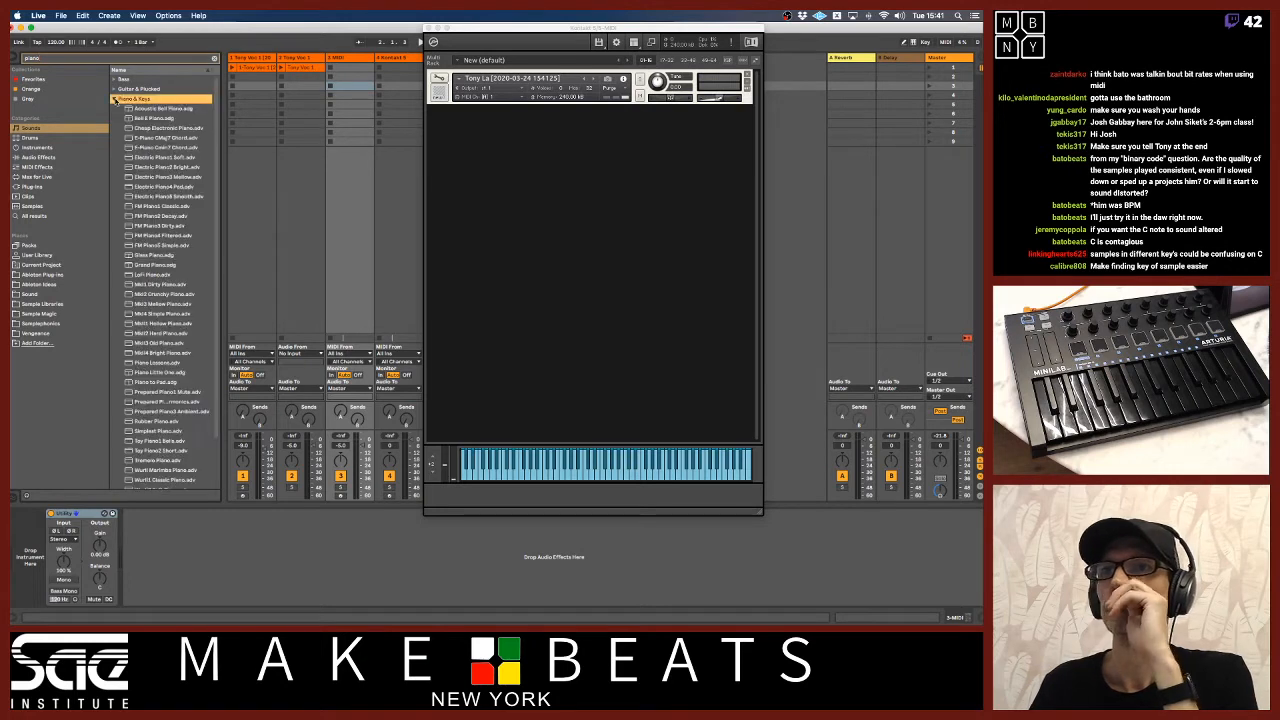
pyautogui.click(137, 167)
pyautogui.click(137, 157)
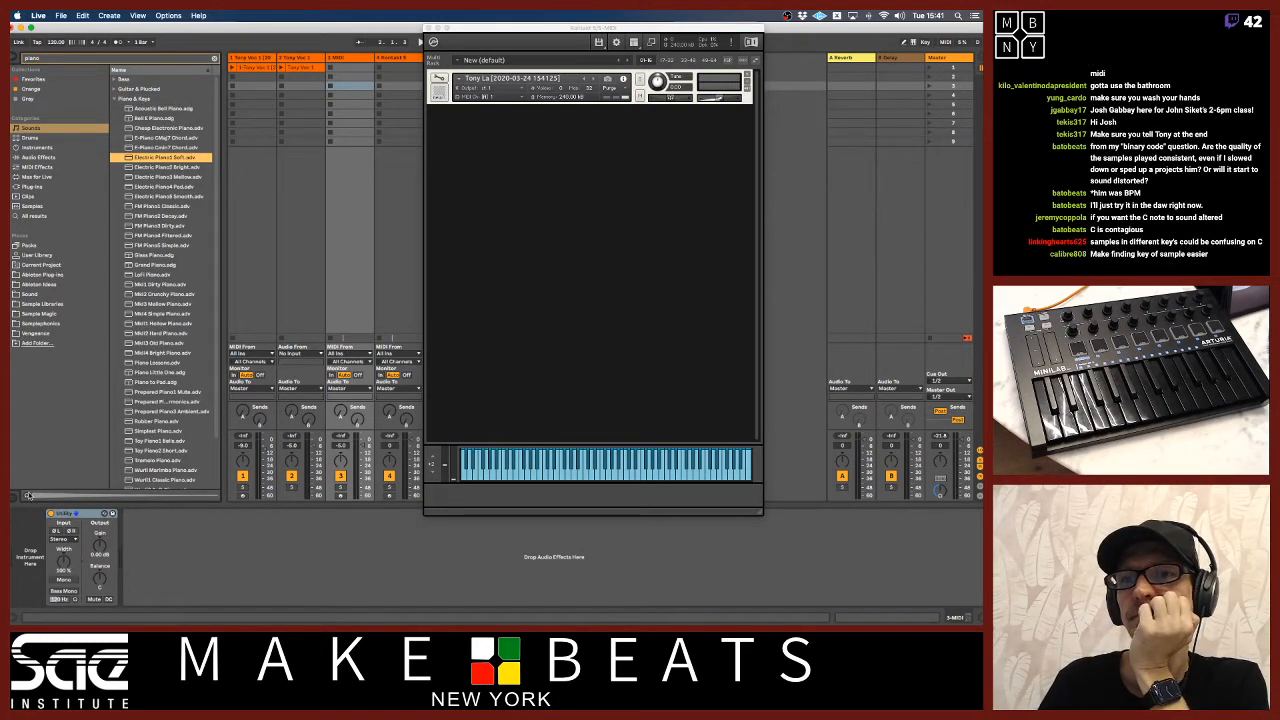
pyautogui.moveTo(163, 160); pyautogui.dragTo(338, 106)
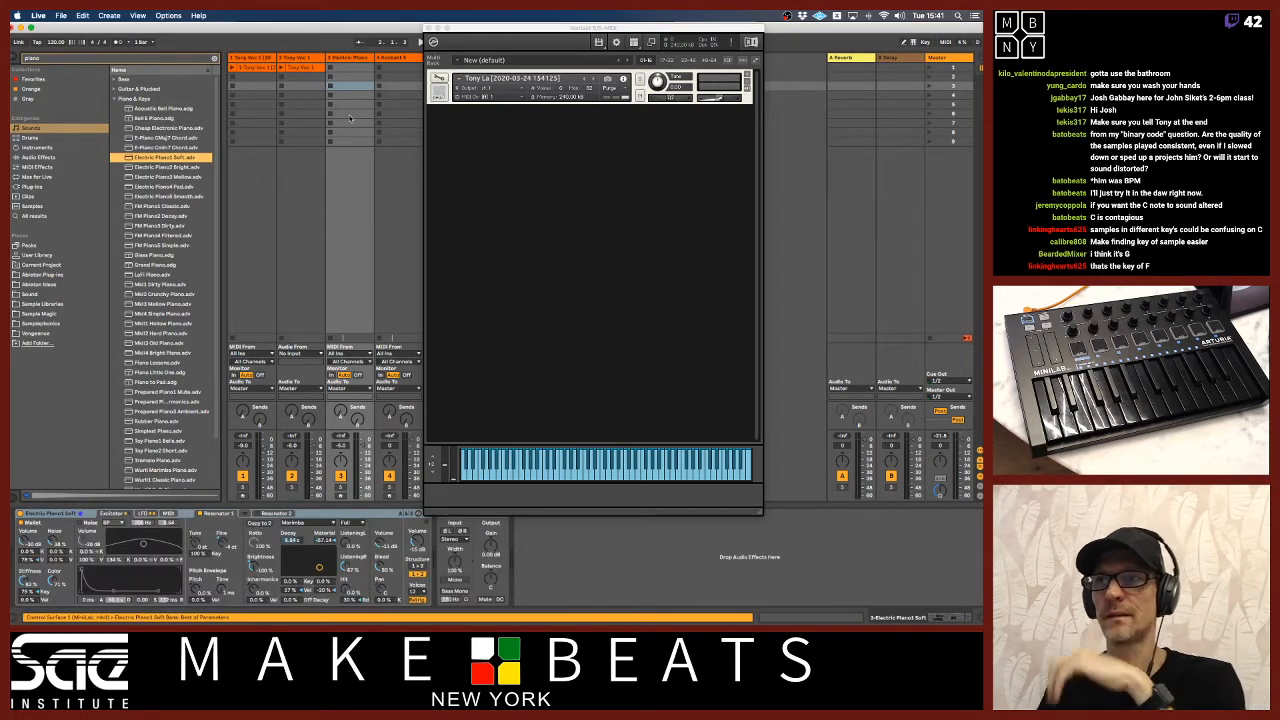
pyautogui.click(346, 58)
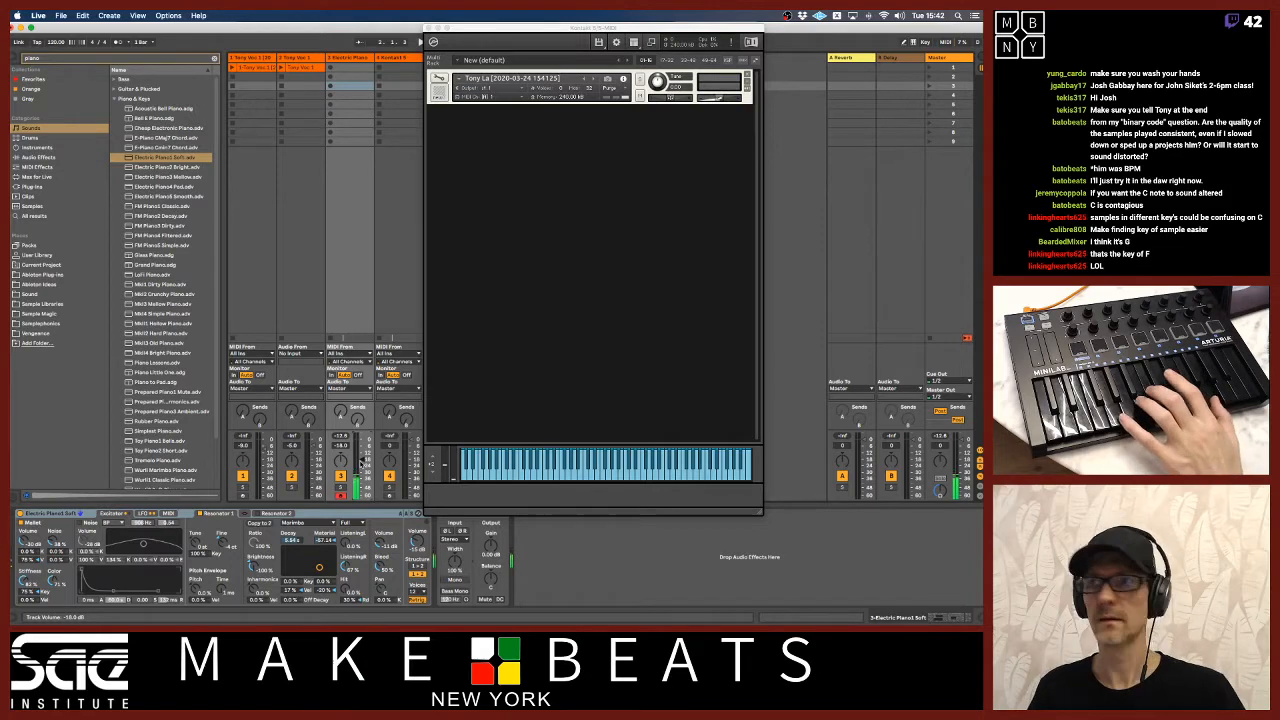
# Uncover the tracks behind the Kontakt window and arm the sung-note Kontakt track together with the electric piano track.
pyautogui.moveTo(500, 32); pyautogui.dragTo(583, 30)
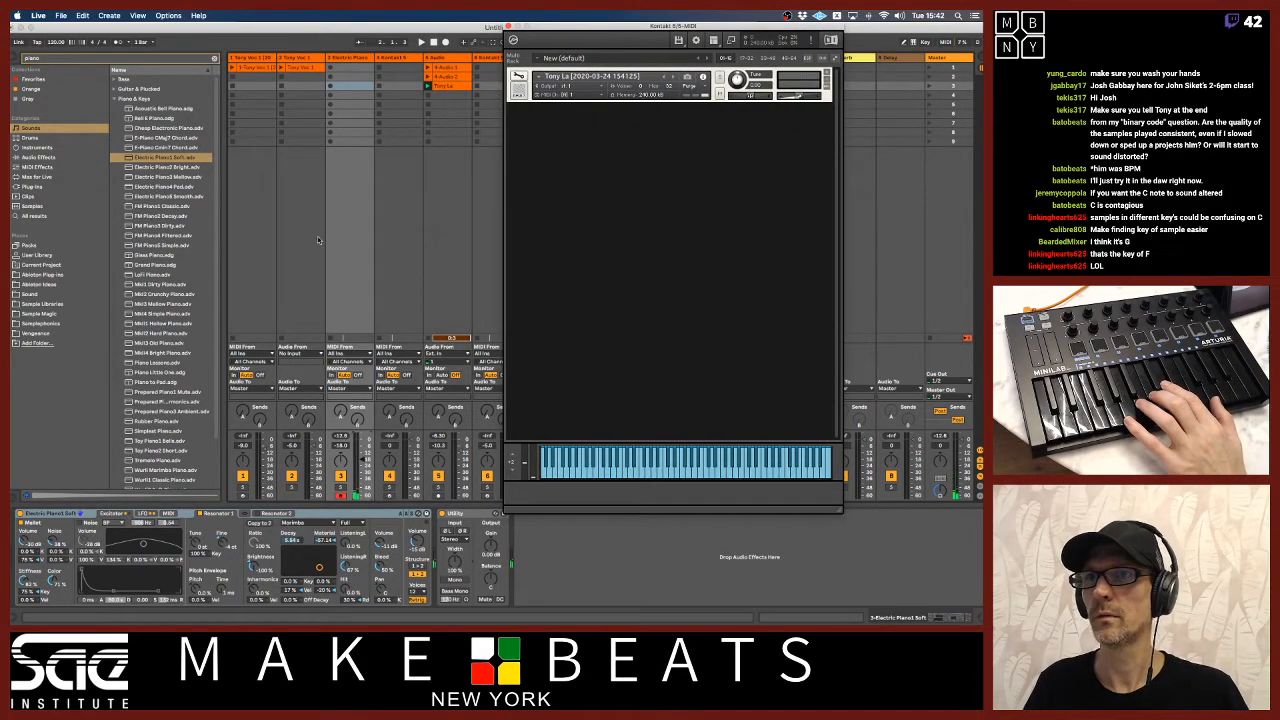
pyautogui.click(343, 279)
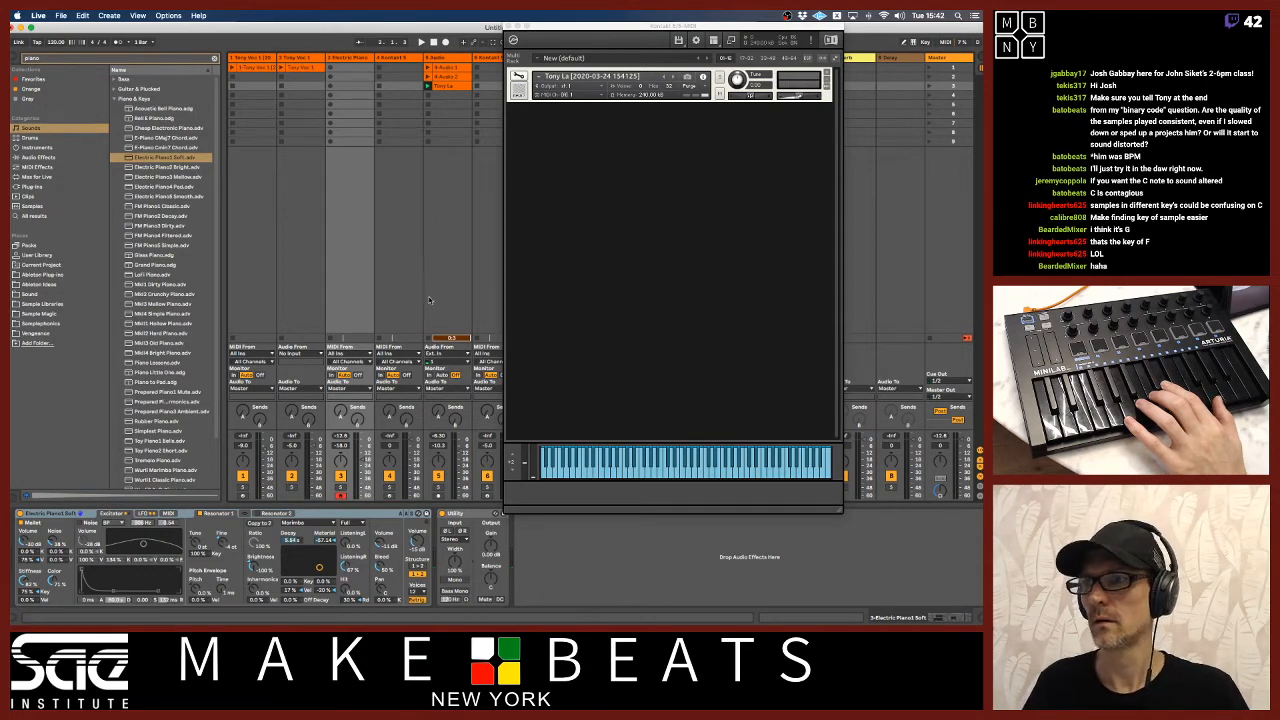
pyautogui.moveTo(546, 30); pyautogui.dragTo(575, 30)
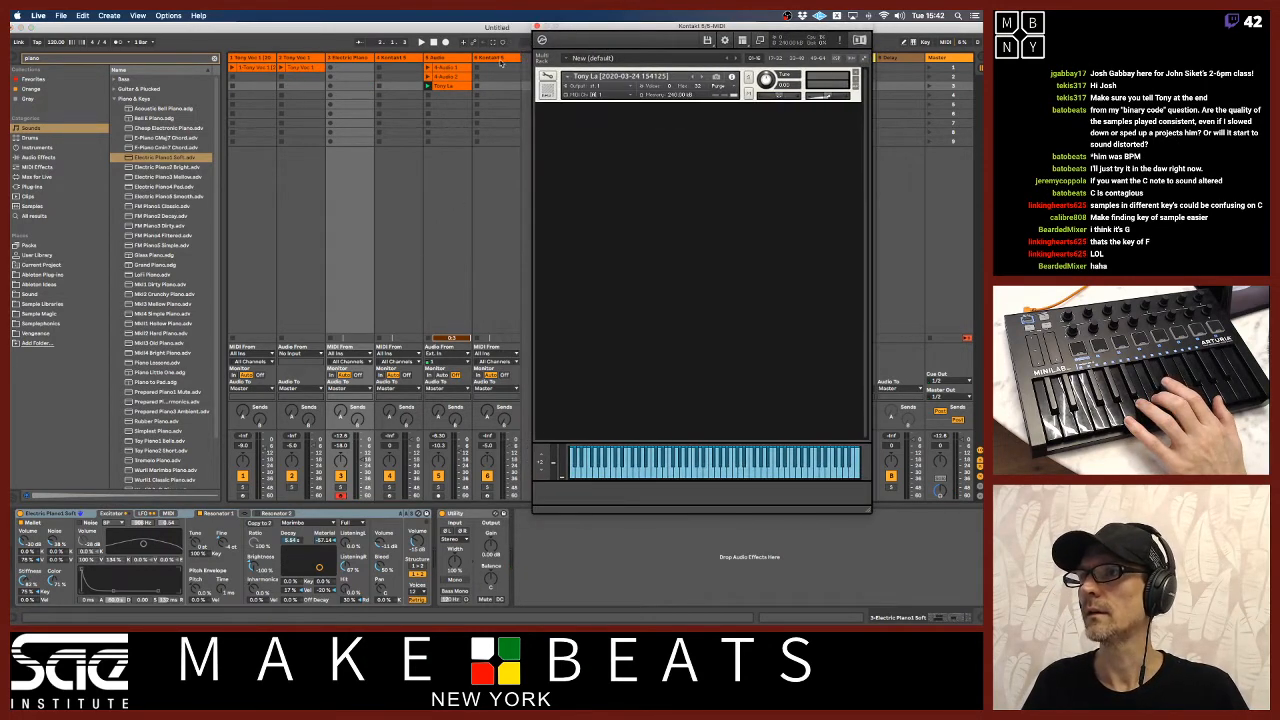
pyautogui.click(496, 58)
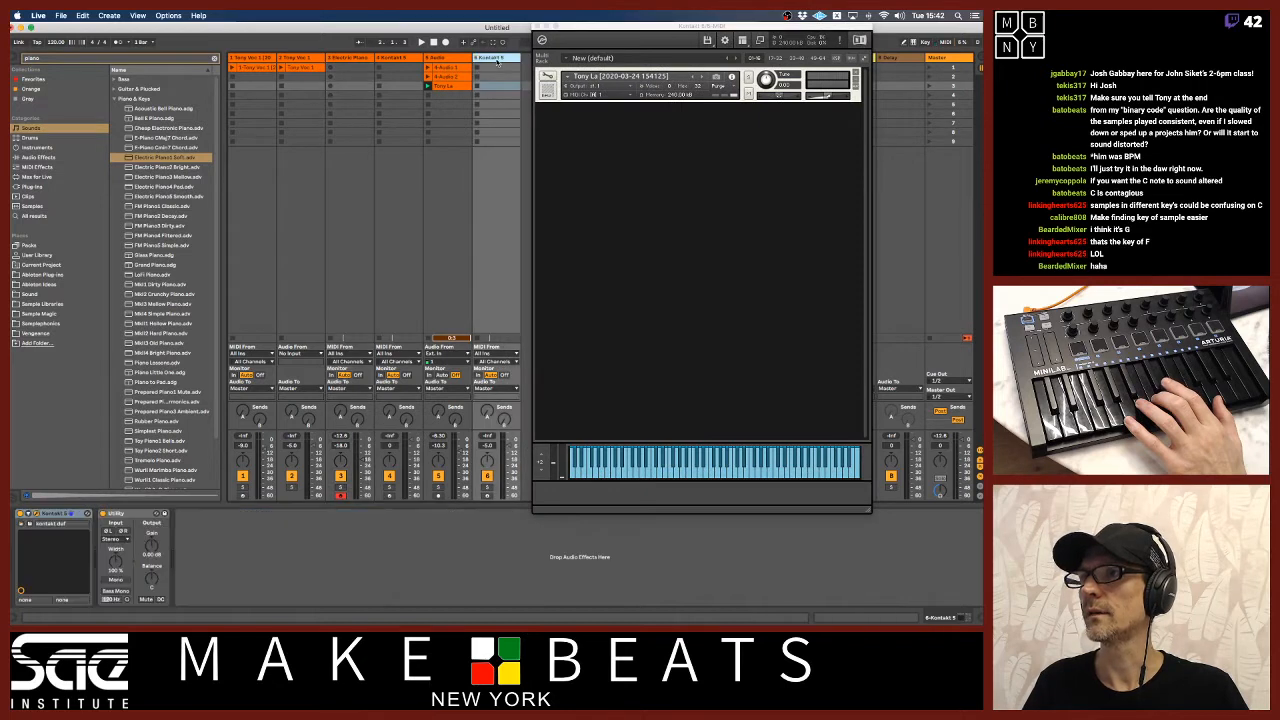
pyautogui.click(488, 495)
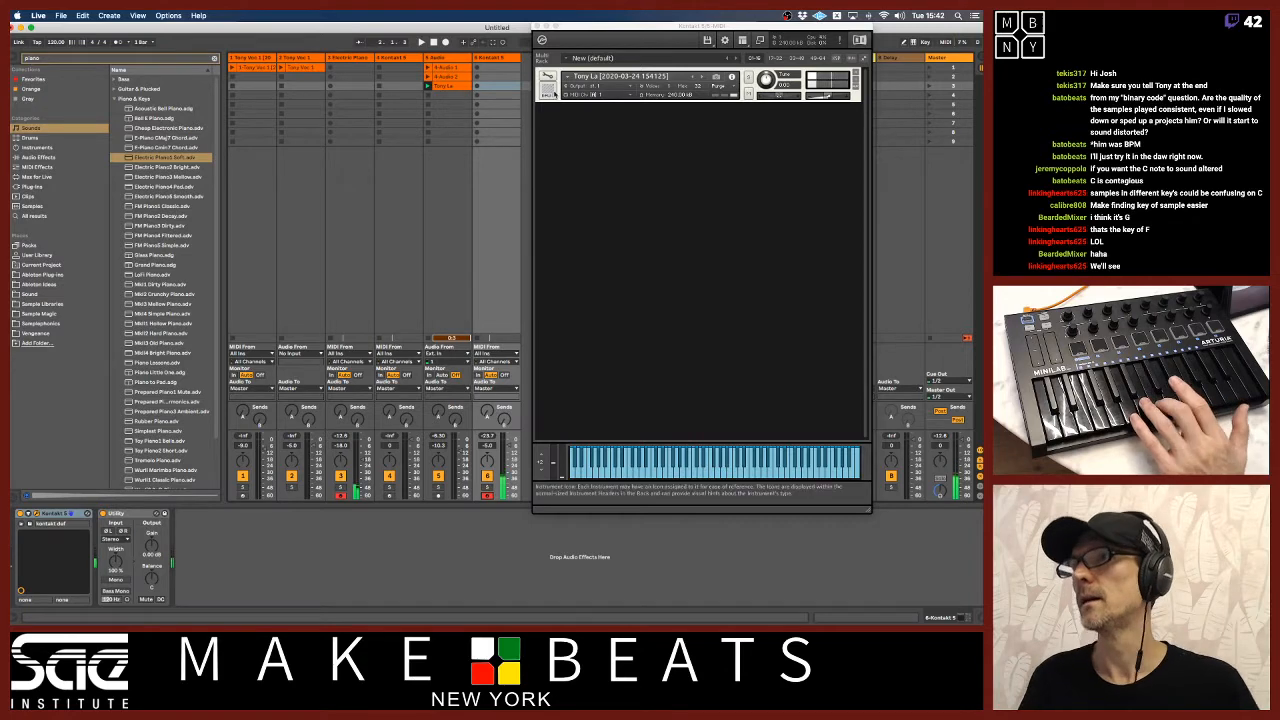
# Open the sung-note instrument for editing, lower its volume envelope's release and open the Mapping Editor.
pyautogui.click(548, 78)
pyautogui.moveTo(817, 340); pyautogui.dragTo(817, 396)
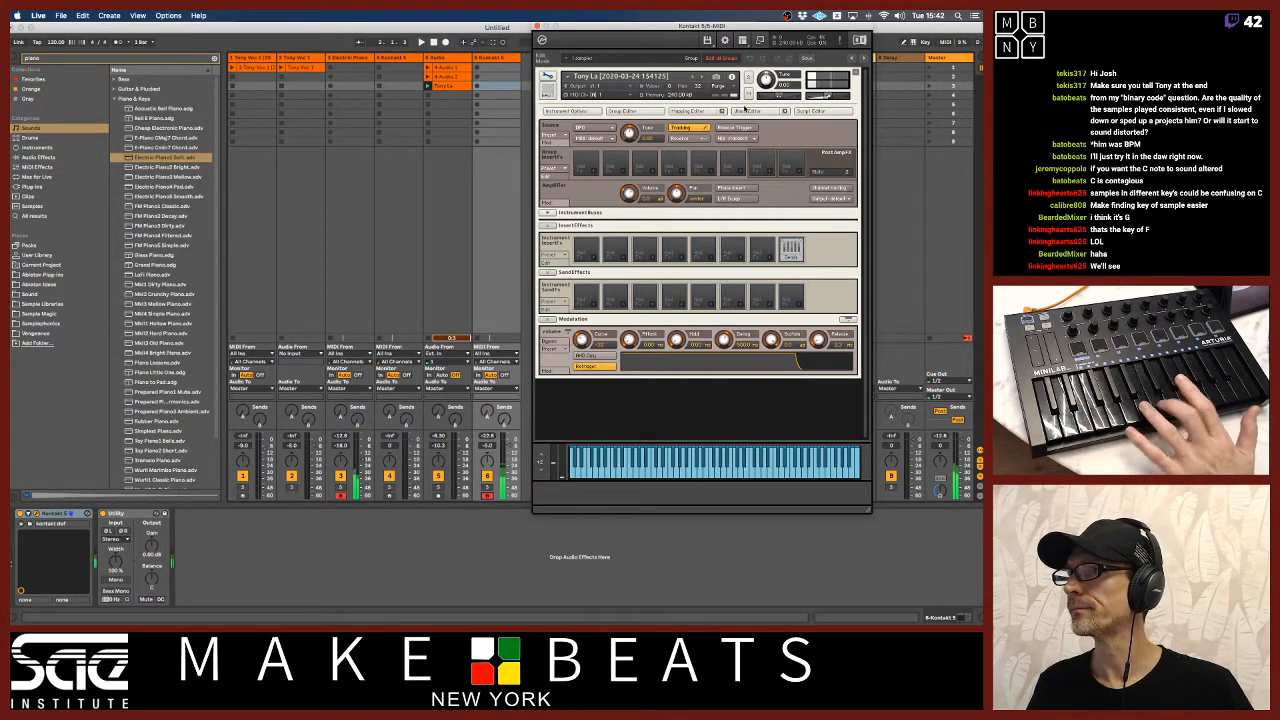
pyautogui.click(700, 111)
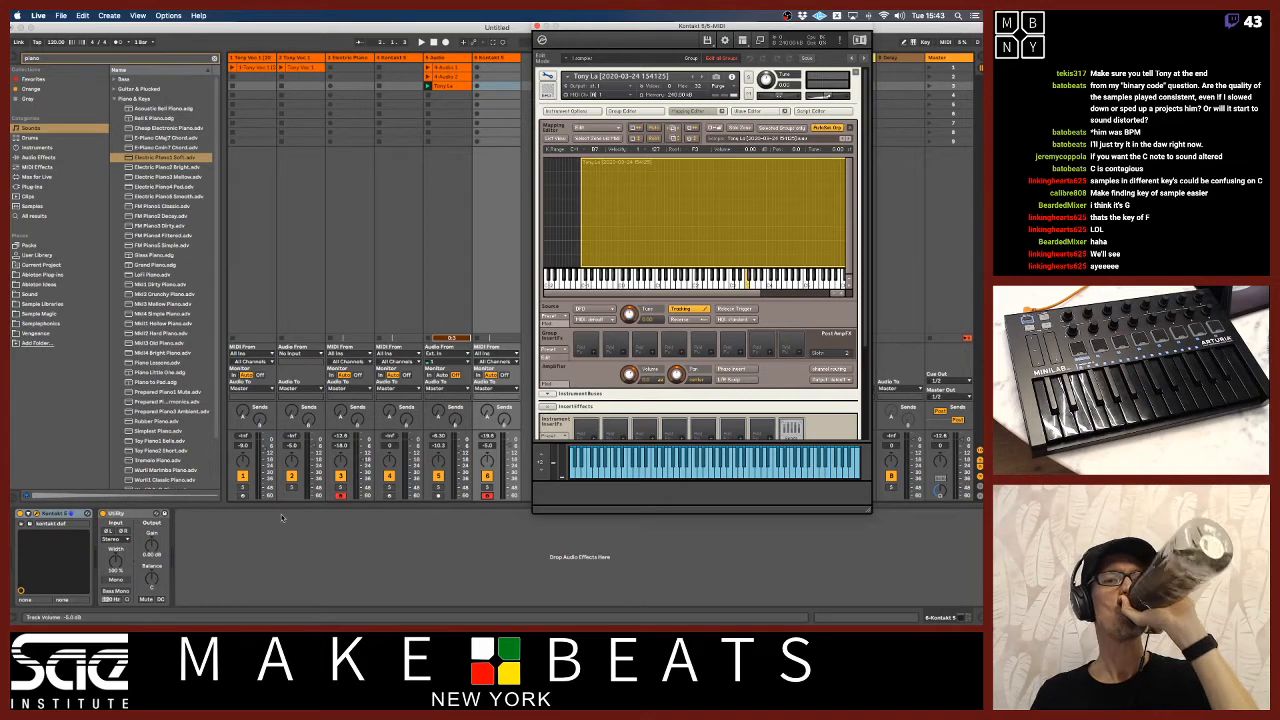
pyautogui.press('super+Tab')
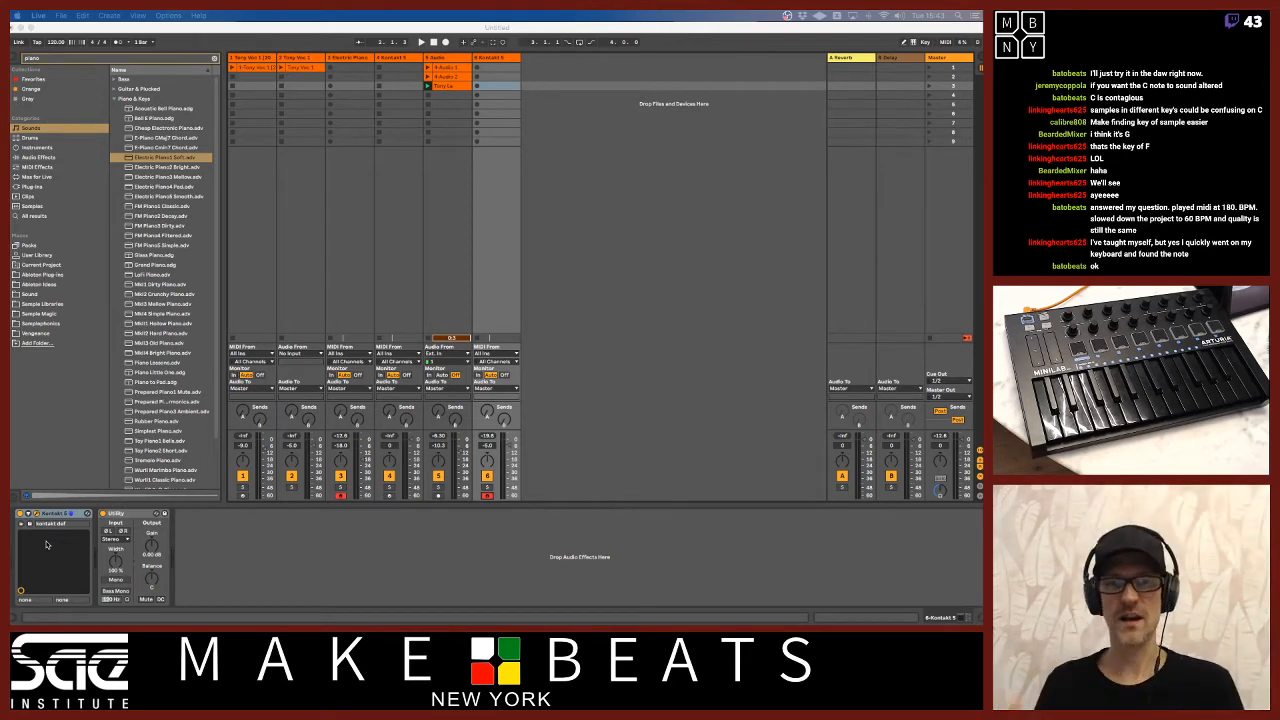
pyautogui.click(78, 468)
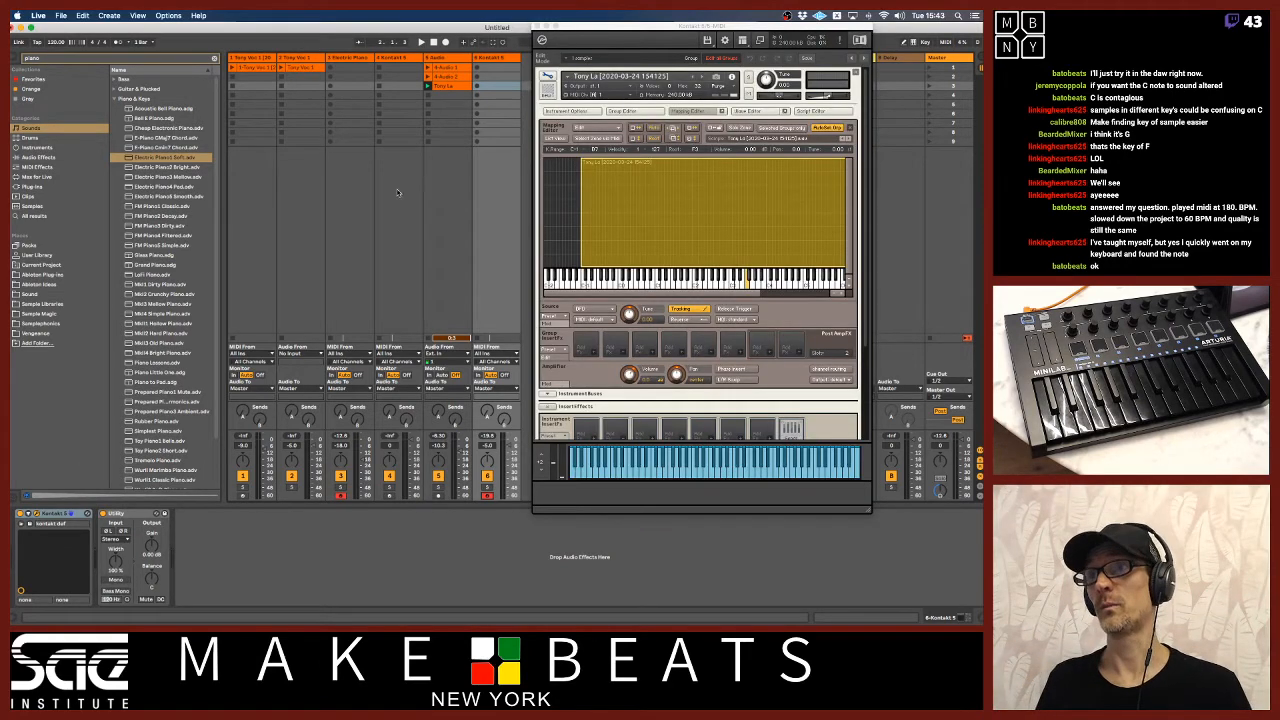
pyautogui.moveTo(566, 27); pyautogui.dragTo(555, 27)
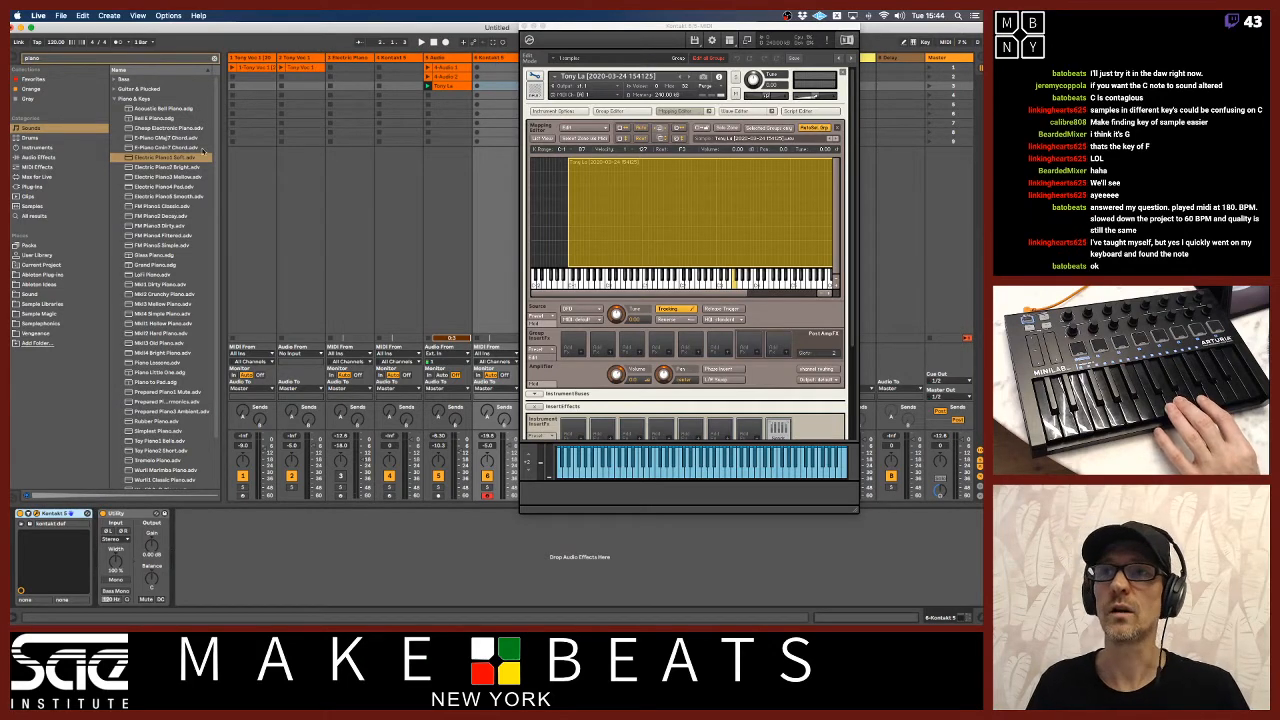
# Clear the browser search and add the Tuner audio effect after Utility on the sung-note Kontakt track.
pyautogui.click(214, 59)
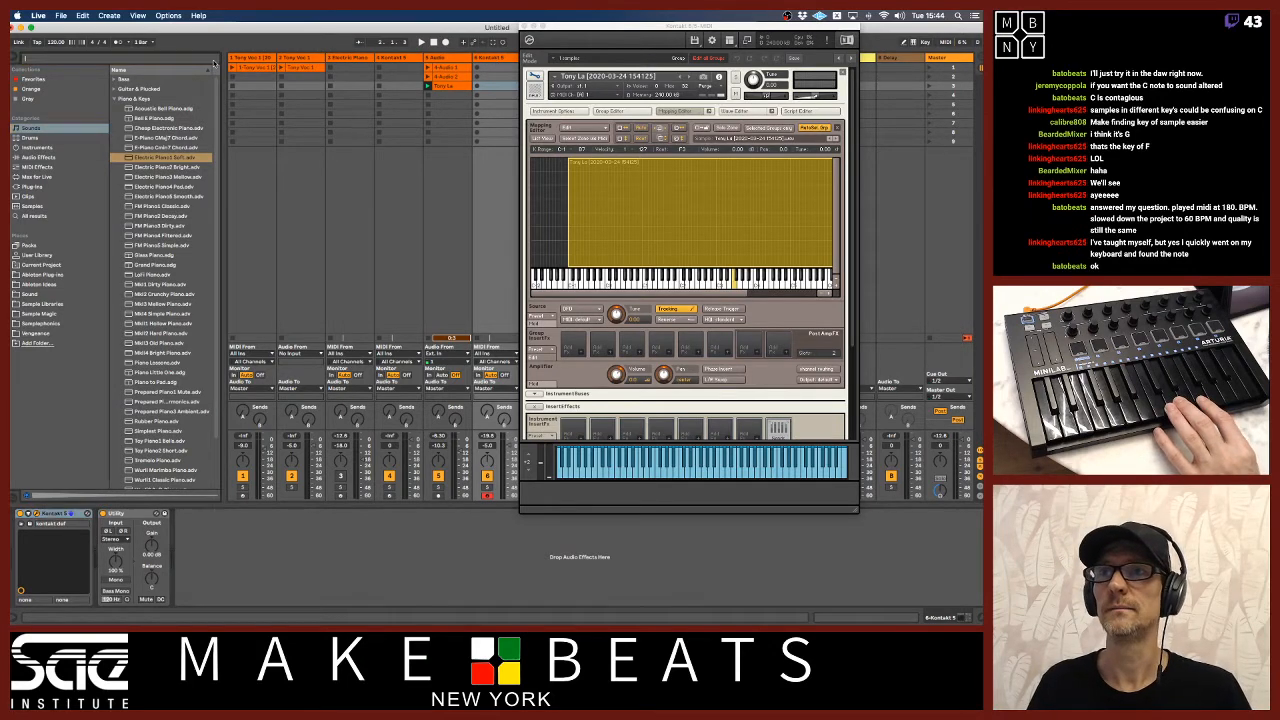
pyautogui.click(33, 188)
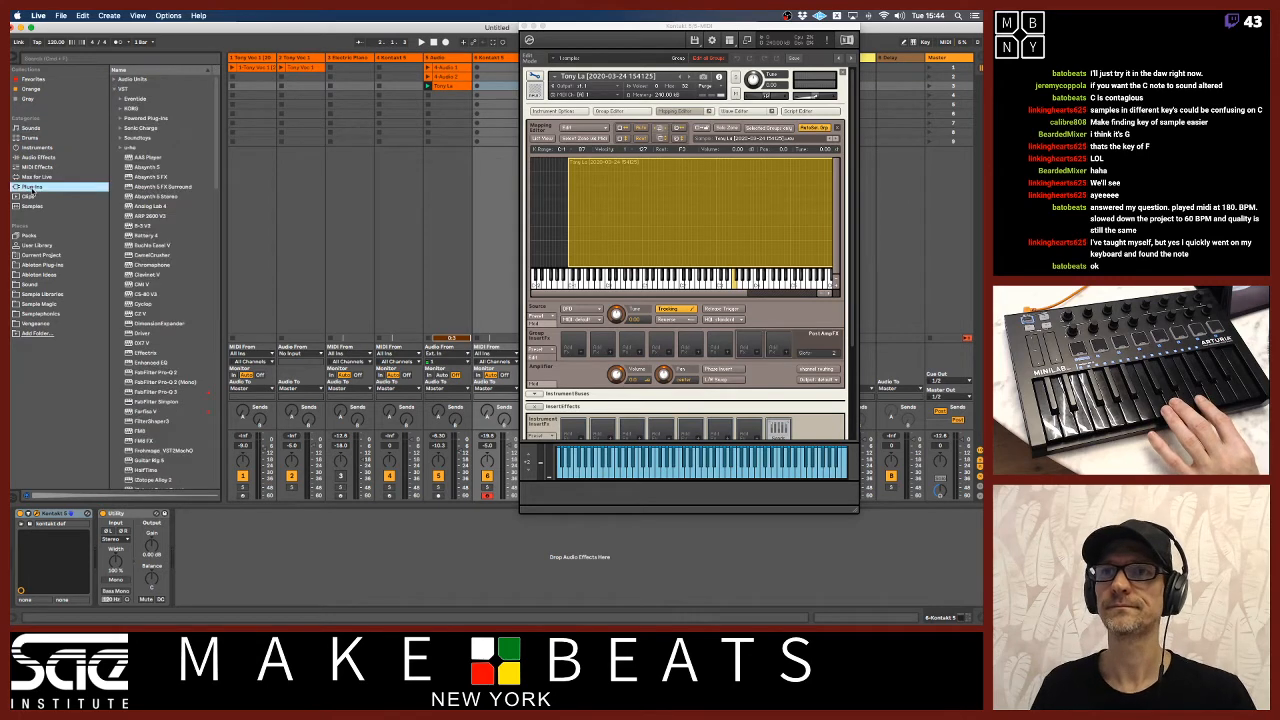
pyautogui.click(38, 157)
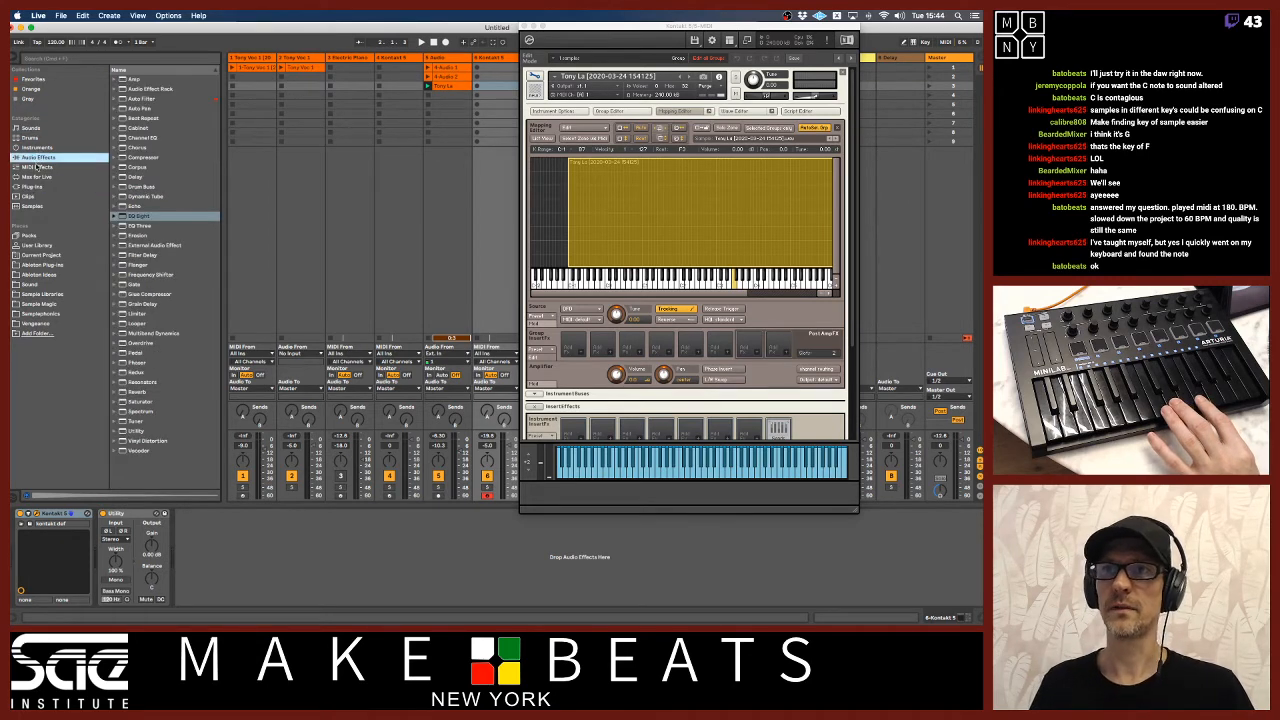
pyautogui.click(133, 421)
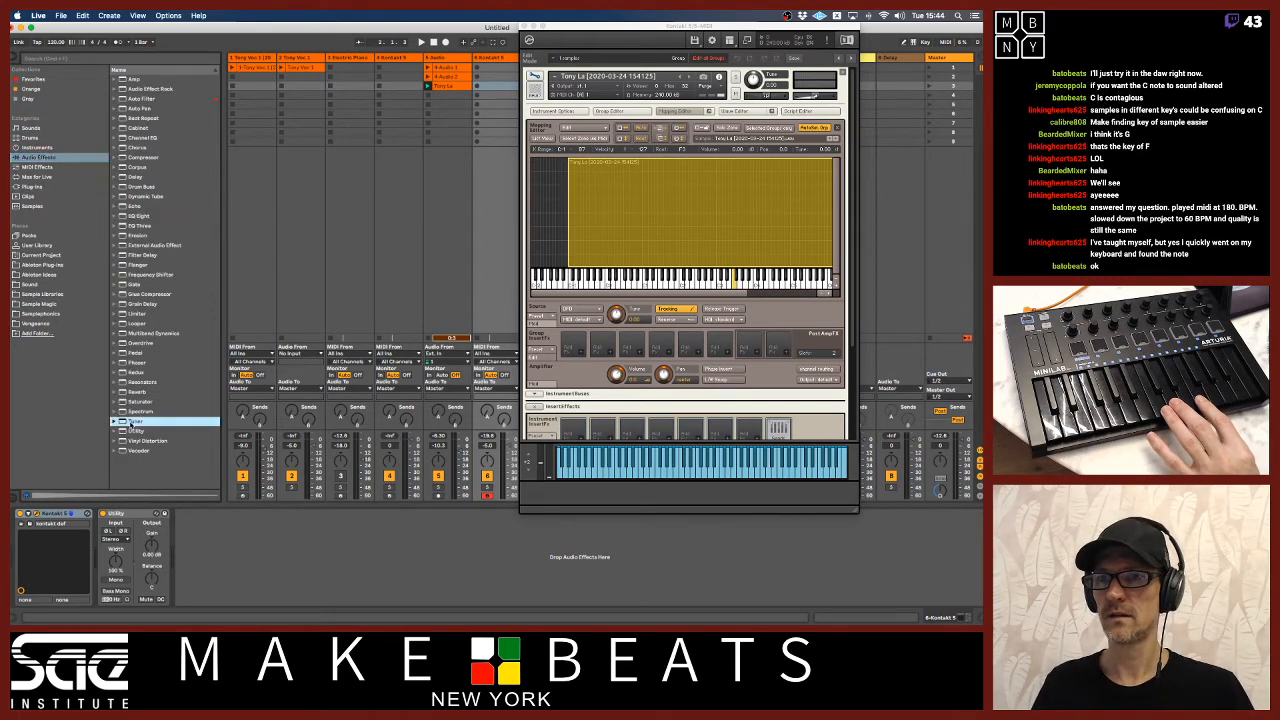
pyautogui.press('Return')
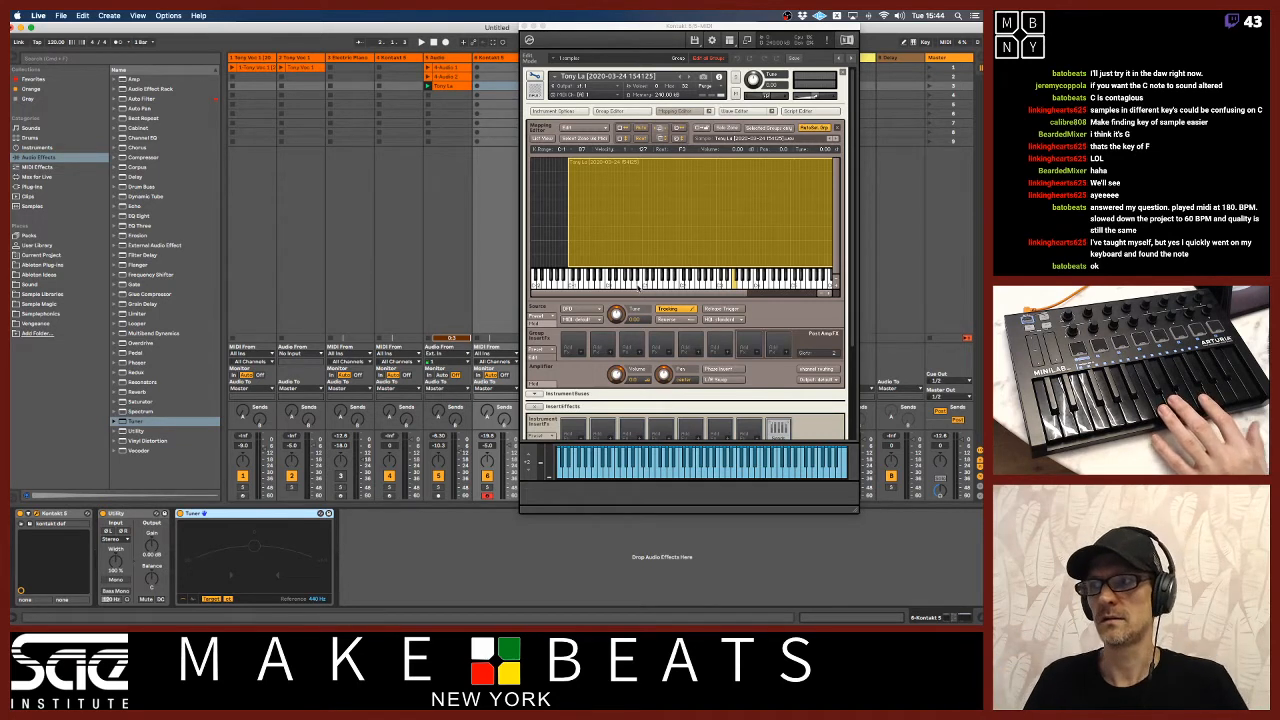
pyautogui.moveTo(676, 293); pyautogui.dragTo(717, 297)
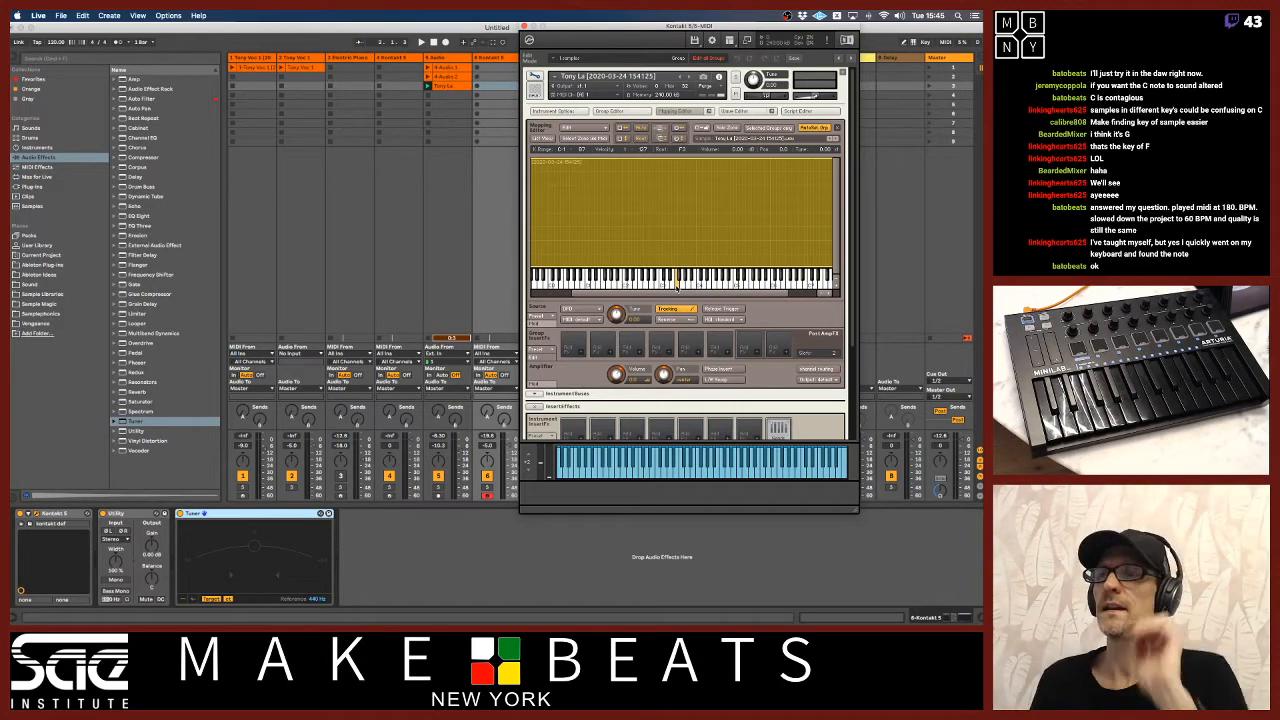
# Rename the sung-note Kontakt track to La Sample and move it directly after the electric piano track.
pyautogui.click(497, 58)
pyautogui.write('La')
pyautogui.press('Return')
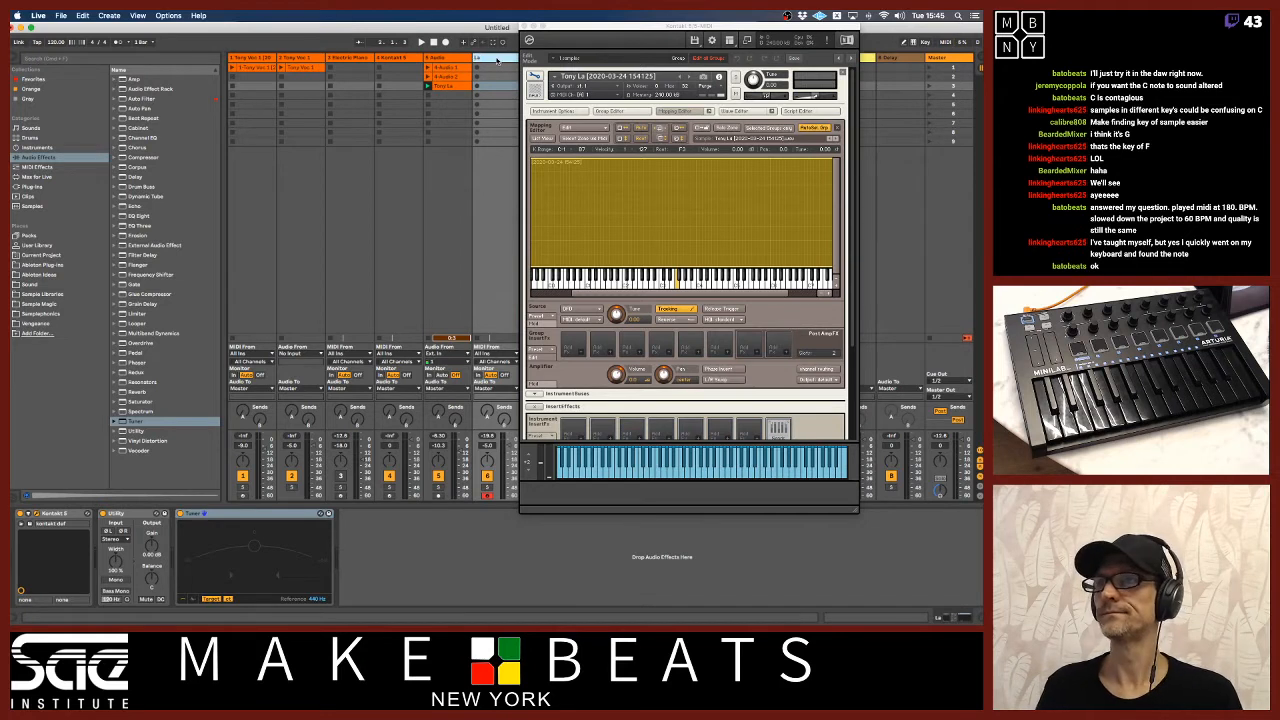
pyautogui.write('Sample')
pyautogui.press('Return')
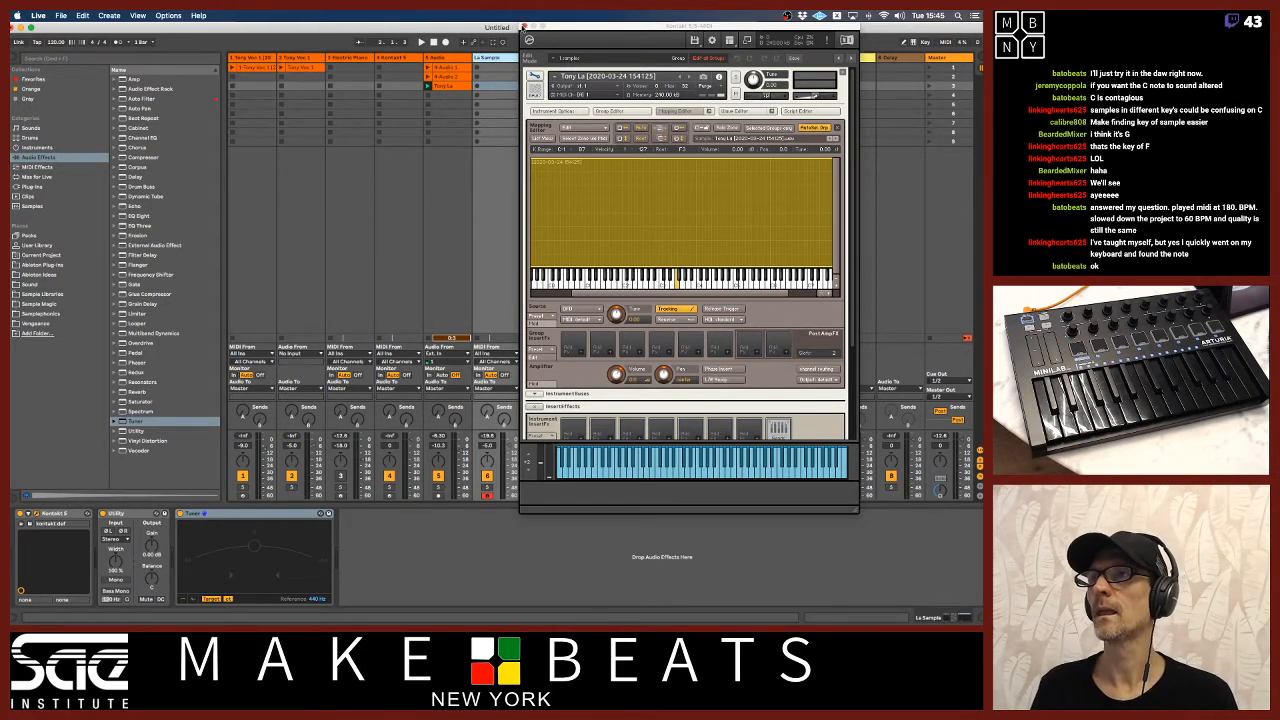
pyautogui.click(524, 27)
pyautogui.moveTo(510, 58); pyautogui.dragTo(380, 63)
# Turn on the metronome and set the tempo to 104 BPM.
pyautogui.click(357, 61)
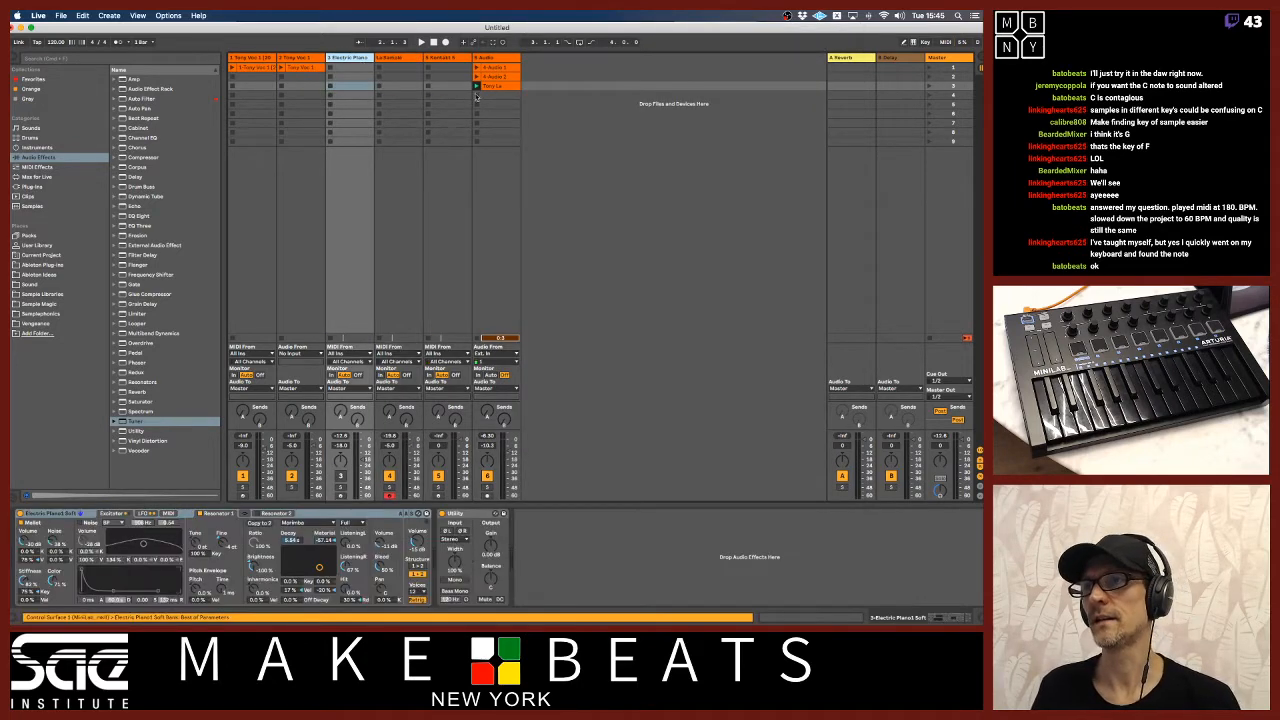
pyautogui.click(118, 42)
pyautogui.moveTo(57, 42); pyautogui.dragTo(57, 54)
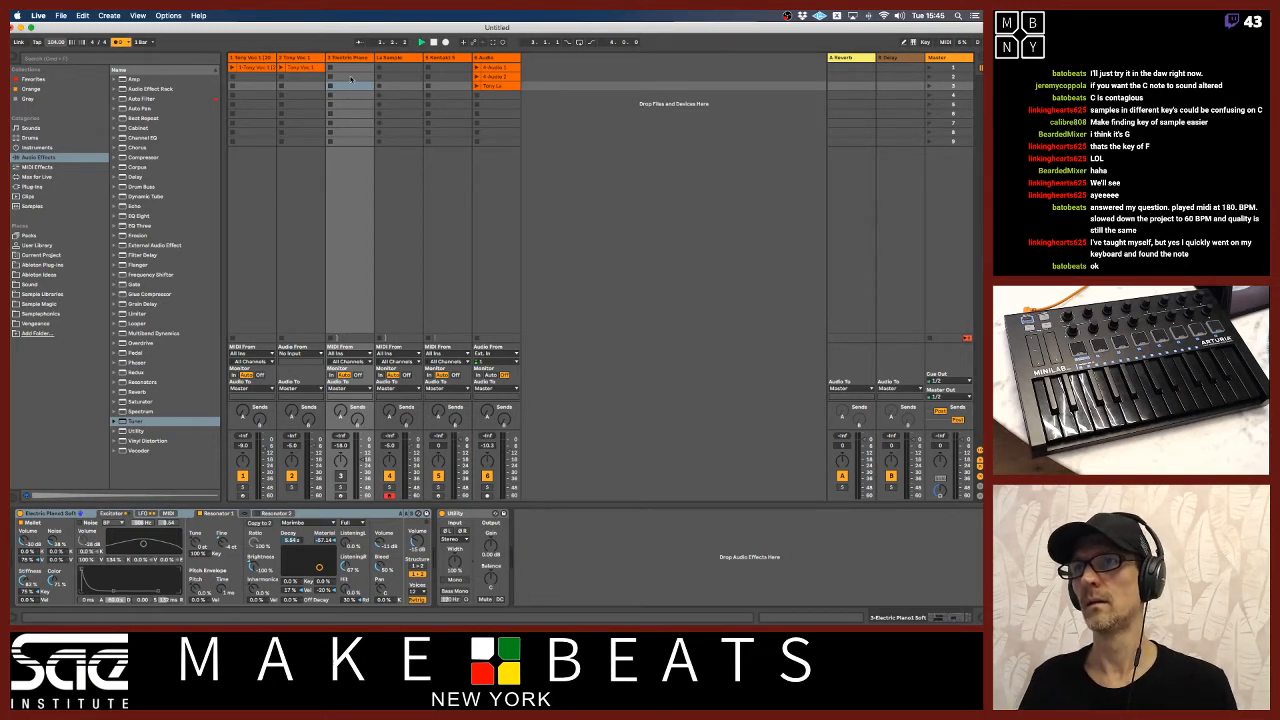
# Record a MIDI clip into the electric piano track's third slot and open it with its first C2 note selected.
pyautogui.click(340, 495)
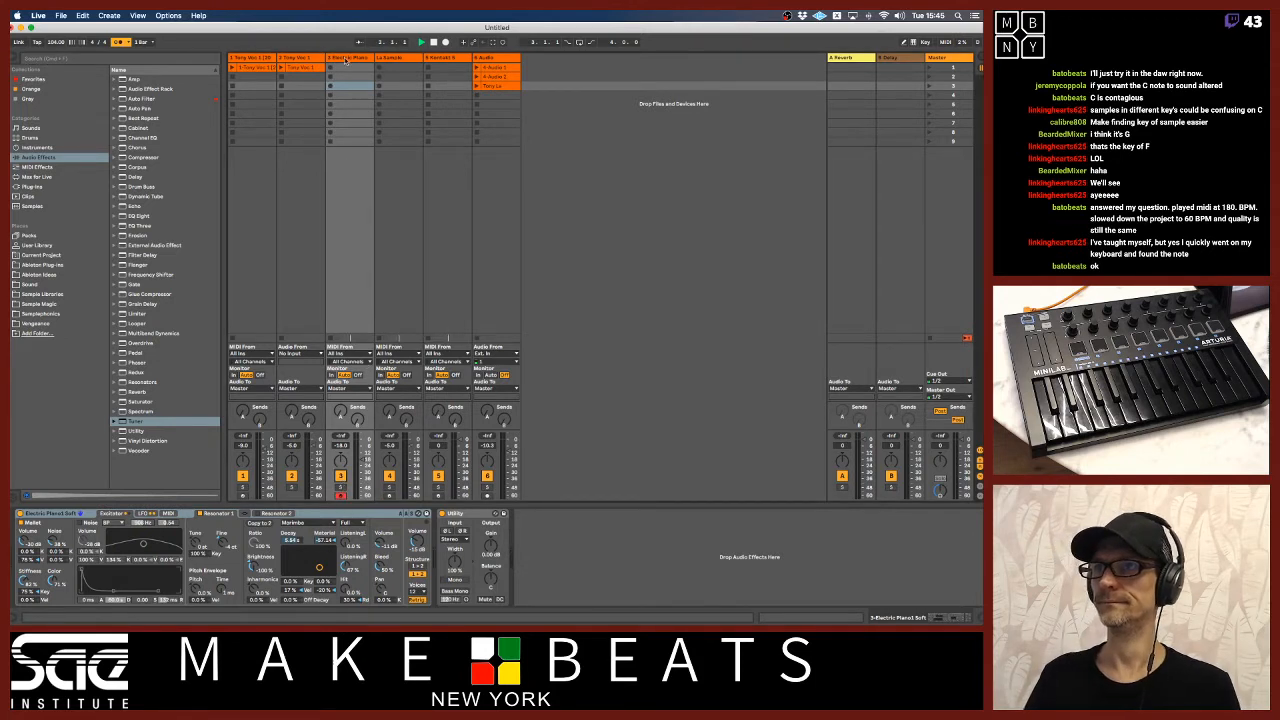
pyautogui.click(330, 86)
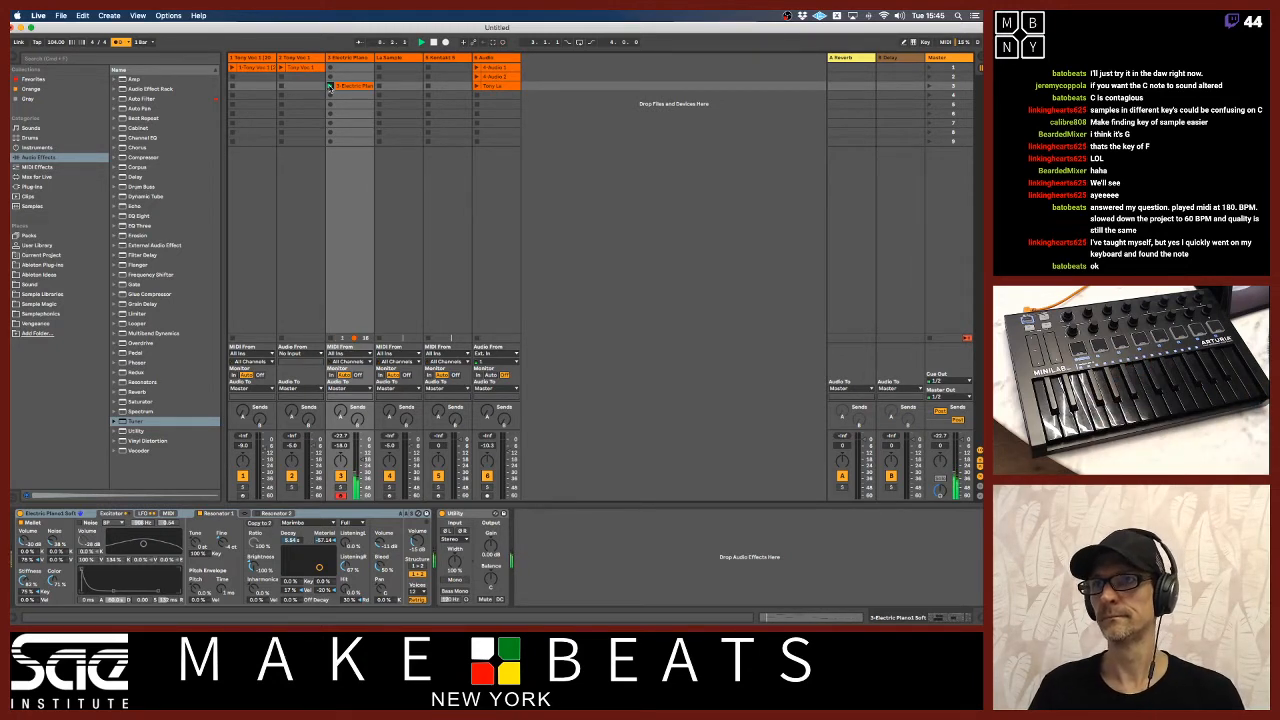
pyautogui.doubleClick(348, 87)
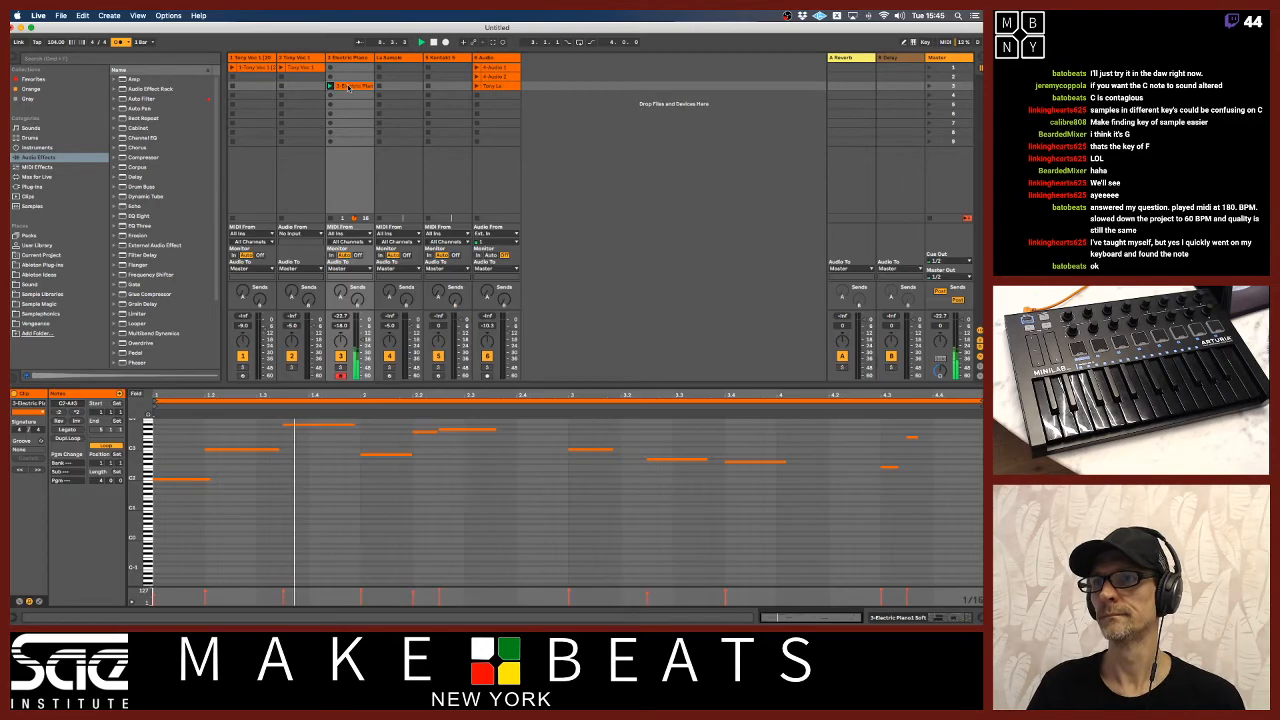
pyautogui.click(182, 480)
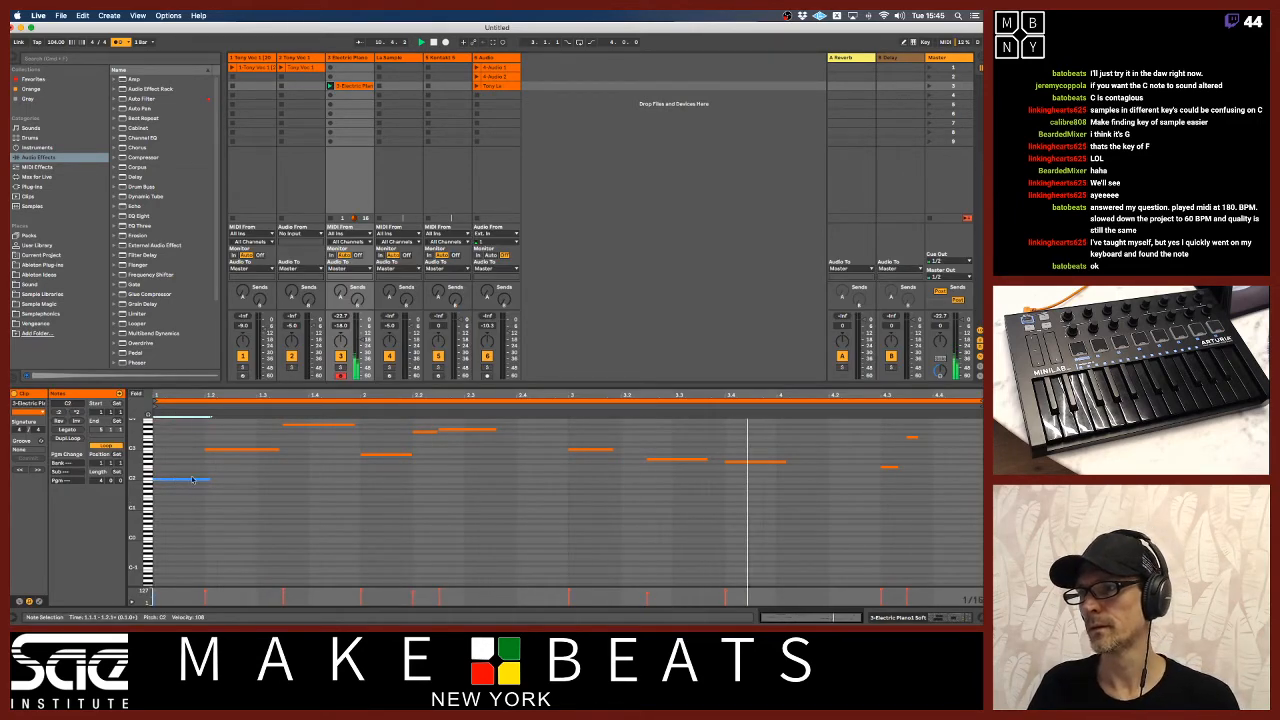
# Turn off the metronome and arm the La Sample track for recording.
pyautogui.click(119, 42)
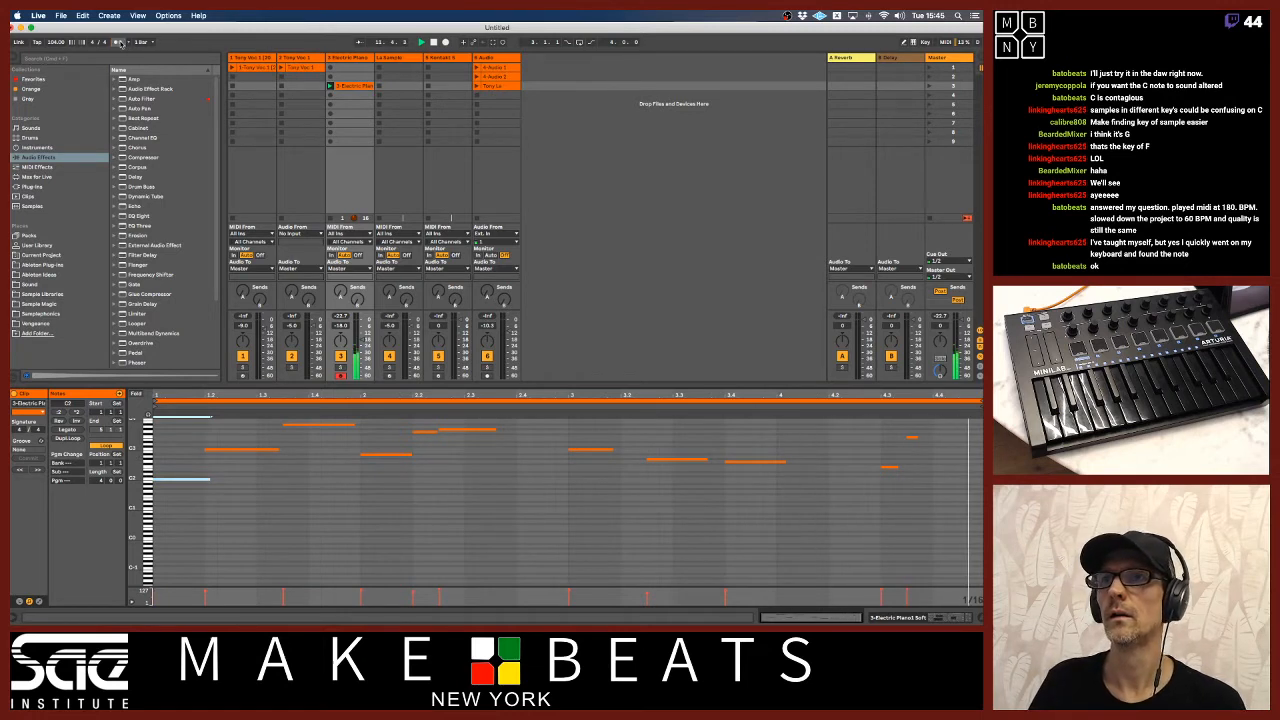
pyautogui.click(394, 58)
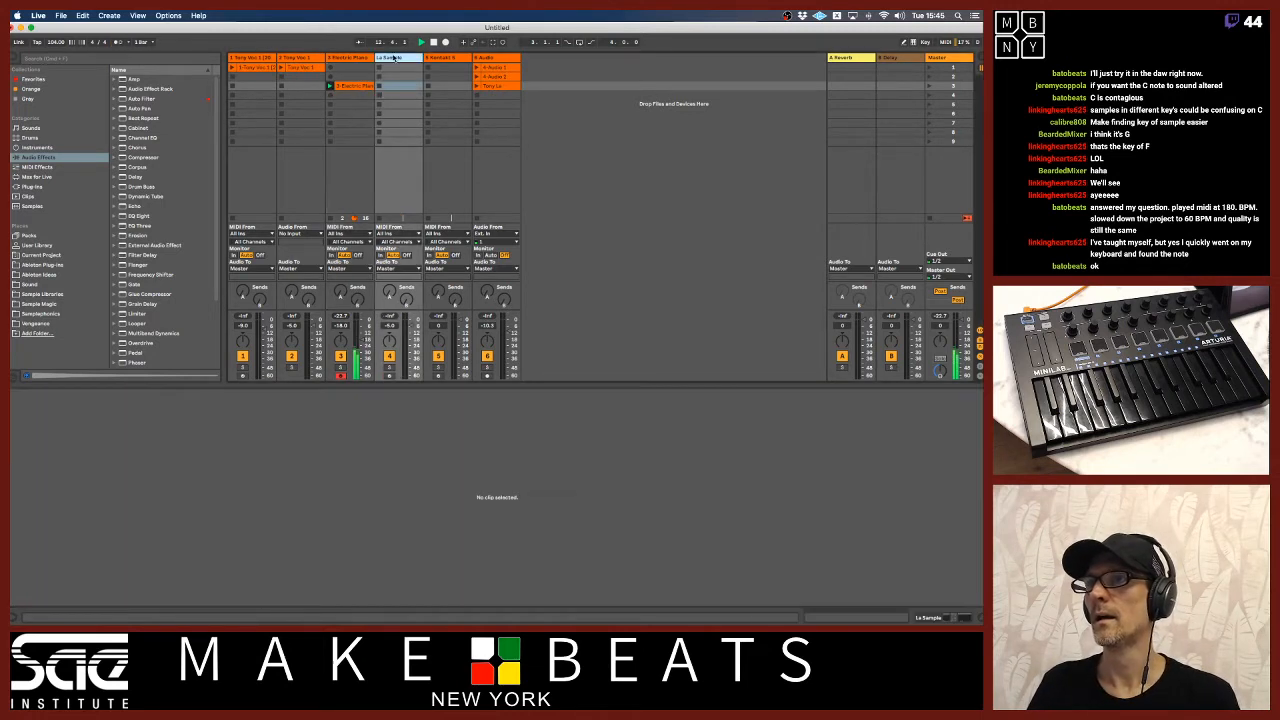
pyautogui.click(389, 375)
pyautogui.click(409, 60)
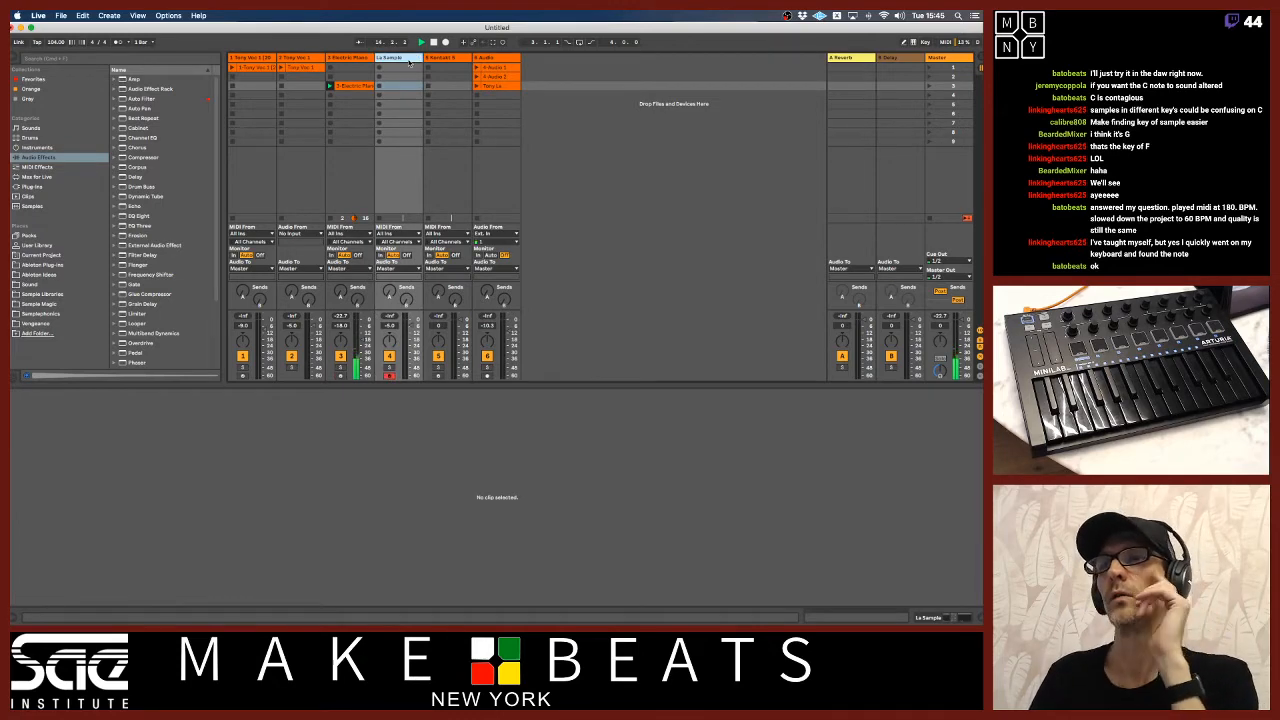
# Open Kontakt on the La Sample track and set the sung-note sample's root note to C3.
pyautogui.doubleClick(407, 60)
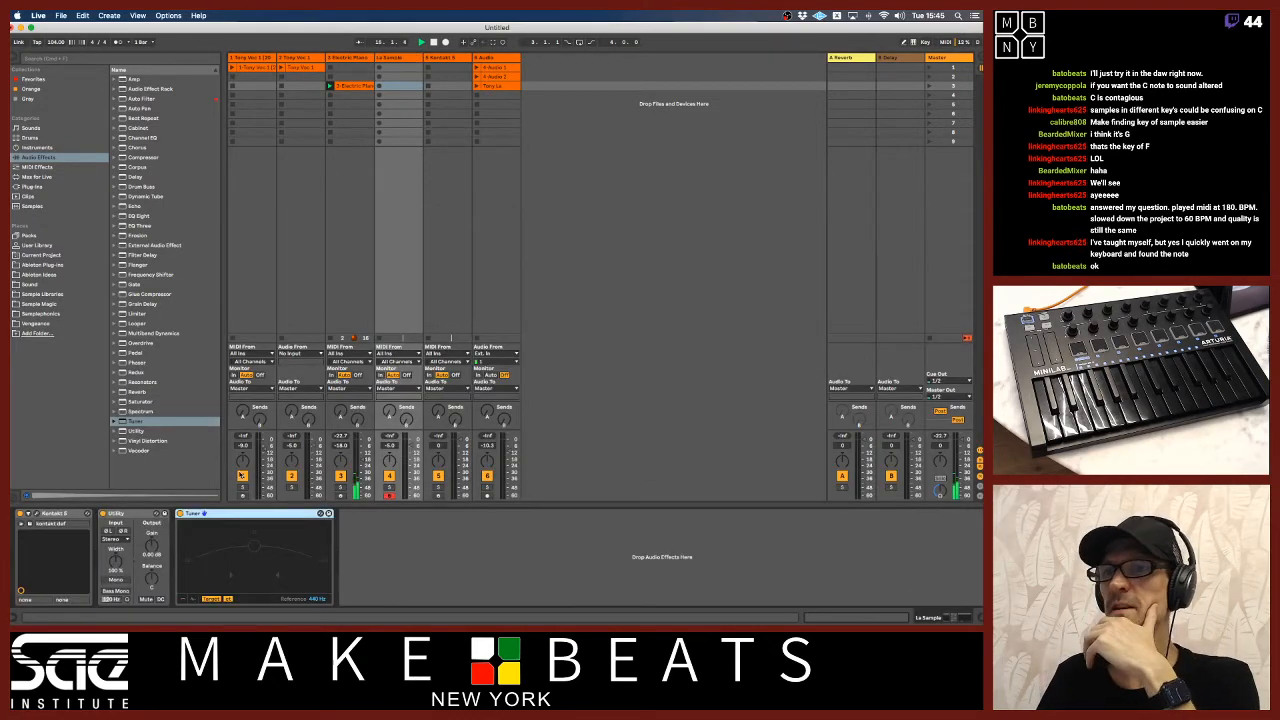
pyautogui.click(32, 522)
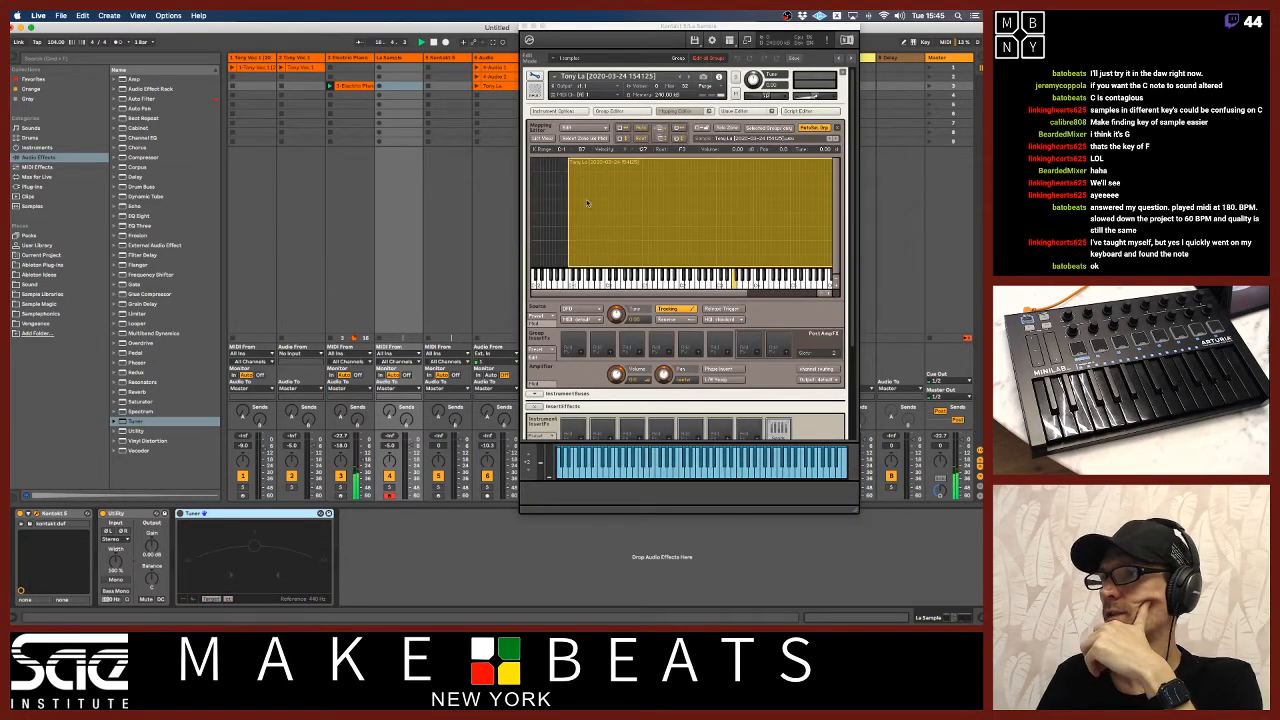
pyautogui.moveTo(737, 286); pyautogui.dragTo(720, 287)
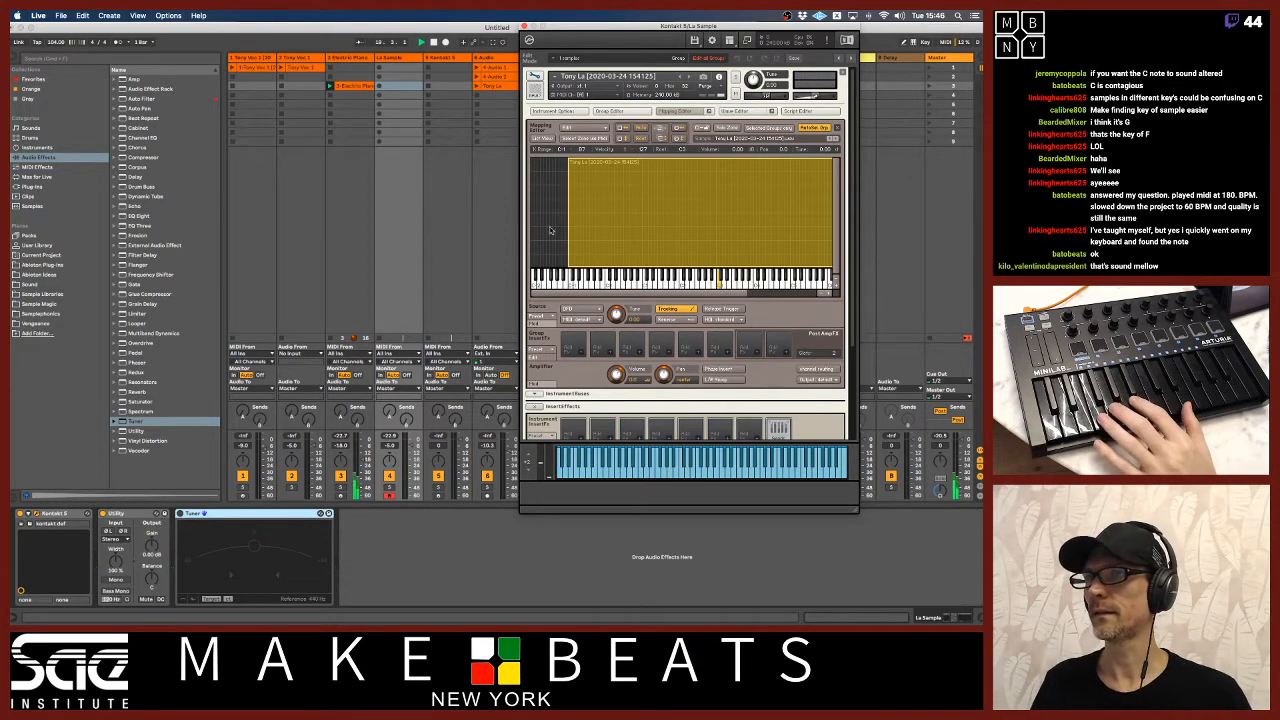
# Record a MIDI clip into the La Sample track's third slot, stop playback and close the Kontakt window.
pyautogui.click(378, 90)
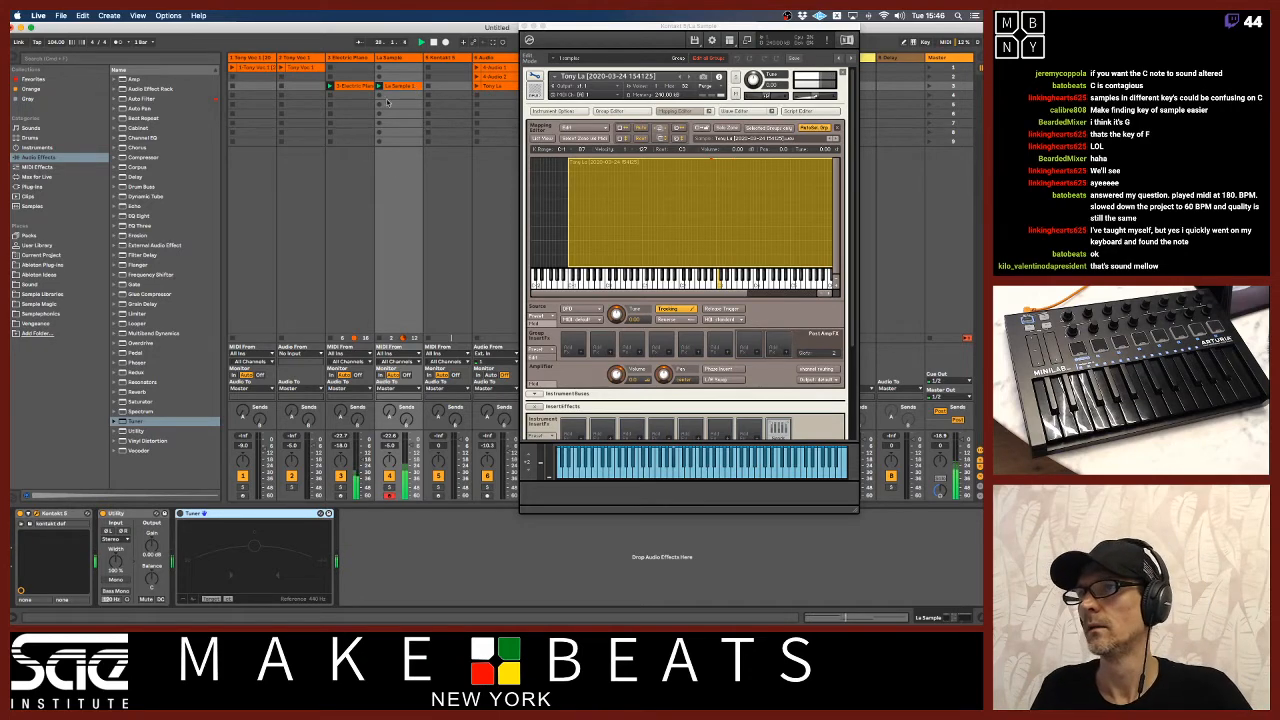
pyautogui.click(369, 89)
pyautogui.click(396, 88)
pyautogui.click(522, 25)
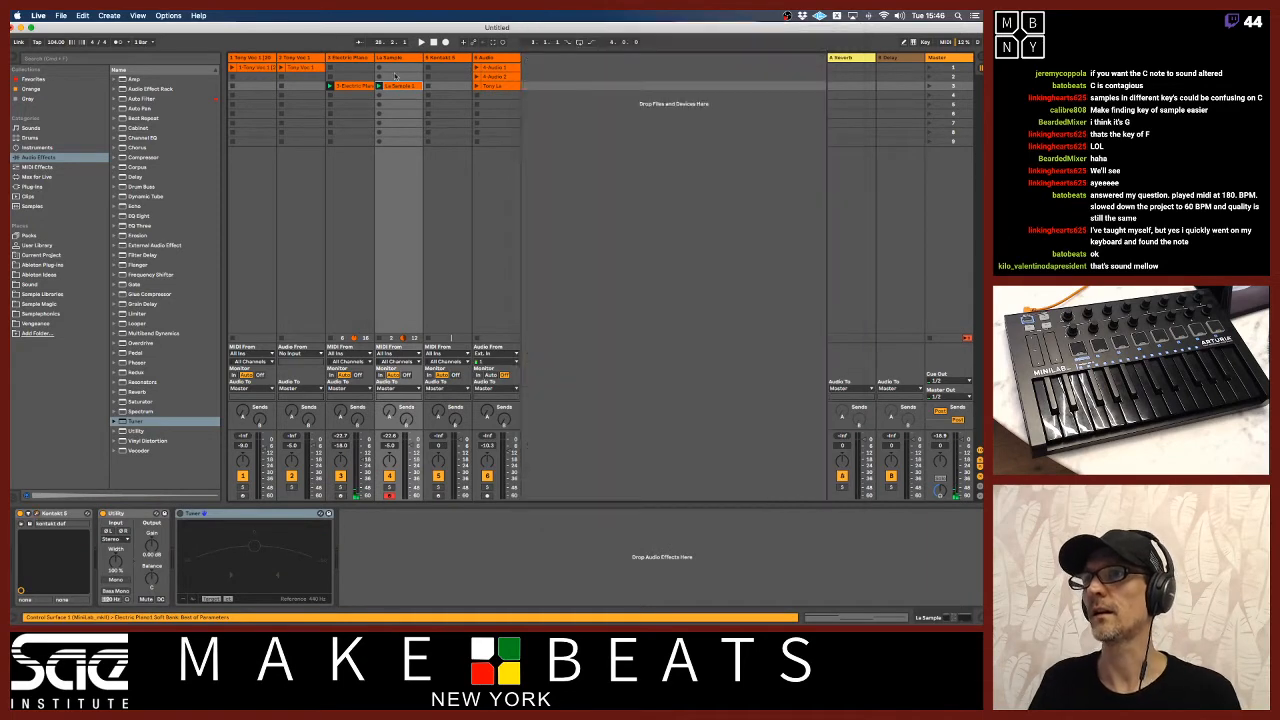
# Open the third-slot electric piano and La Sample clips together in an enlarged note editor and compare their note names.
pyautogui.click(352, 86)
pyautogui.click(393, 86)
pyautogui.doubleClick(393, 86)
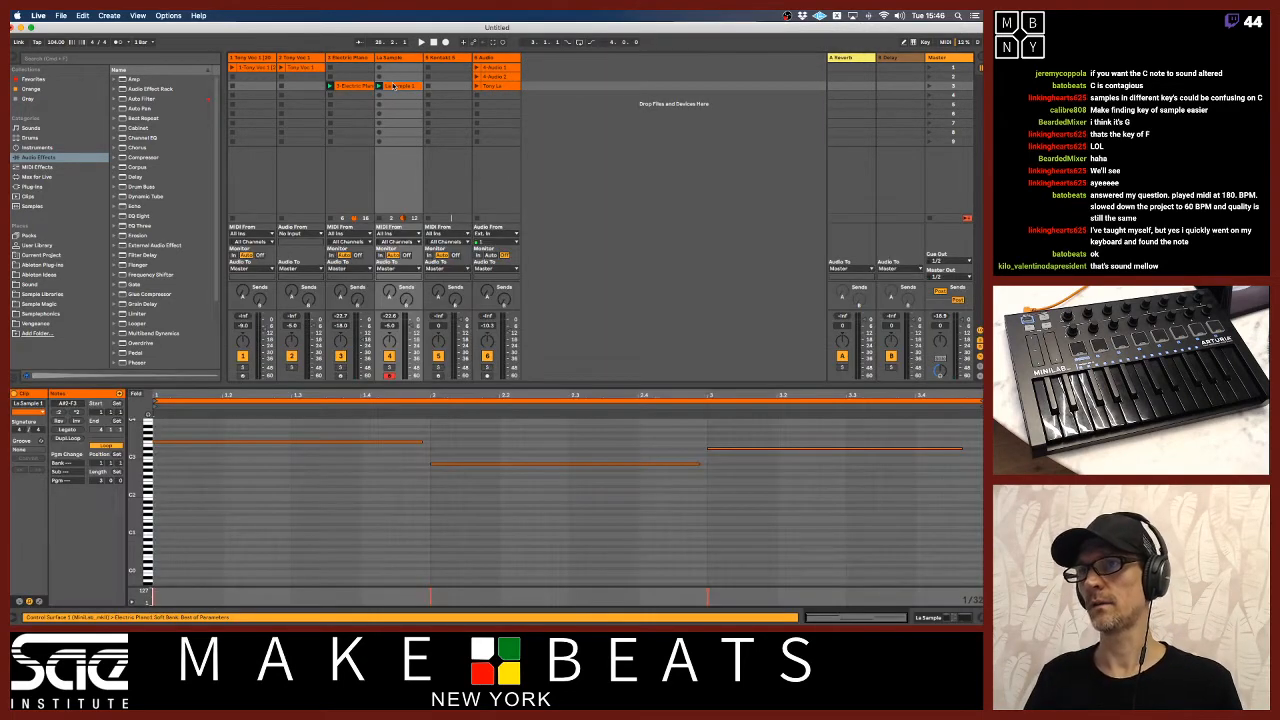
pyautogui.click(362, 86)
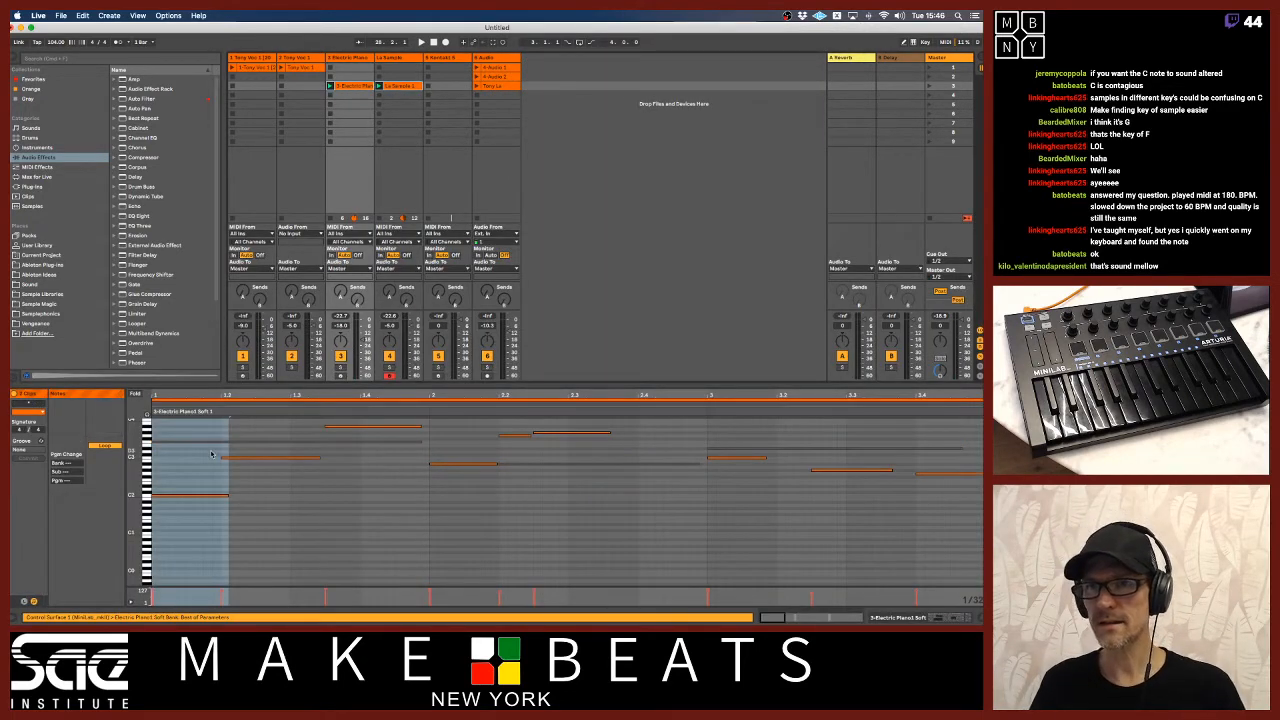
pyautogui.moveTo(136, 452); pyautogui.dragTo(164, 471)
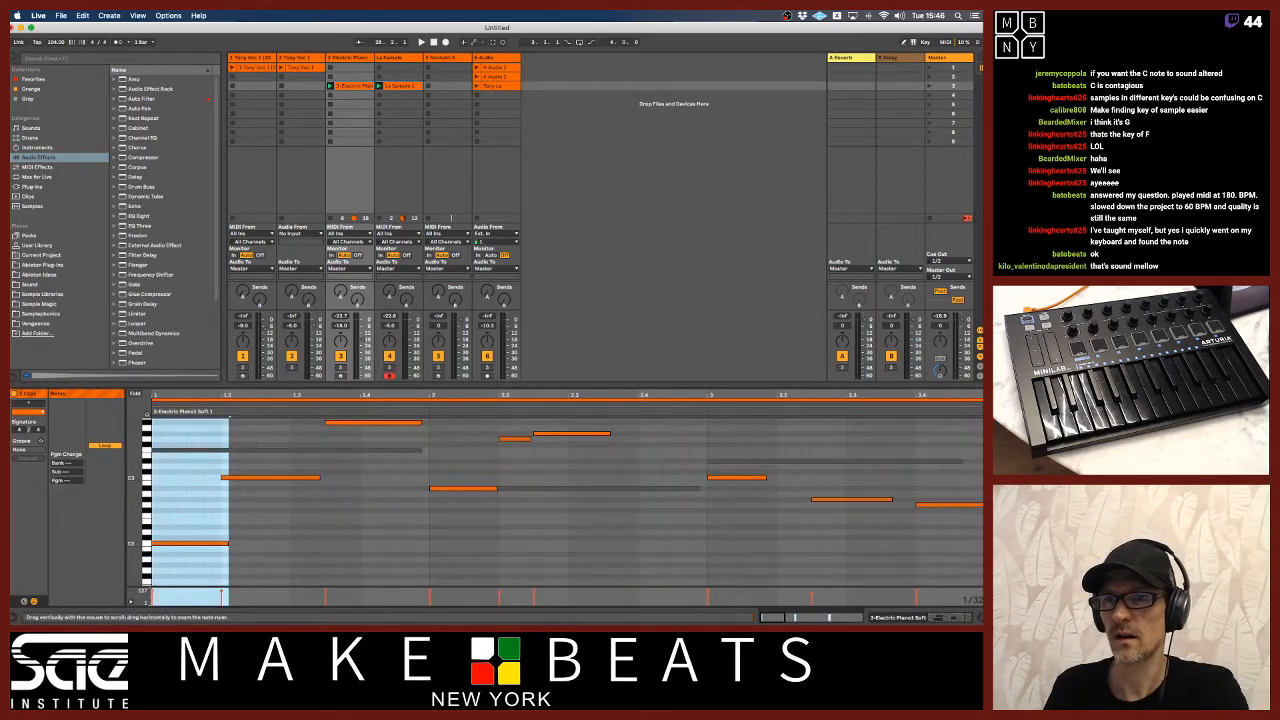
pyautogui.moveTo(221, 384); pyautogui.dragTo(221, 196)
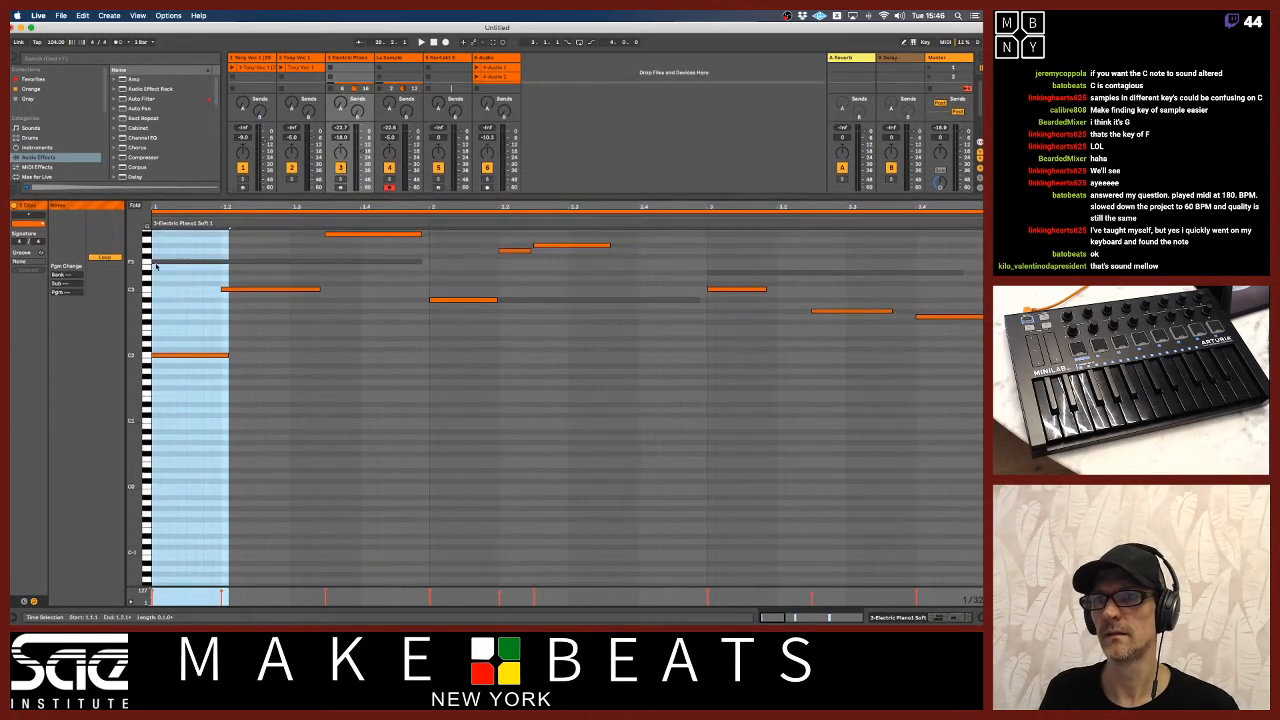
pyautogui.moveTo(133, 272); pyautogui.dragTo(160, 342)
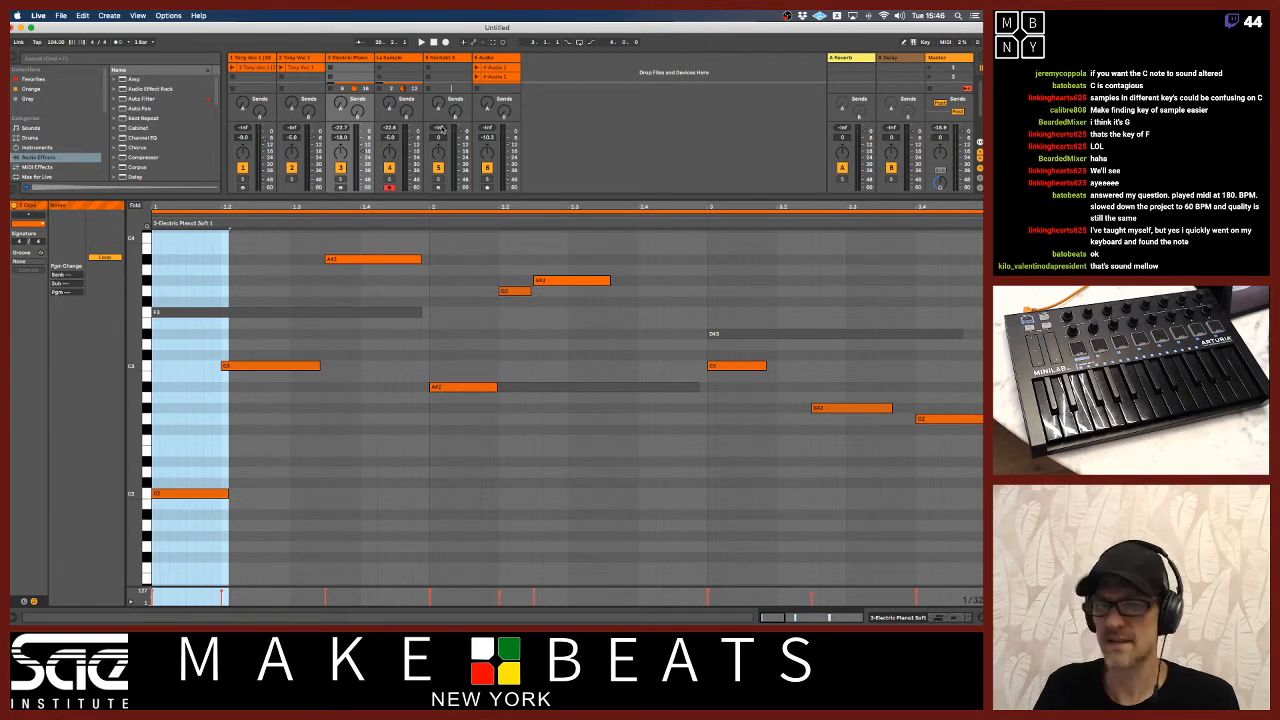
# Hide the mixer section and set the La Sample track's sample root note to F3 in Kontakt.
pyautogui.press('super+alt+m')
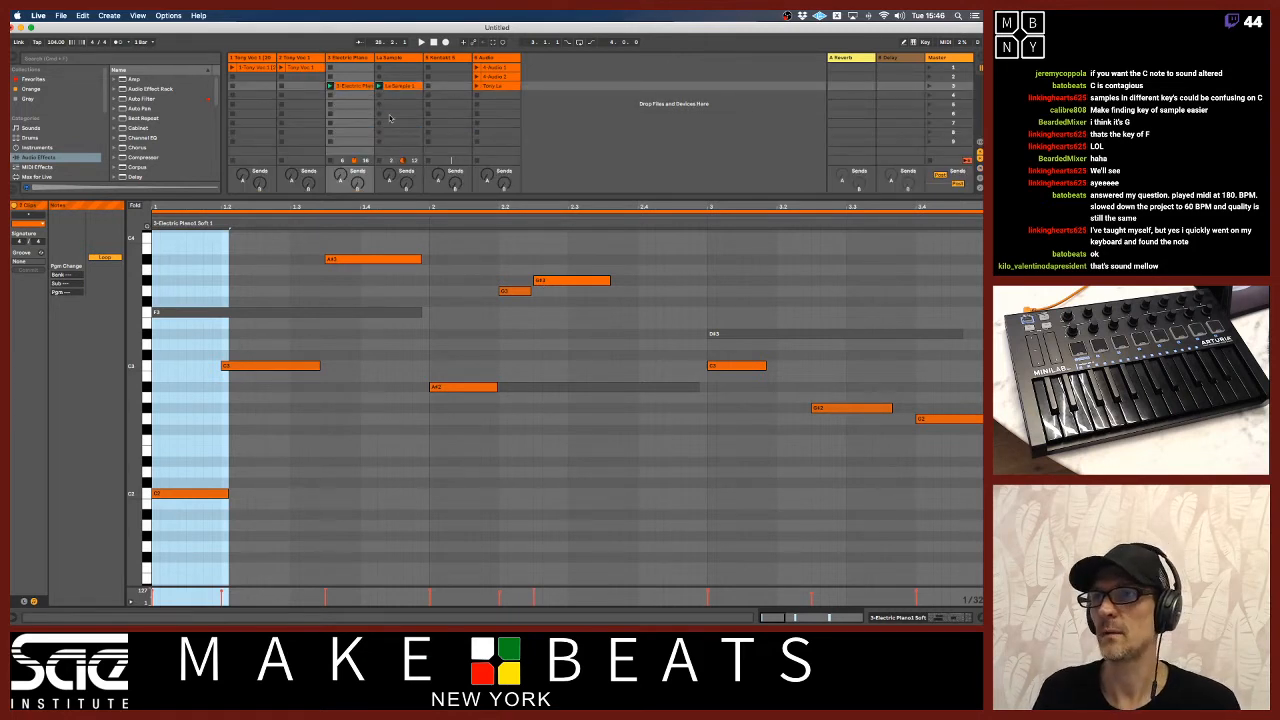
pyautogui.click(401, 58)
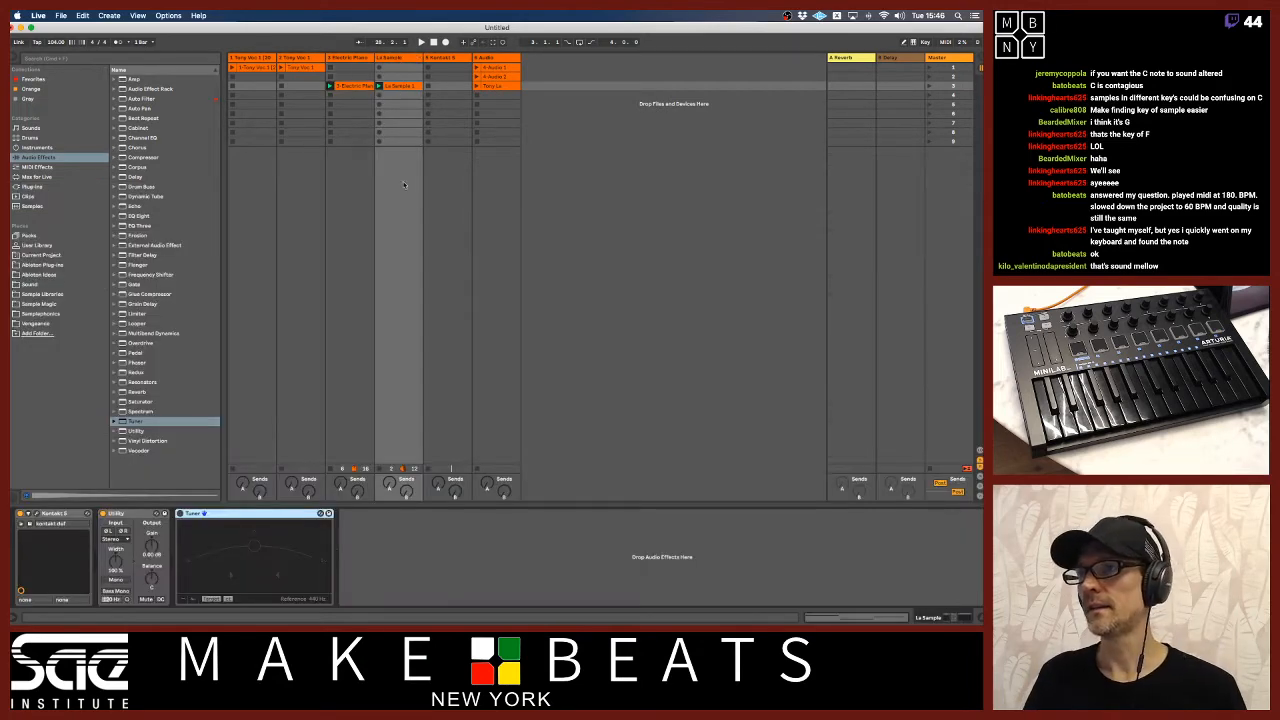
pyautogui.click(40, 517)
pyautogui.moveTo(719, 284); pyautogui.dragTo(735, 285)
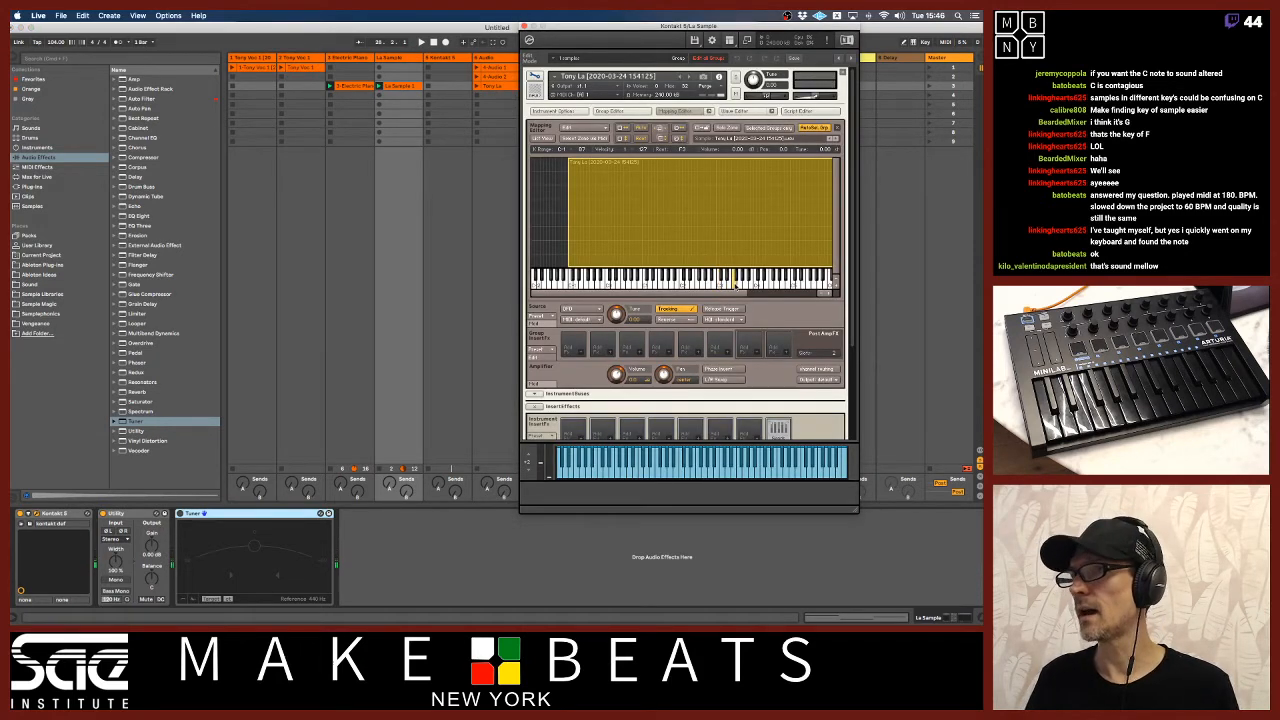
# Transpose all notes in the third-slot La Sample clip down five semitones so the first is C3, and play the clips.
pyautogui.click(398, 90)
pyautogui.press('Delete')
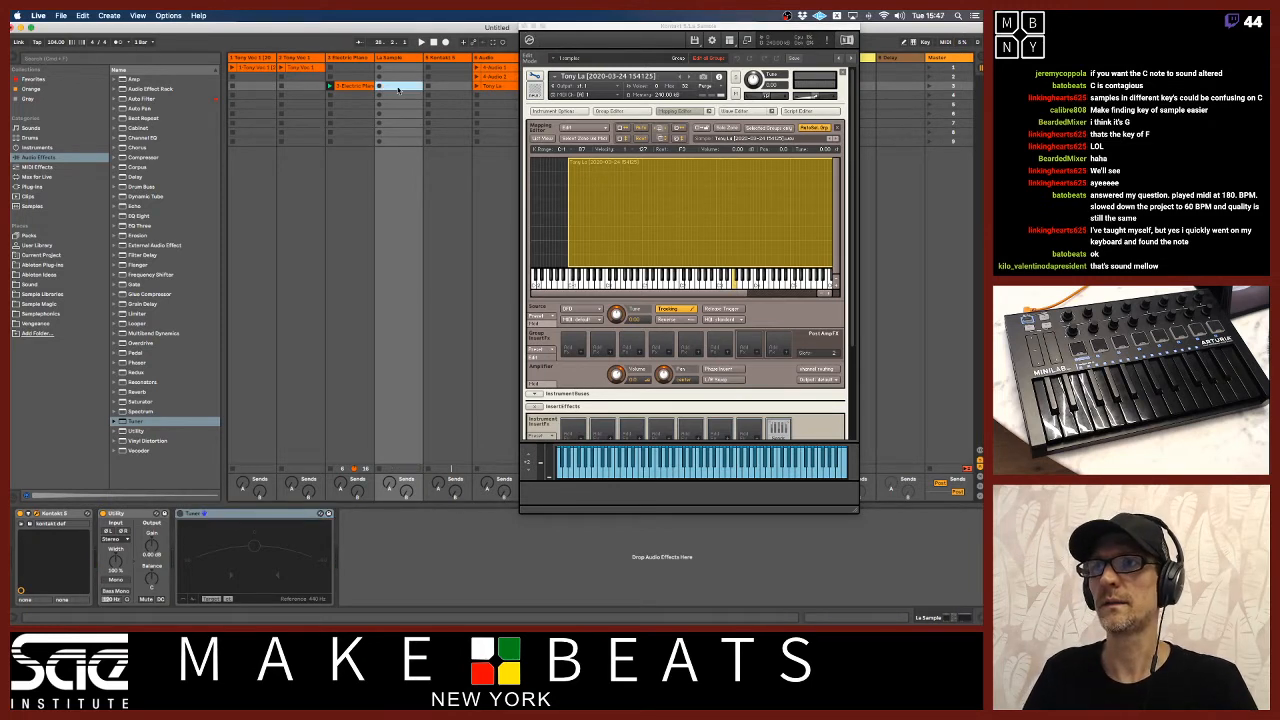
pyautogui.doubleClick(398, 88)
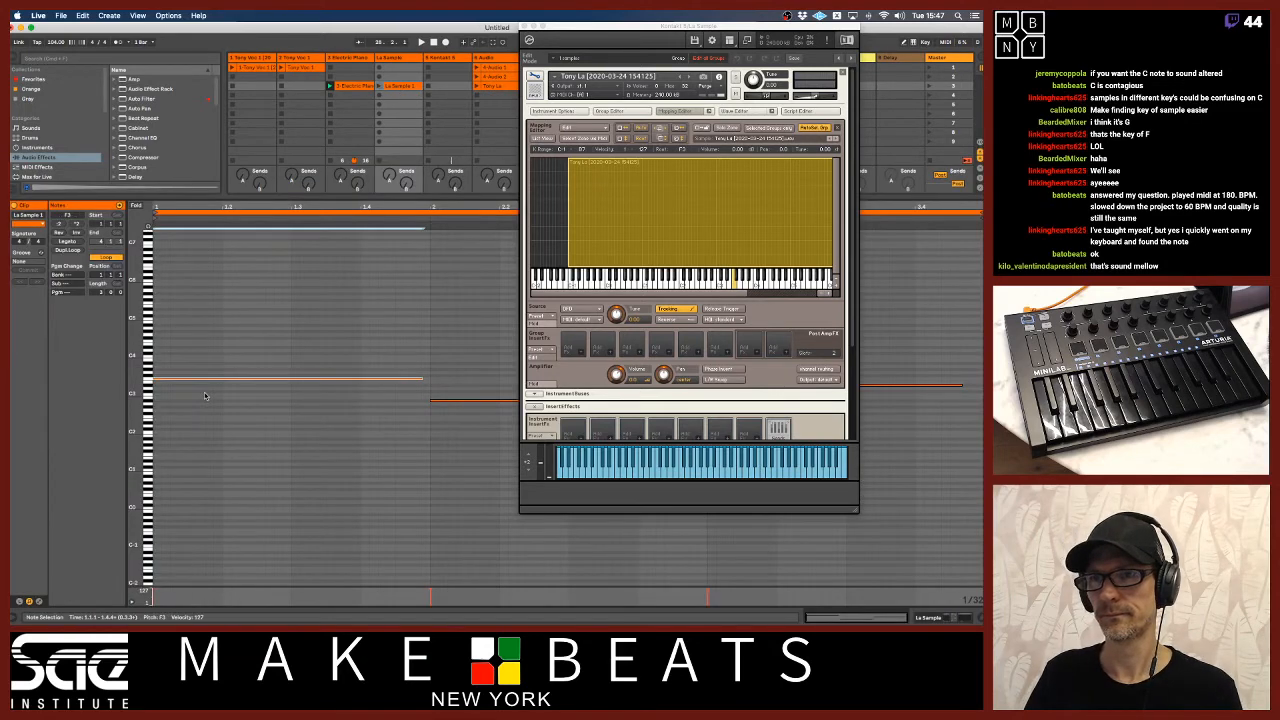
pyautogui.moveTo(200, 380); pyautogui.dragTo(205, 399)
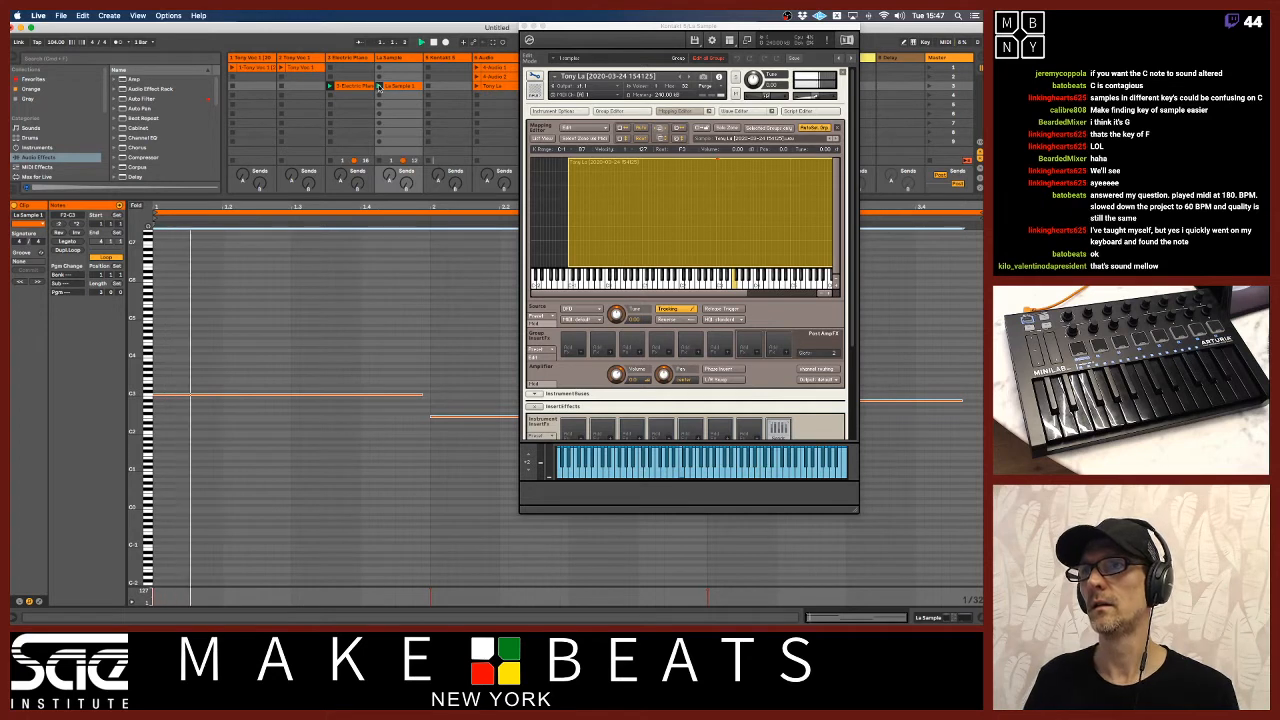
# Close the Kontakt window and examine the electric piano and La Sample notes together across the full clip length.
pyautogui.click(362, 87)
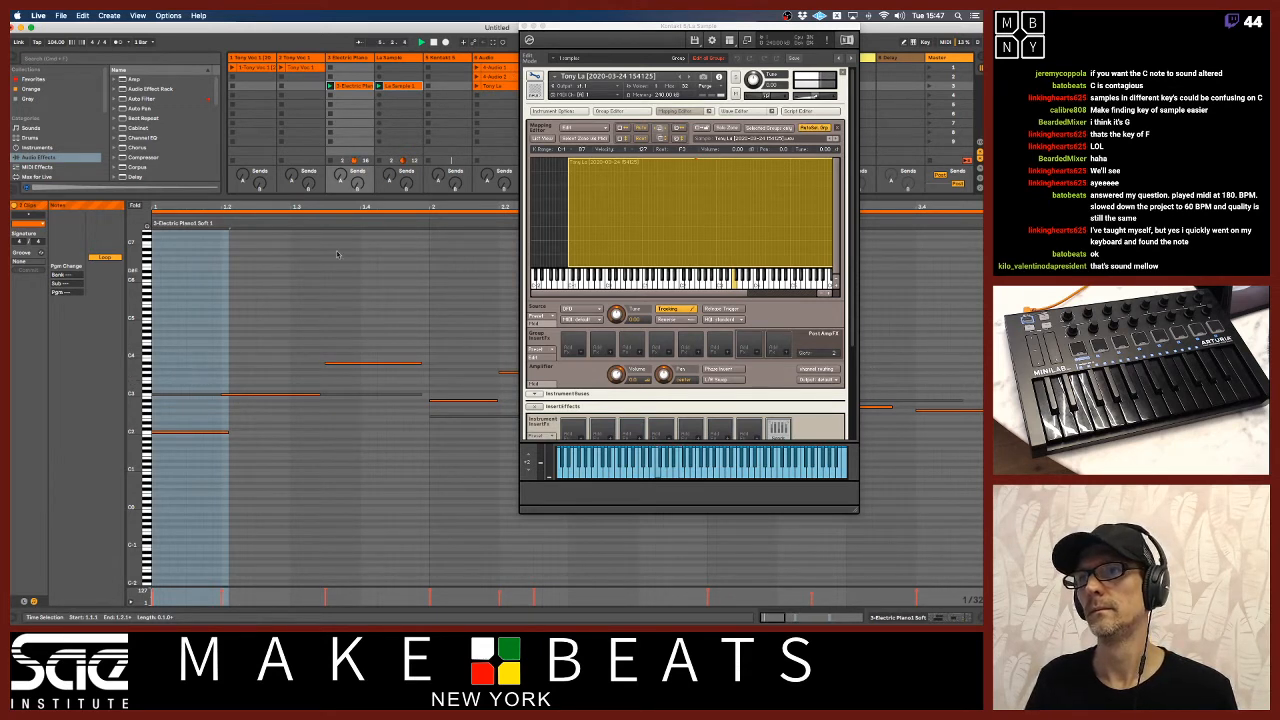
pyautogui.moveTo(390, 204); pyautogui.dragTo(470, 60)
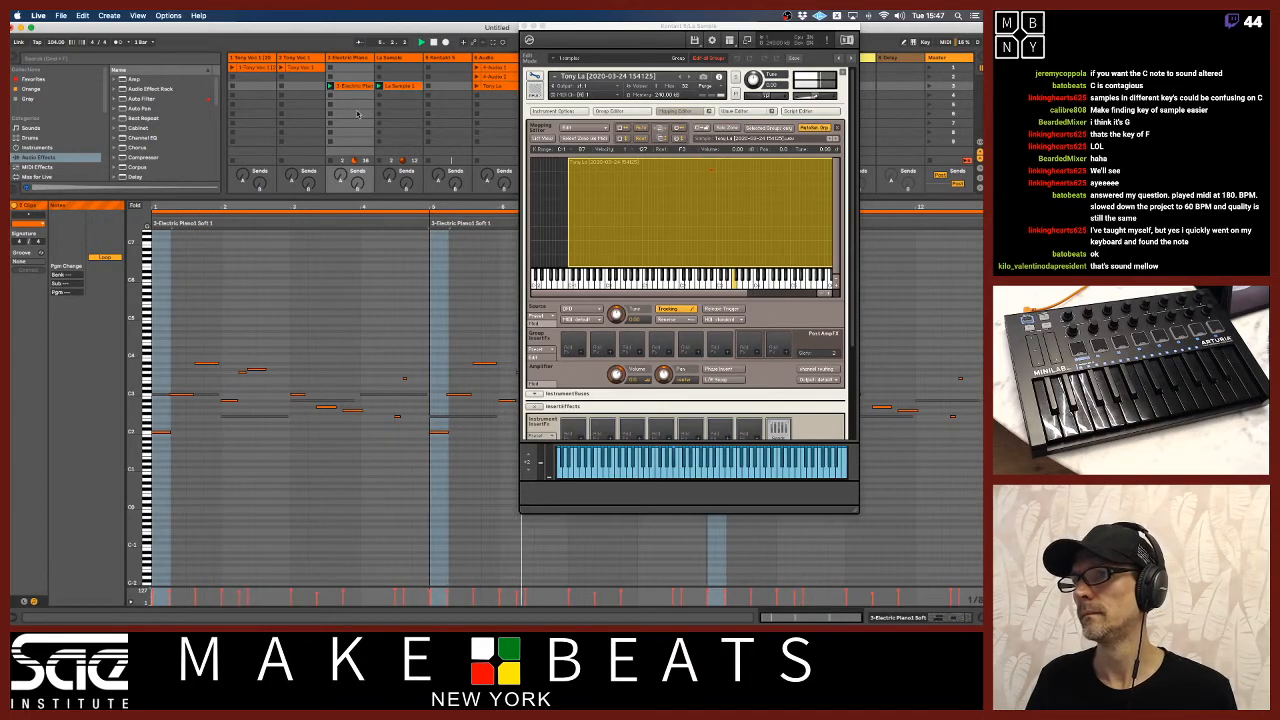
pyautogui.moveTo(563, 27); pyautogui.dragTo(360, 211)
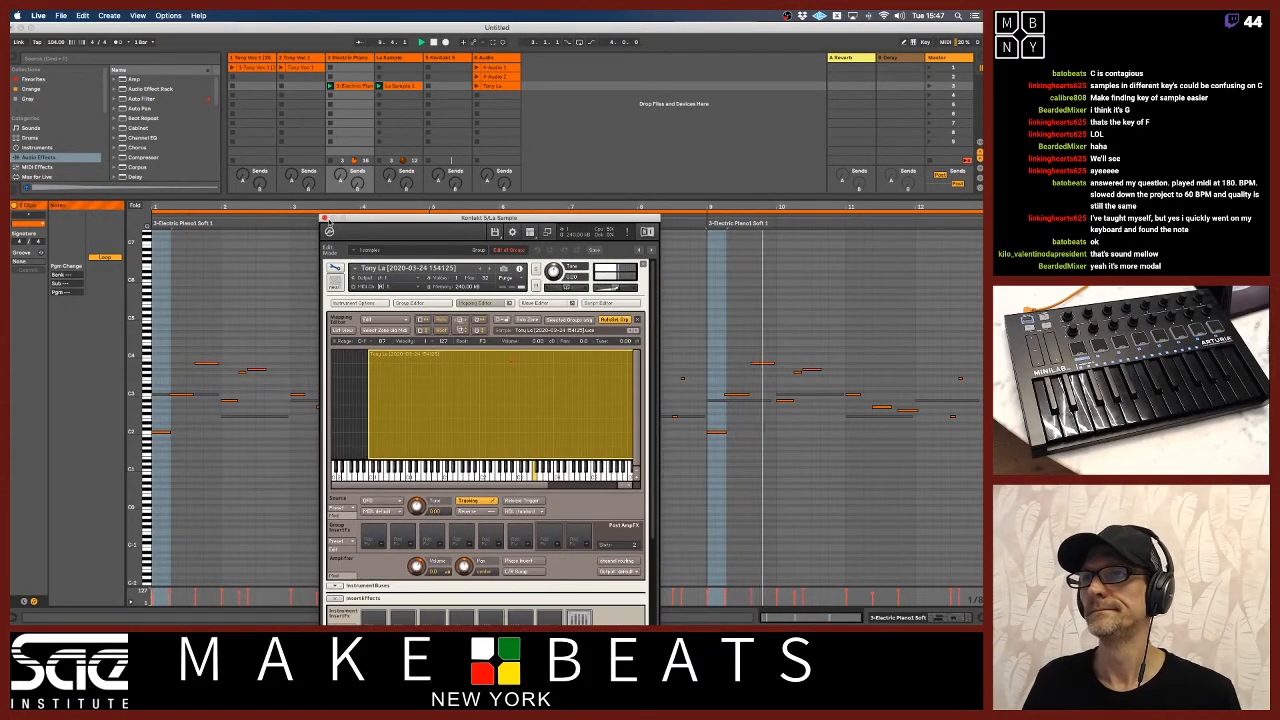
pyautogui.click(323, 215)
pyautogui.moveTo(134, 405); pyautogui.dragTo(187, 408)
pyautogui.click(248, 340)
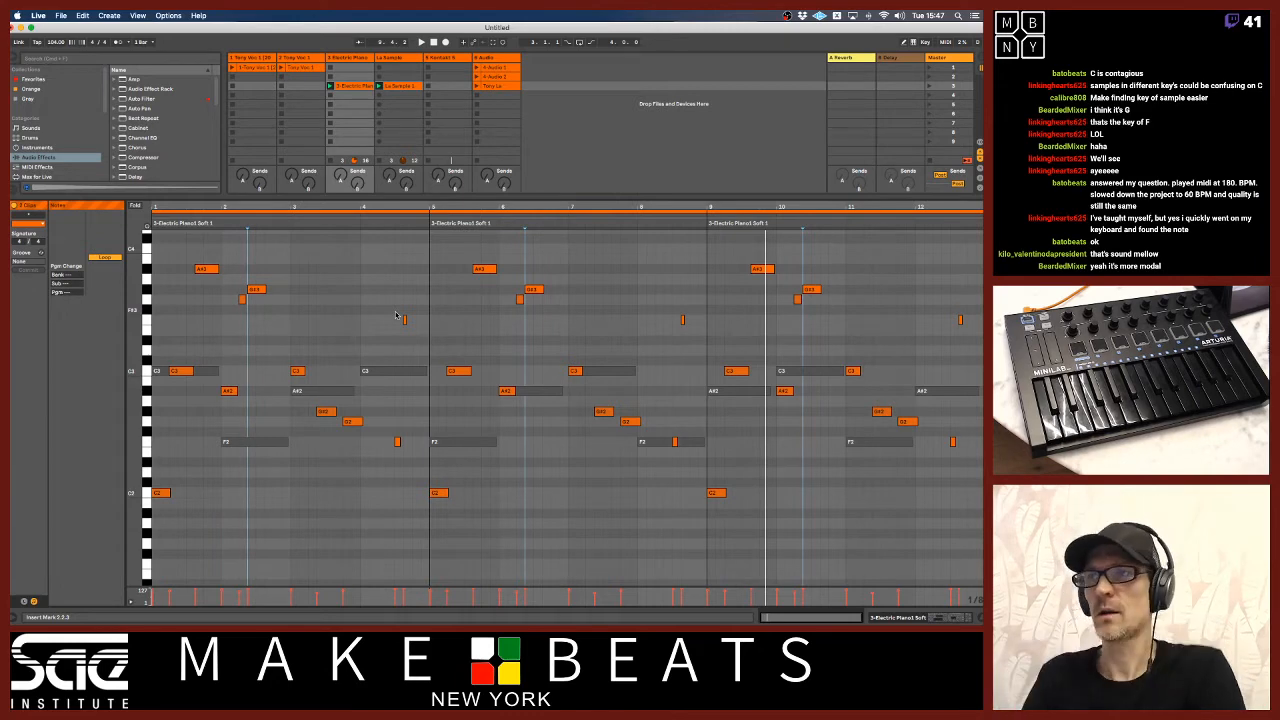
# Stop the clips on the electric piano and La Sample tracks, show the mixer again and arm the audio track for recording.
pyautogui.click(395, 95)
pyautogui.click(395, 87)
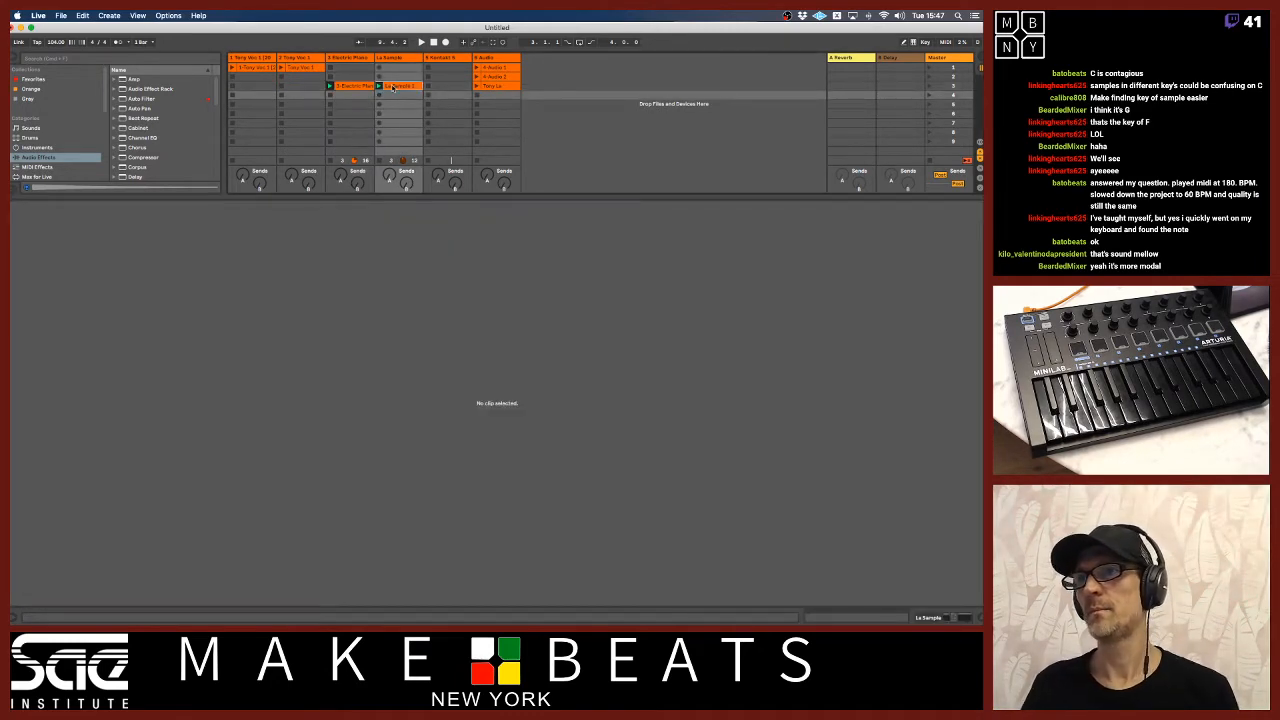
pyautogui.click(398, 58)
pyautogui.click(488, 58)
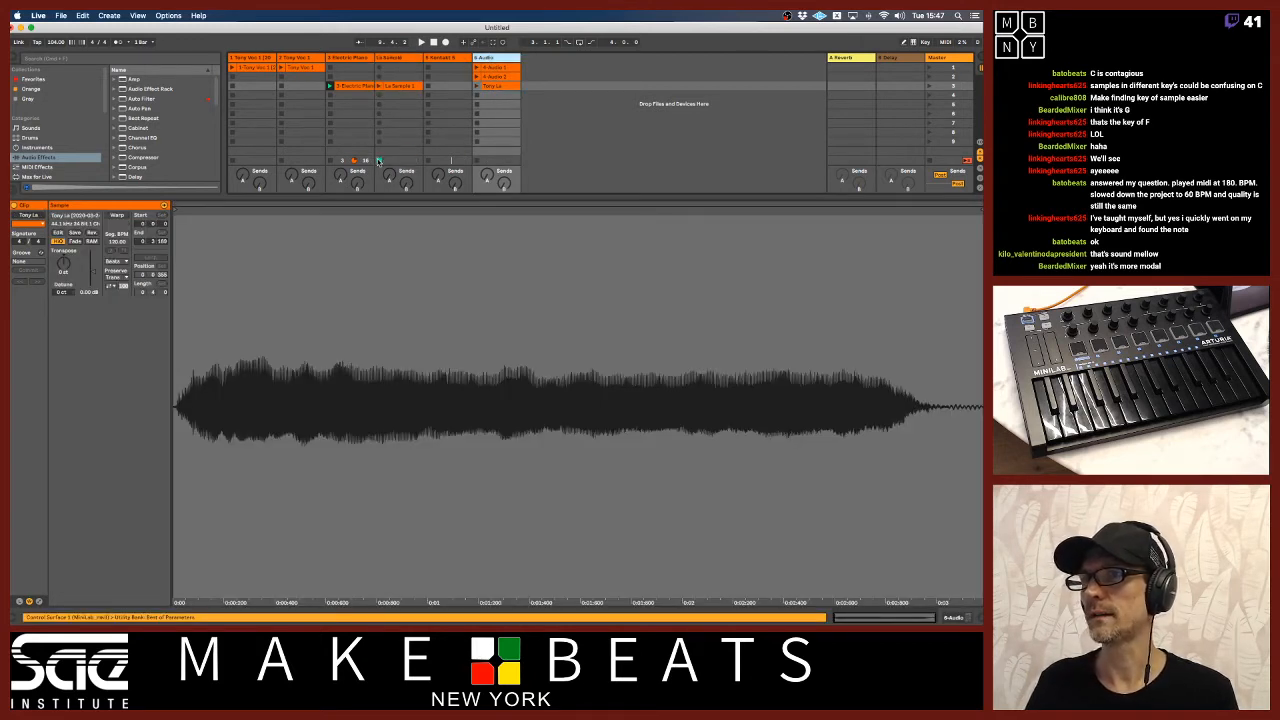
pyautogui.click(331, 161)
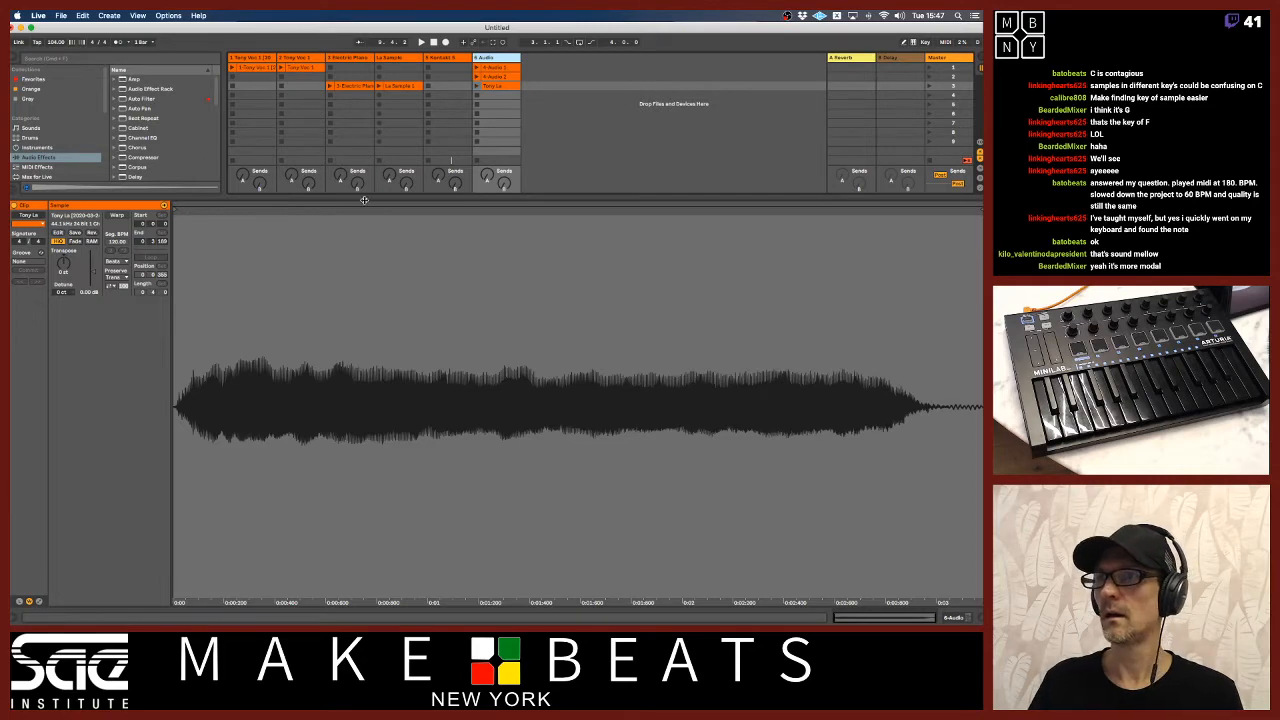
pyautogui.moveTo(362, 195); pyautogui.dragTo(428, 497)
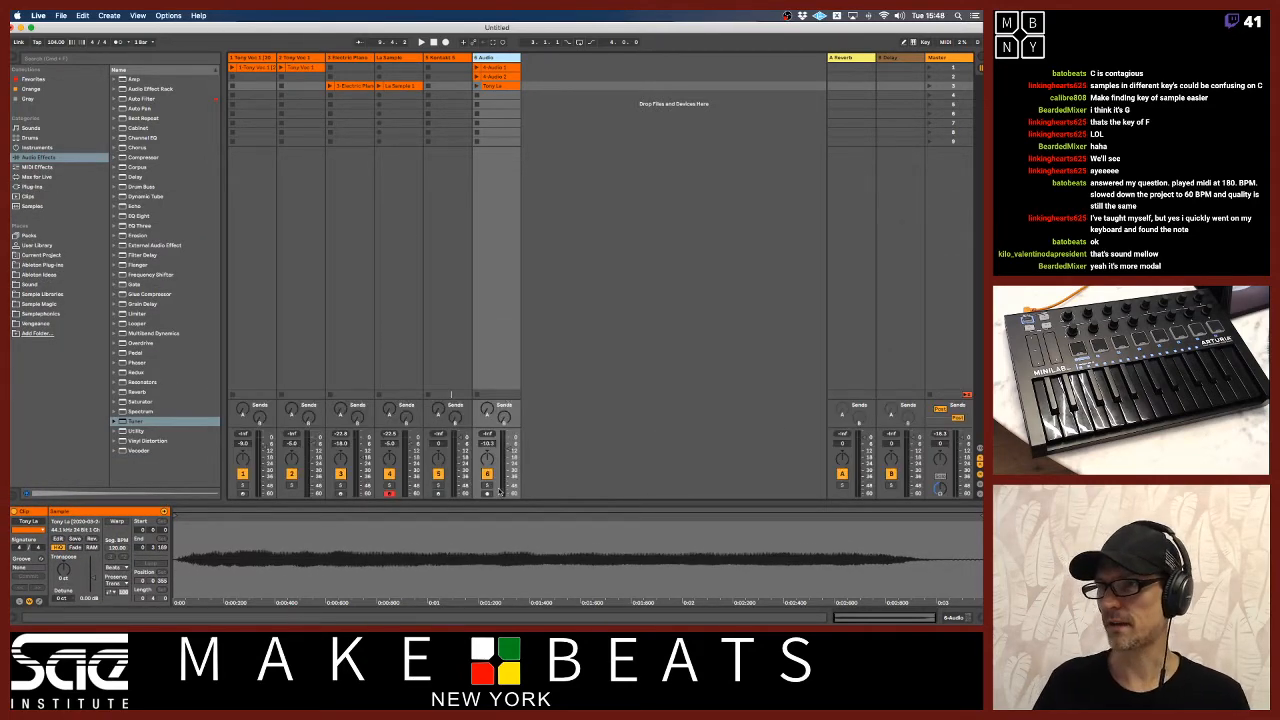
pyautogui.click(487, 493)
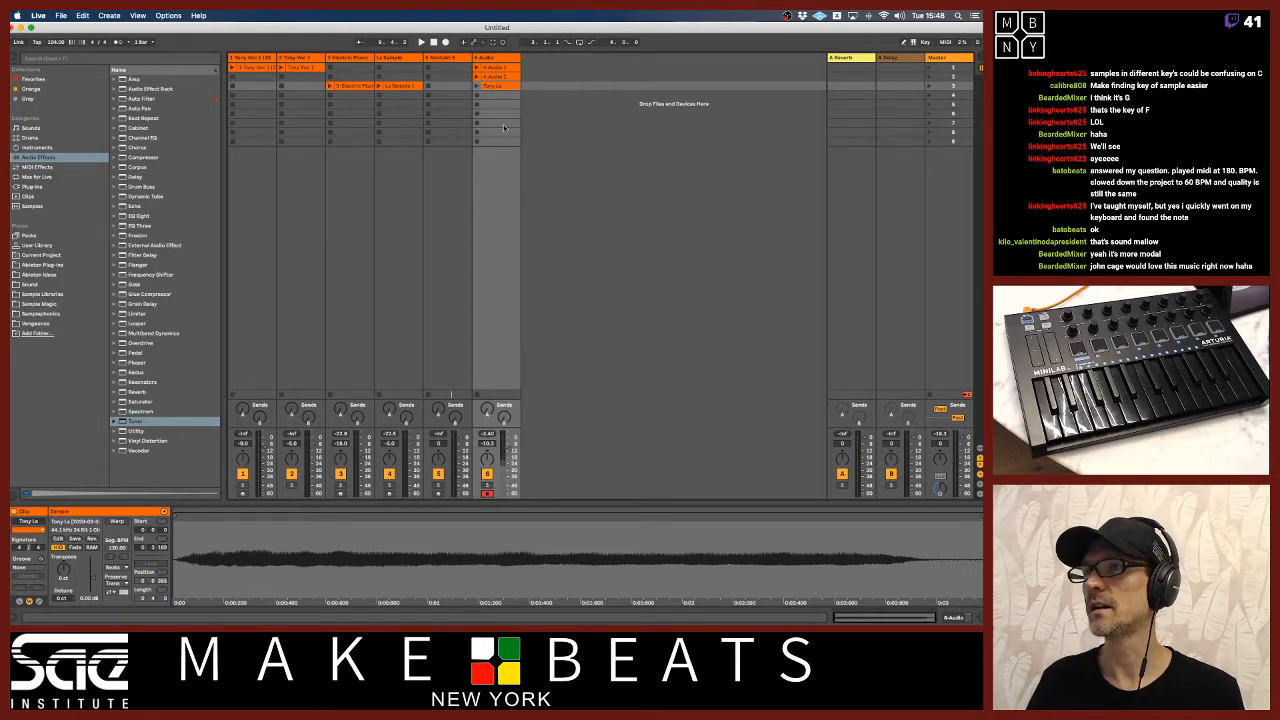
pyautogui.click(494, 56)
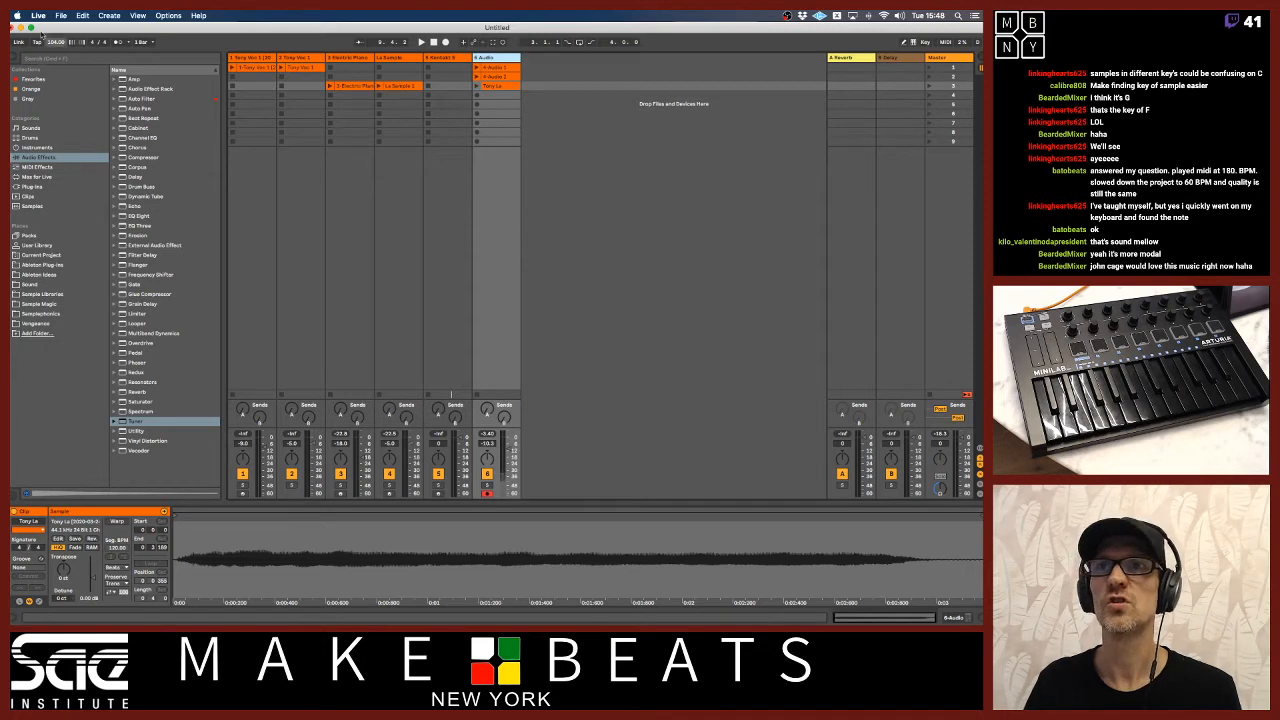
# Switch to System Preferences, lower the External Microphone's input volume in the Sound settings and close the window.
pyautogui.click(17, 15)
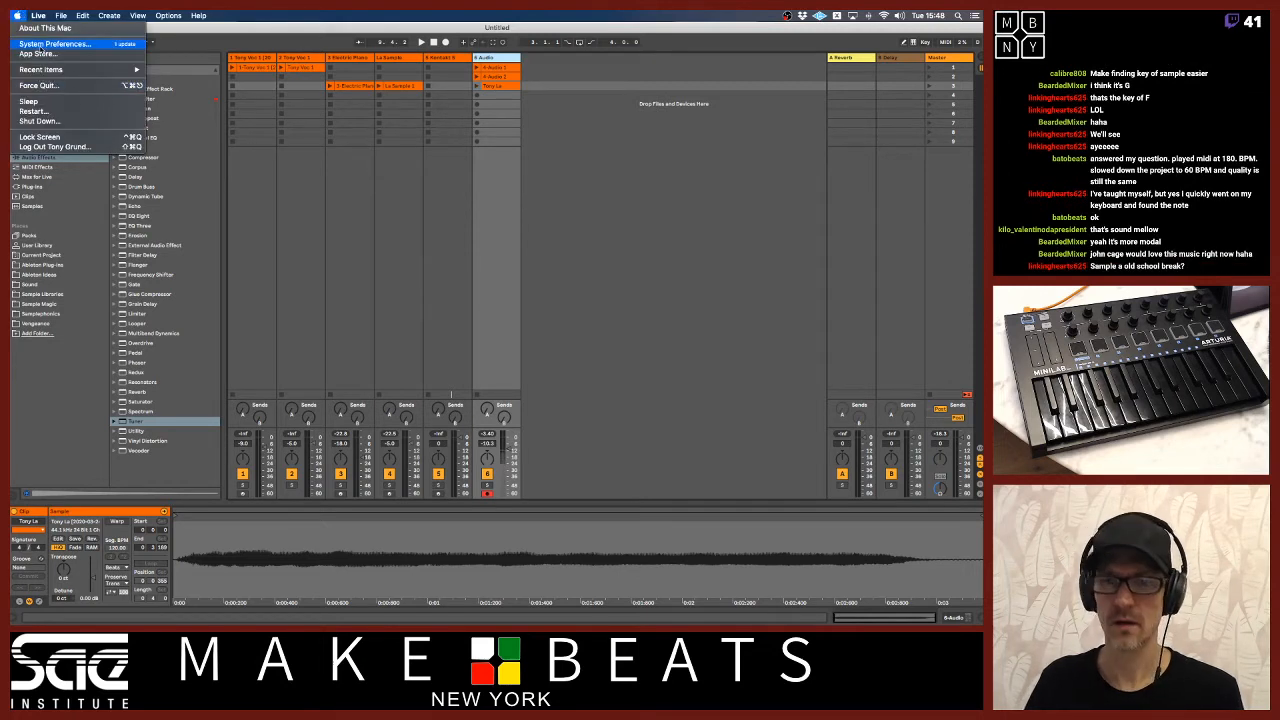
pyautogui.click(40, 44)
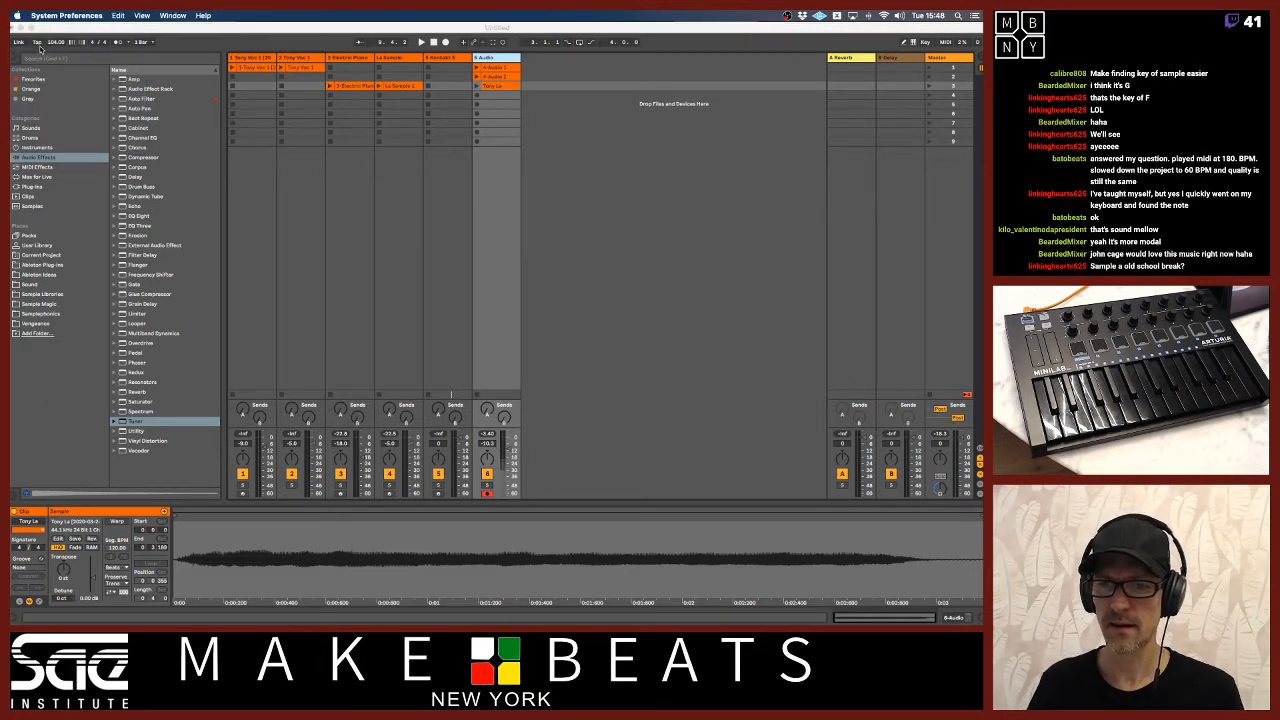
pyautogui.moveTo(177, 79); pyautogui.dragTo(420, 88)
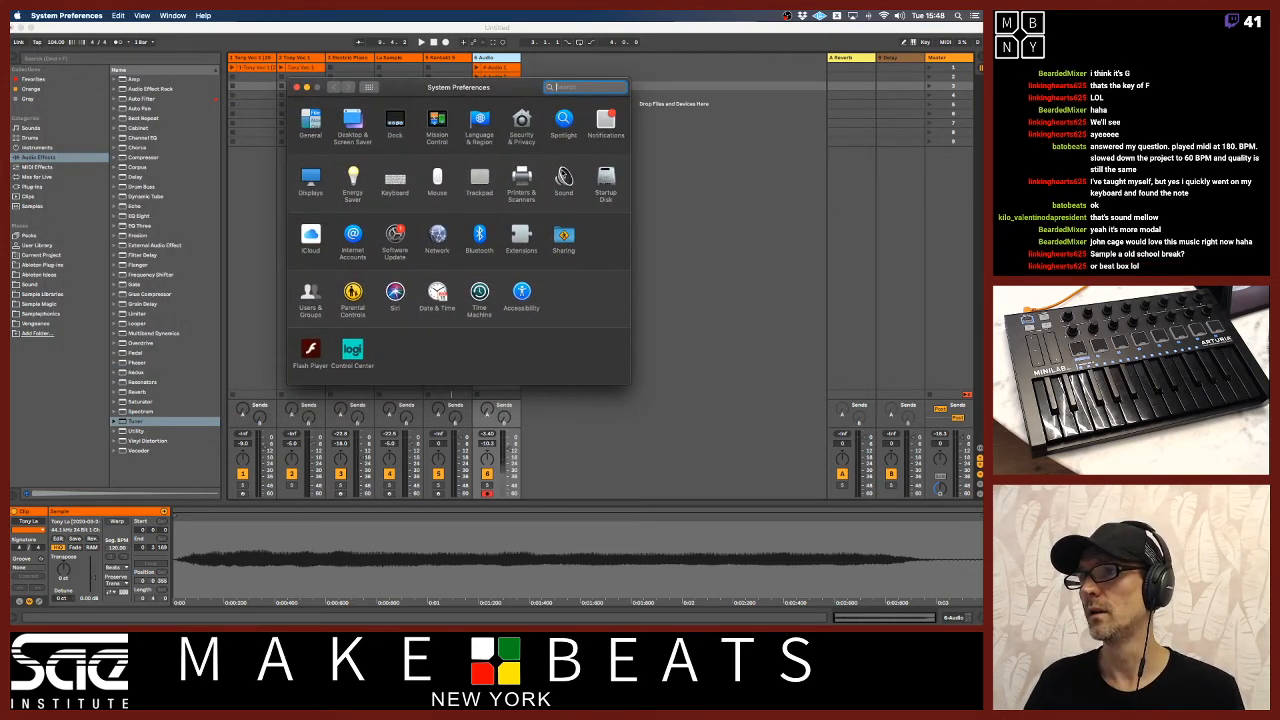
pyautogui.click(560, 188)
pyautogui.click(507, 112)
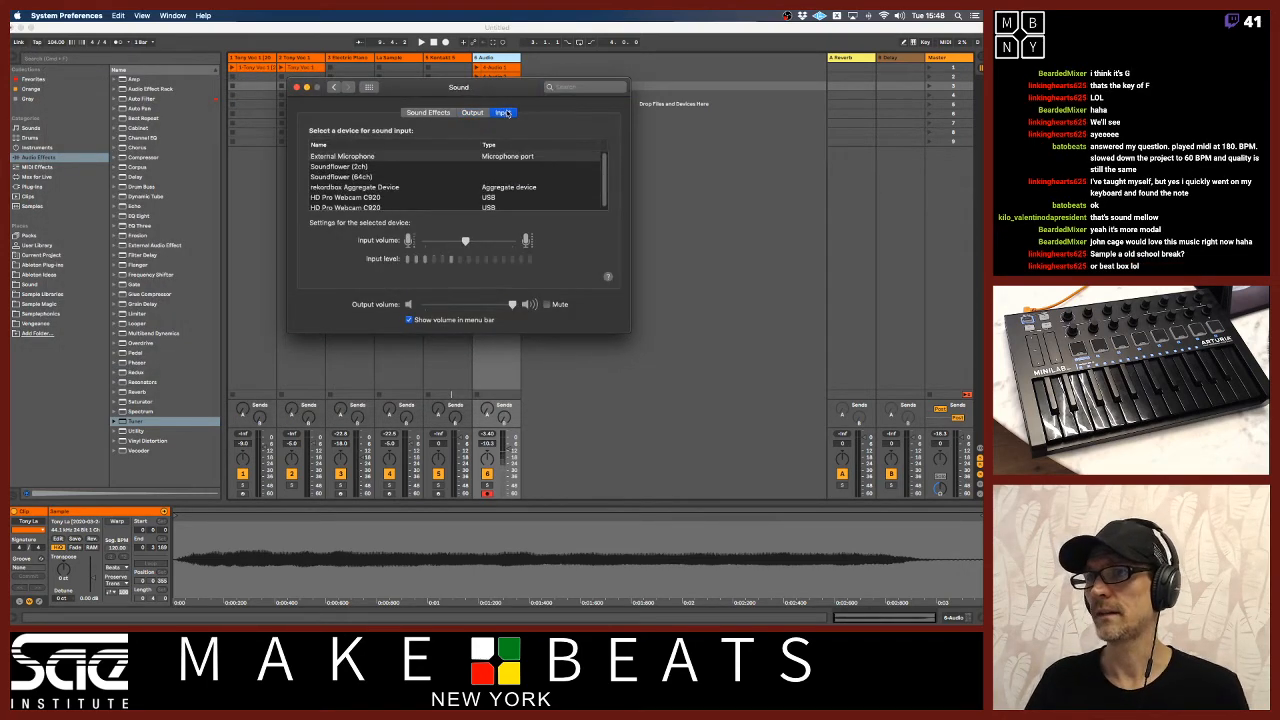
pyautogui.moveTo(465, 240); pyautogui.dragTo(437, 242)
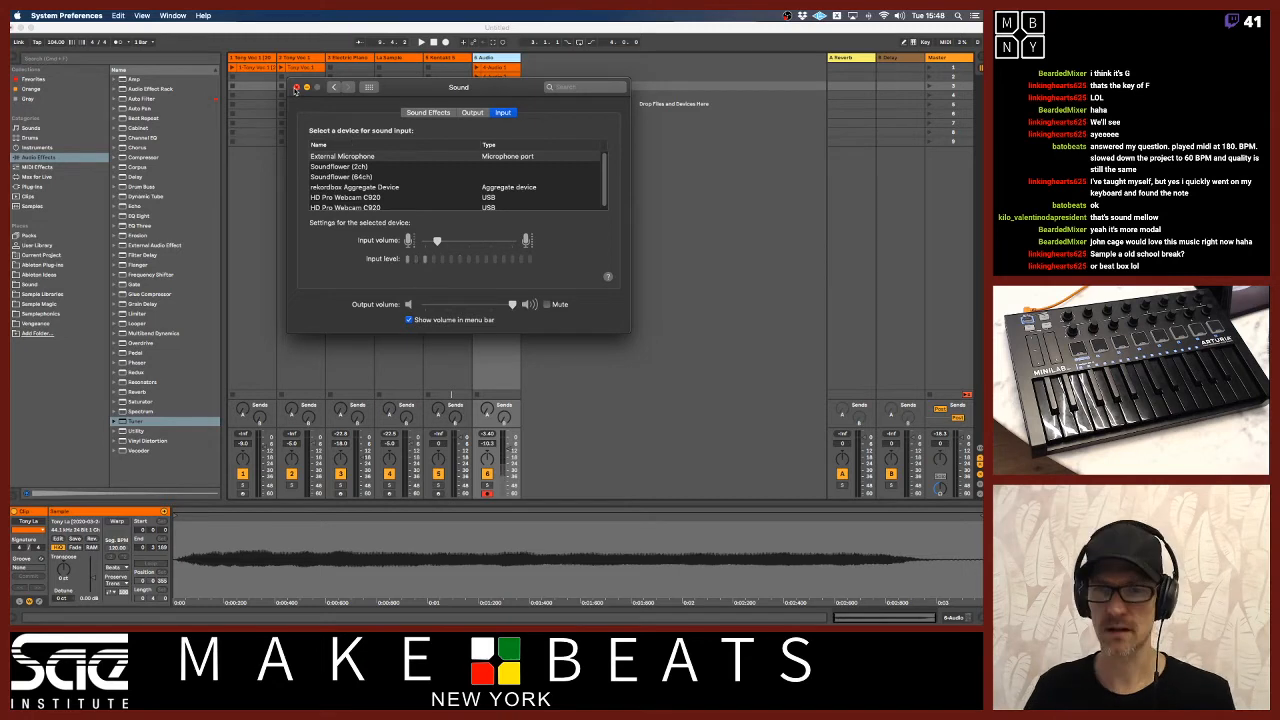
pyautogui.click(296, 88)
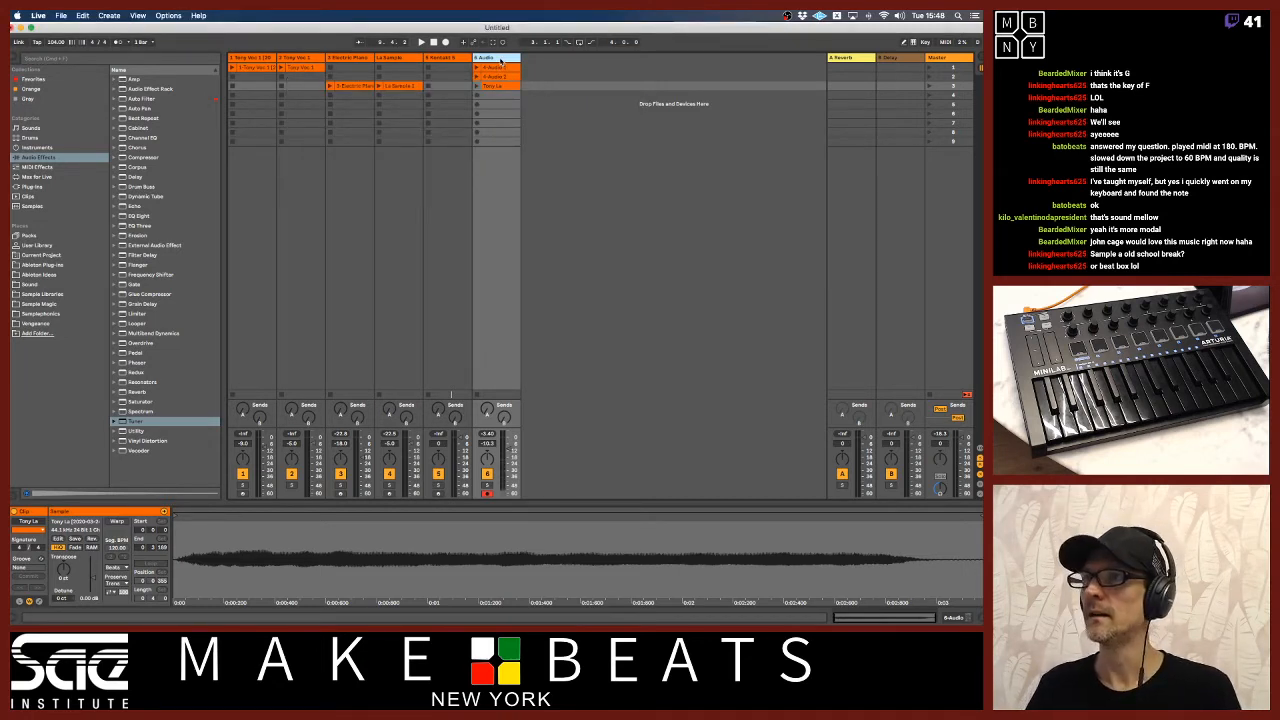
# Rename the armed audio track with the performer's name plus "BB" and record a beatbox take in its fourth slot.
pyautogui.write('Tony 88')
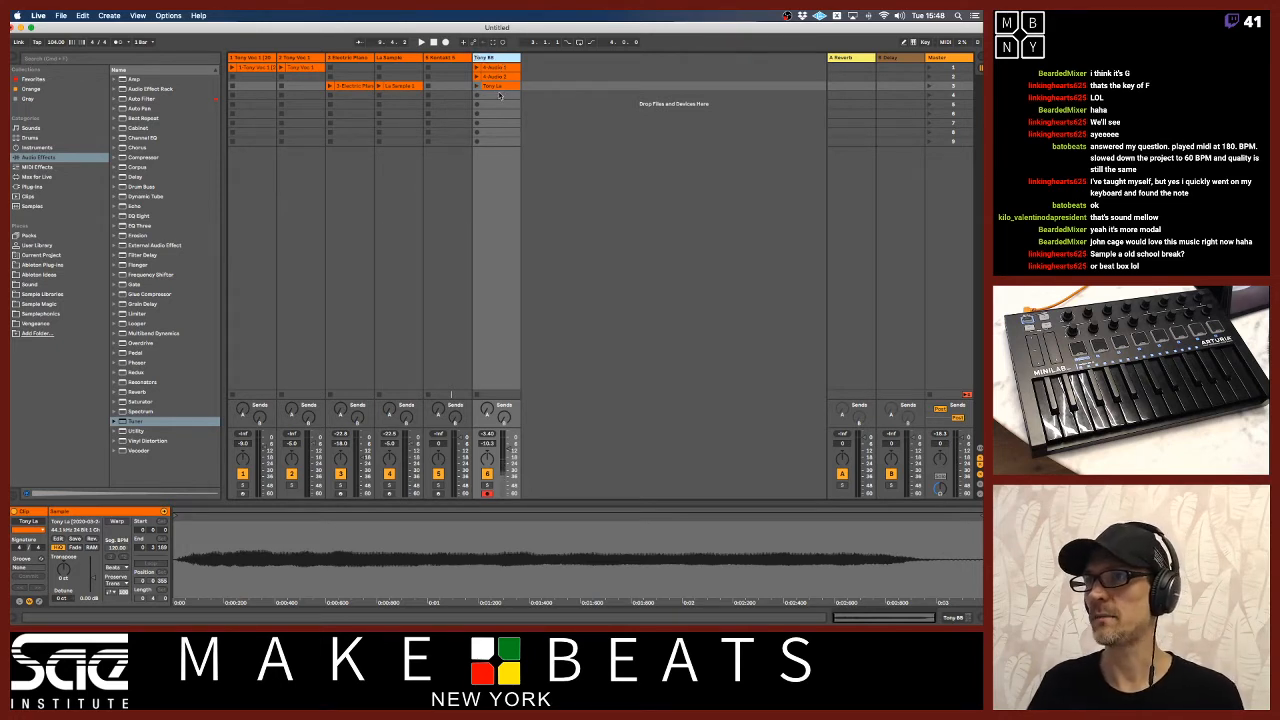
pyautogui.click(496, 95)
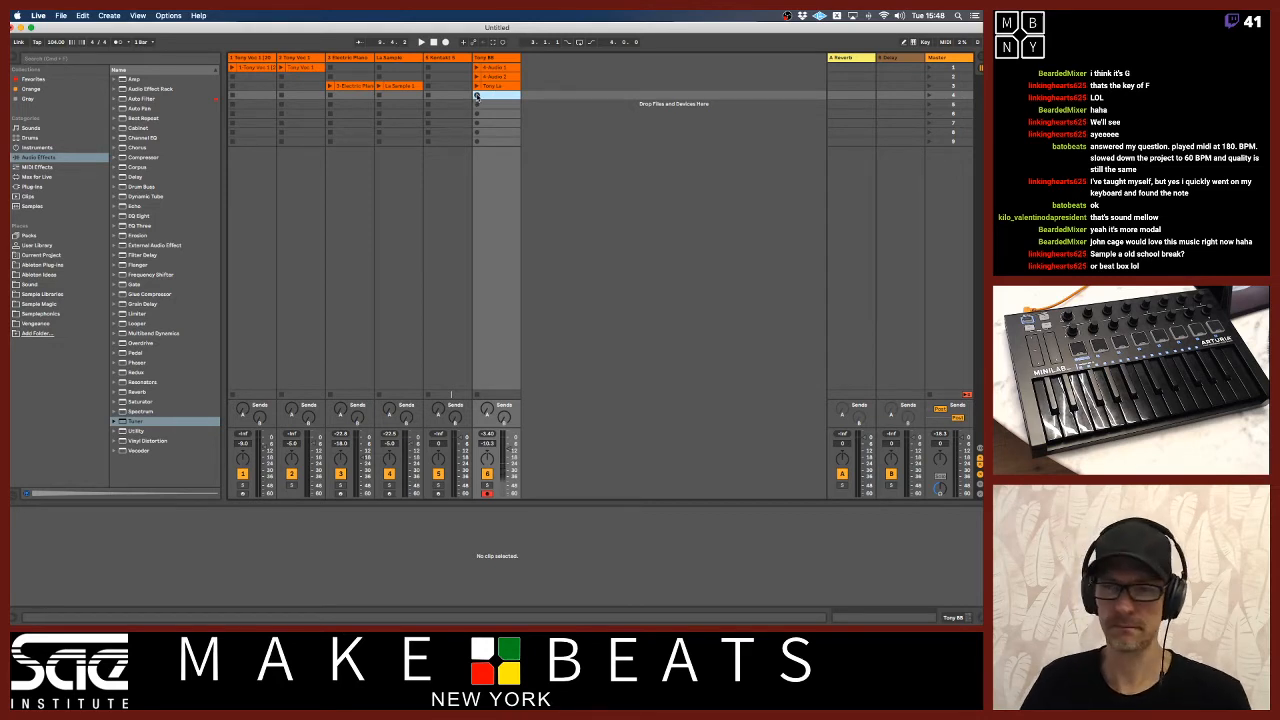
pyautogui.click(477, 95)
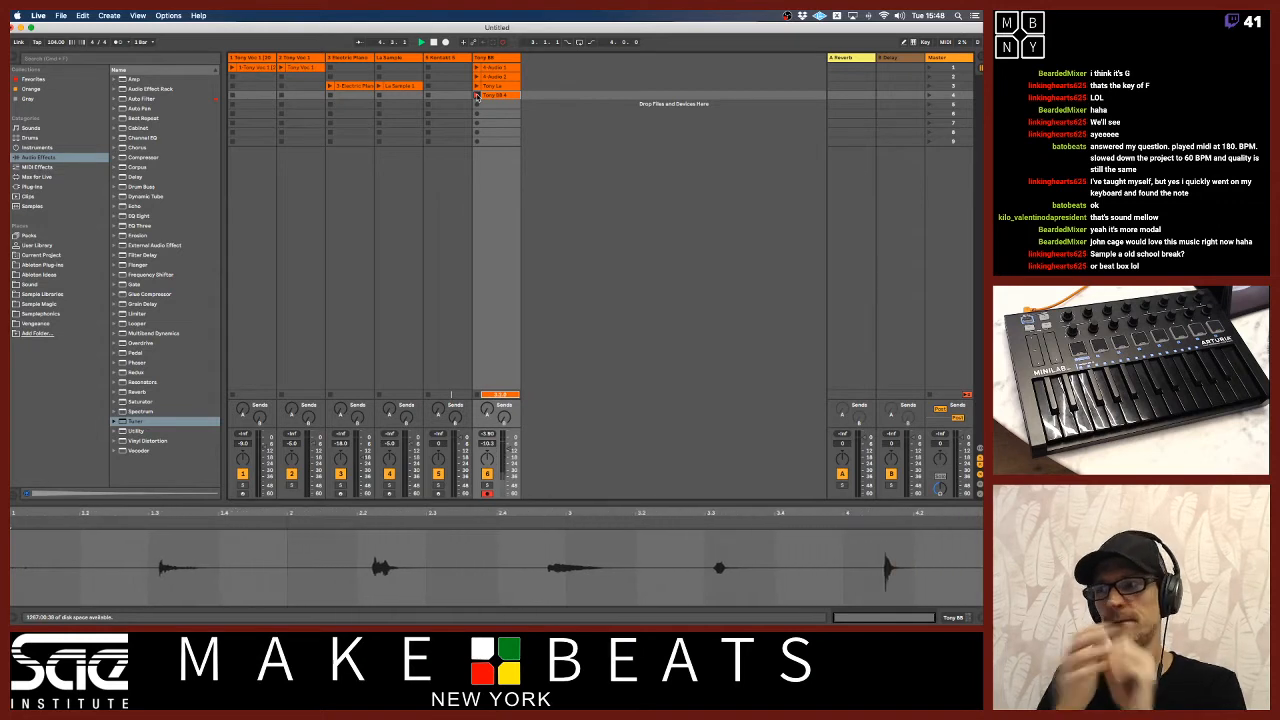
pyautogui.click(477, 95)
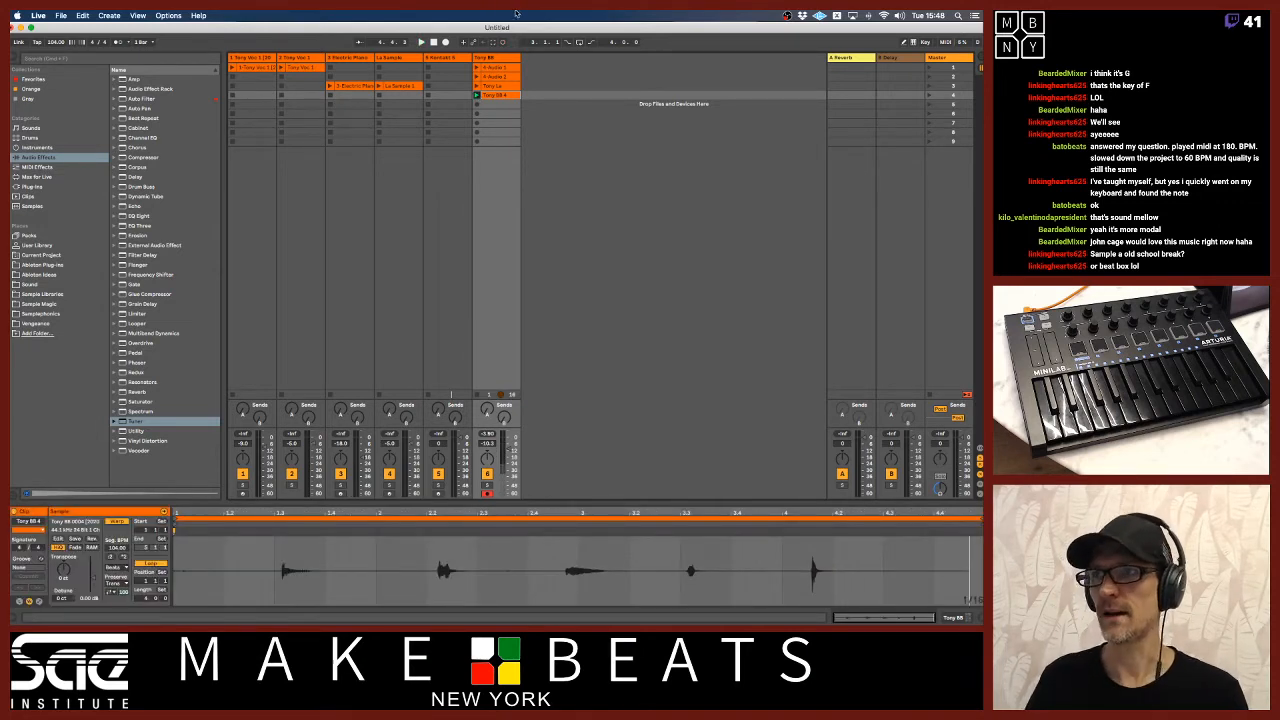
# Play back the recorded beatbox take, stop it and raise the beatbox track's volume.
pyautogui.click(478, 96)
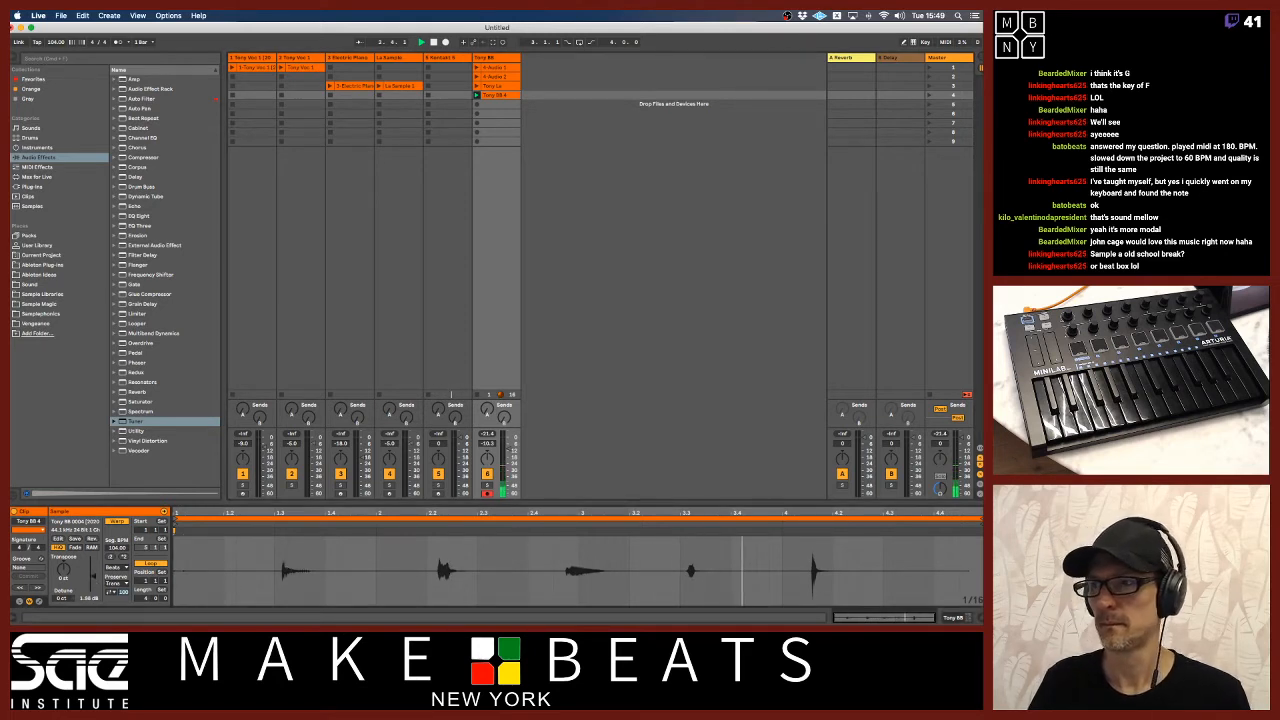
pyautogui.press('space')
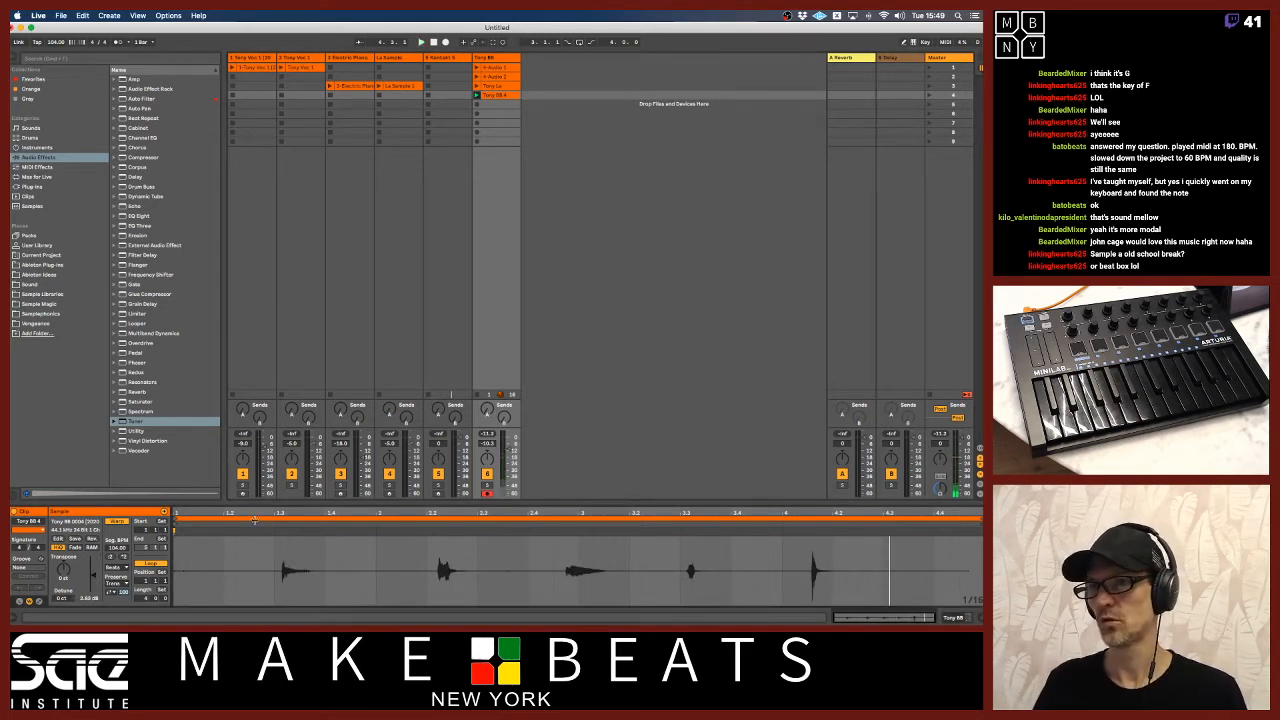
pyautogui.moveTo(514, 452); pyautogui.dragTo(508, 446)
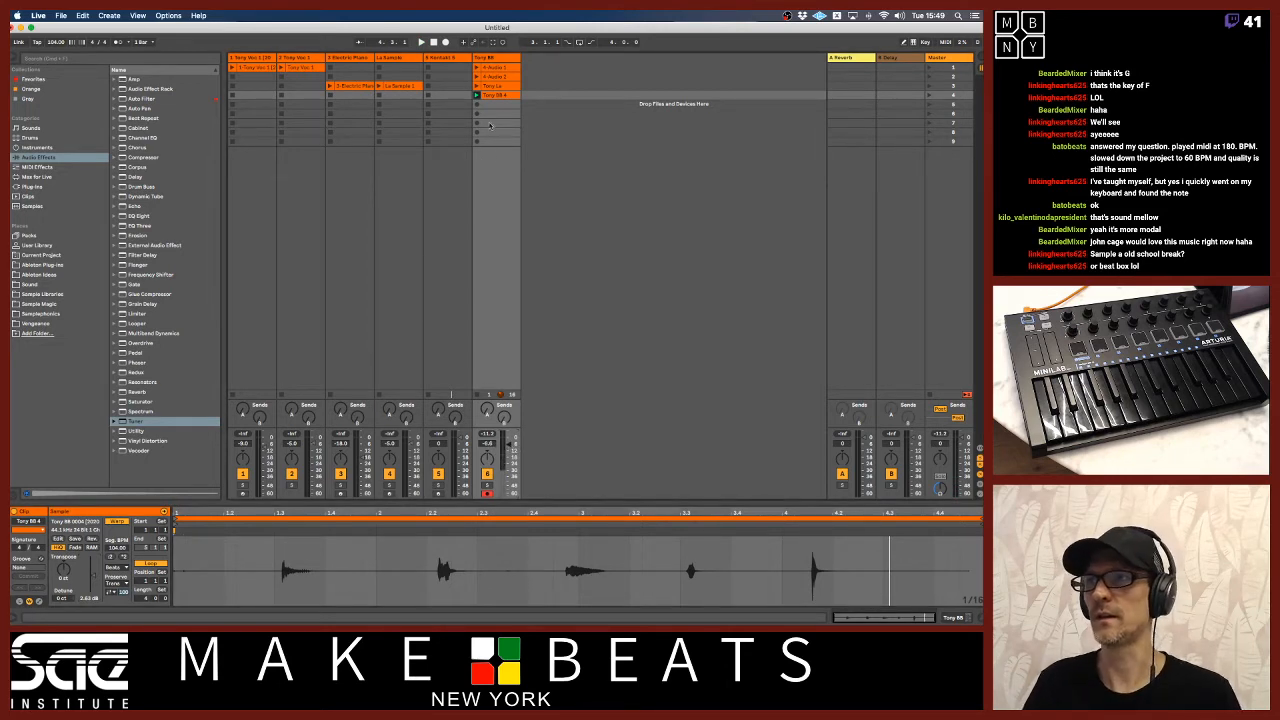
# Move the beatbox clip to the fifth slot, turn off Warp and set its start marker at the first hit.
pyautogui.moveTo(497, 95); pyautogui.dragTo(497, 105)
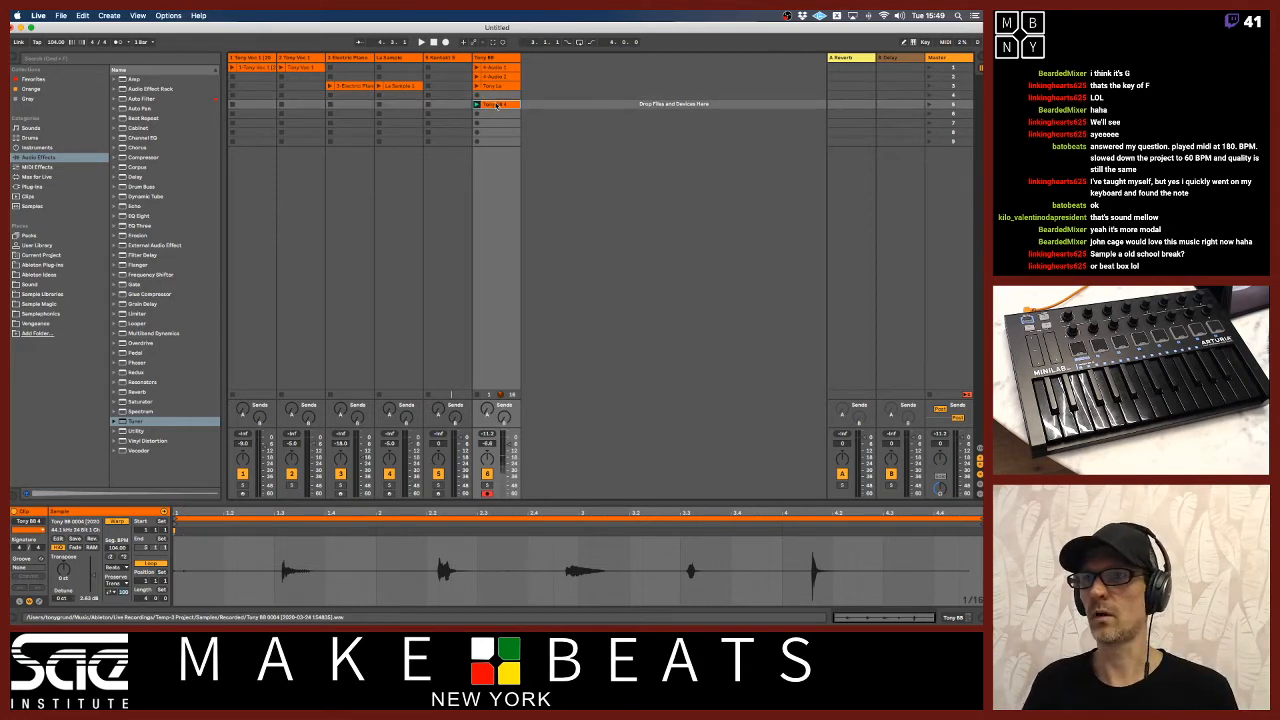
pyautogui.click(114, 523)
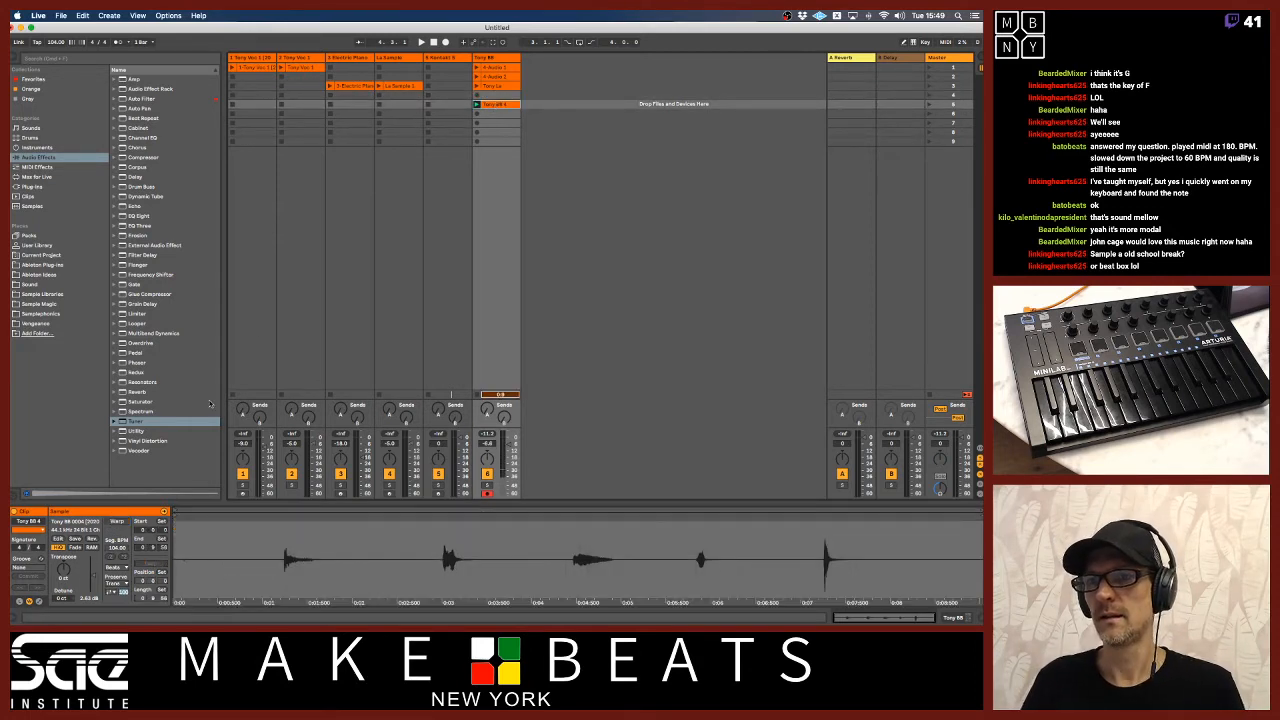
pyautogui.moveTo(239, 518); pyautogui.dragTo(285, 522)
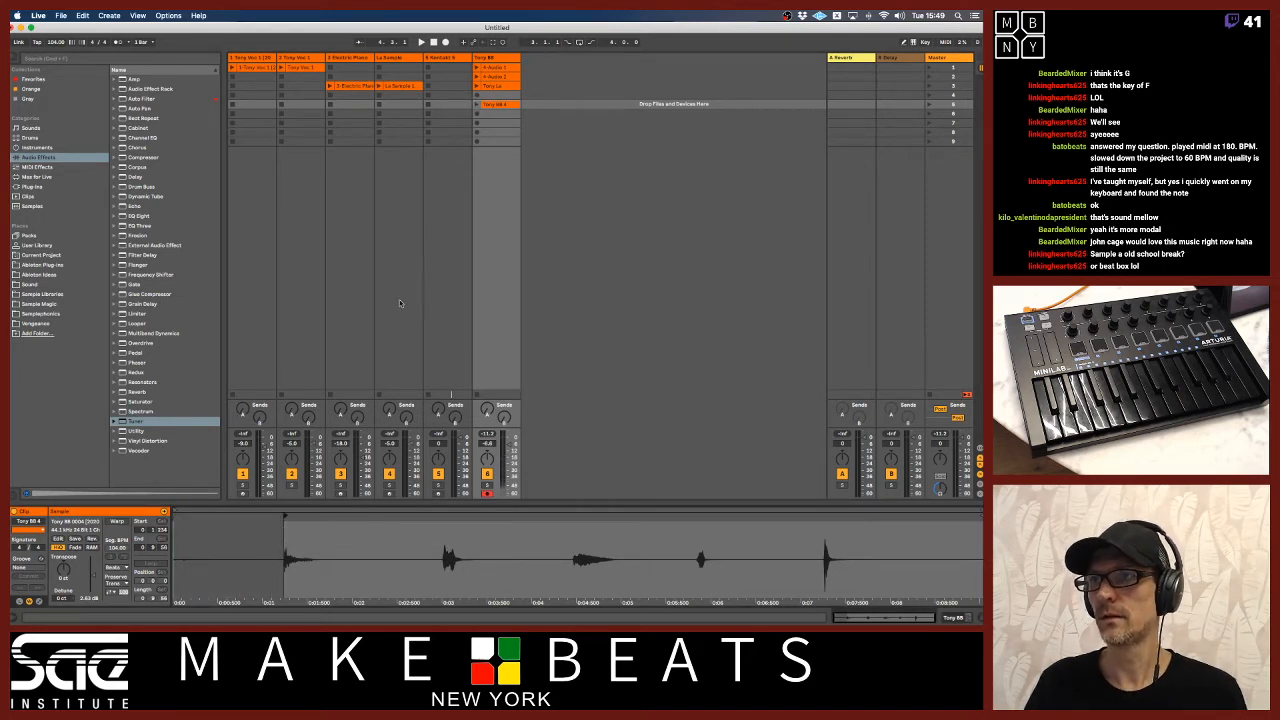
# Duplicate the clip into the sixth, seventh and eighth slots, with start markers at the second, third and fourth hits respectively.
pyautogui.moveTo(508, 105); pyautogui.dragTo(507, 116)
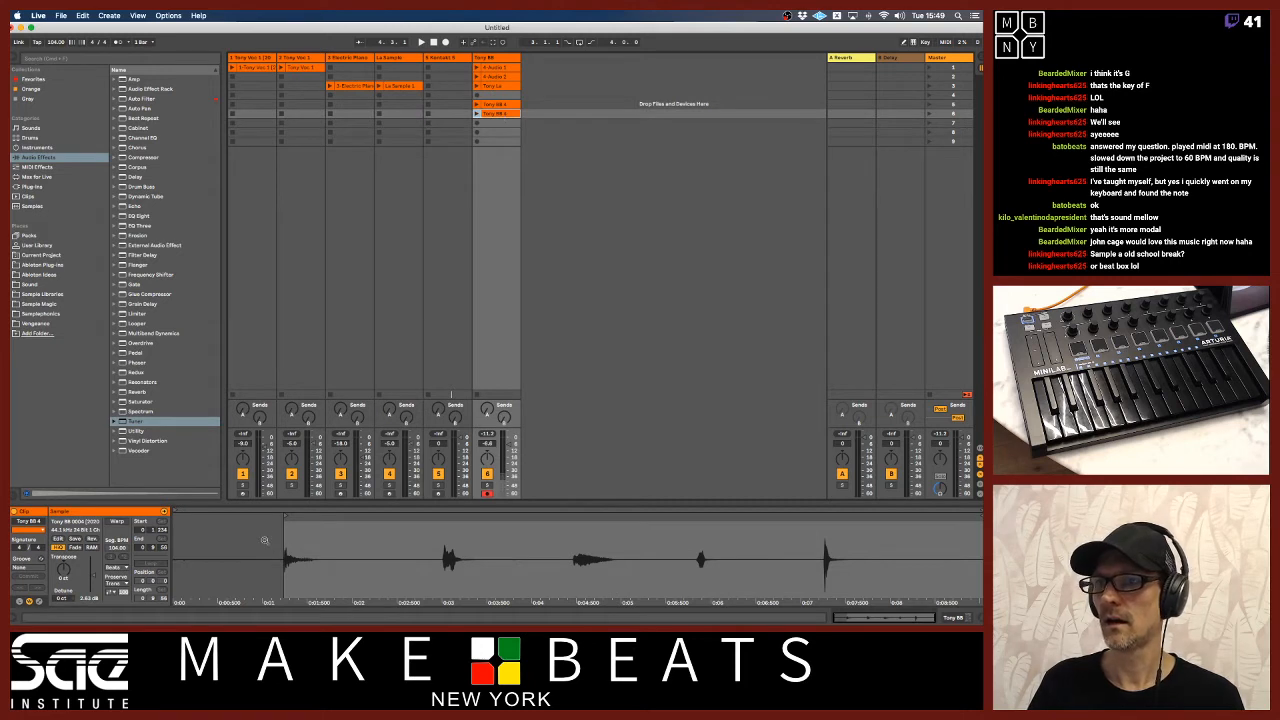
pyautogui.moveTo(287, 522); pyautogui.dragTo(443, 528)
pyautogui.moveTo(507, 114); pyautogui.dragTo(507, 125)
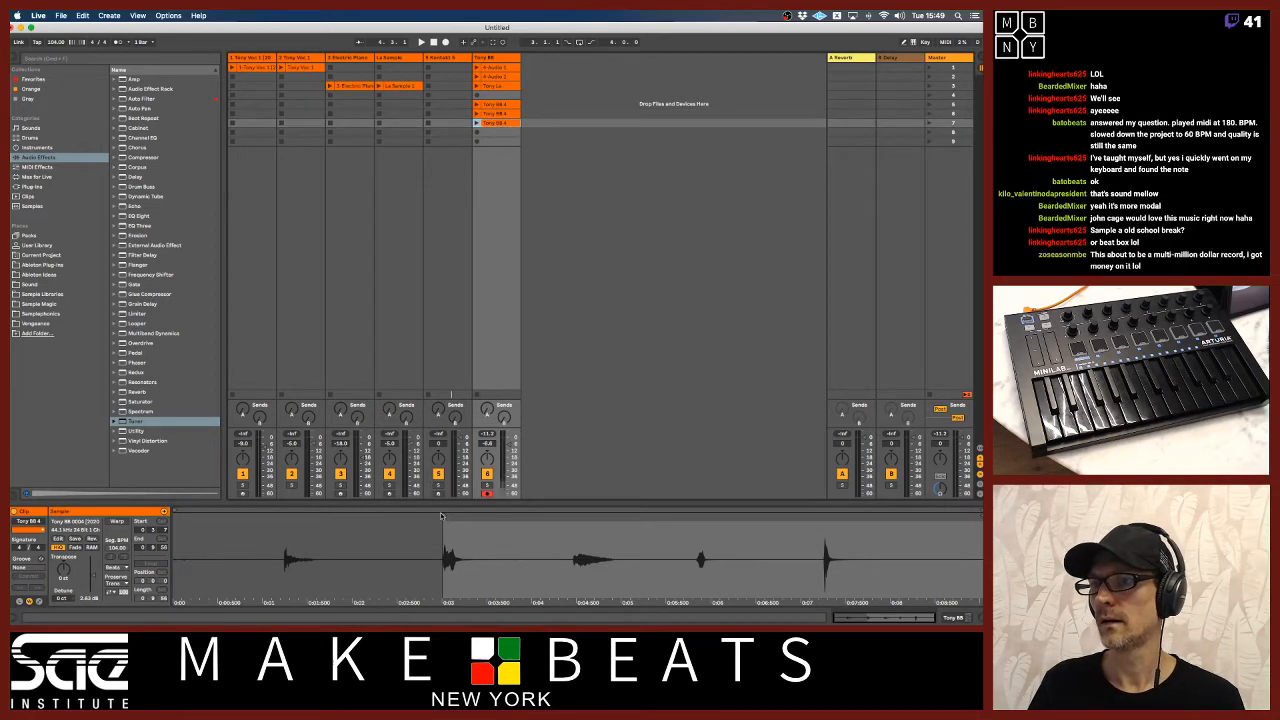
pyautogui.moveTo(444, 517); pyautogui.dragTo(574, 516)
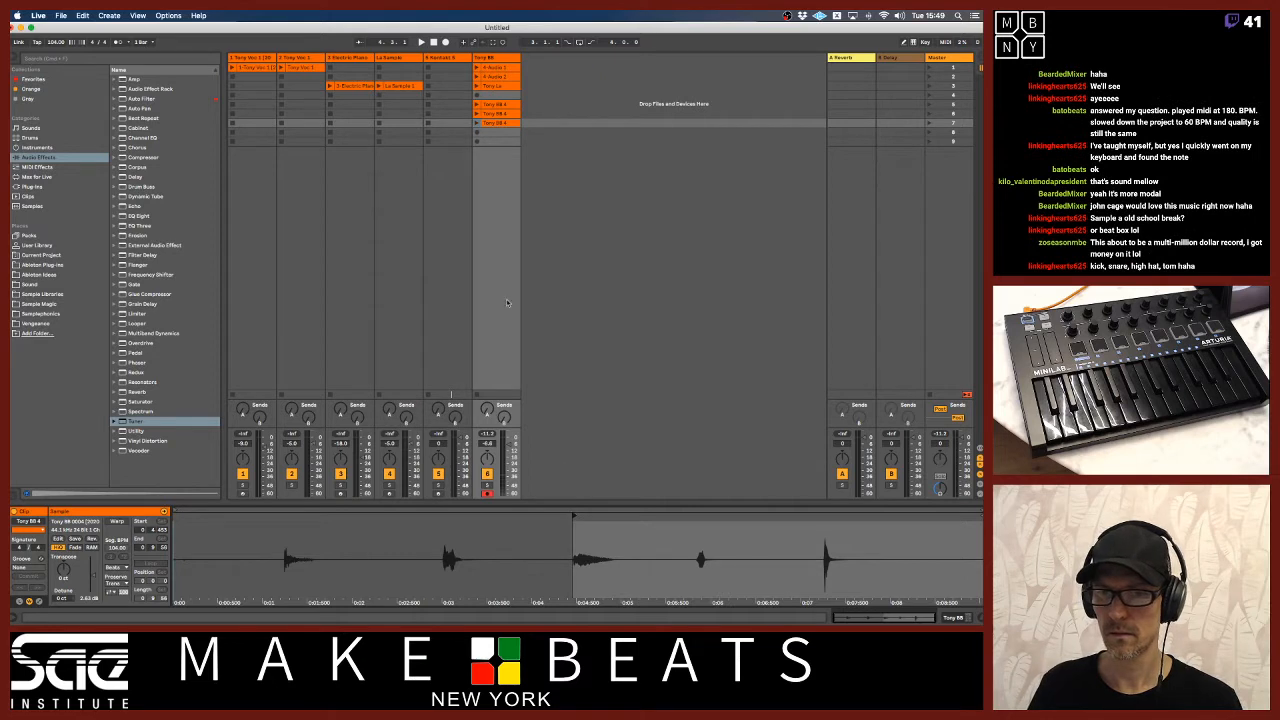
pyautogui.press('super+d')
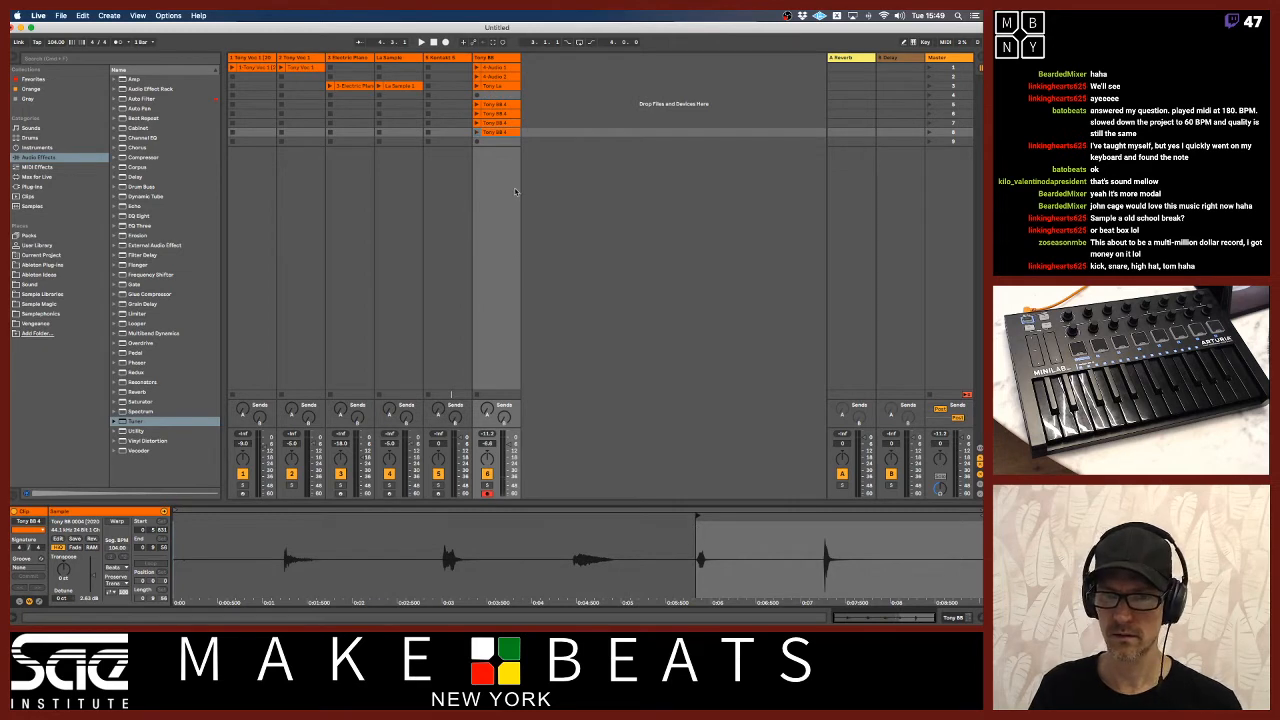
# Duplicate the clip into the ninth slot with its start marker at the fifth hit, and insert two empty scenes below it.
pyautogui.press('super+d')
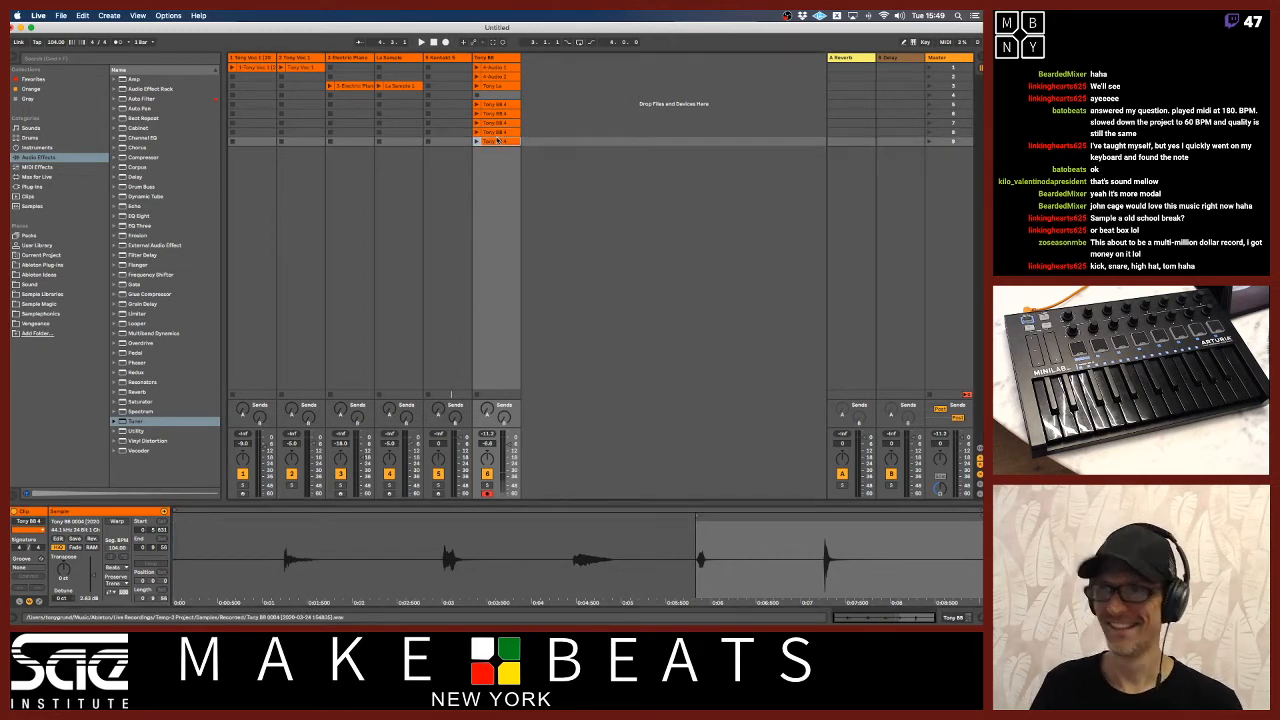
pyautogui.press('super+i')
pyautogui.press('super+i')
pyautogui.click(495, 143)
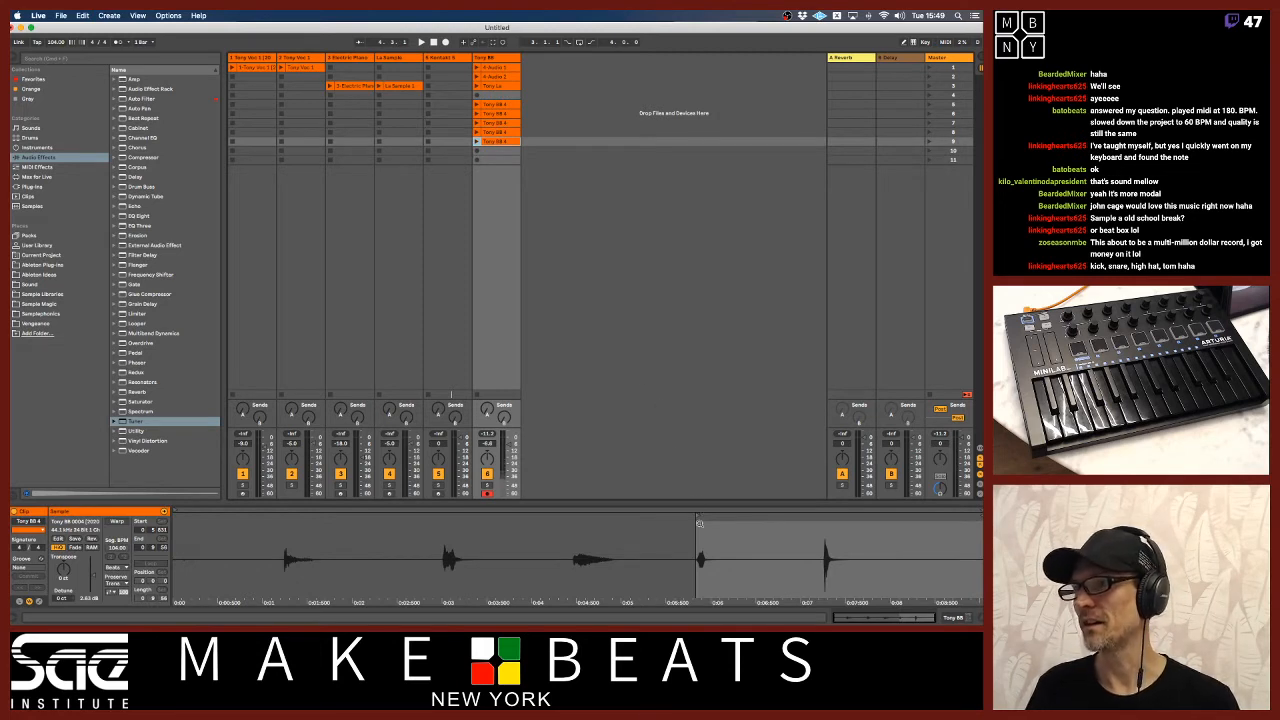
pyautogui.moveTo(698, 517); pyautogui.dragTo(824, 517)
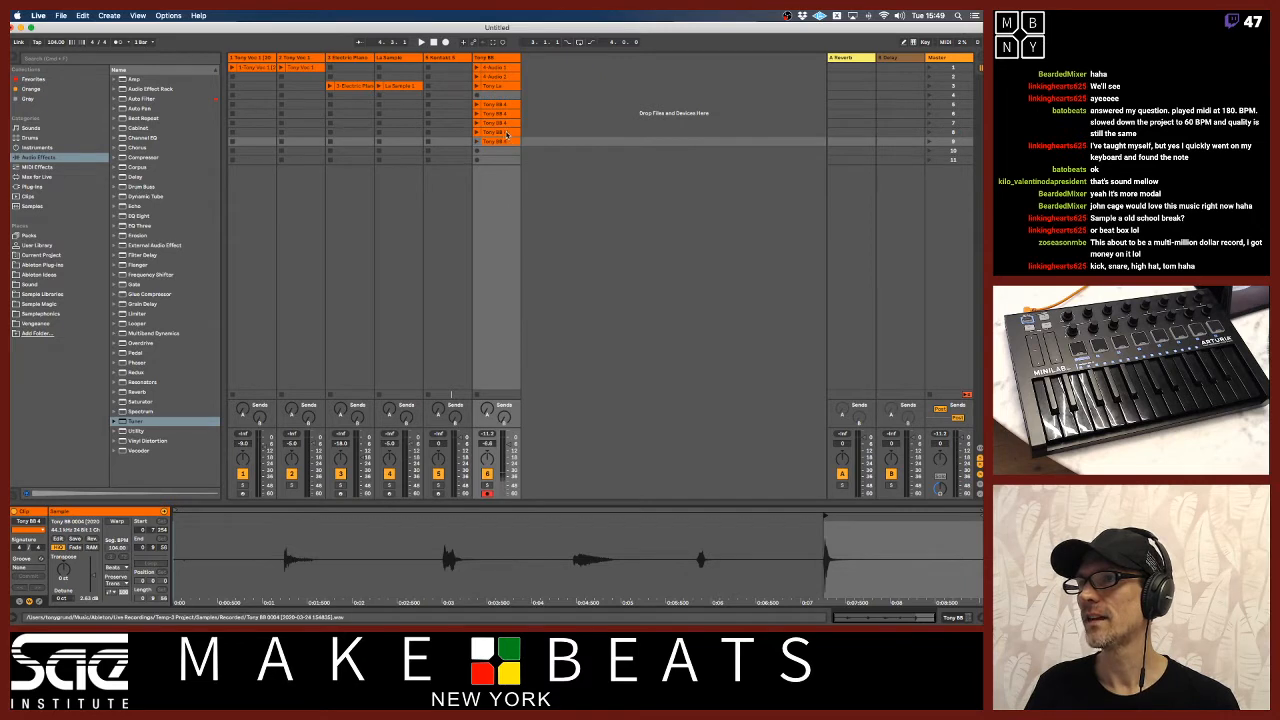
# Trim the ends of the fifth- and sixth-slot clips to just after the first and second beatbox hits.
pyautogui.click(507, 134)
pyautogui.click(503, 104)
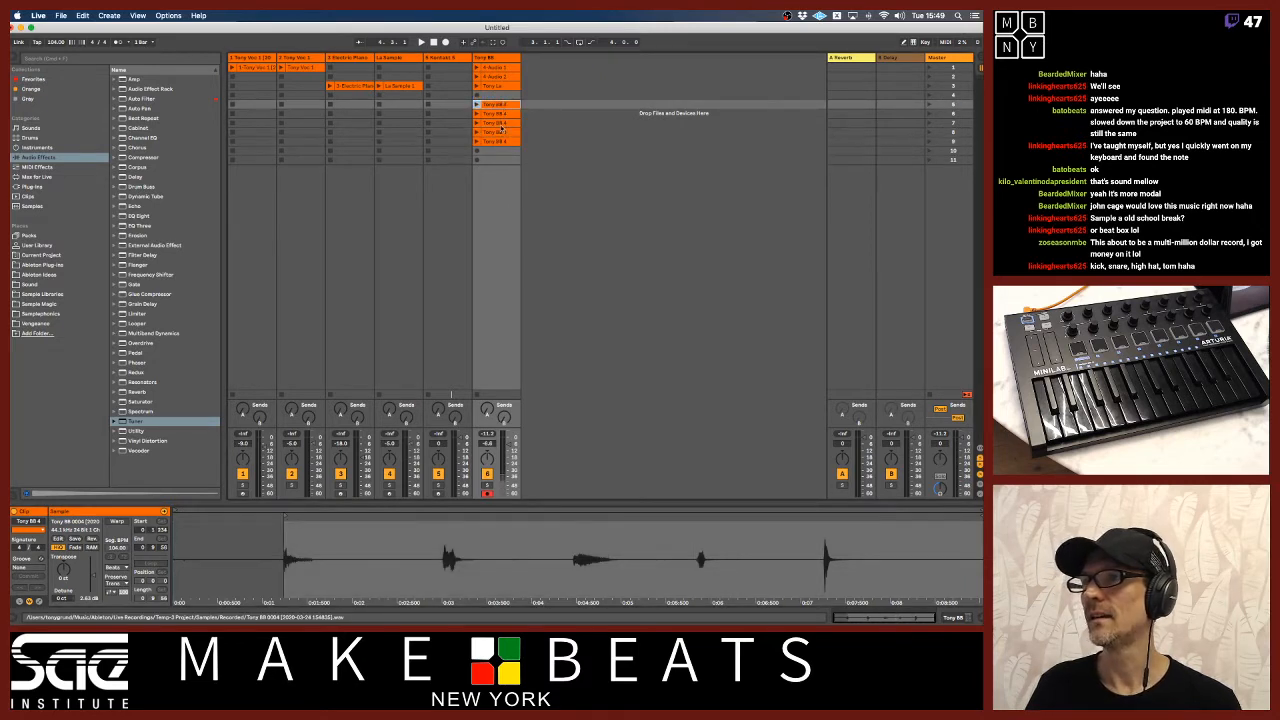
pyautogui.moveTo(981, 516); pyautogui.dragTo(330, 516)
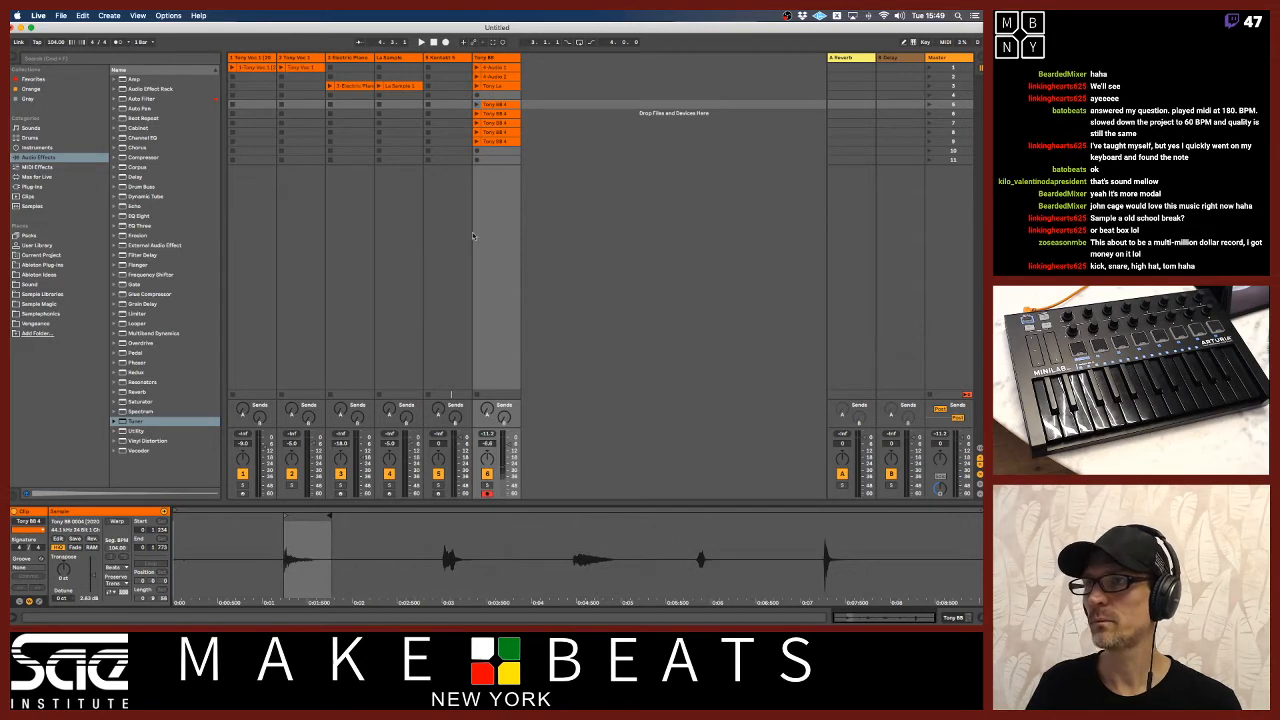
pyautogui.click(498, 113)
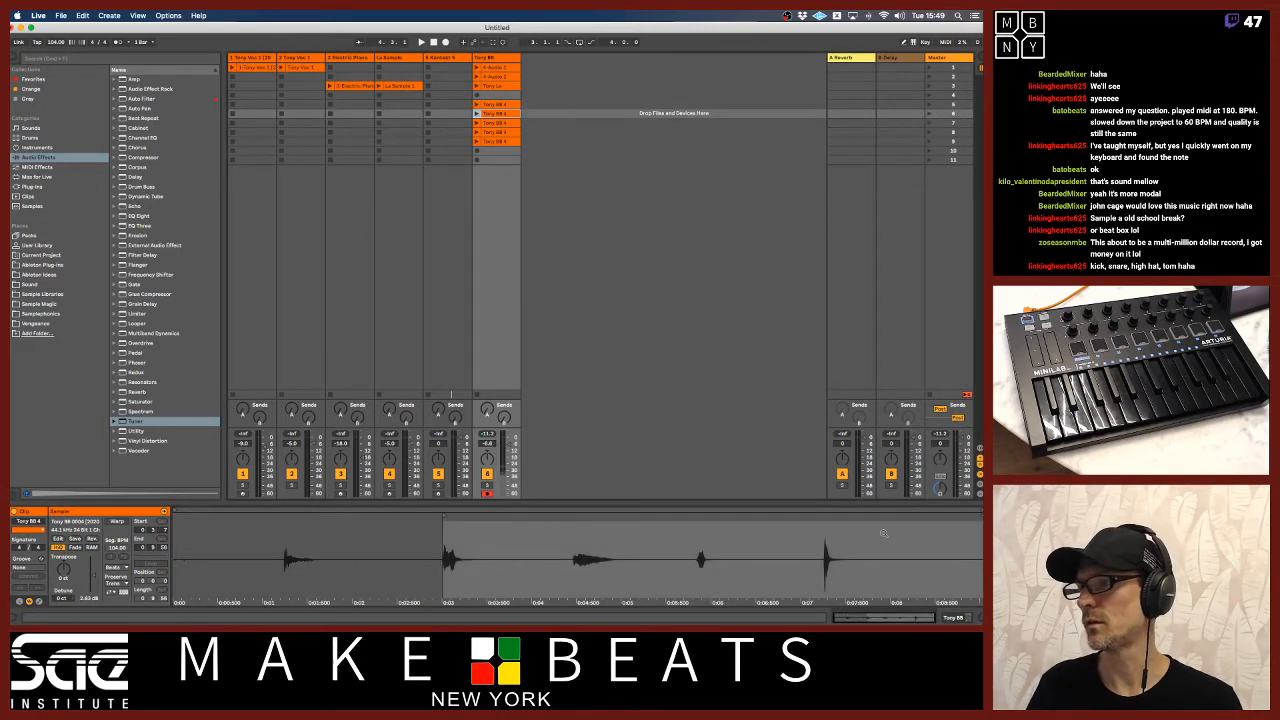
pyautogui.moveTo(981, 516); pyautogui.dragTo(495, 516)
# Trim the ends of the seventh-, eighth- and ninth-slot clips so each contains only its own beatbox hit.
pyautogui.click(498, 122)
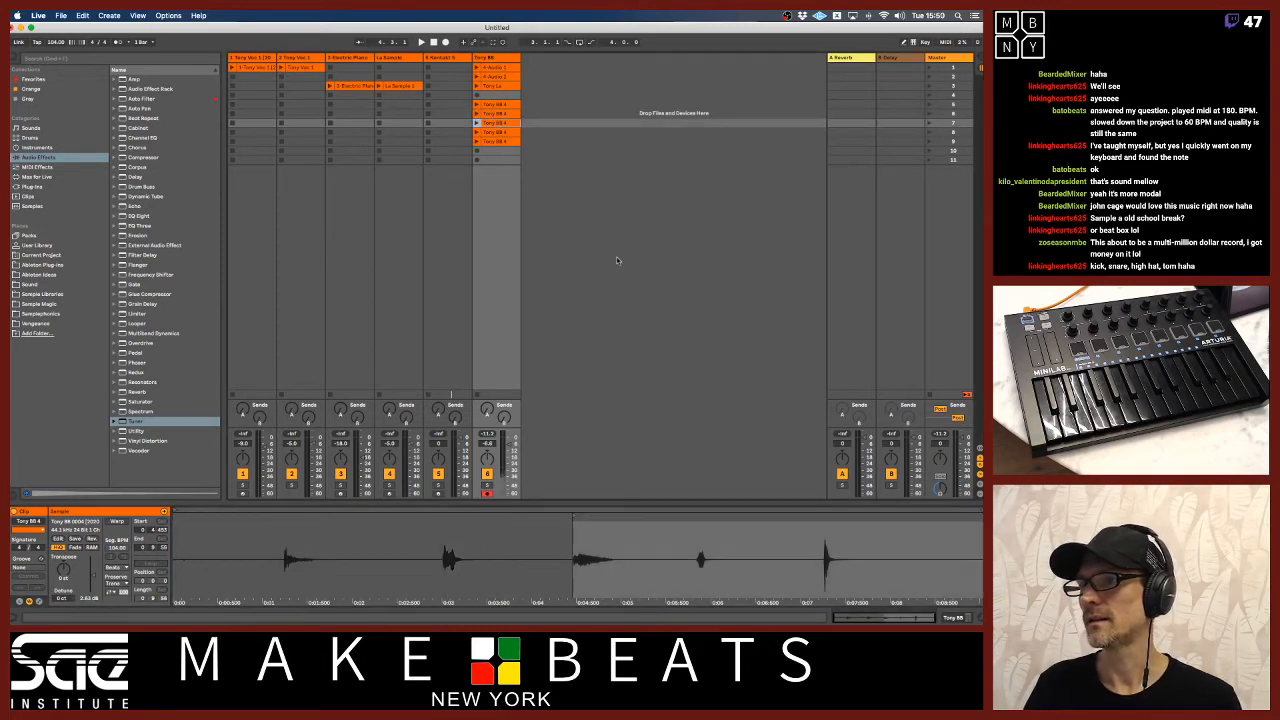
pyautogui.moveTo(981, 516); pyautogui.dragTo(631, 516)
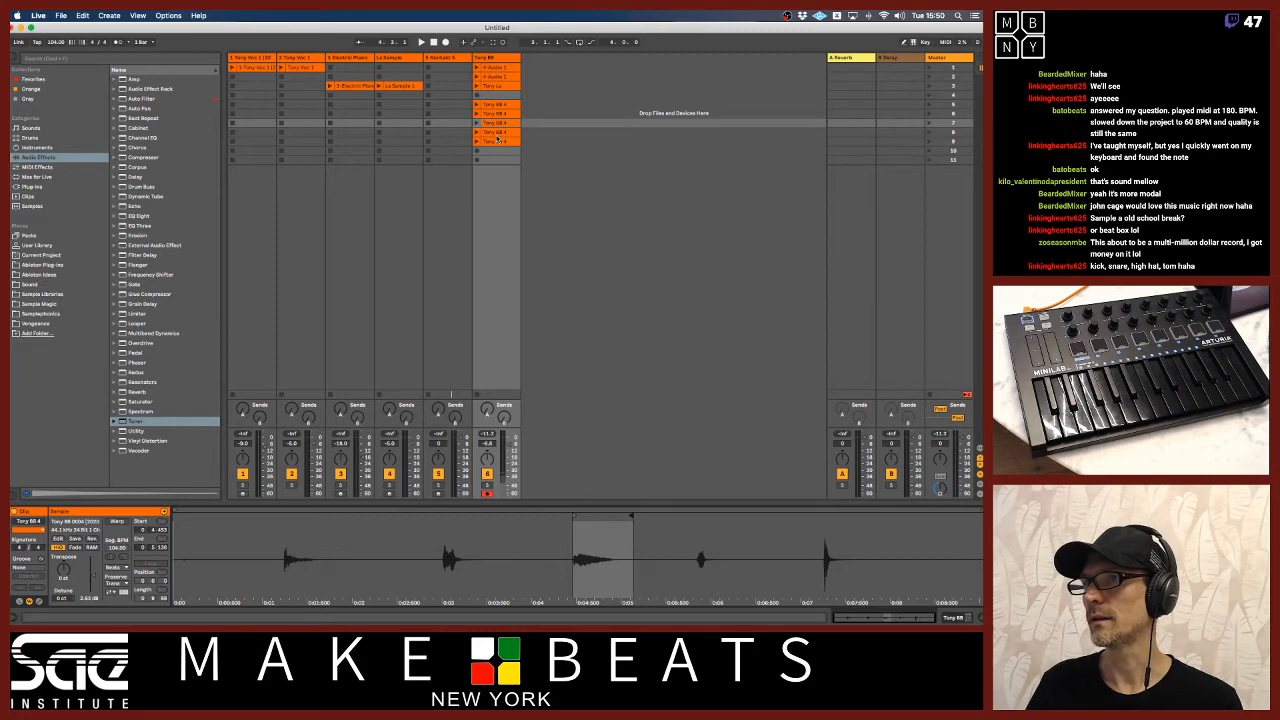
pyautogui.click(497, 132)
pyautogui.moveTo(980, 516)
pyautogui.mouseDown()
pyautogui.moveTo(705, 516)
pyautogui.moveTo(728, 516)
pyautogui.mouseUp()
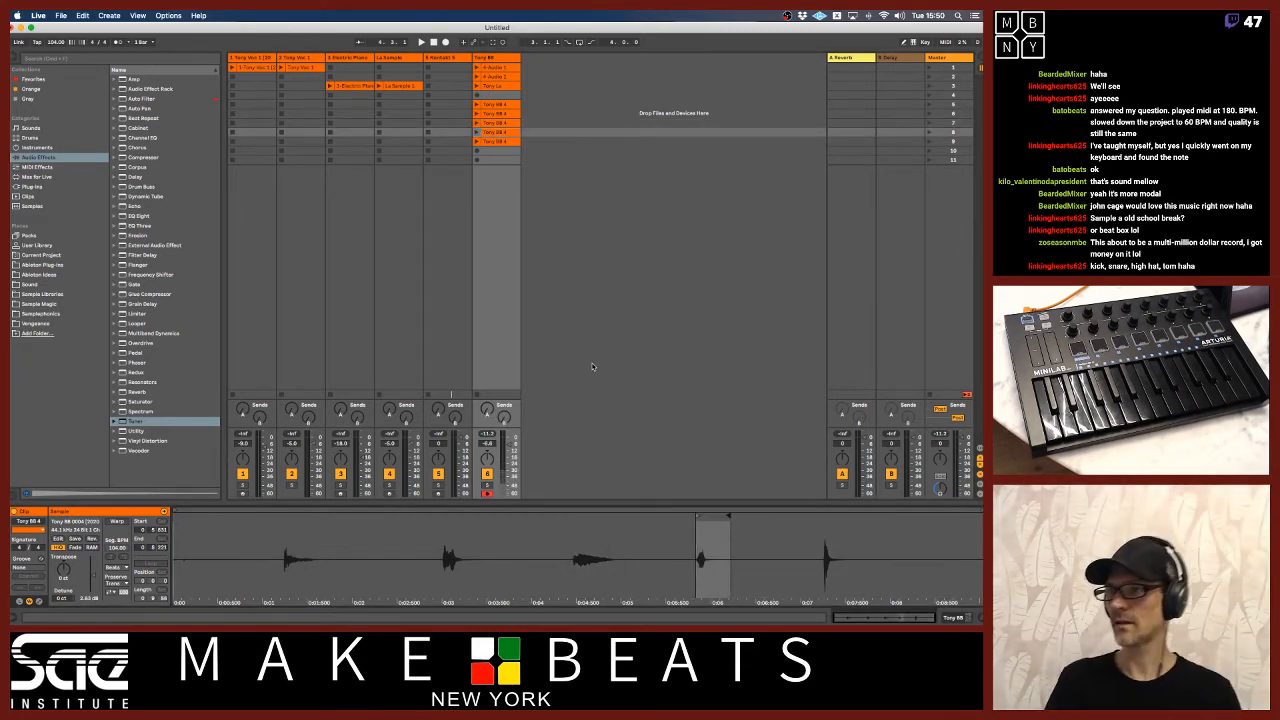
pyautogui.click(497, 141)
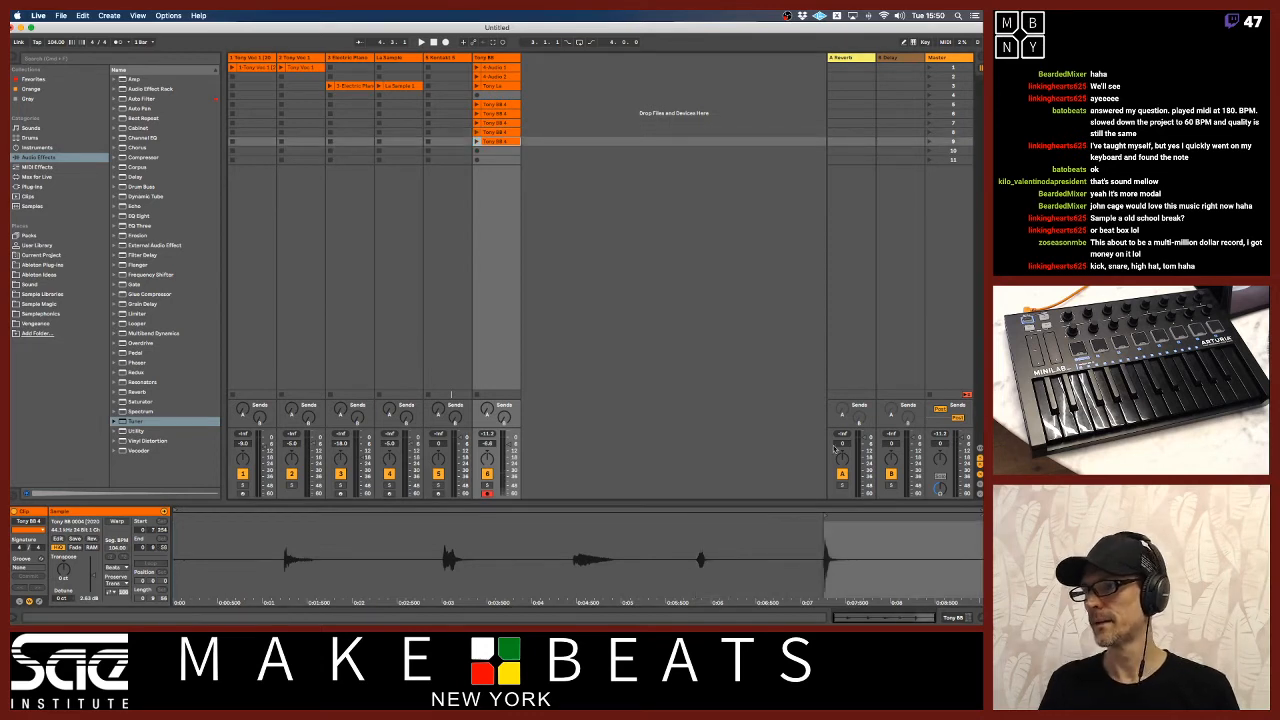
pyautogui.moveTo(980, 517); pyautogui.dragTo(855, 527)
# Audition the fifth-slot clip and rename it with the performer's name and a drum abbreviation.
pyautogui.keyDown('shift'); pyautogui.click(497, 105); pyautogui.keyUp('shift')
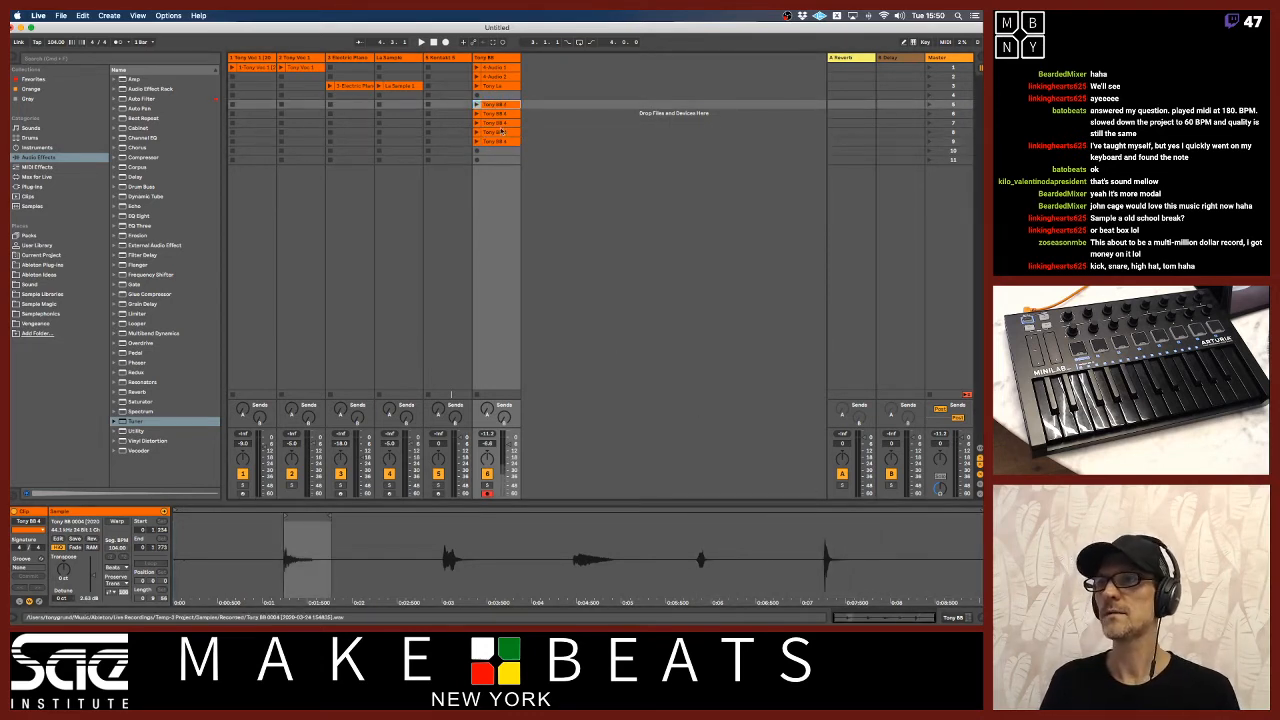
pyautogui.click(497, 106)
pyautogui.click(477, 105)
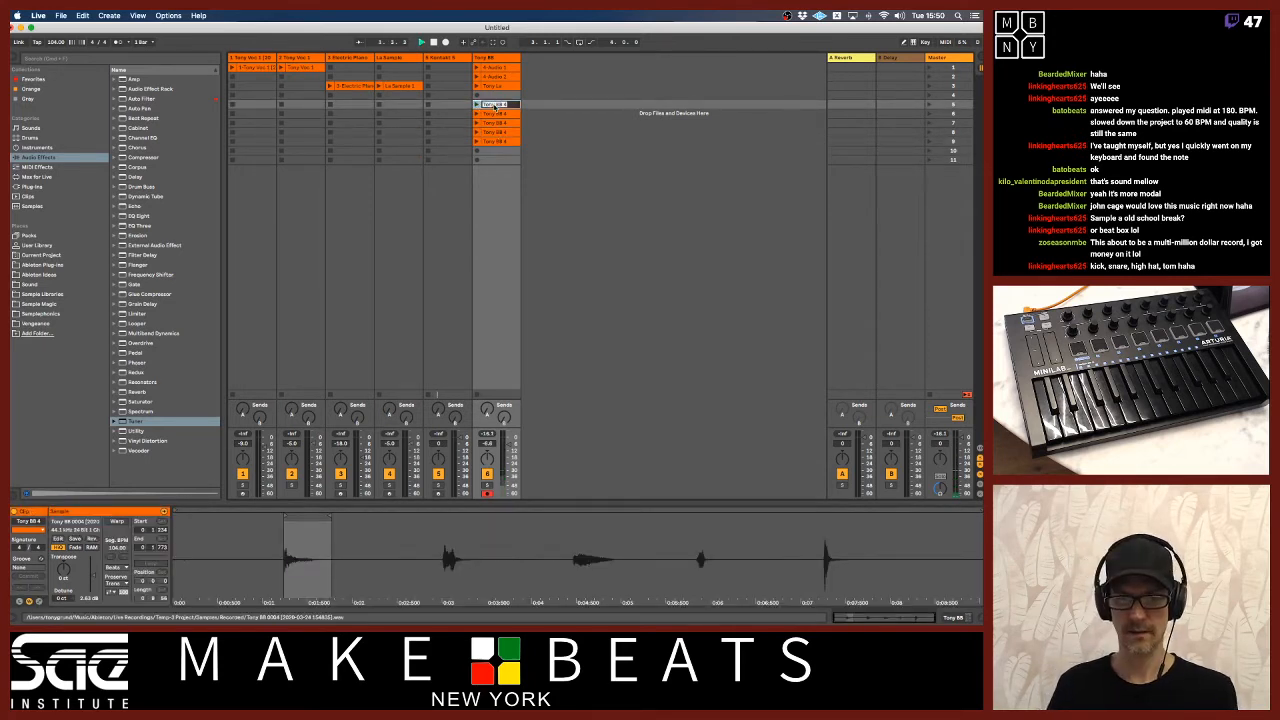
pyautogui.write('T')
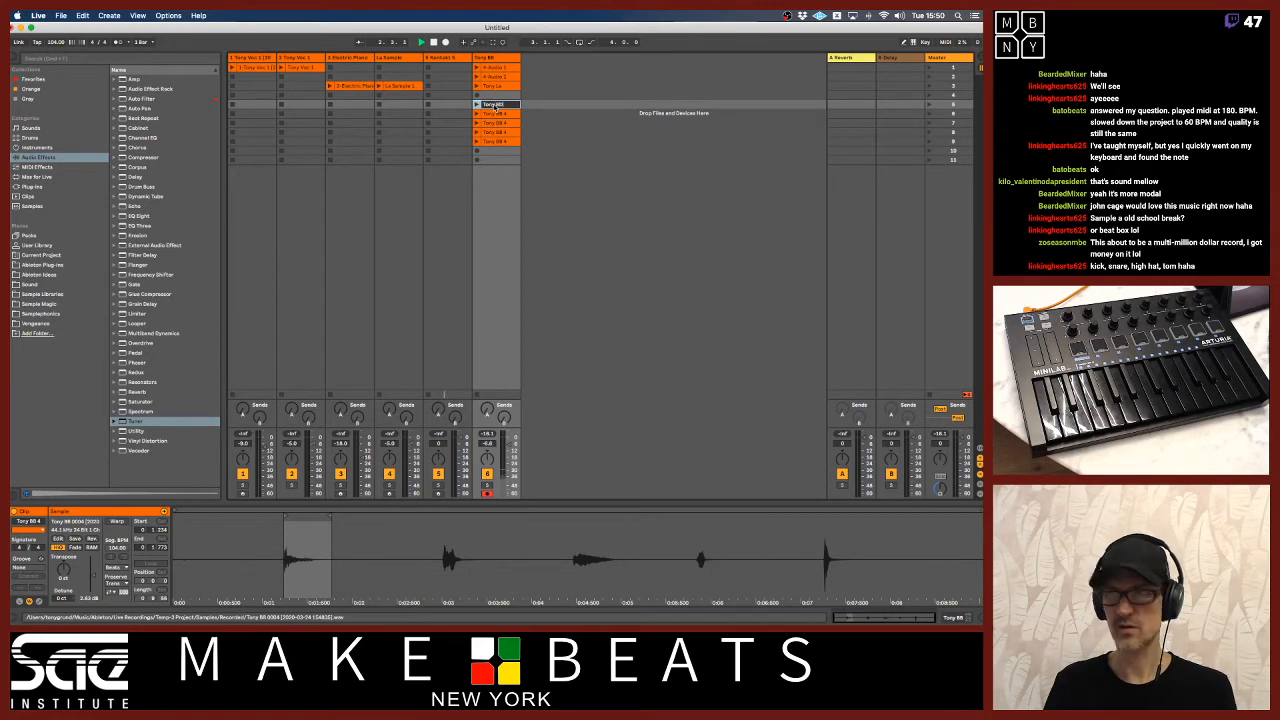
pyautogui.press('Return')
# Audition the sixth-slot clip and rename it with the performer's name and a drum abbreviation numbered 1.
pyautogui.click(502, 114)
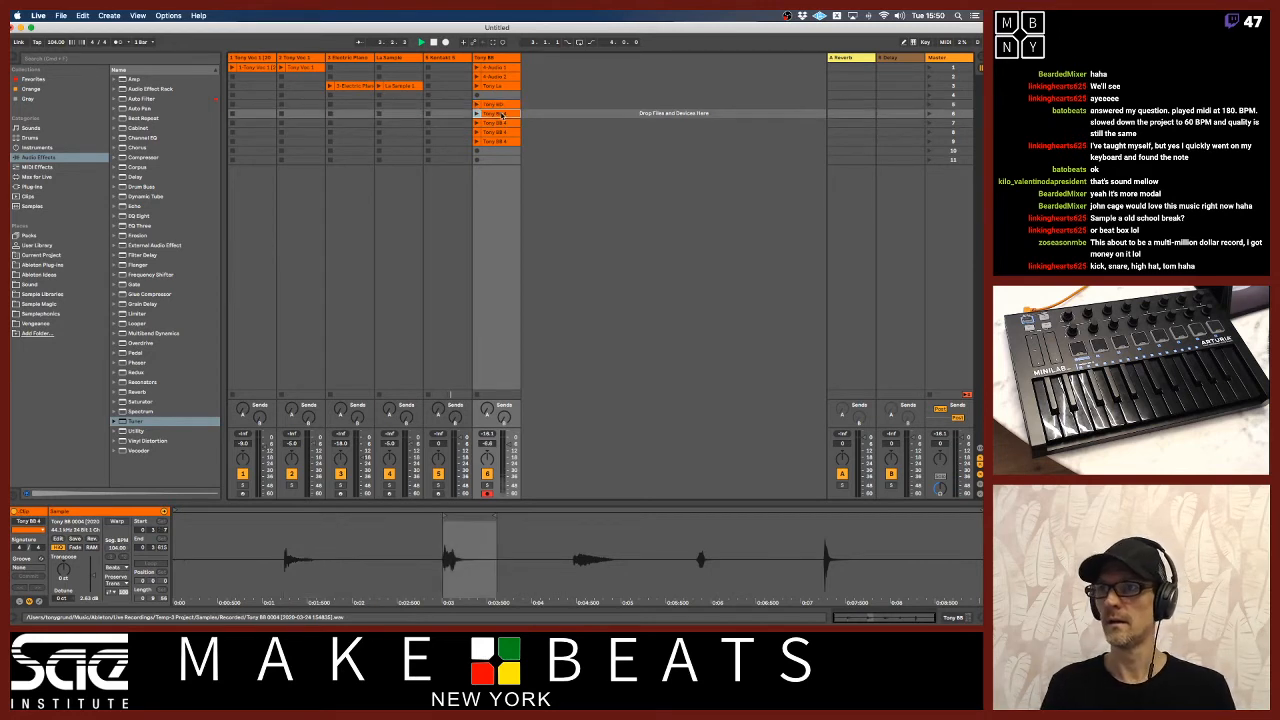
pyautogui.click(477, 115)
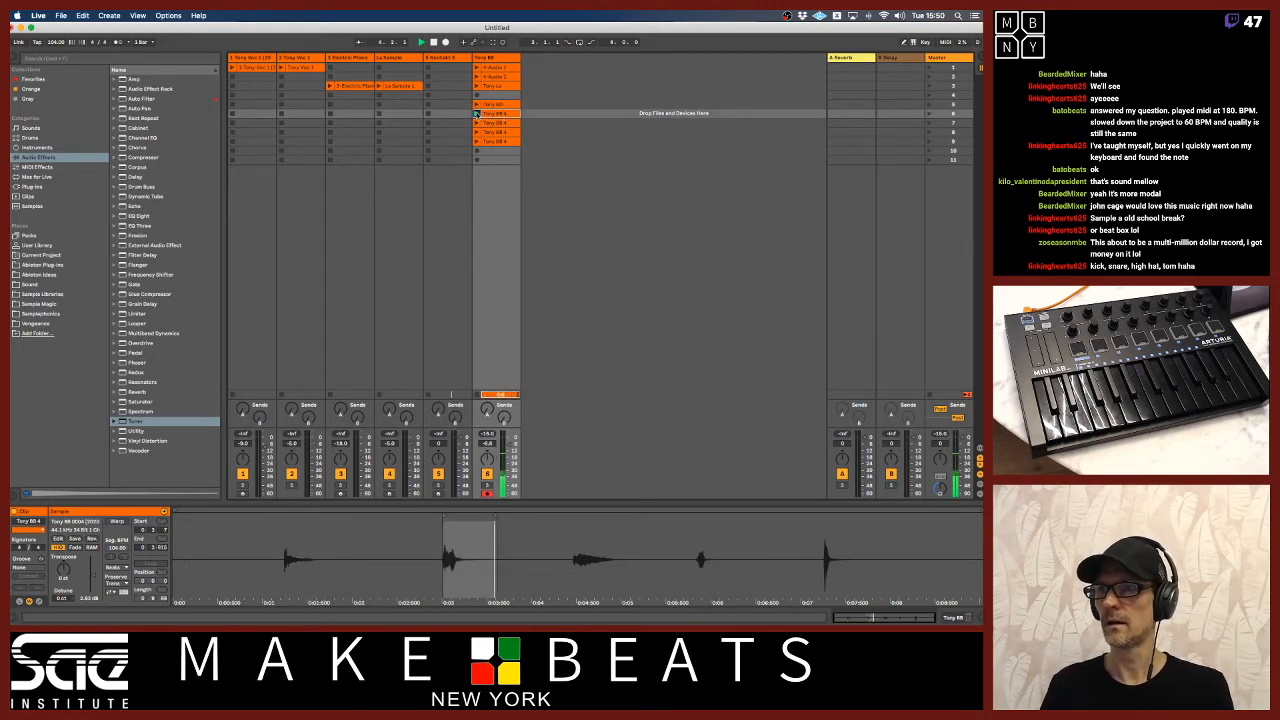
pyautogui.press('super+r')
pyautogui.write('T')
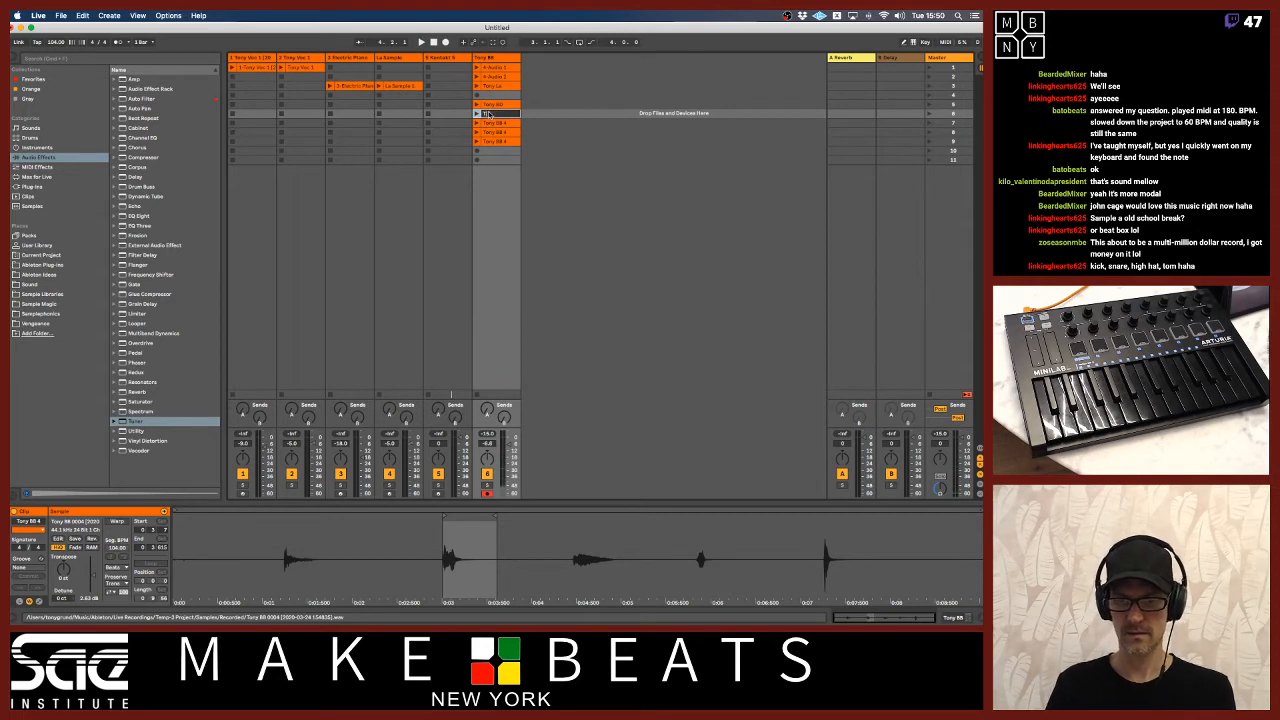
pyautogui.press('Return')
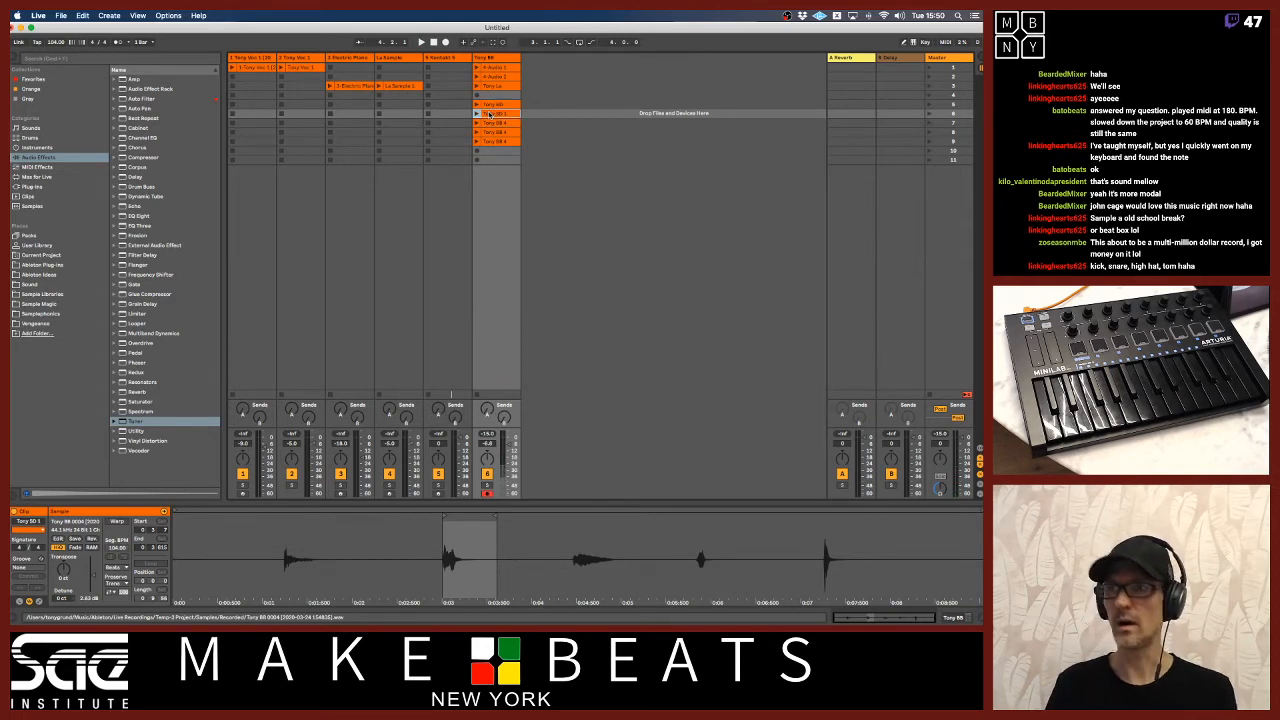
# Rename the seventh-slot clip with the performer's name plus "OH", and the eighth-slot clip with the name and its drum abbreviation.
pyautogui.click(491, 122)
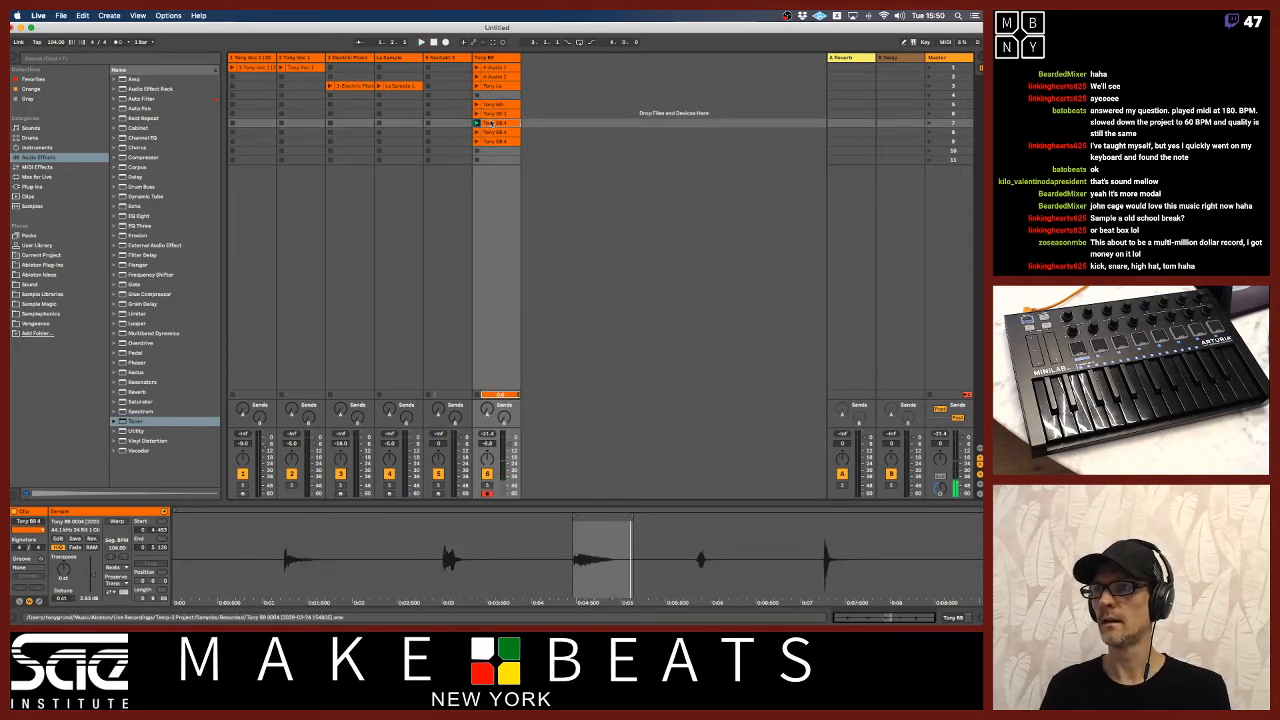
pyautogui.press('super+r')
pyautogui.write('Tony OH')
pyautogui.press('Return')
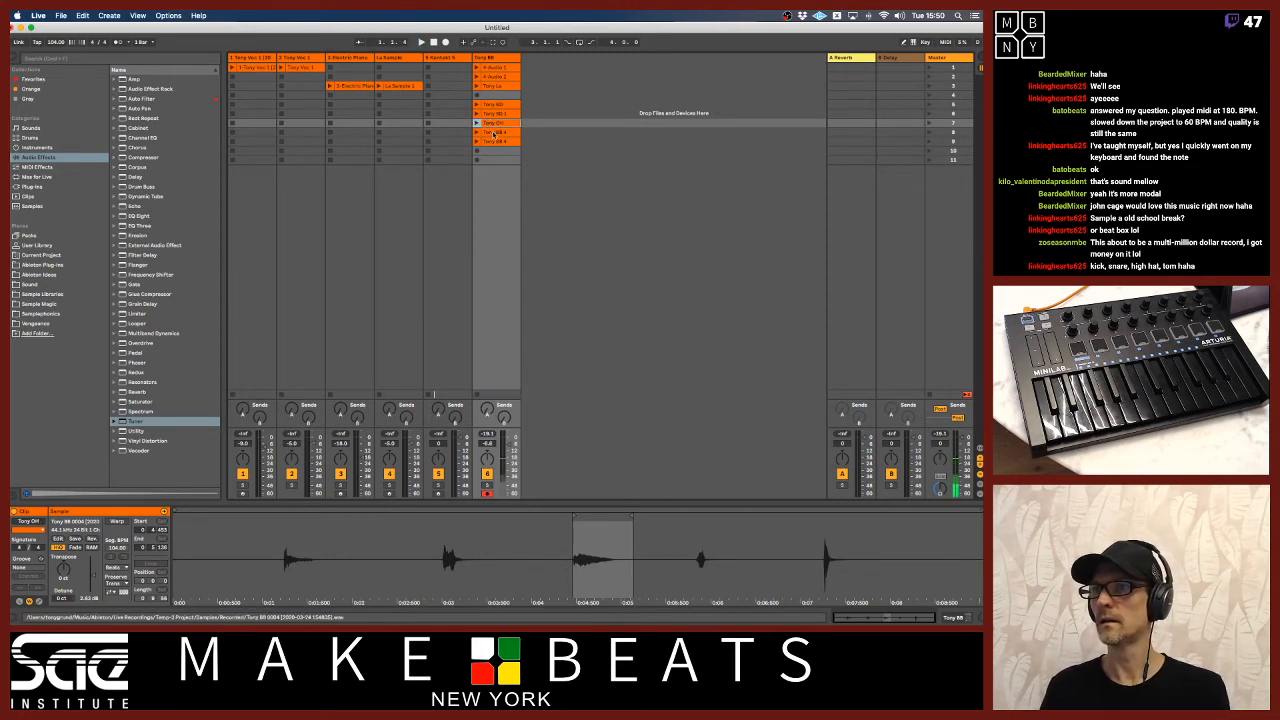
pyautogui.click(491, 132)
pyautogui.press('super+r')
pyautogui.write('Tony')
pyautogui.press('Return')
# Rename the ninth-slot clip with the performer's name plus "BD 2".
pyautogui.click(500, 142)
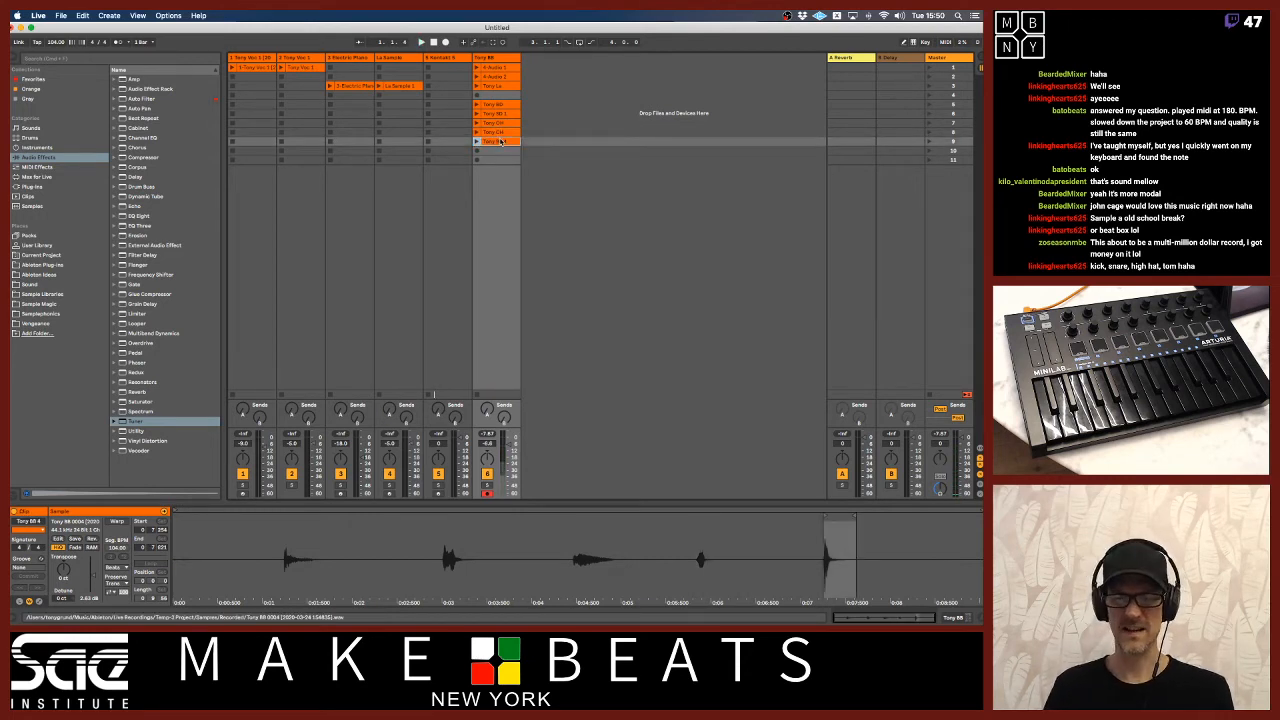
pyautogui.press('super+r')
pyautogui.write('Tony')
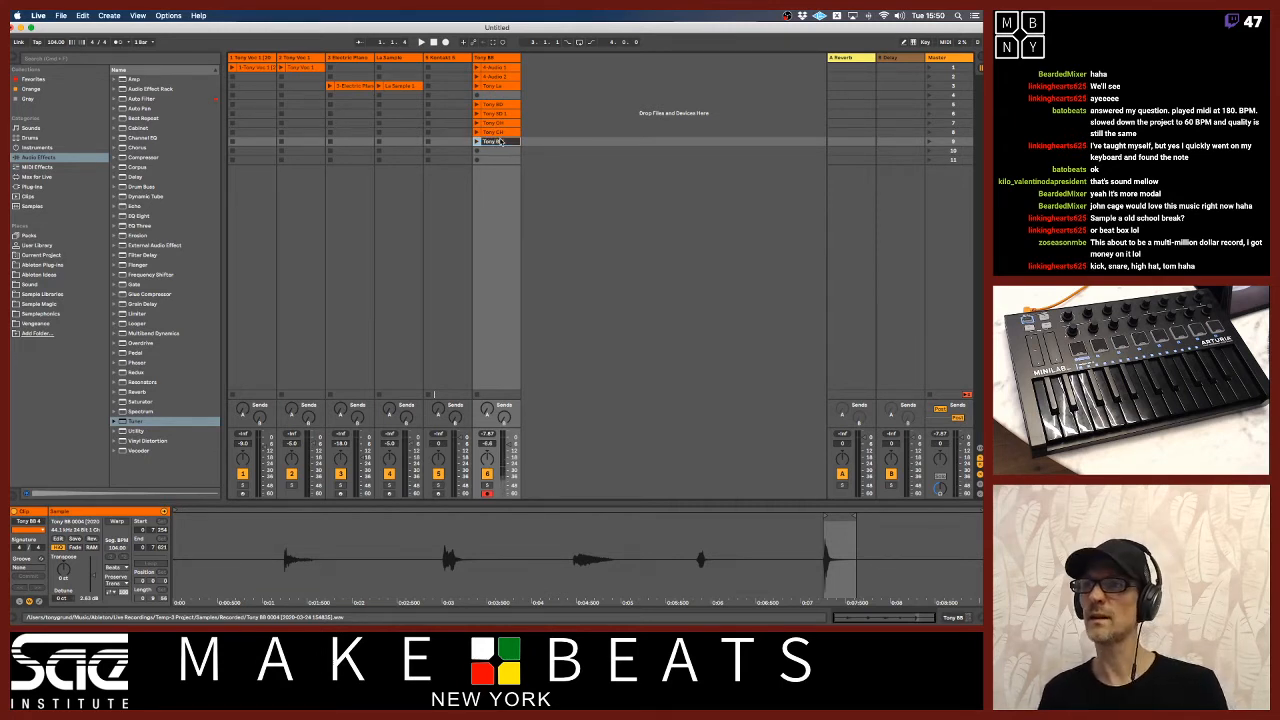
pyautogui.press('Return')
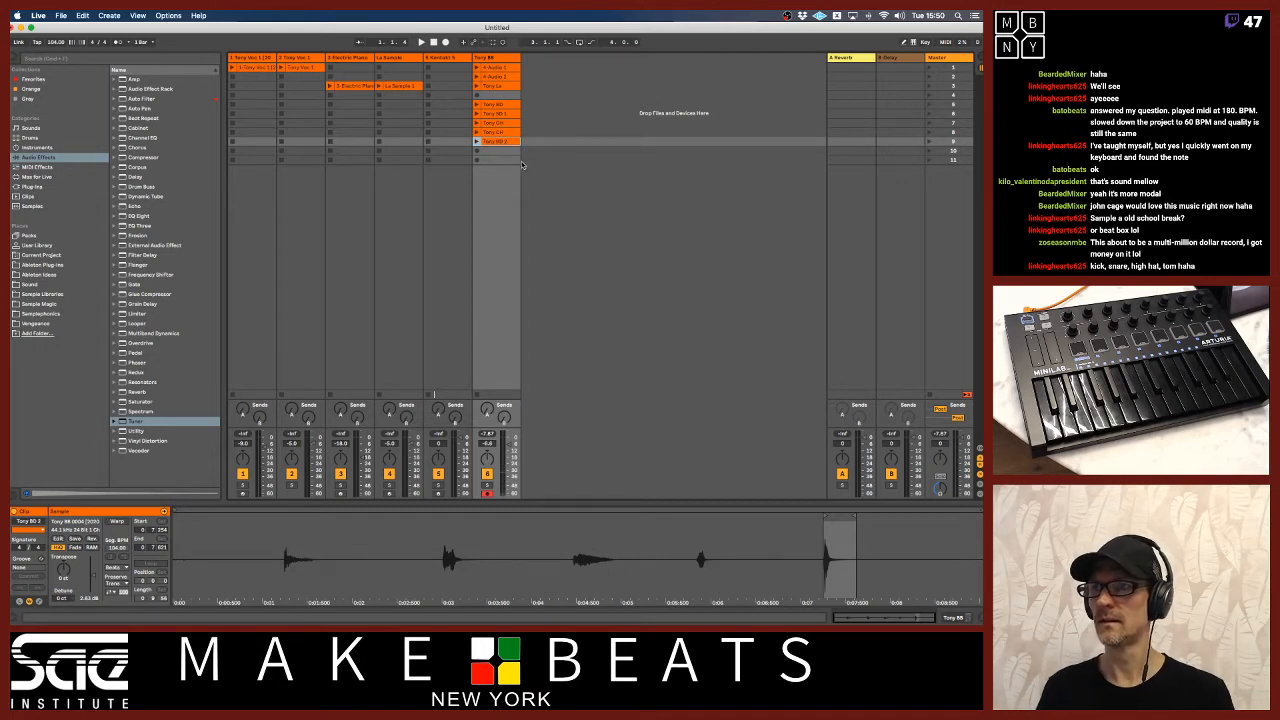
# Remove the number from the sixth-slot clip's name and rename the fifth-slot clip with the performer's name plus "BD 1".
pyautogui.click(498, 114)
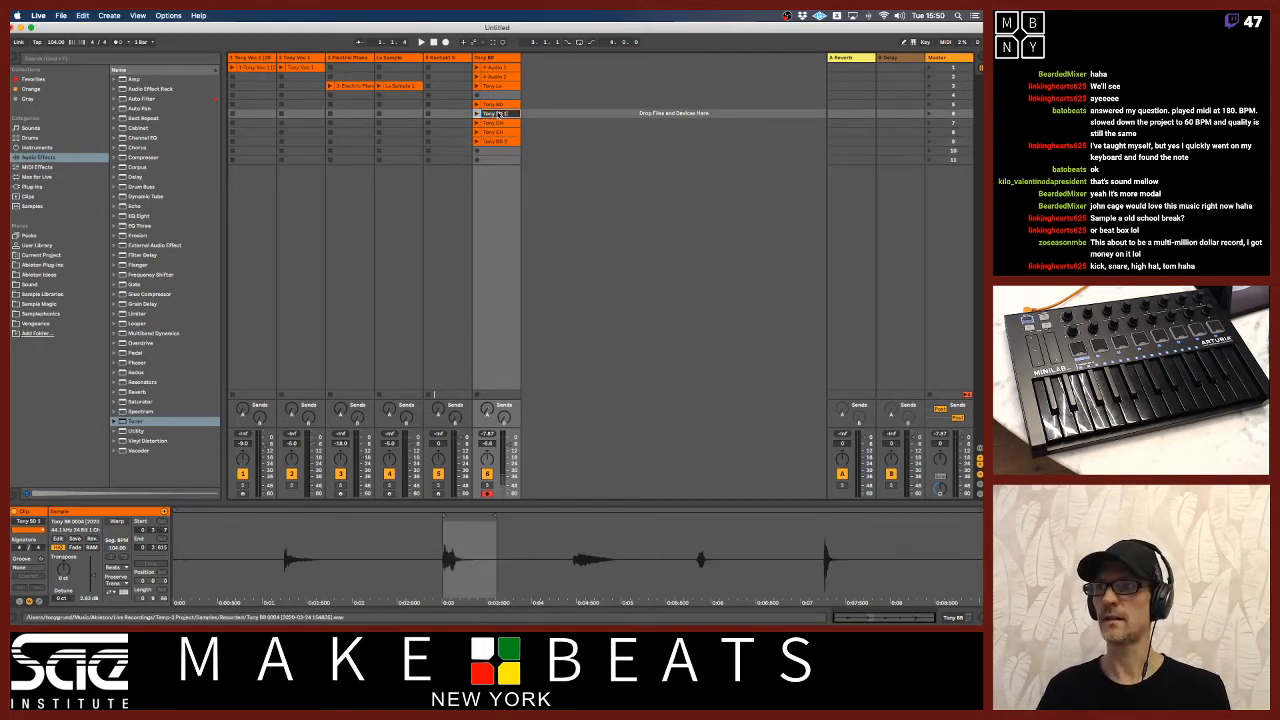
pyautogui.press('Up')
pyautogui.press('super+r')
pyautogui.press('Return')
pyautogui.press('Return')
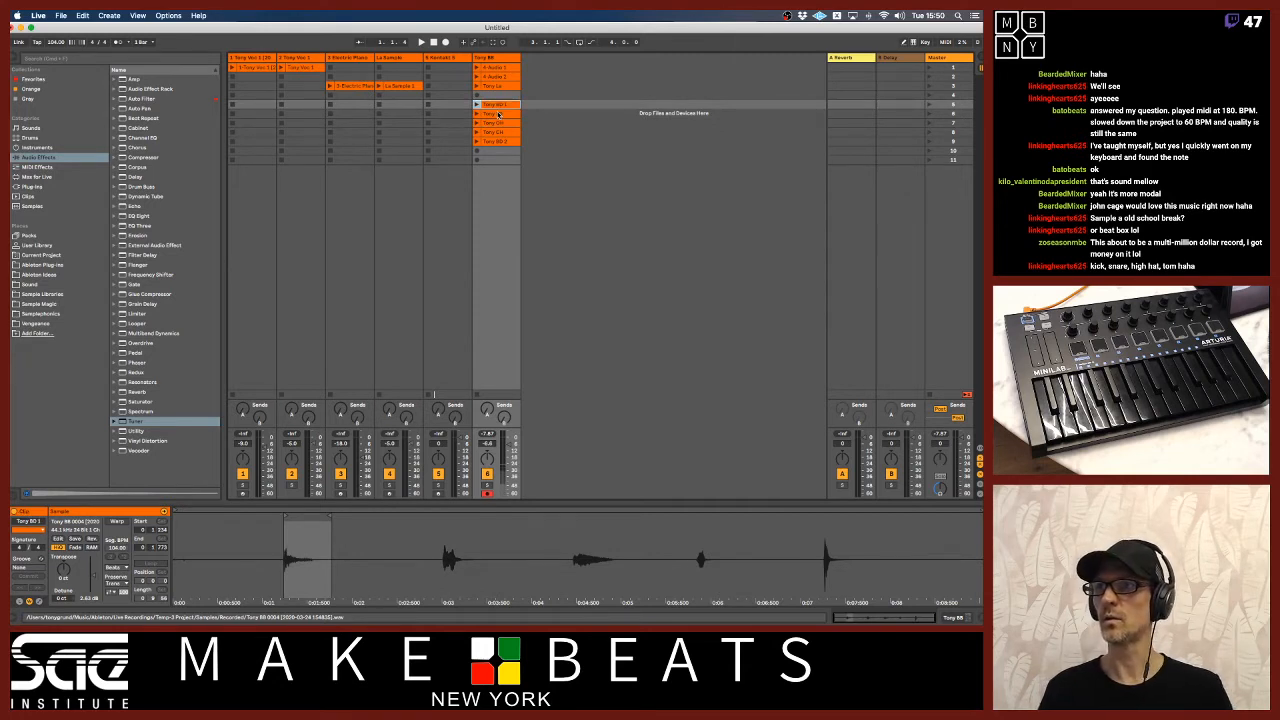
# Crop the five beatbox clips in slots five to nine together and show the cropped fifth-slot clip.
pyautogui.click(502, 141)
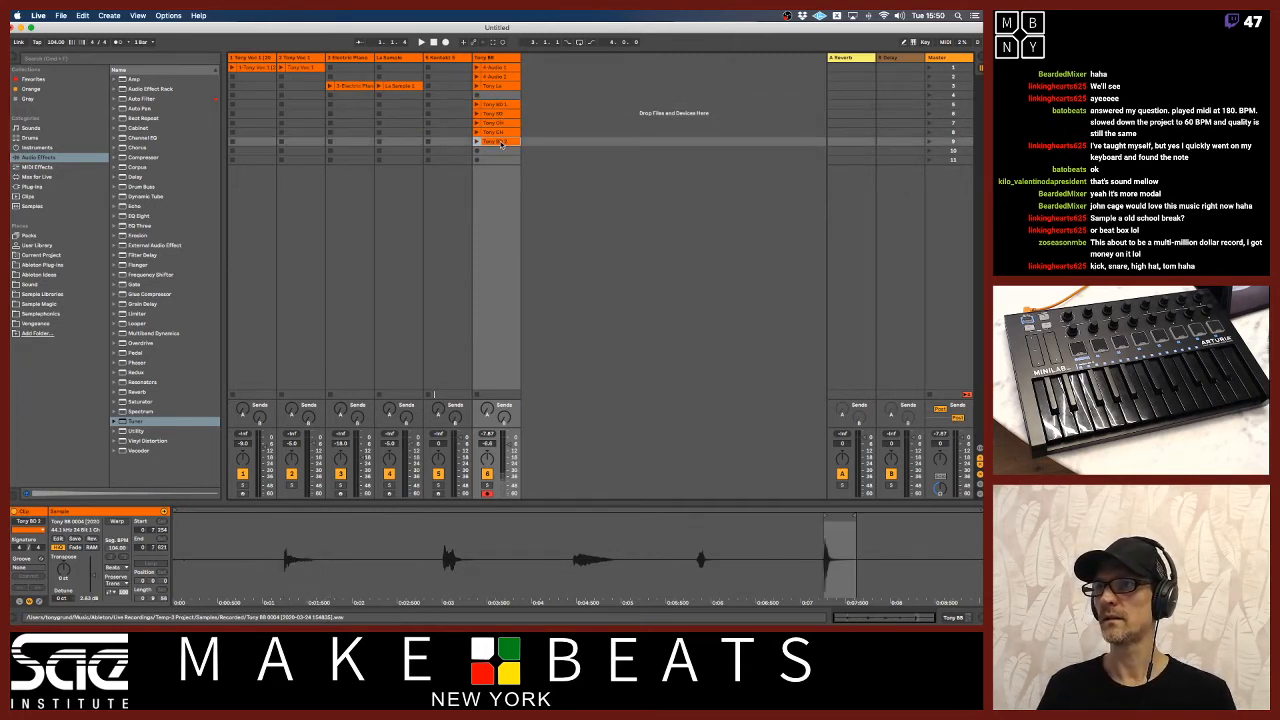
pyautogui.keyDown('shift'); pyautogui.click(498, 104); pyautogui.keyUp('shift')
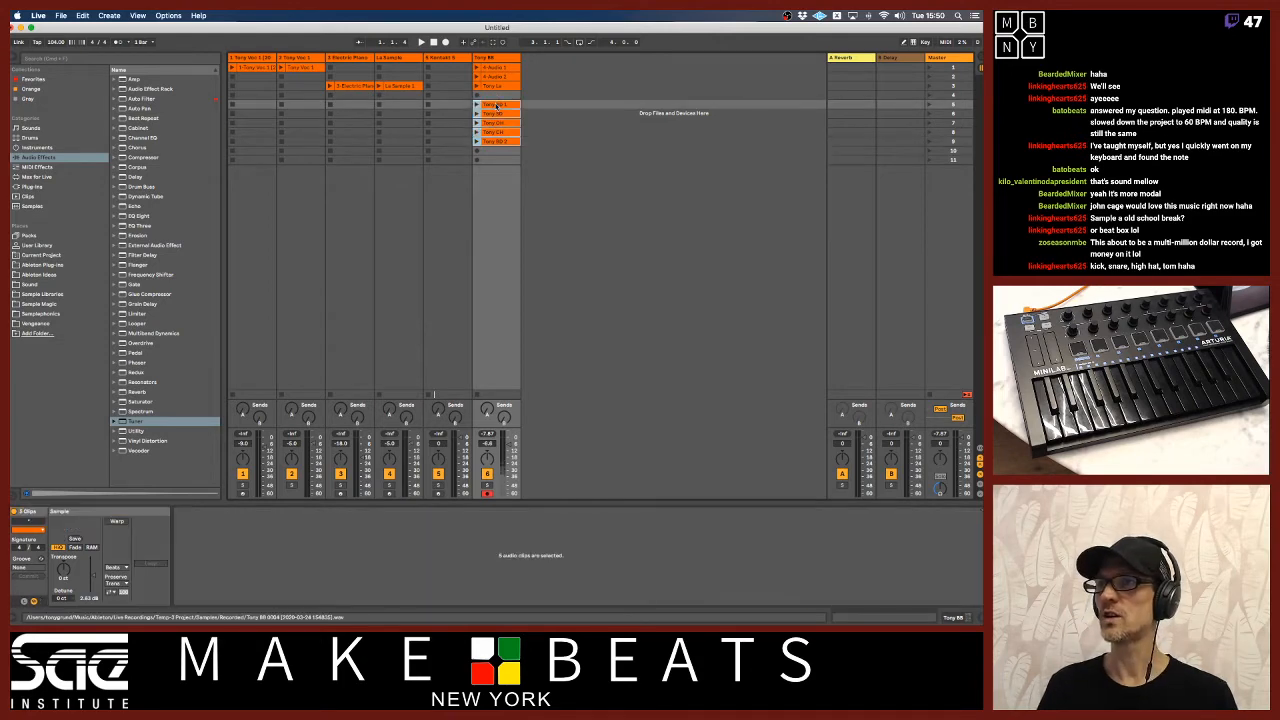
pyautogui.rightClick(498, 104)
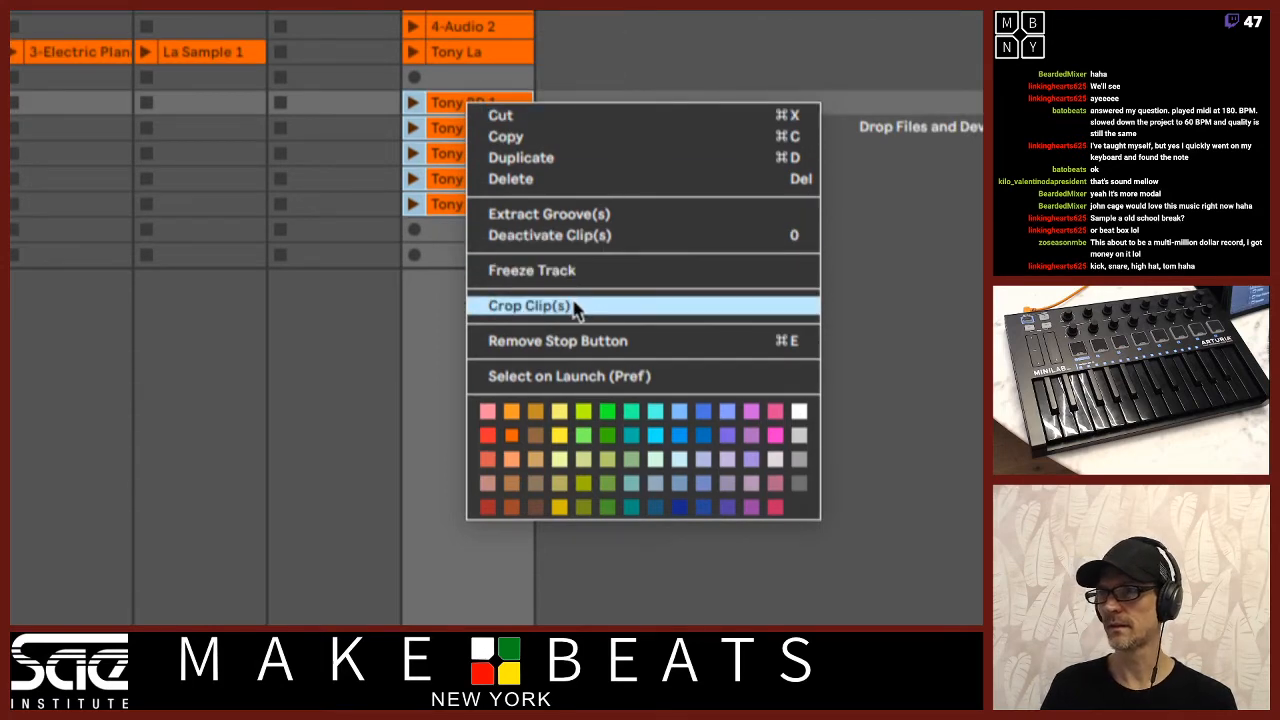
pyautogui.click(573, 305)
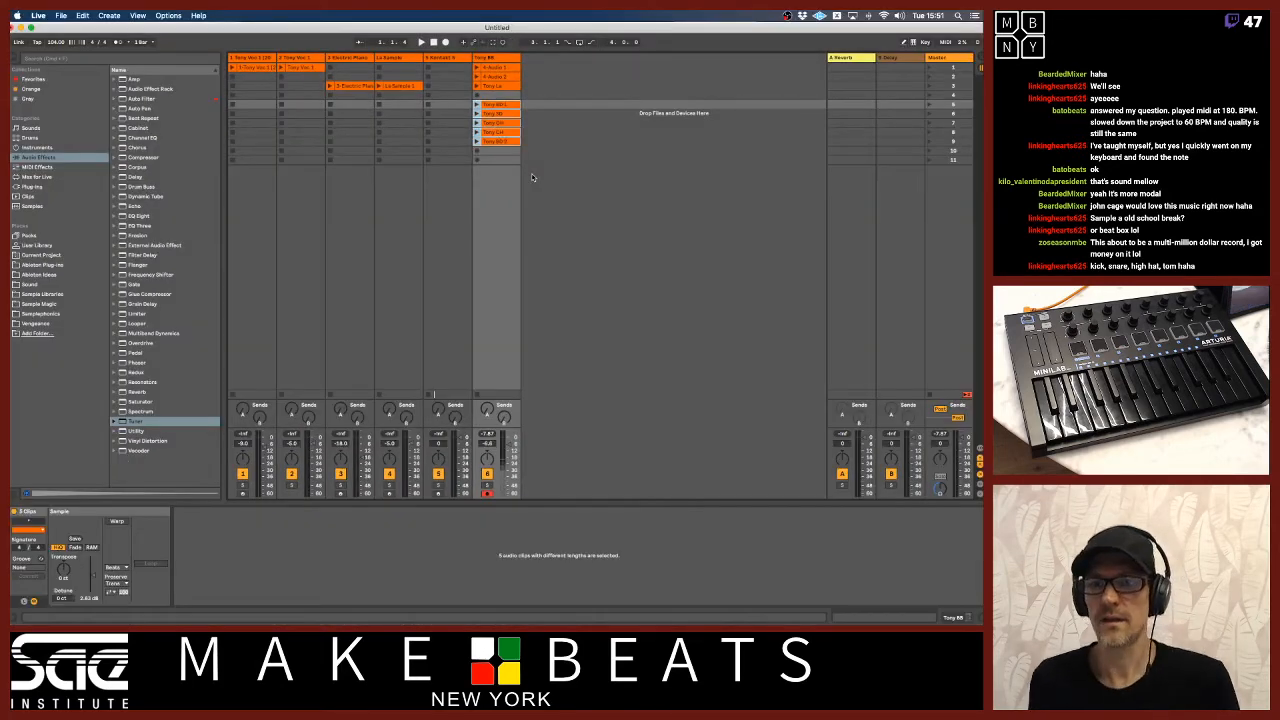
pyautogui.click(498, 104)
pyautogui.click(477, 105)
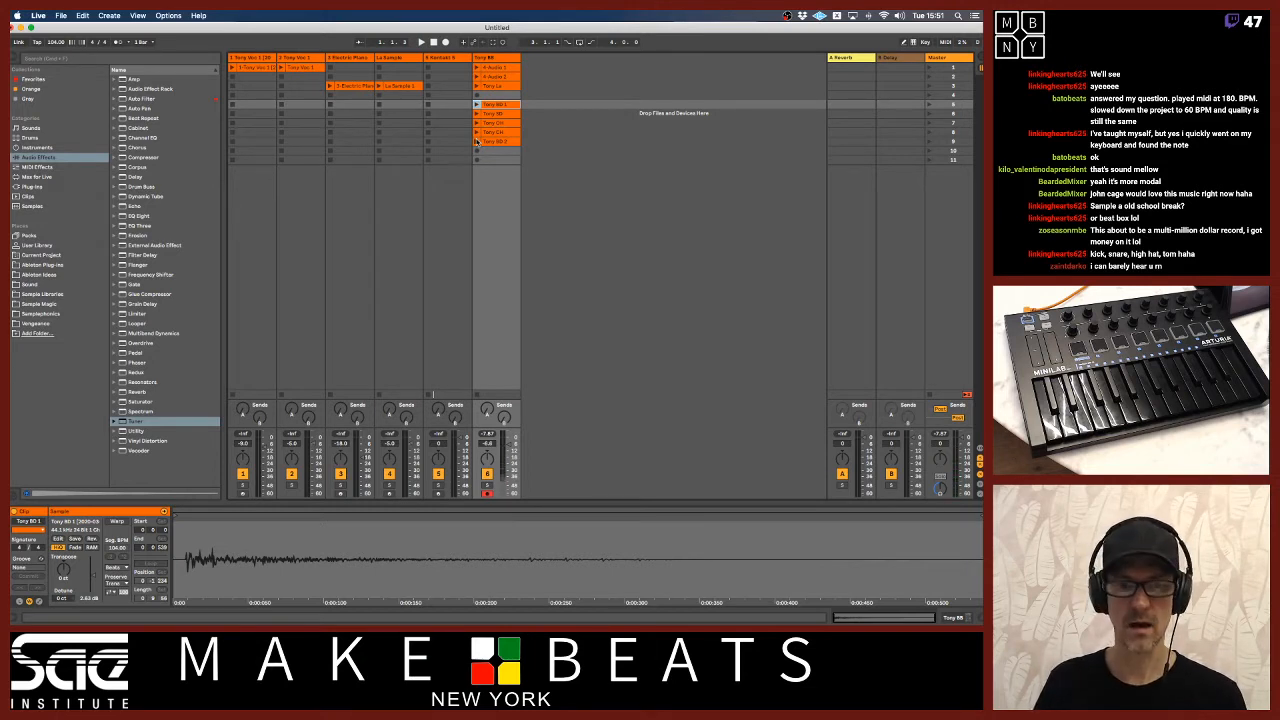
# Raise the microphone's input volume to a little above half in the macOS Sound preferences and return to the Live set.
pyautogui.click(18, 15)
pyautogui.click(50, 45)
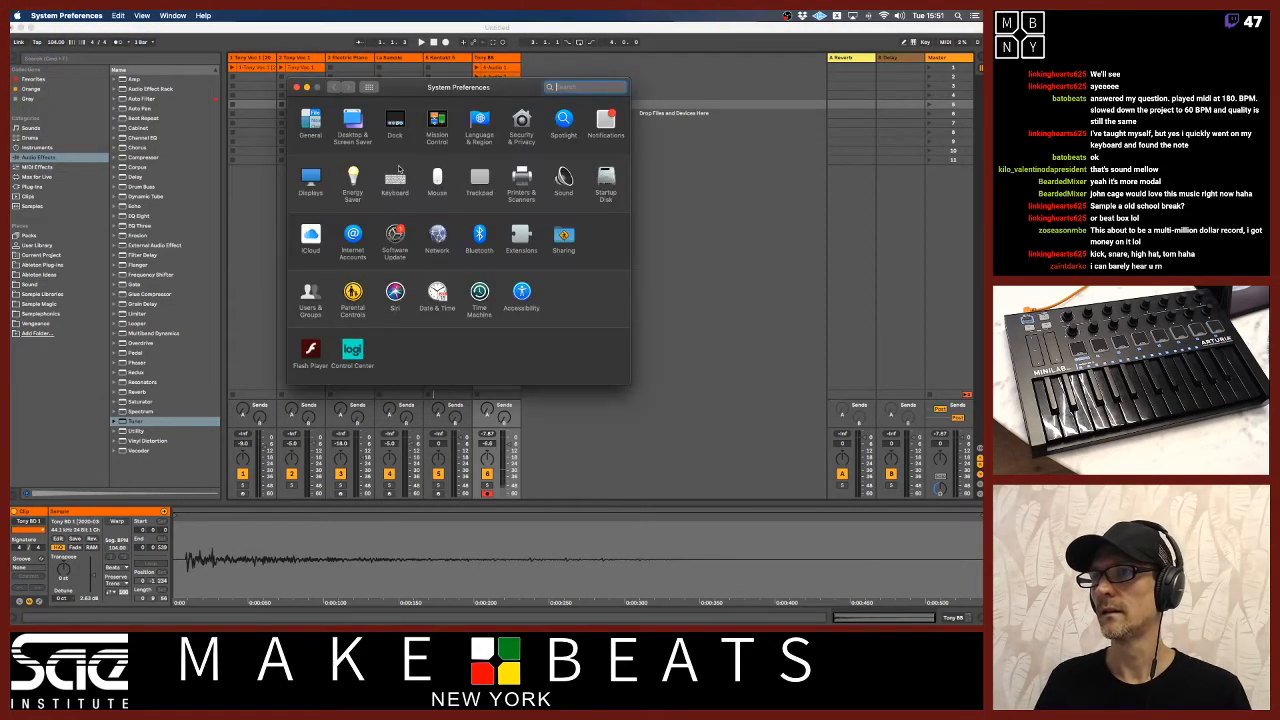
pyautogui.click(564, 178)
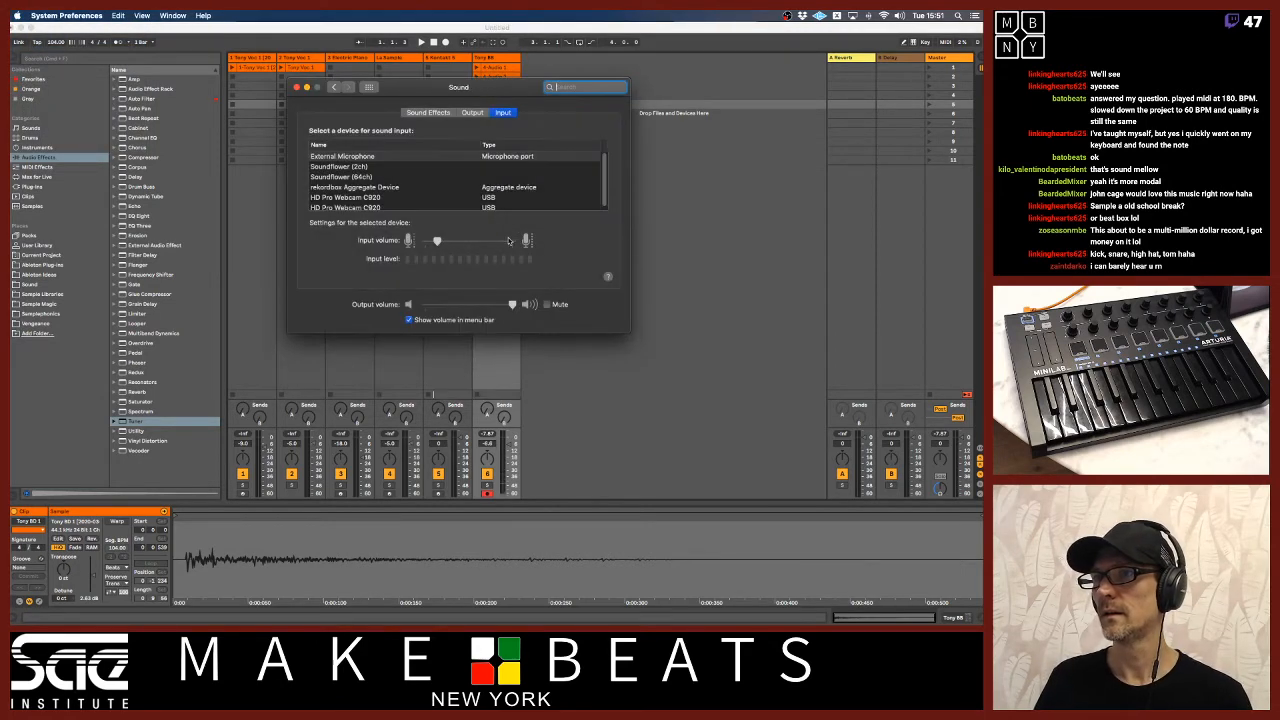
pyautogui.moveTo(440, 241); pyautogui.dragTo(490, 244)
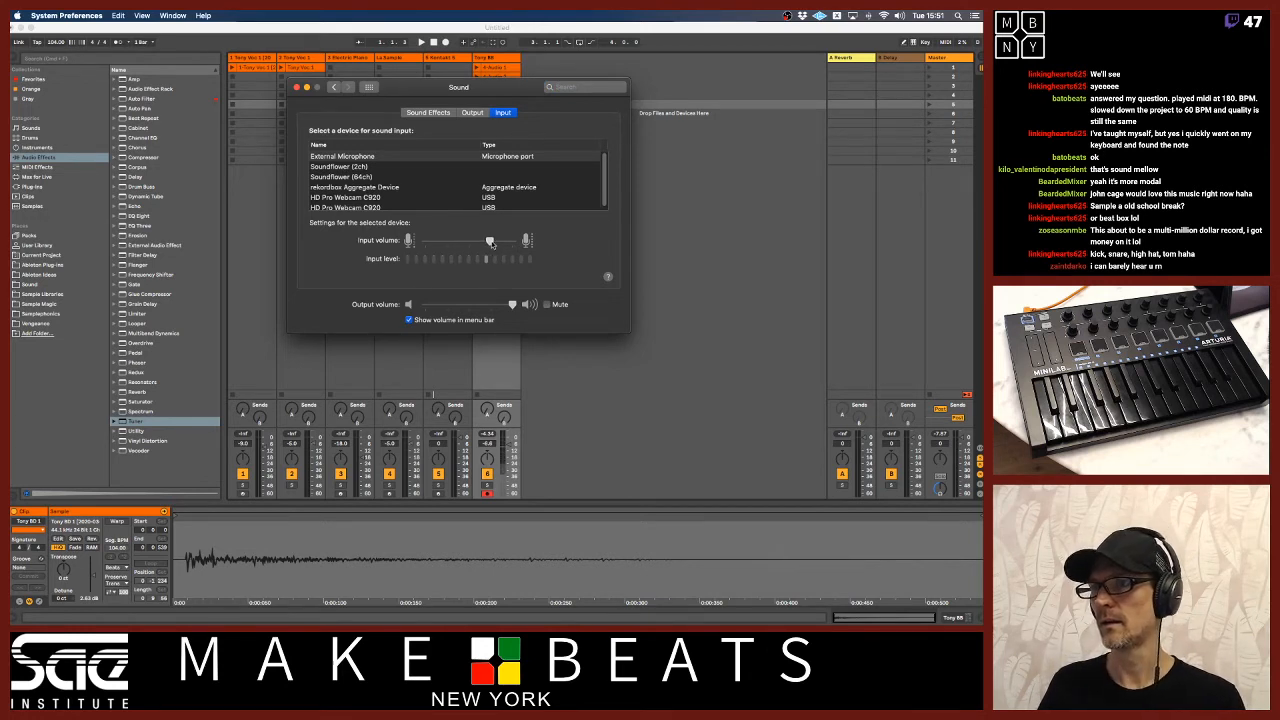
pyautogui.moveTo(491, 243)
pyautogui.mouseDown()
pyautogui.moveTo(471, 244)
pyautogui.moveTo(482, 246)
pyautogui.mouseUp()
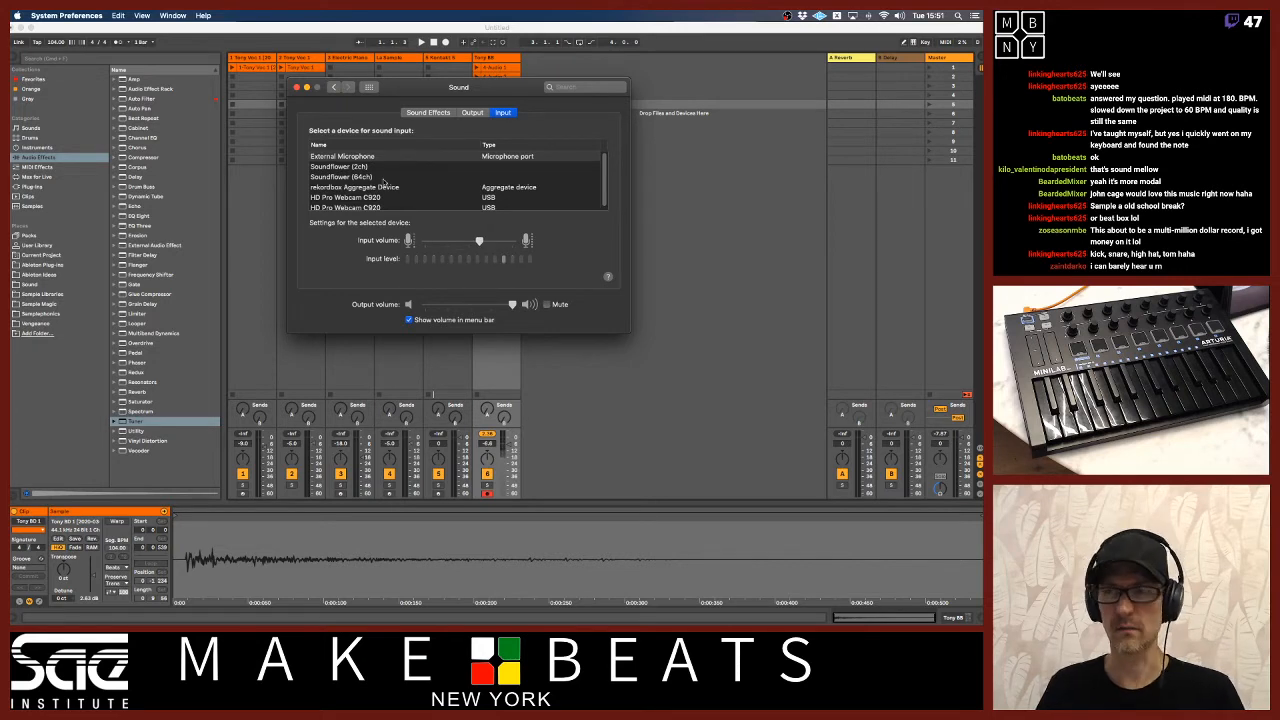
pyautogui.click(296, 88)
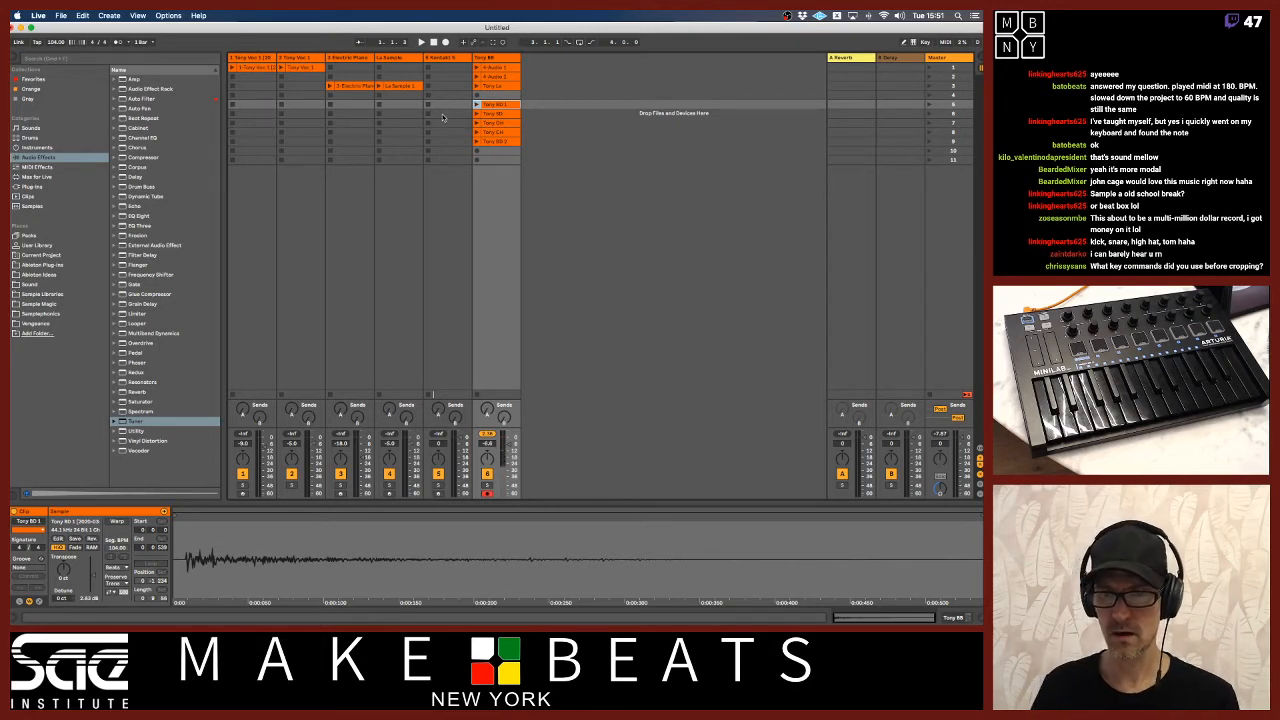
# Examine the cropped clips in slots six to nine one by one.
pyautogui.click(498, 114)
pyautogui.click(494, 122)
pyautogui.click(494, 132)
pyautogui.click(494, 141)
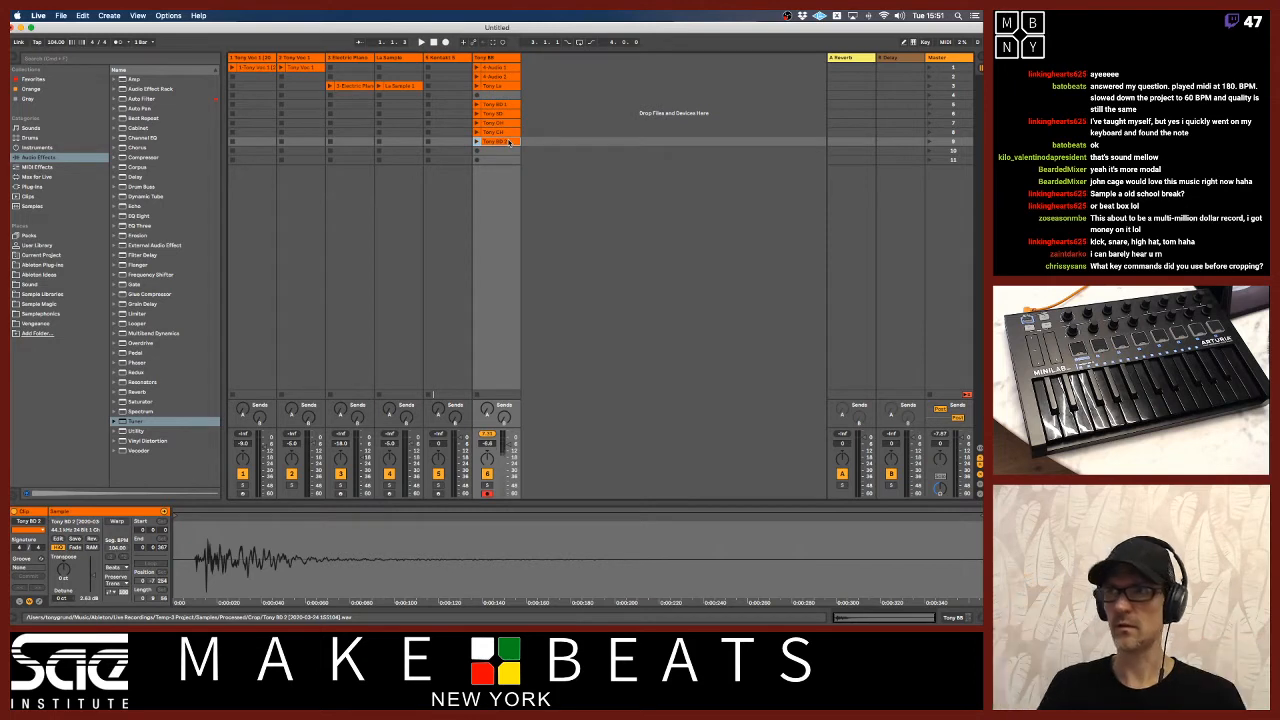
# Copy the ninth-slot clip to the tenth slot and delete the copy.
pyautogui.moveTo(508, 144); pyautogui.dragTo(506, 151)
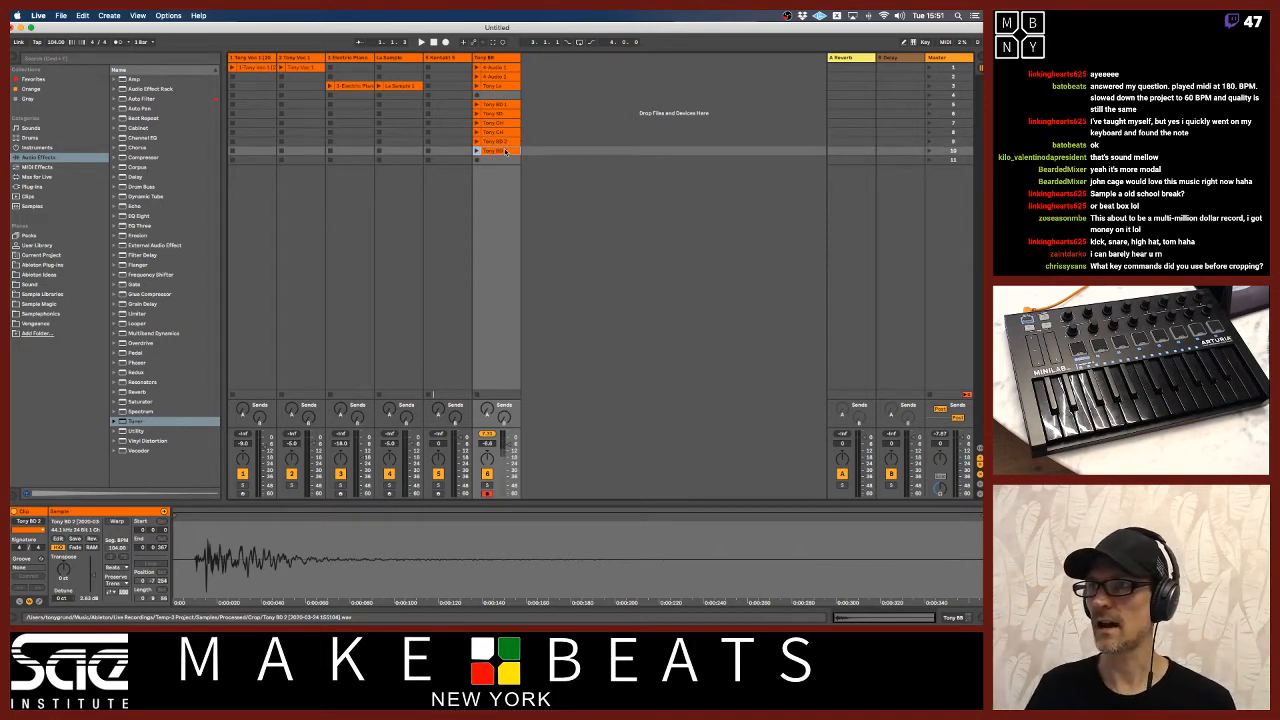
pyautogui.press('Delete')
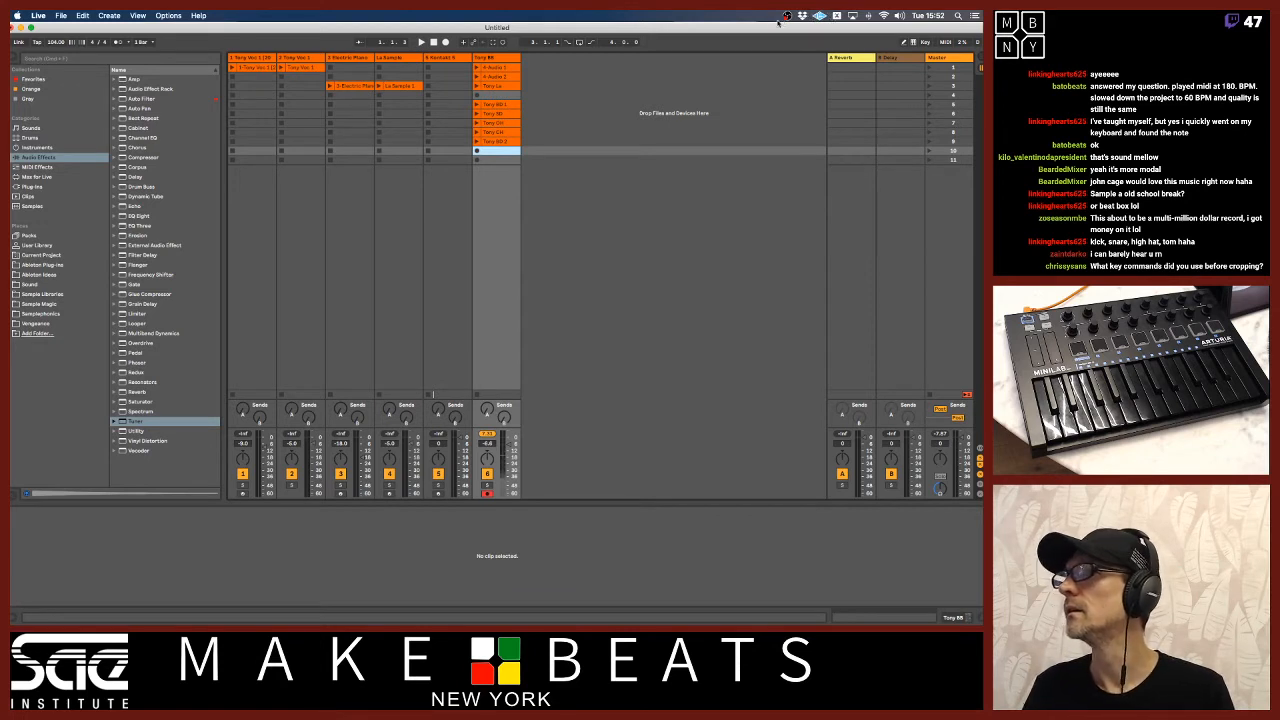
# Launch KeyCastr to display keystrokes, and demonstrate copying the ninth-slot clip to the eleventh slot before deleting the copy.
pyautogui.moveTo(663, 617)
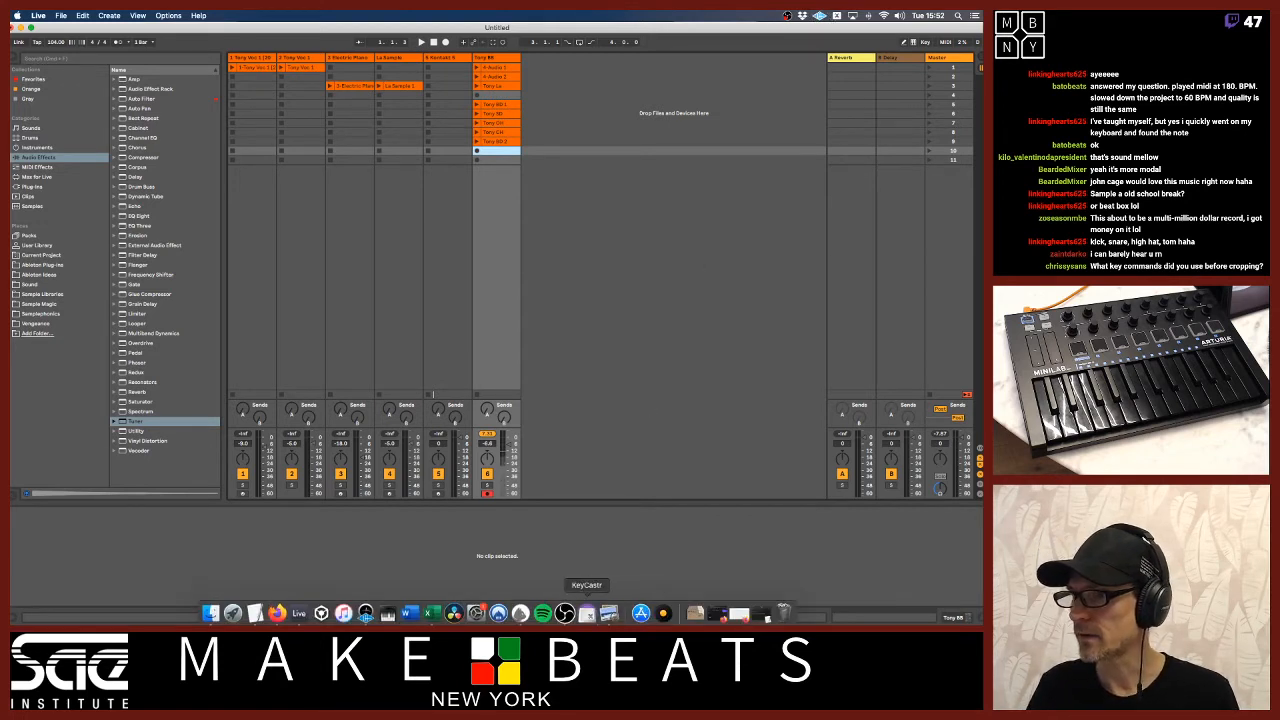
pyautogui.click(587, 613)
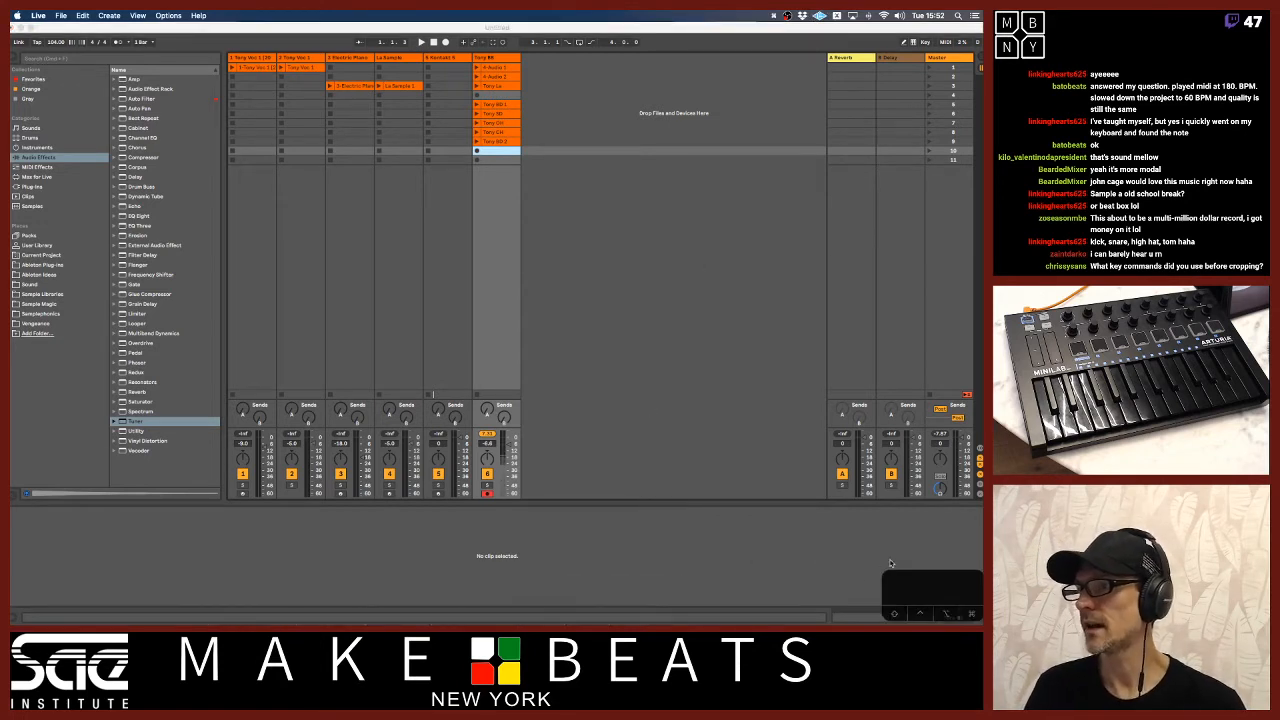
pyautogui.click(503, 145)
pyautogui.moveTo(504, 142); pyautogui.dragTo(503, 160)
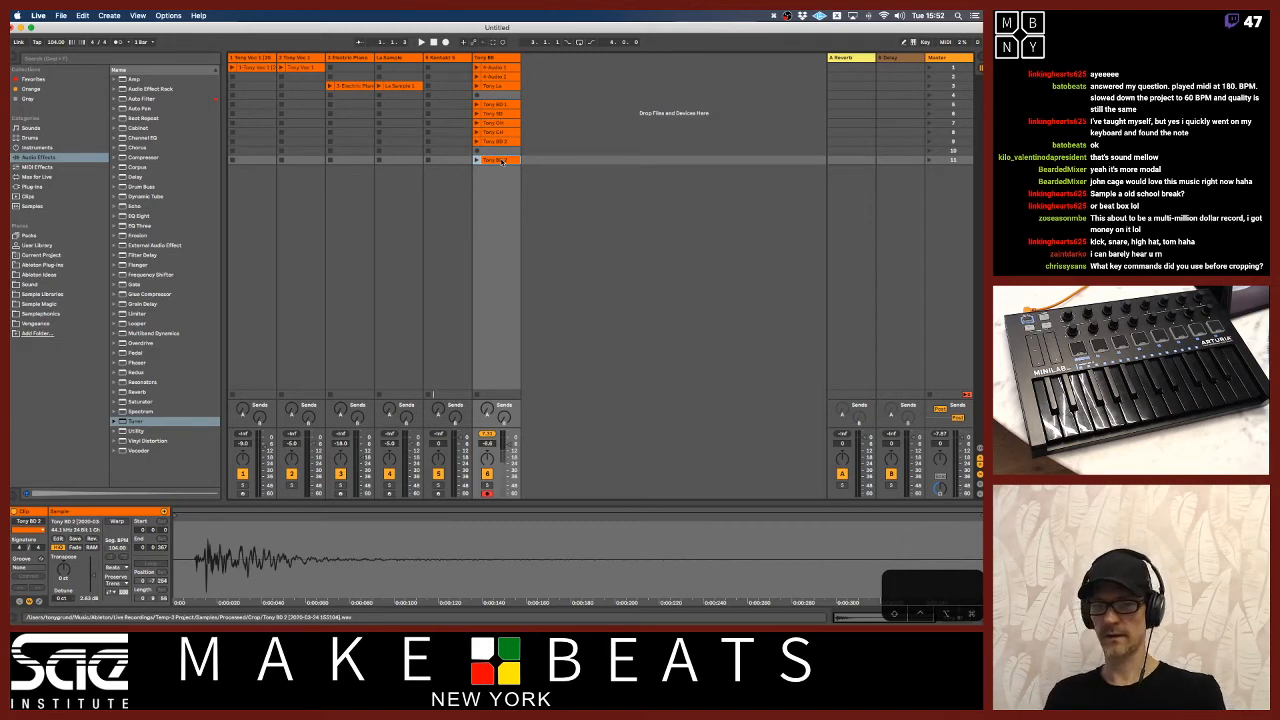
pyautogui.press('Delete')
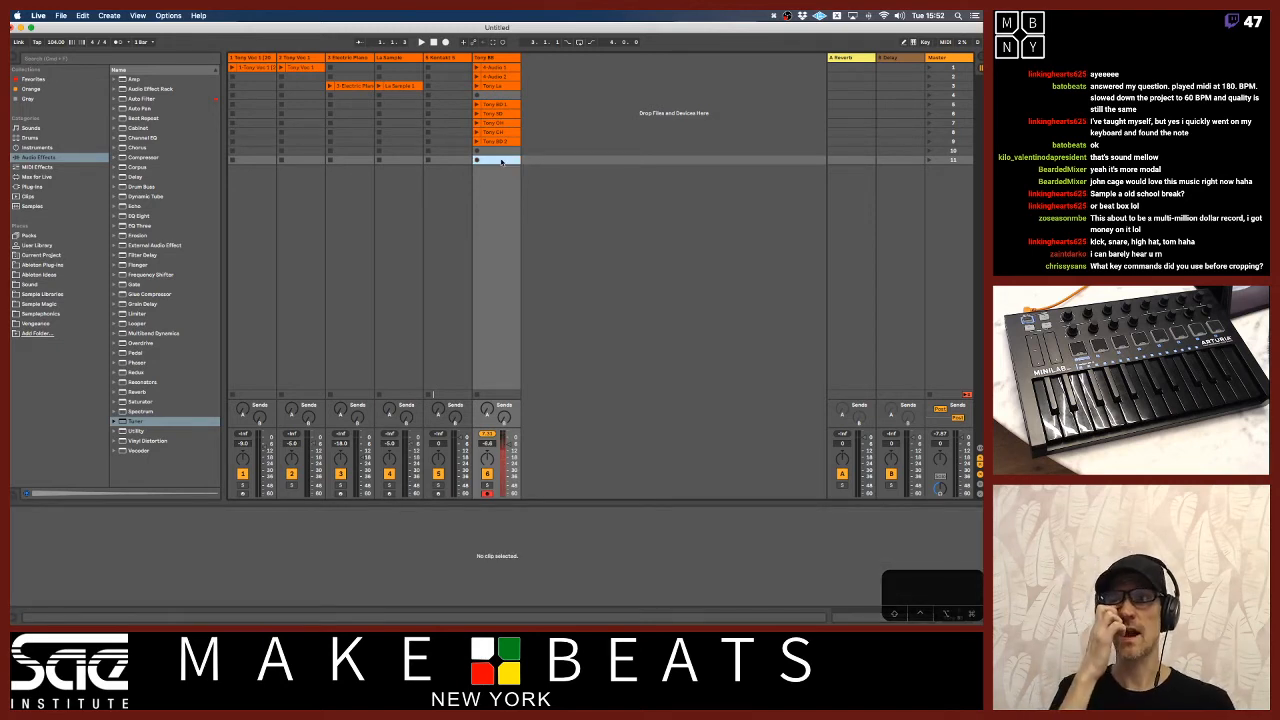
# Demonstrate duplicating clips from the beatbox group with the Duplicate command and delete the duplicates.
pyautogui.click(510, 105)
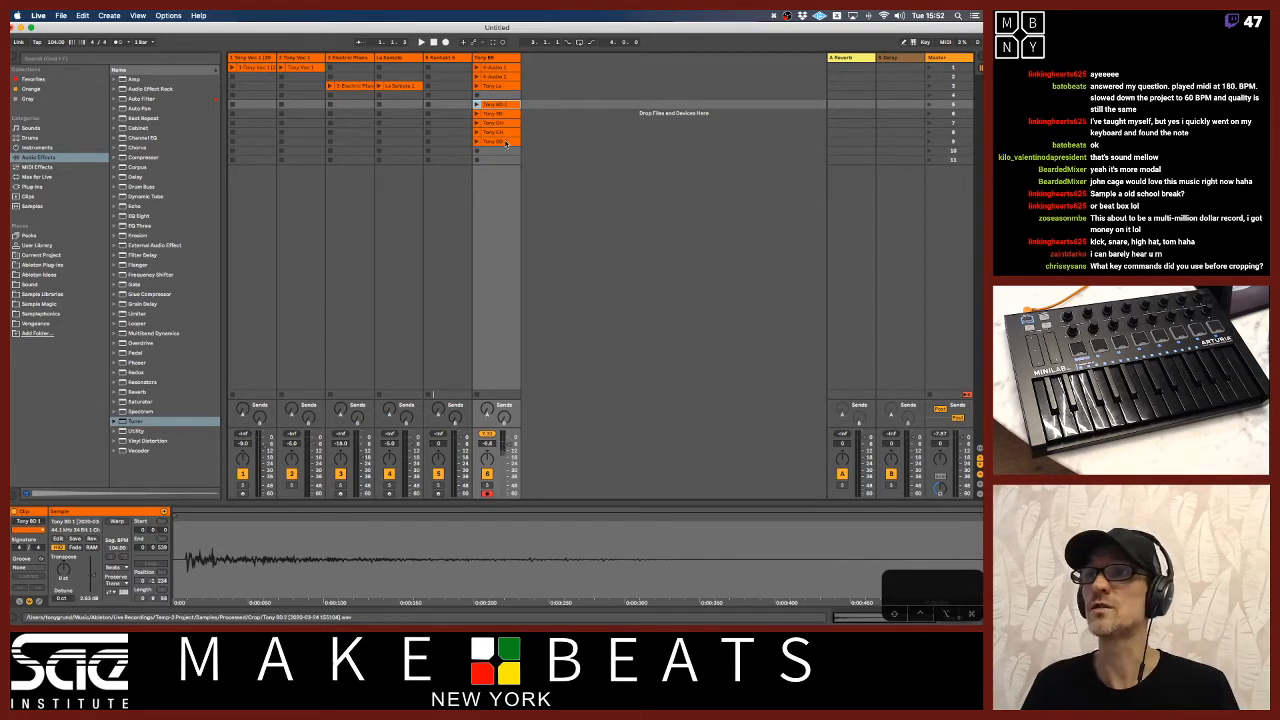
pyautogui.click(506, 143)
pyautogui.hotkey('ctrl', 'd')
pyautogui.press('super+d')
pyautogui.press('Delete')
pyautogui.click(501, 152)
pyautogui.press('Delete')
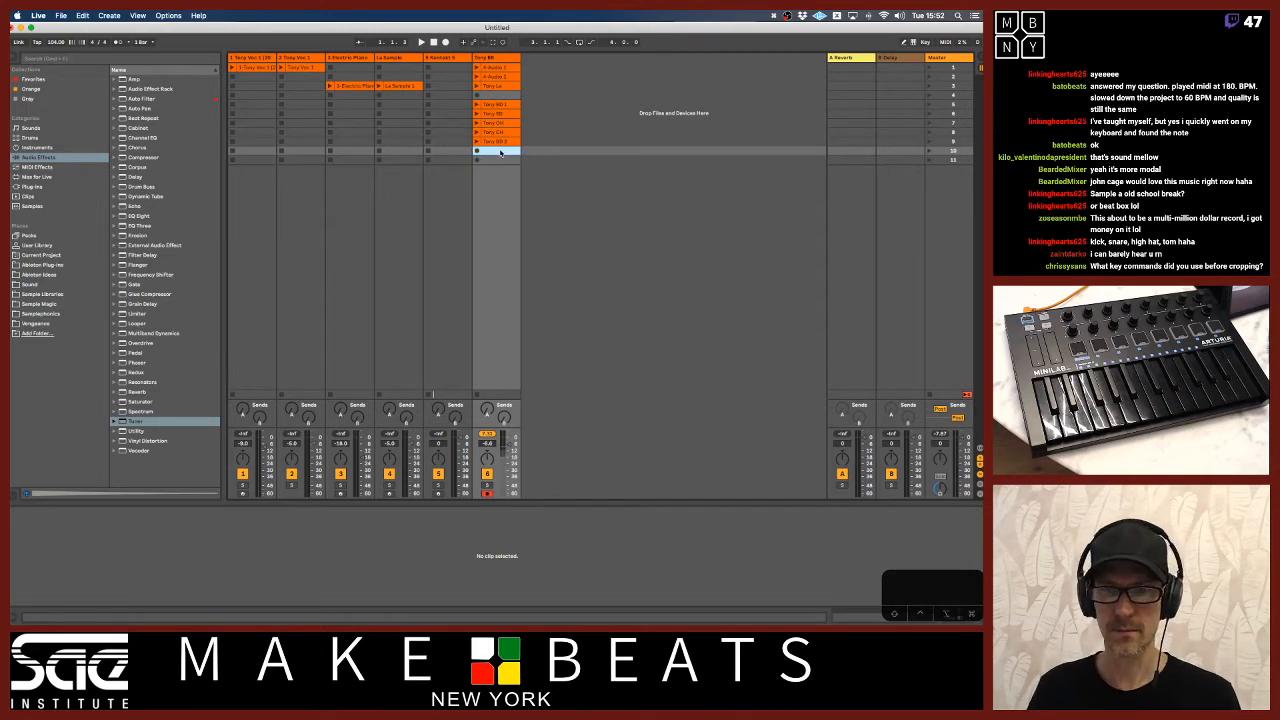
# Insert a new MIDI track directly after the beatbox track.
pyautogui.click(501, 106)
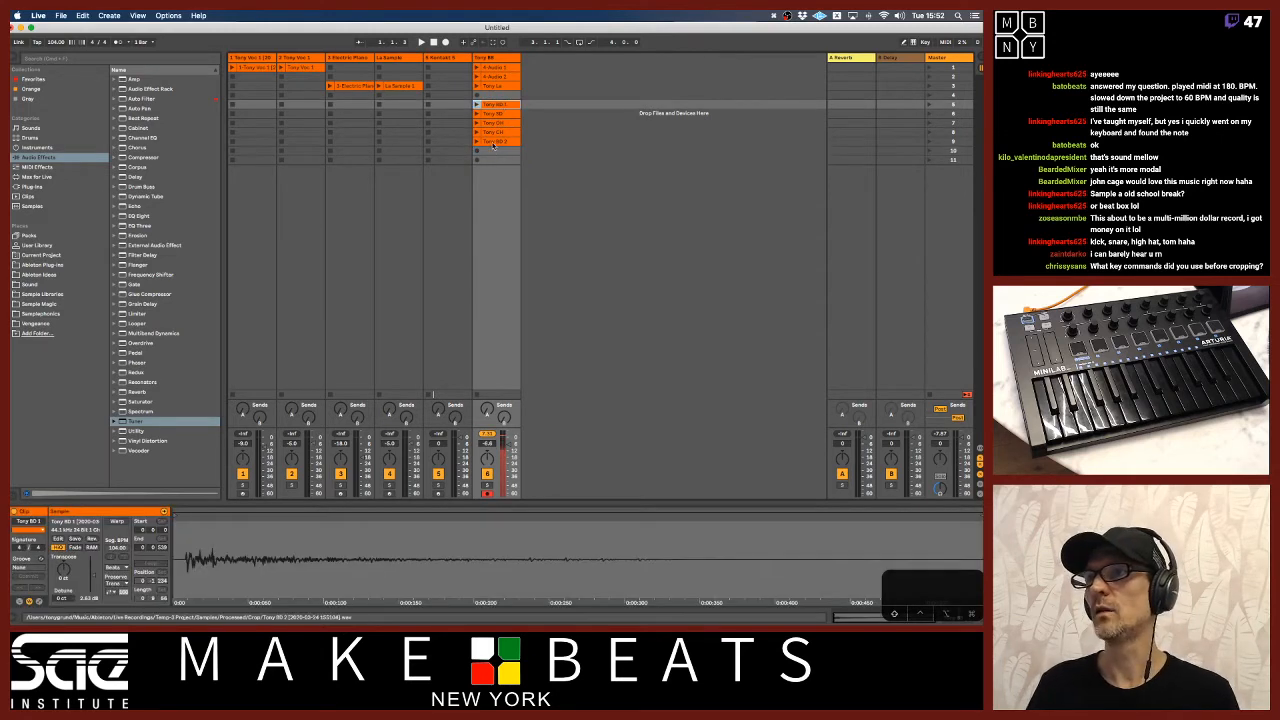
pyautogui.keyDown('shift'); pyautogui.click(493, 142); pyautogui.keyUp('shift')
pyautogui.click(484, 58)
pyautogui.press('super+shift+t')
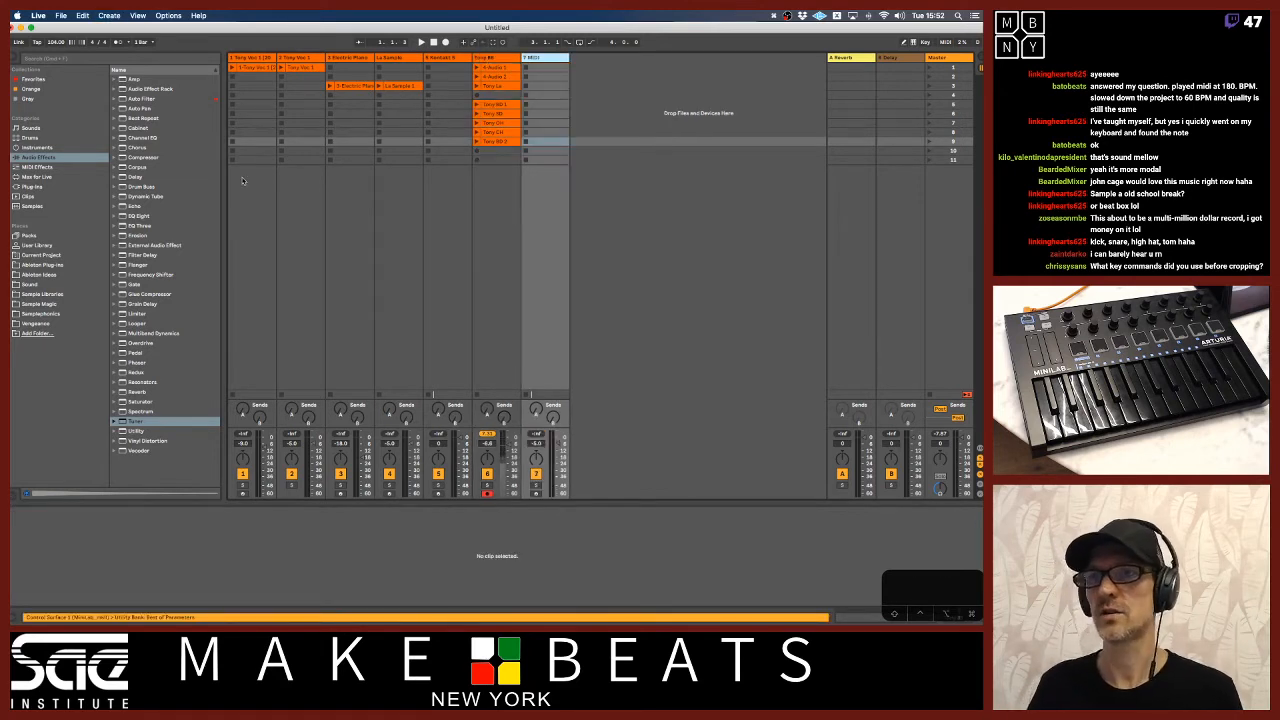
# Search the plug-ins for "kont" and add Kontakt 5 to the Orange collection.
pyautogui.click(37, 187)
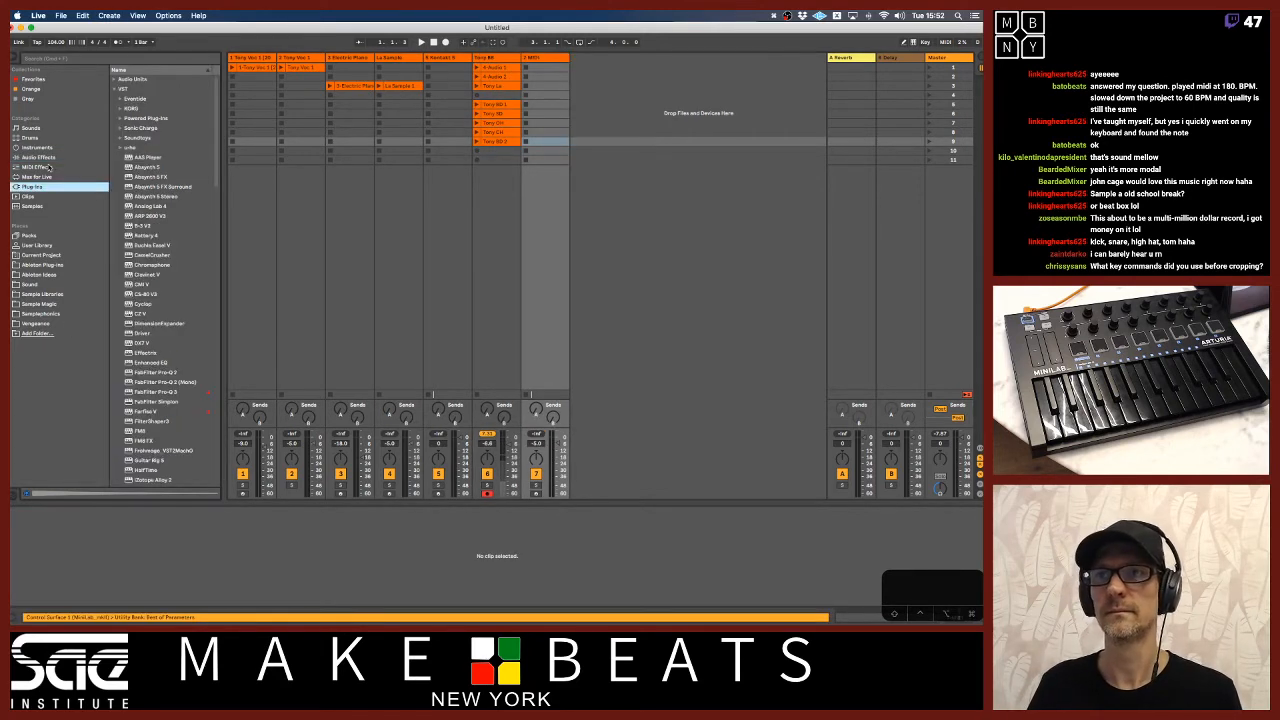
pyautogui.click(90, 62)
pyautogui.write('kont')
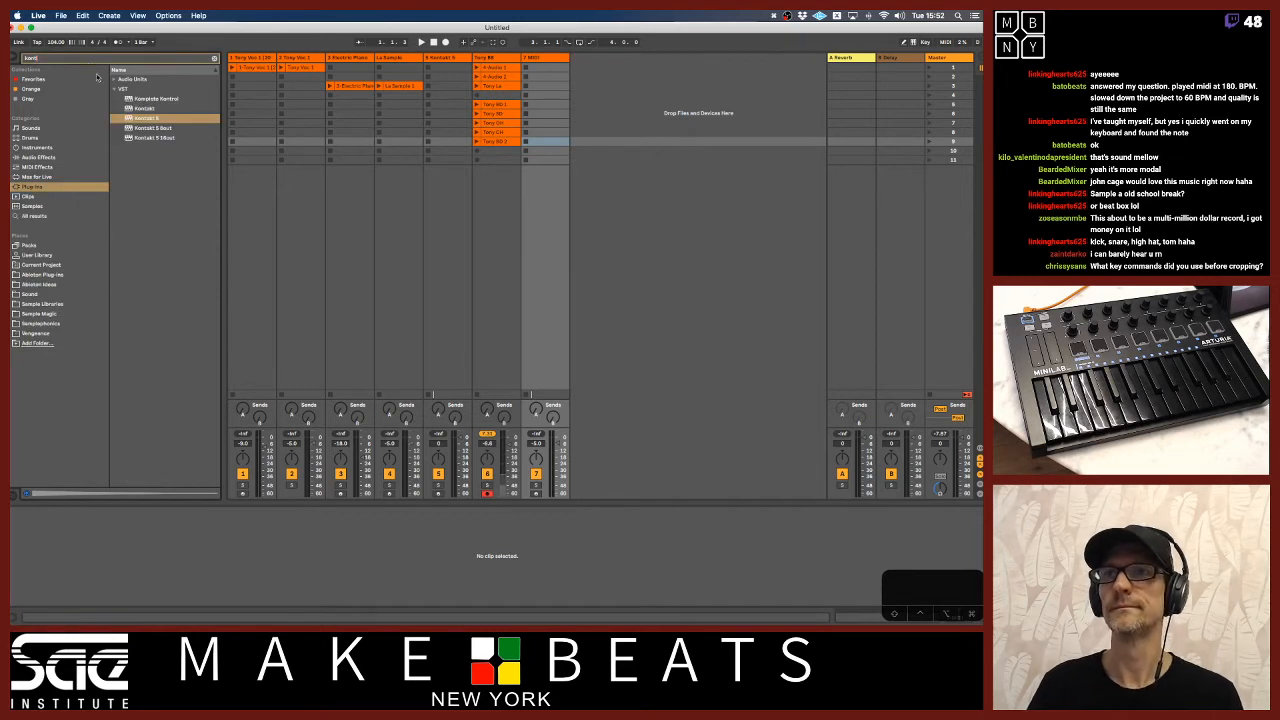
pyautogui.click(133, 120)
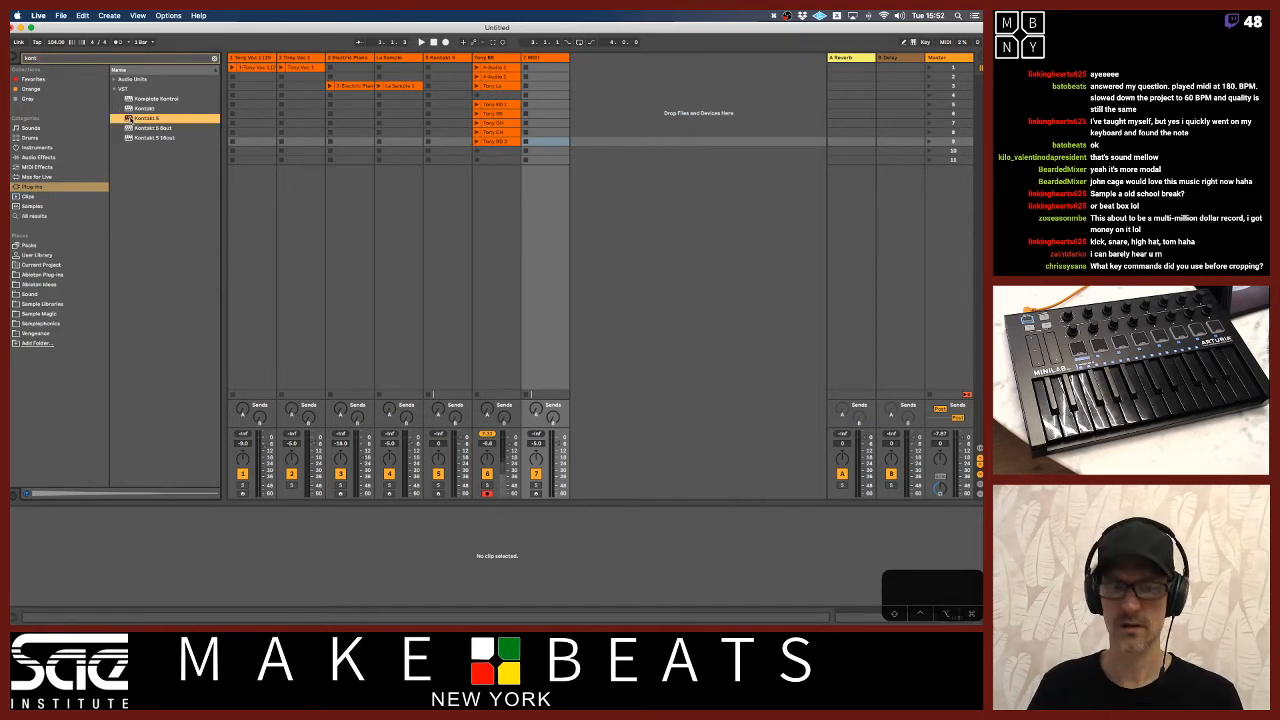
pyautogui.click(53, 90)
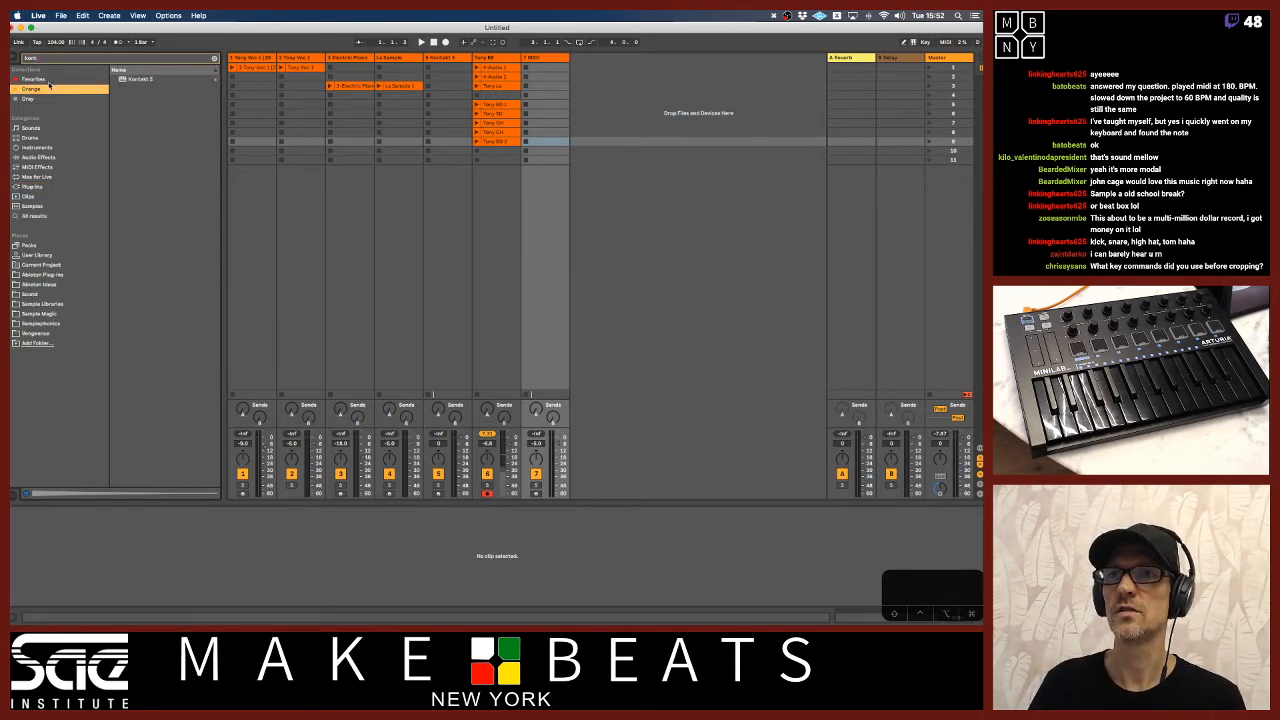
# Clear the browser search and add Kontakt 5 to the Favorites collection.
pyautogui.click(49, 79)
pyautogui.click(213, 58)
pyautogui.click(60, 89)
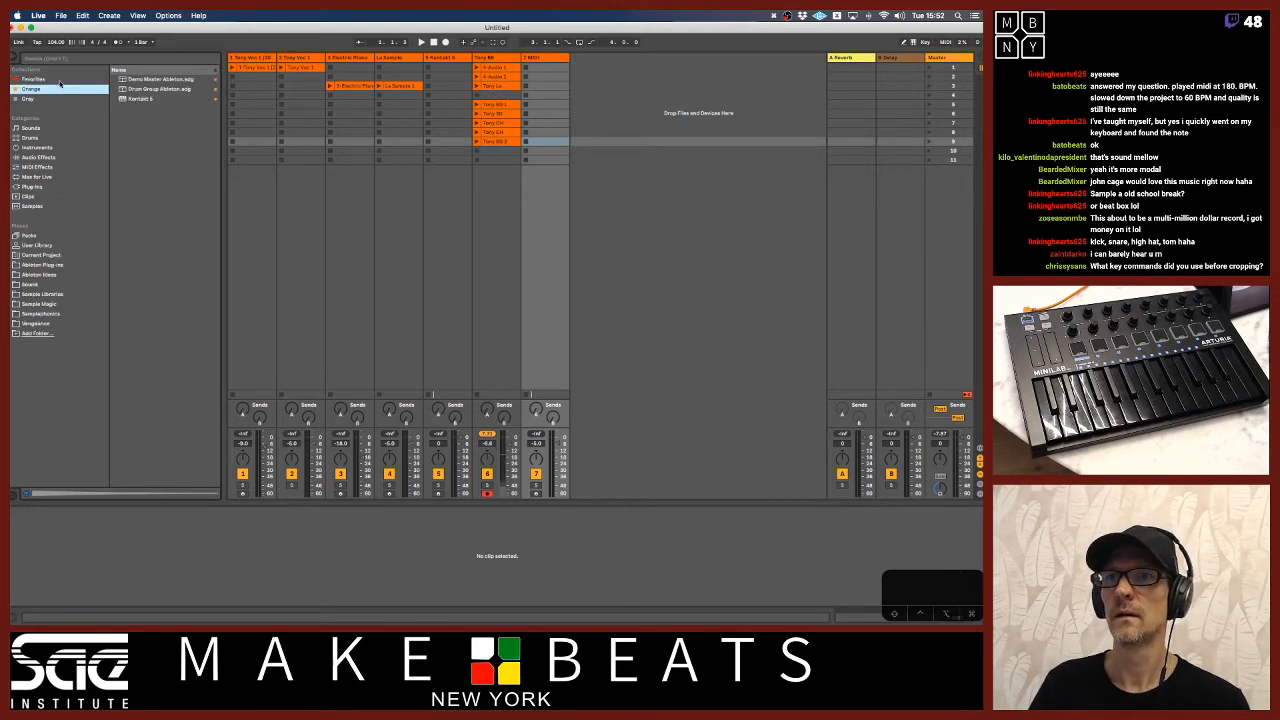
pyautogui.click(60, 81)
pyautogui.click(56, 90)
pyautogui.click(123, 99)
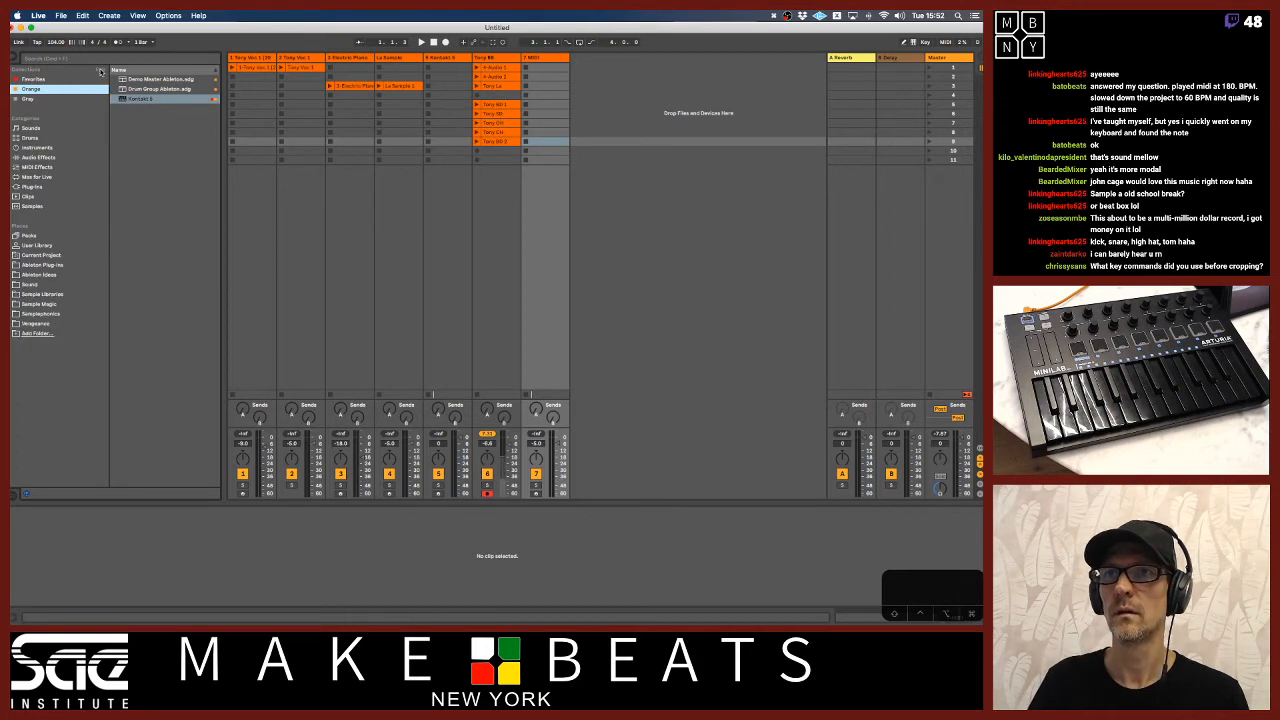
pyautogui.click(64, 80)
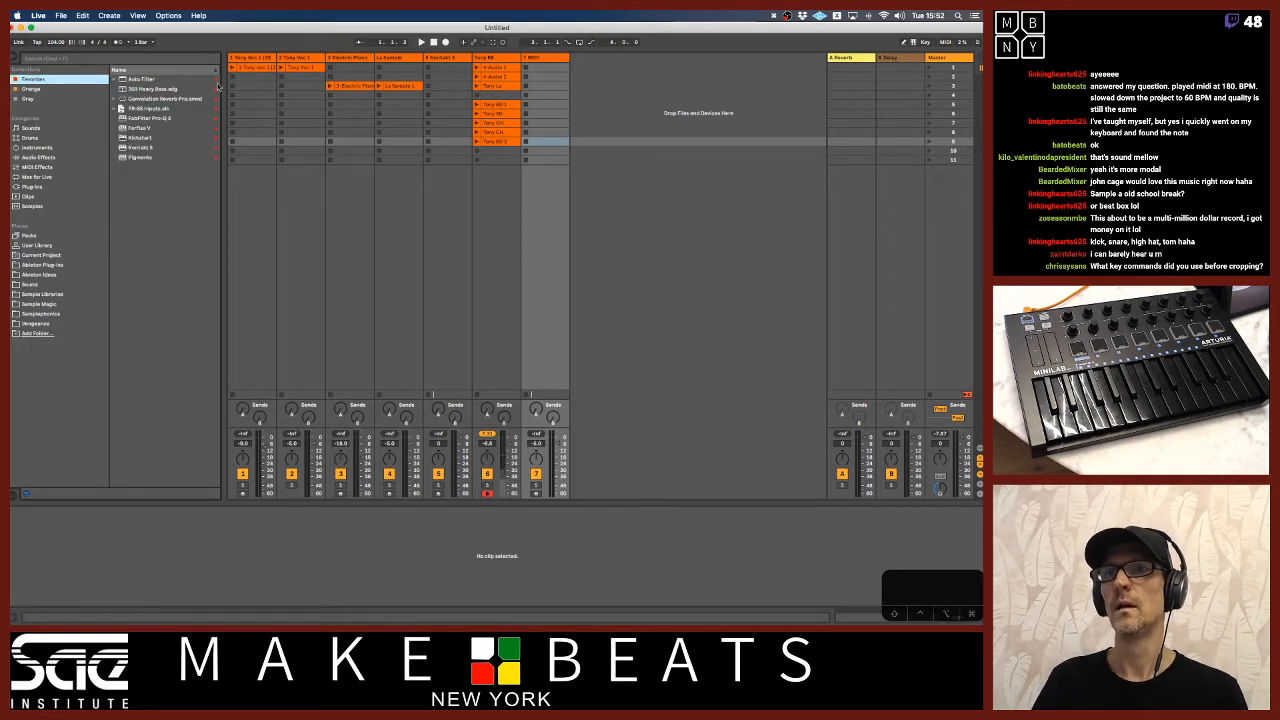
# Load Kontakt 5 from the Favorites collection onto the new MIDI track.
pyautogui.click(553, 60)
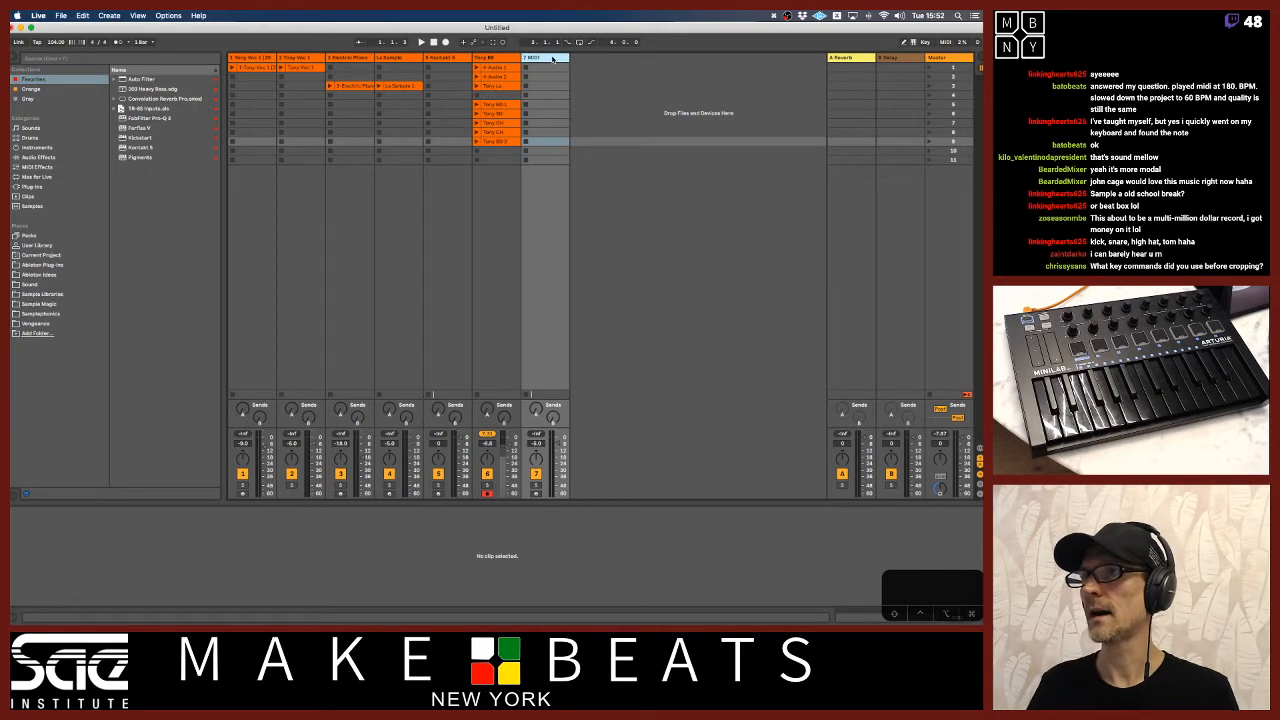
pyautogui.click(140, 147)
pyautogui.doubleClick(140, 147)
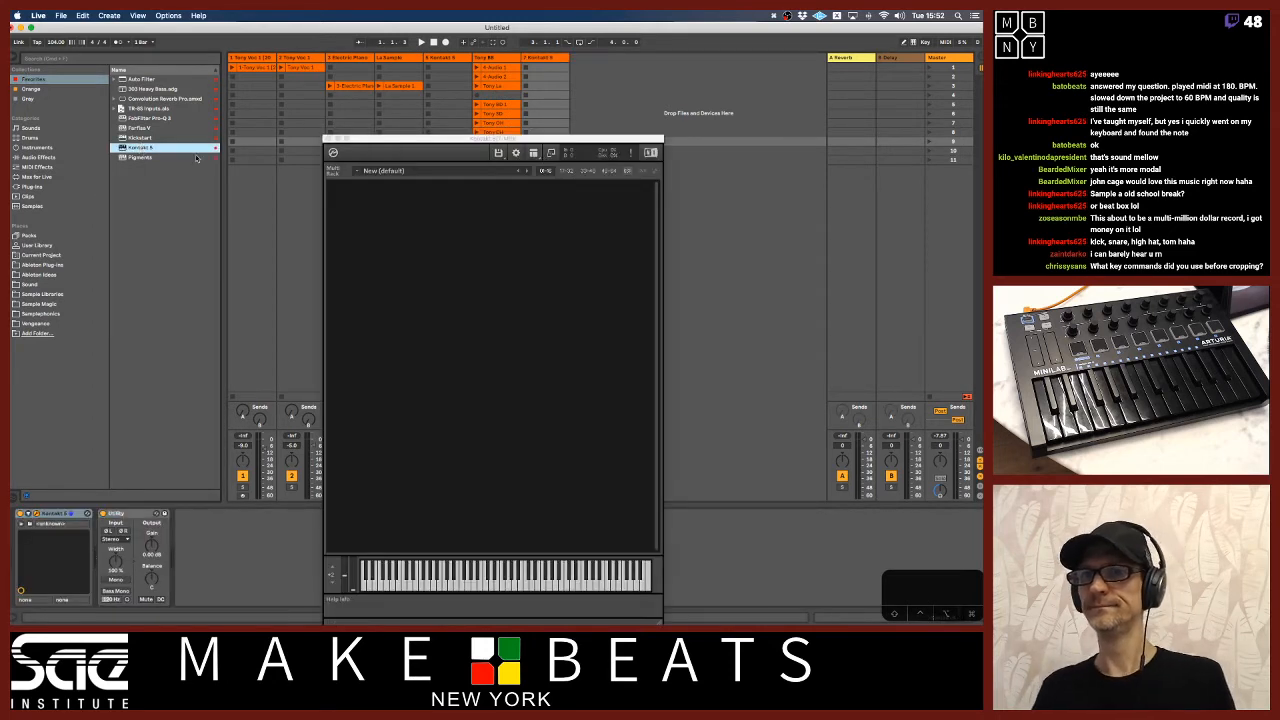
# Load the Tony BD 1 clip into Kontakt as a new instrument and open its Mapping Editor.
pyautogui.moveTo(507, 137); pyautogui.dragTo(705, 75)
pyautogui.moveTo(570, 160); pyautogui.dragTo(570, 160)
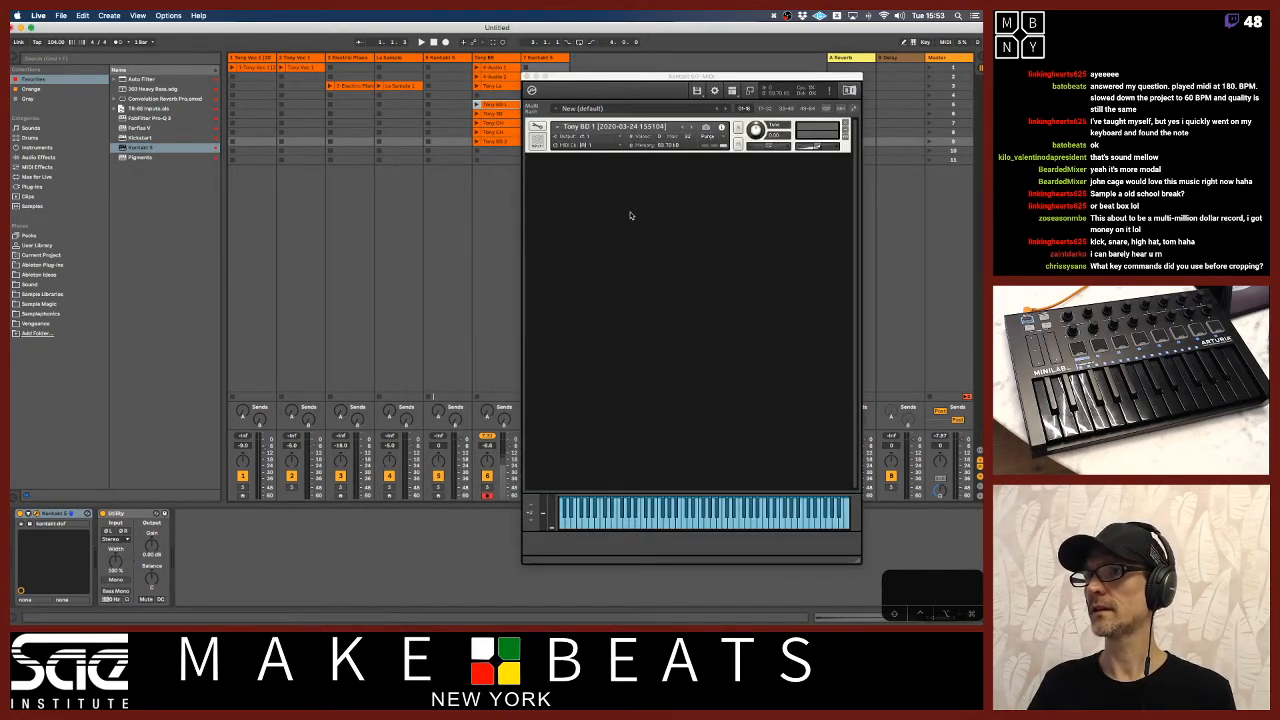
pyautogui.click(537, 127)
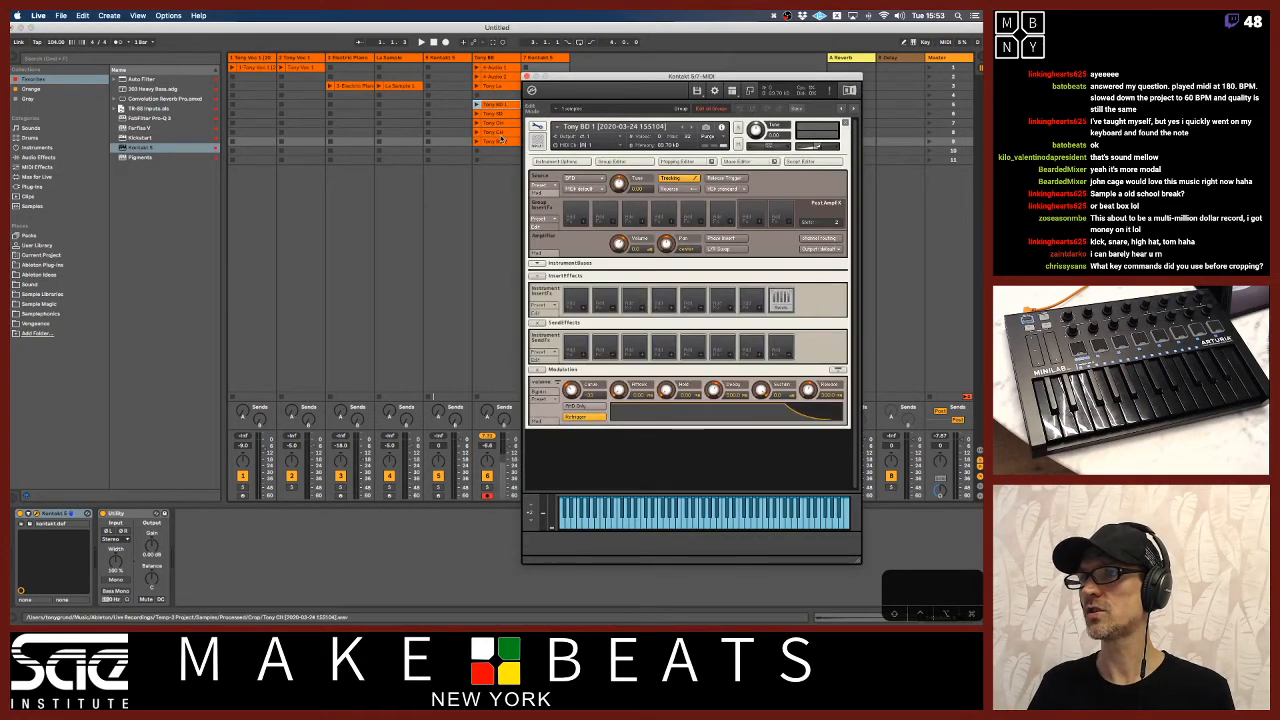
pyautogui.click(680, 162)
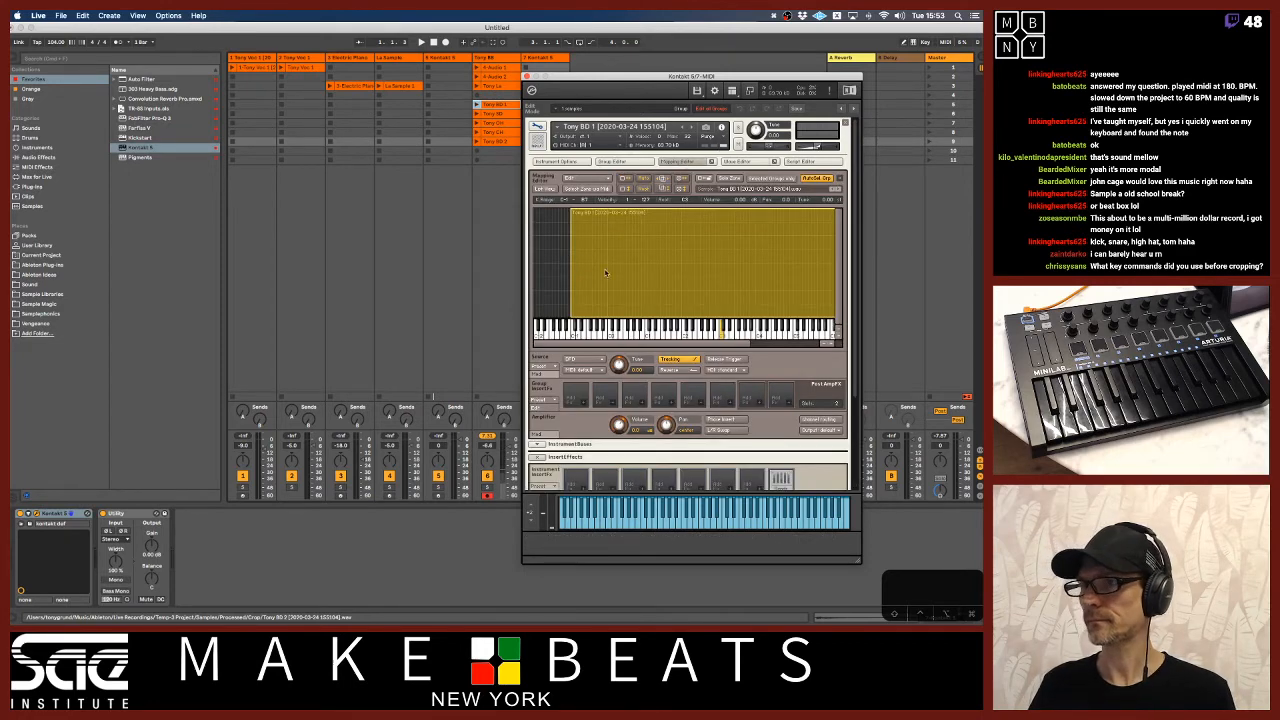
pyautogui.moveTo(652, 344); pyautogui.dragTo(683, 344)
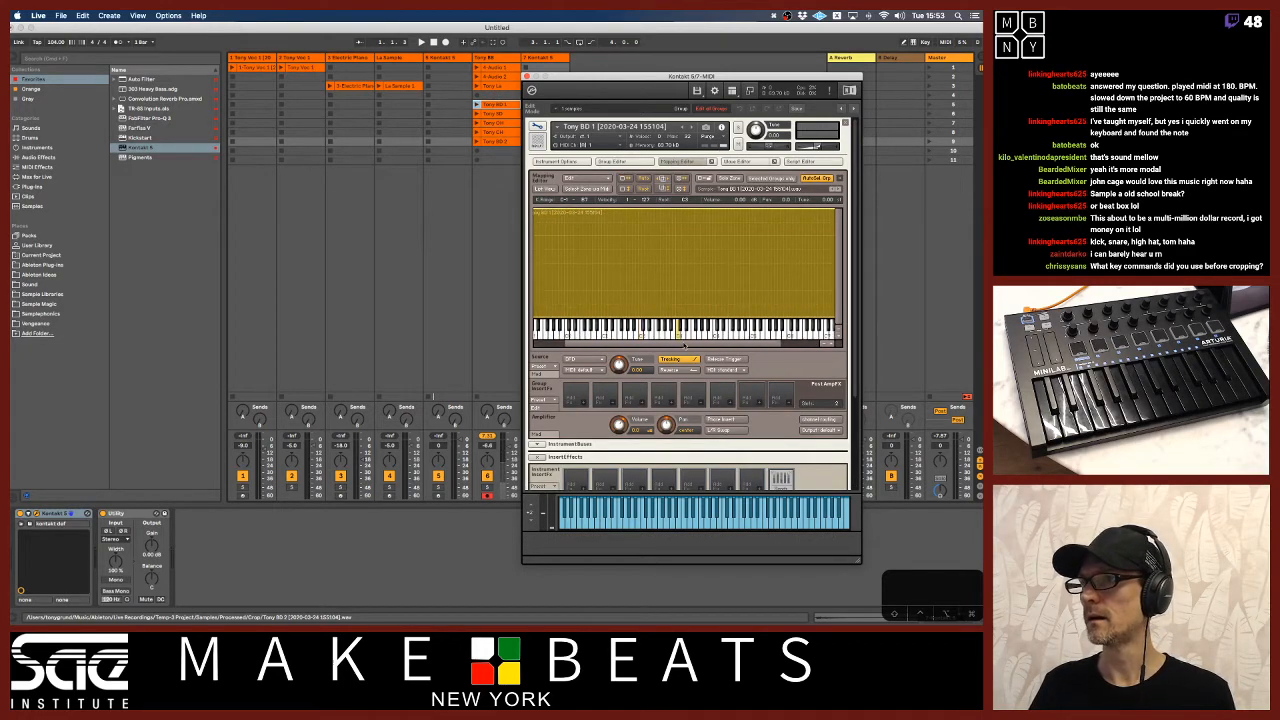
# Switch to the Sampling Introduction PDF in Preview and review the sampling vocabulary on root note, key zone, low key and high key.
pyautogui.press('super+Tab')
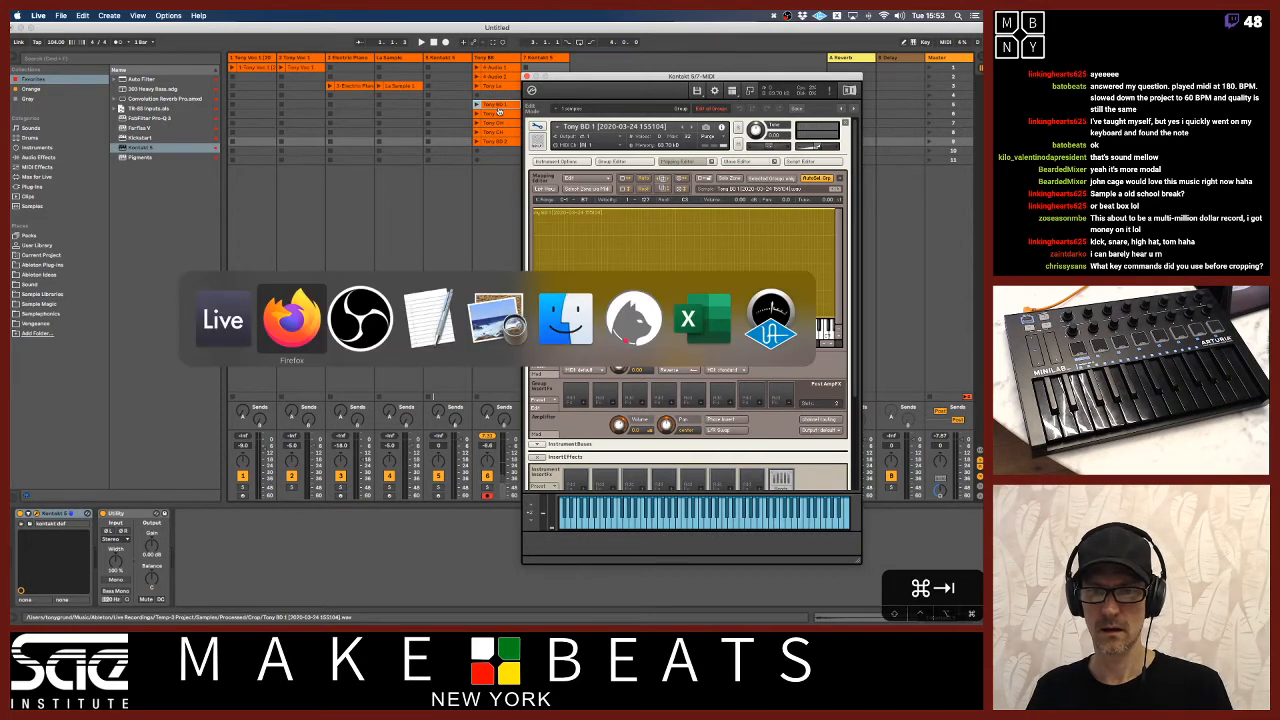
pyautogui.press('super+Tab')
pyautogui.press('super+Tab')
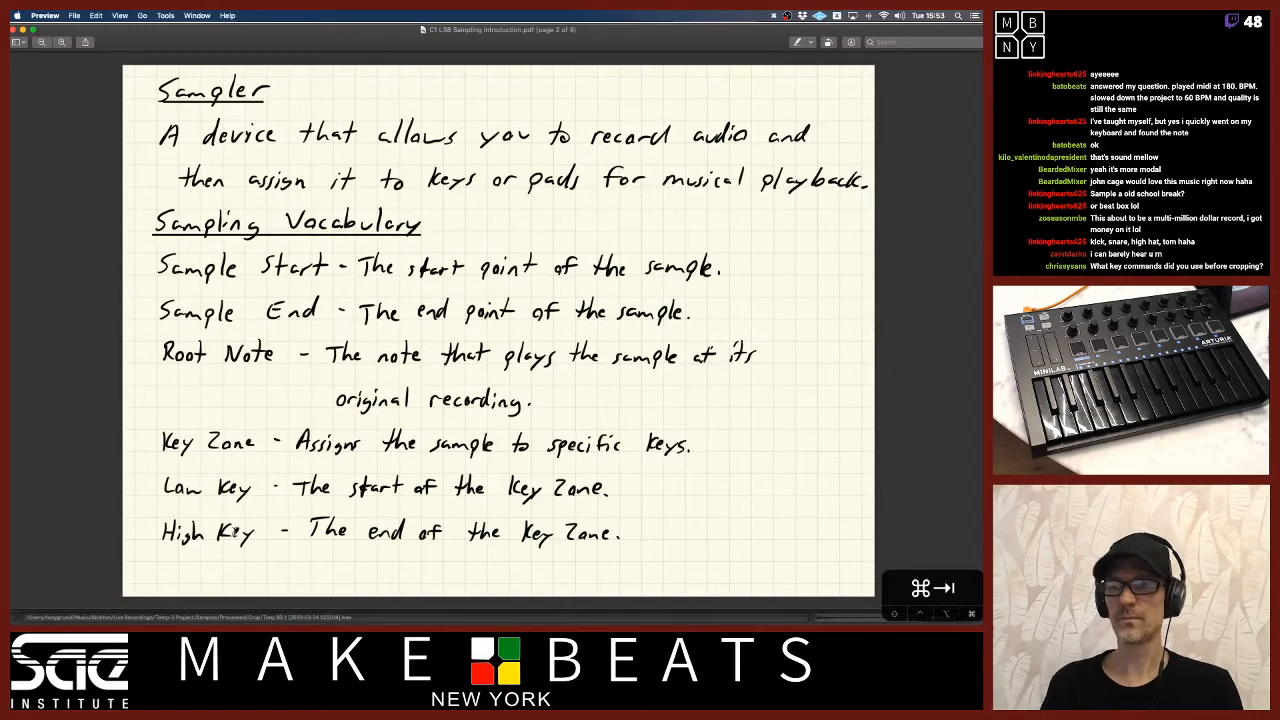
# Switch back to Live and raise the low key of the Tony BD 1 zone to B2.
pyautogui.press('super+Tab')
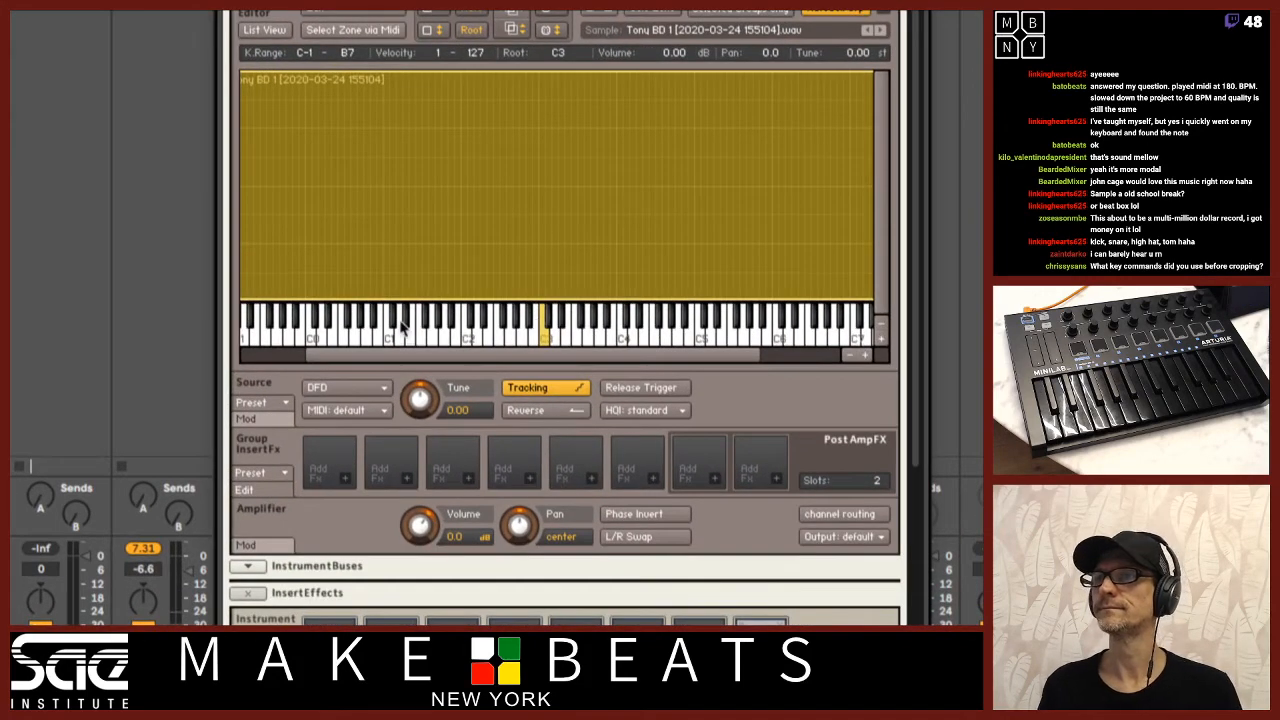
pyautogui.moveTo(396, 356); pyautogui.dragTo(322, 358)
pyautogui.moveTo(316, 257); pyautogui.dragTo(629, 243)
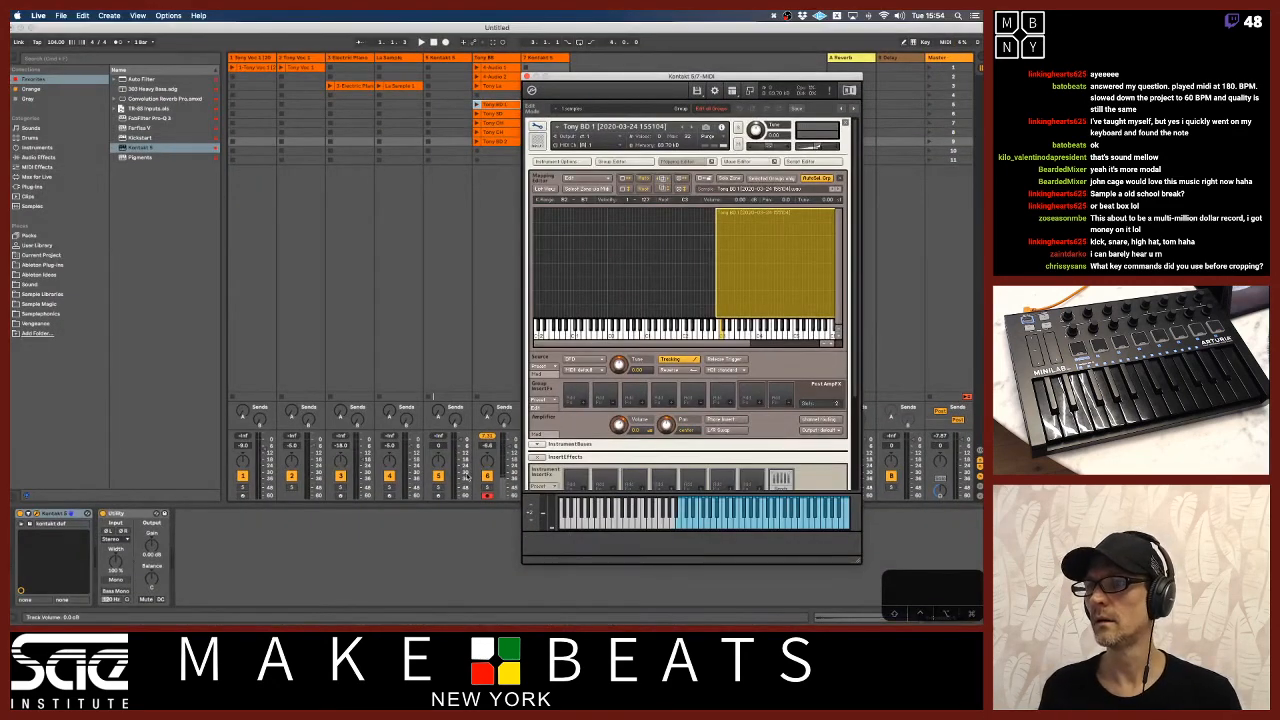
# Disarm the beatbox audio track, rename the new Kontakt track Tony BB Kit and arm it for recording.
pyautogui.click(487, 497)
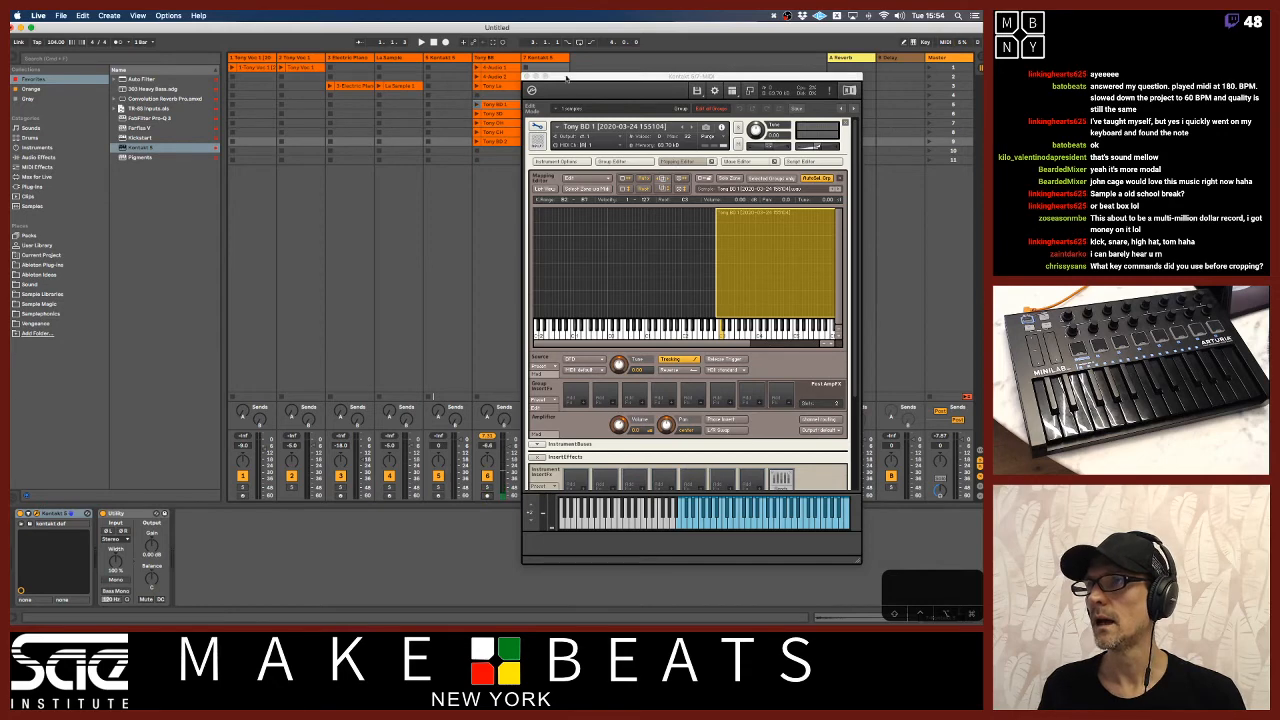
pyautogui.moveTo(567, 80); pyautogui.dragTo(617, 76)
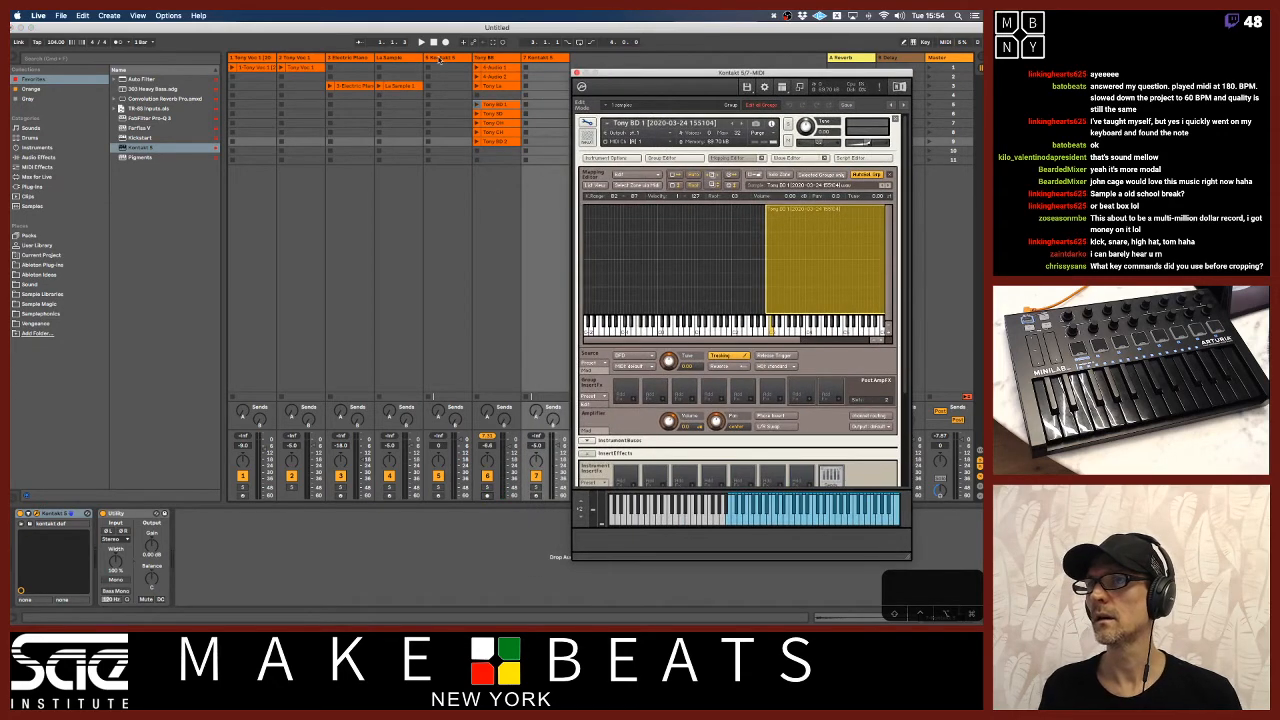
pyautogui.click(545, 59)
pyautogui.press('super+r')
pyautogui.write('To')
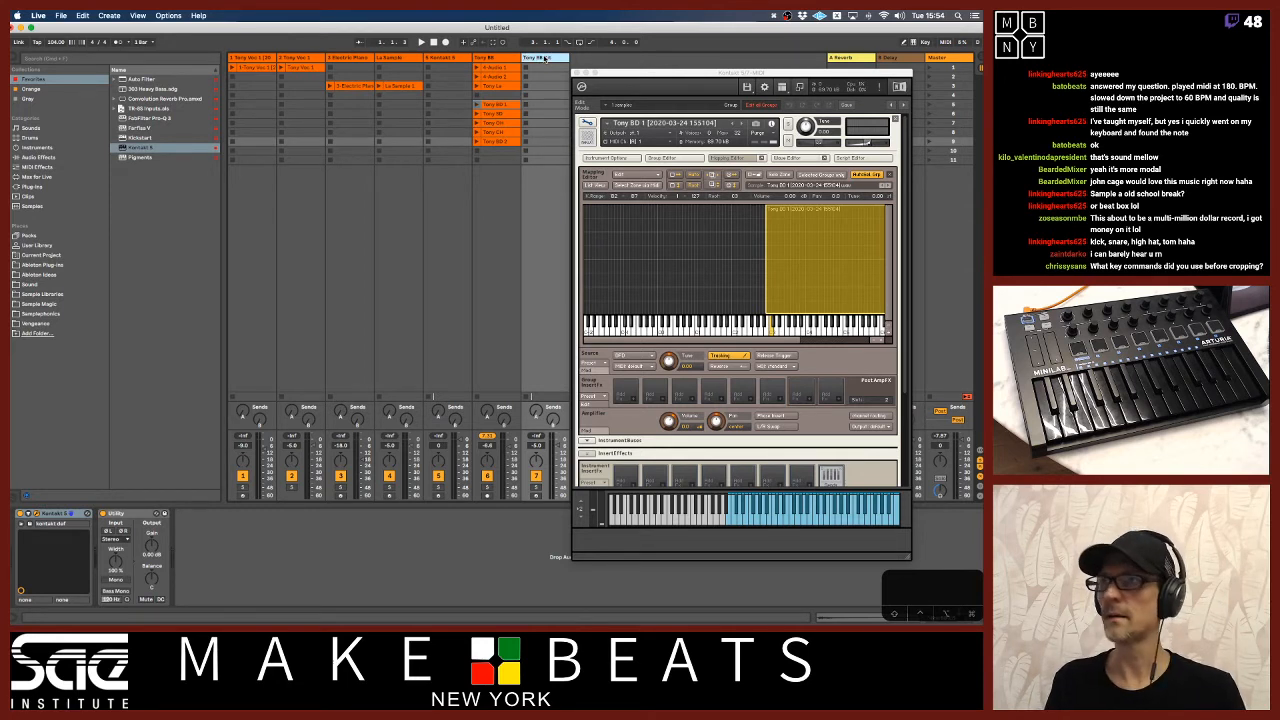
pyautogui.click(536, 496)
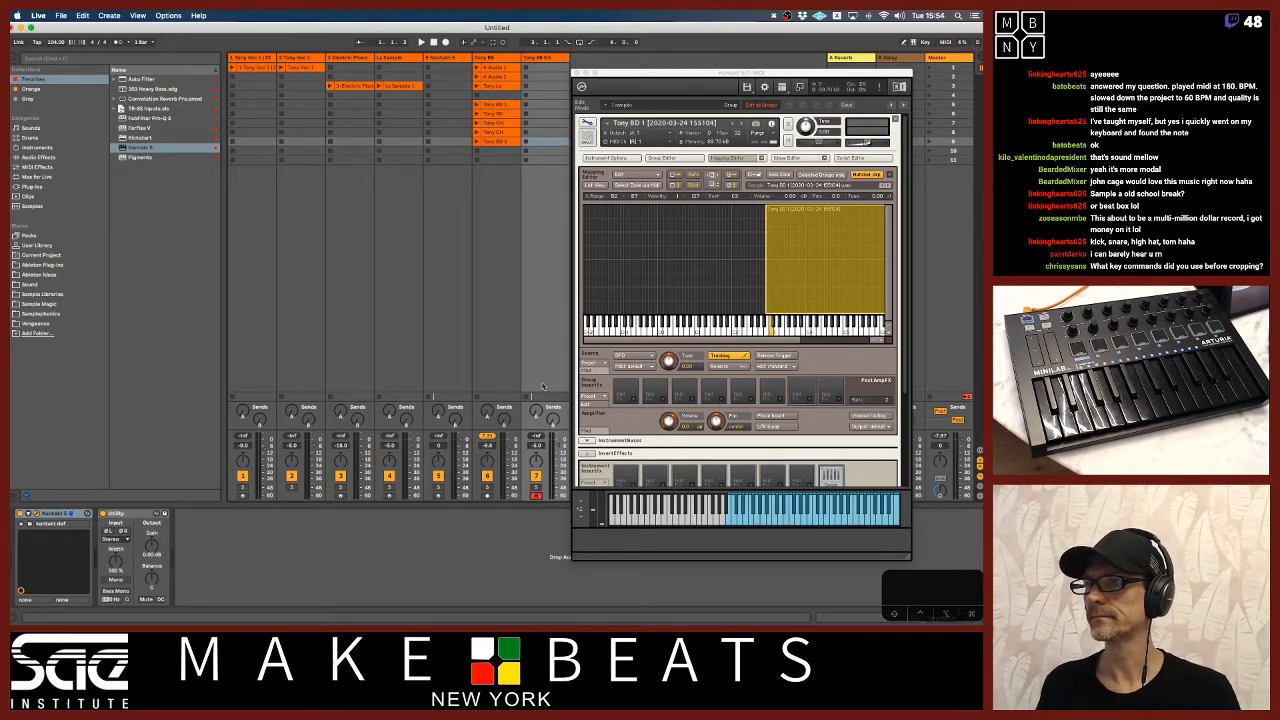
# Move the Tony BB Kit track directly after the La Sample track and delete the old Kontakt 5 track.
pyautogui.moveTo(537, 58); pyautogui.dragTo(437, 61)
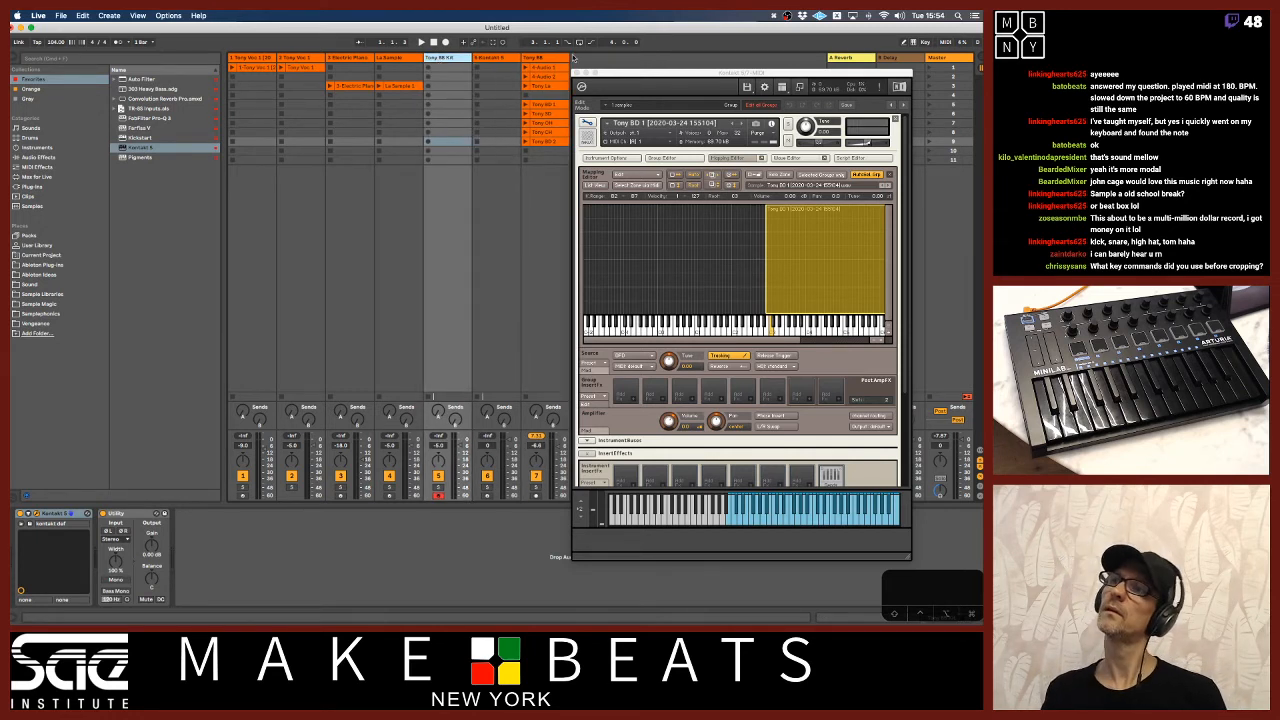
pyautogui.moveTo(586, 71); pyautogui.dragTo(488, 62)
pyautogui.moveTo(612, 62); pyautogui.dragTo(572, 53)
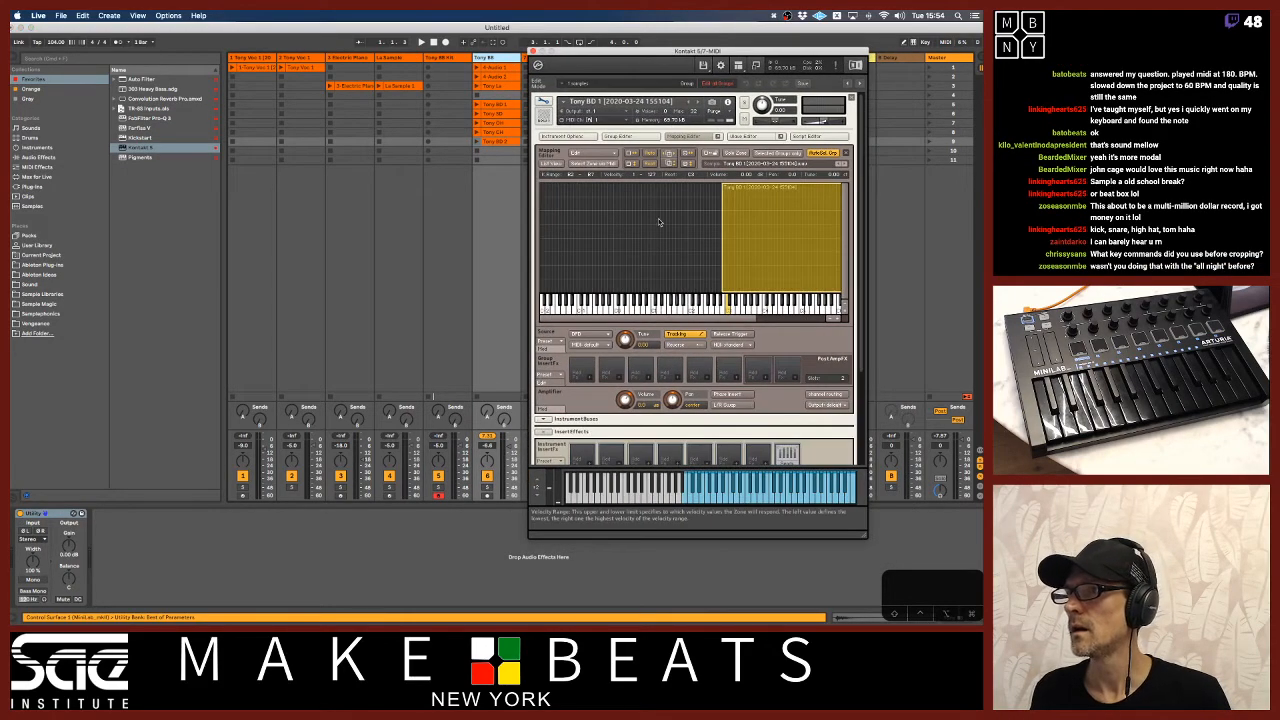
# Narrow the Tony BD 1 zone so it covers only the C3 key.
pyautogui.moveTo(717, 318); pyautogui.dragTo(750, 318)
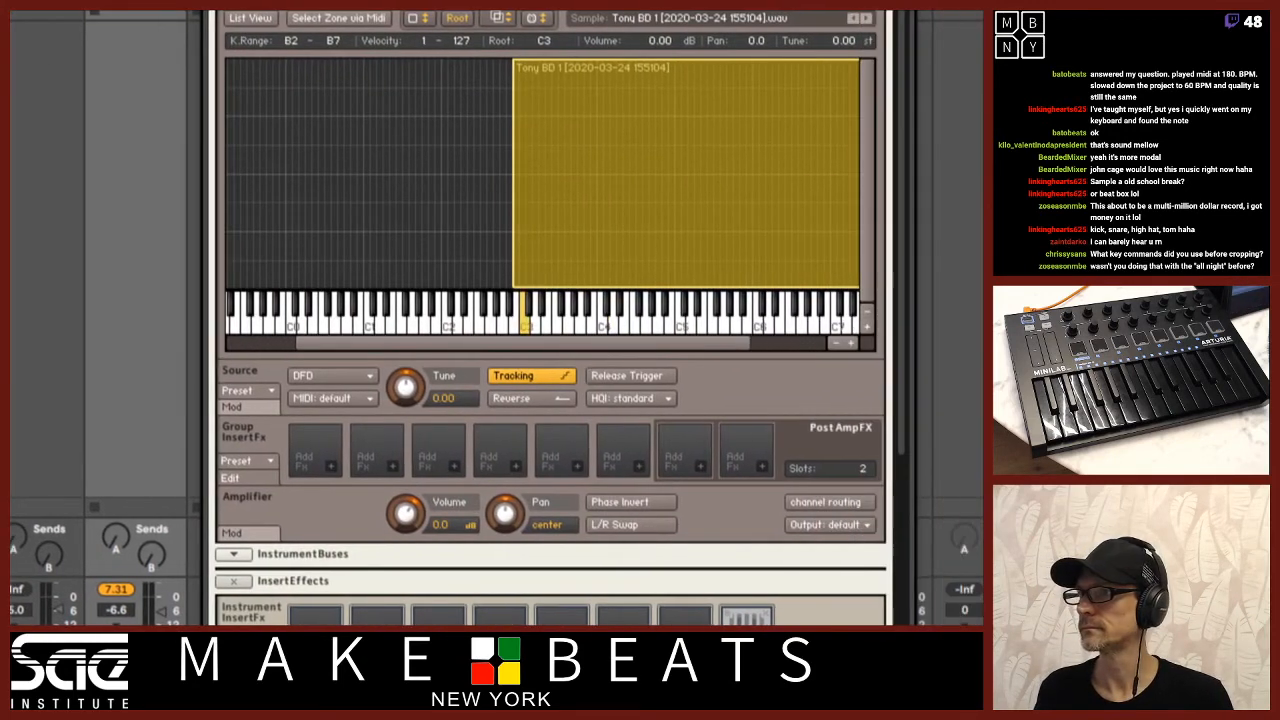
pyautogui.moveTo(740, 345); pyautogui.dragTo(817, 345)
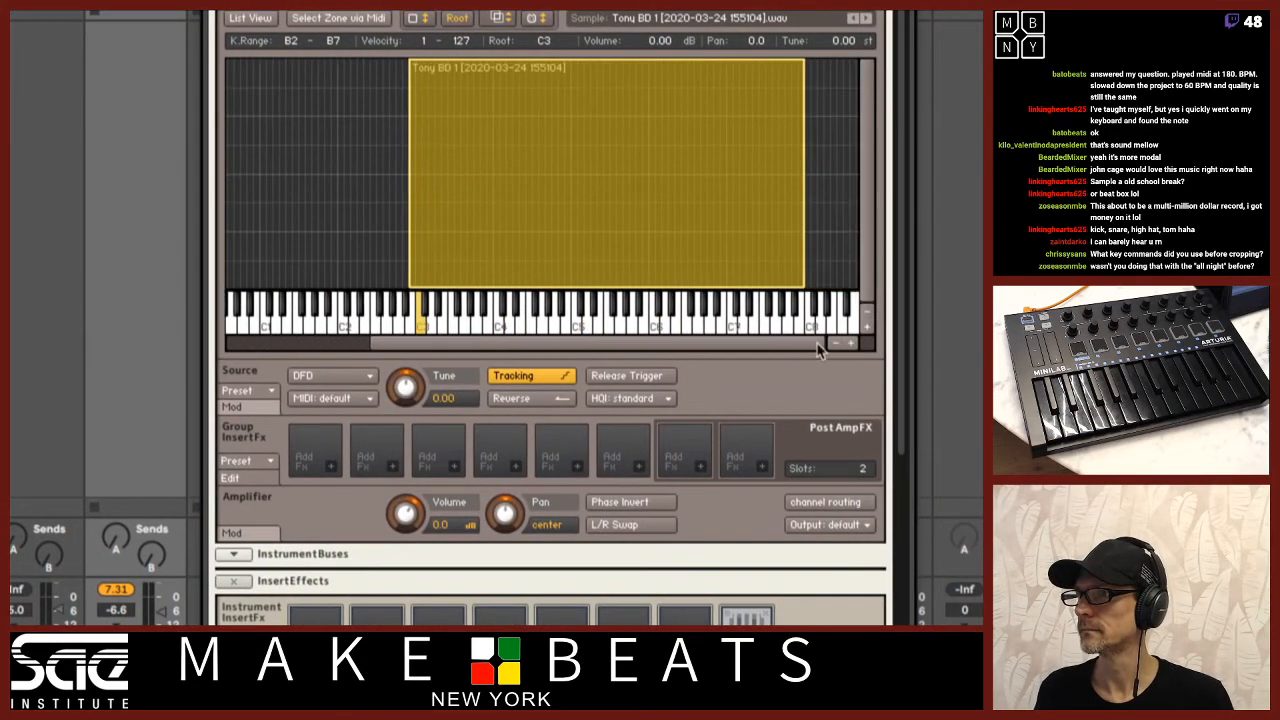
pyautogui.moveTo(800, 282); pyautogui.dragTo(414, 270)
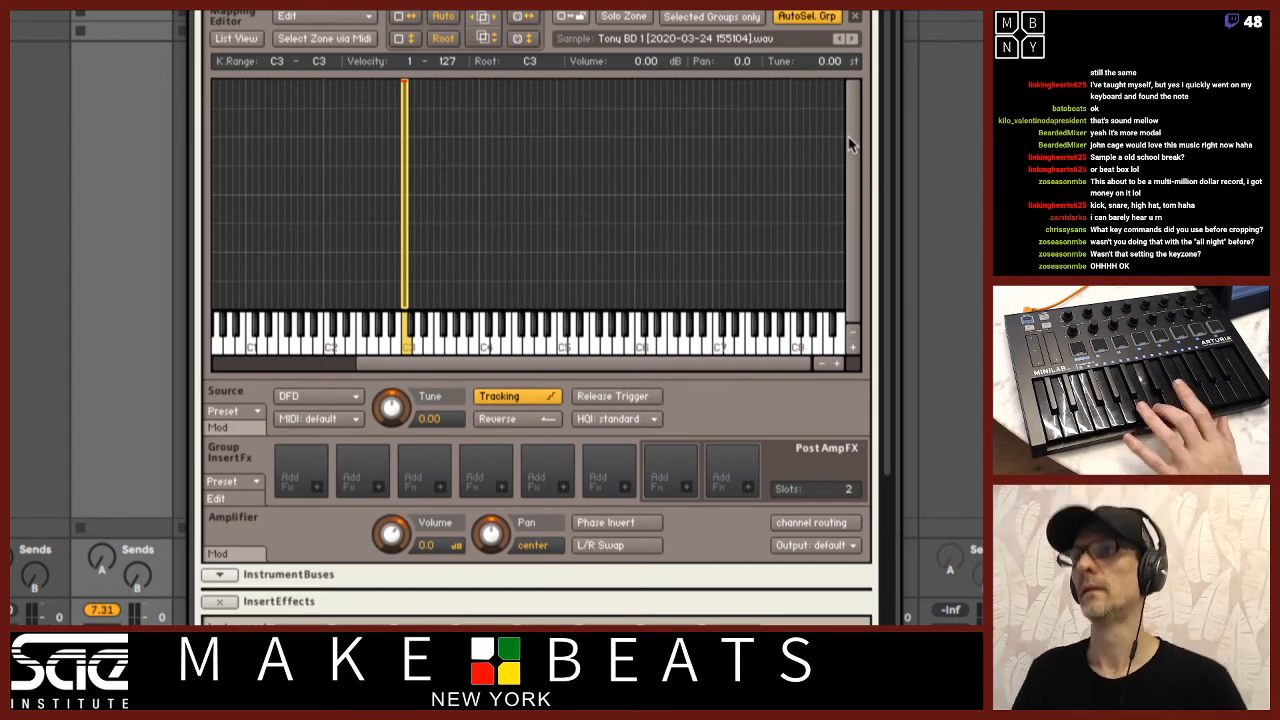
# Open the Wave Editor for Tony BD 1, set the sample start to 287 and trim the sample end to about 370 ms.
pyautogui.scroll(3, 840, 42)
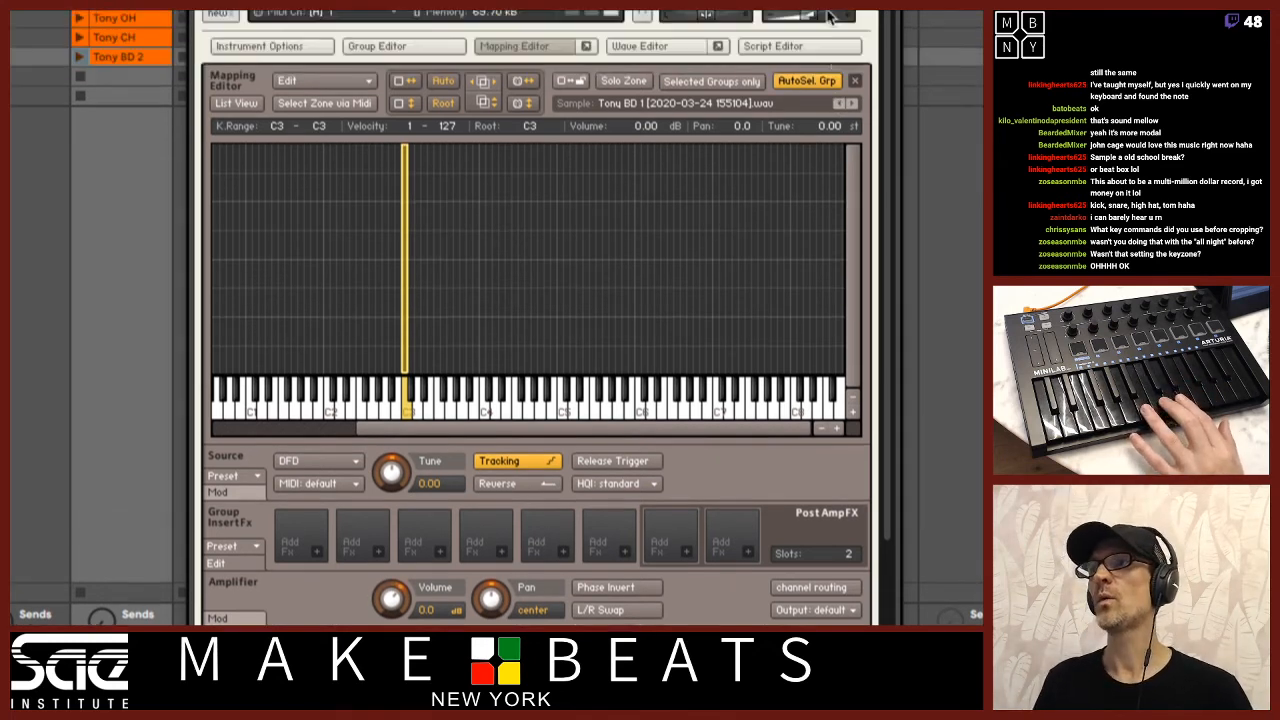
pyautogui.click(670, 67)
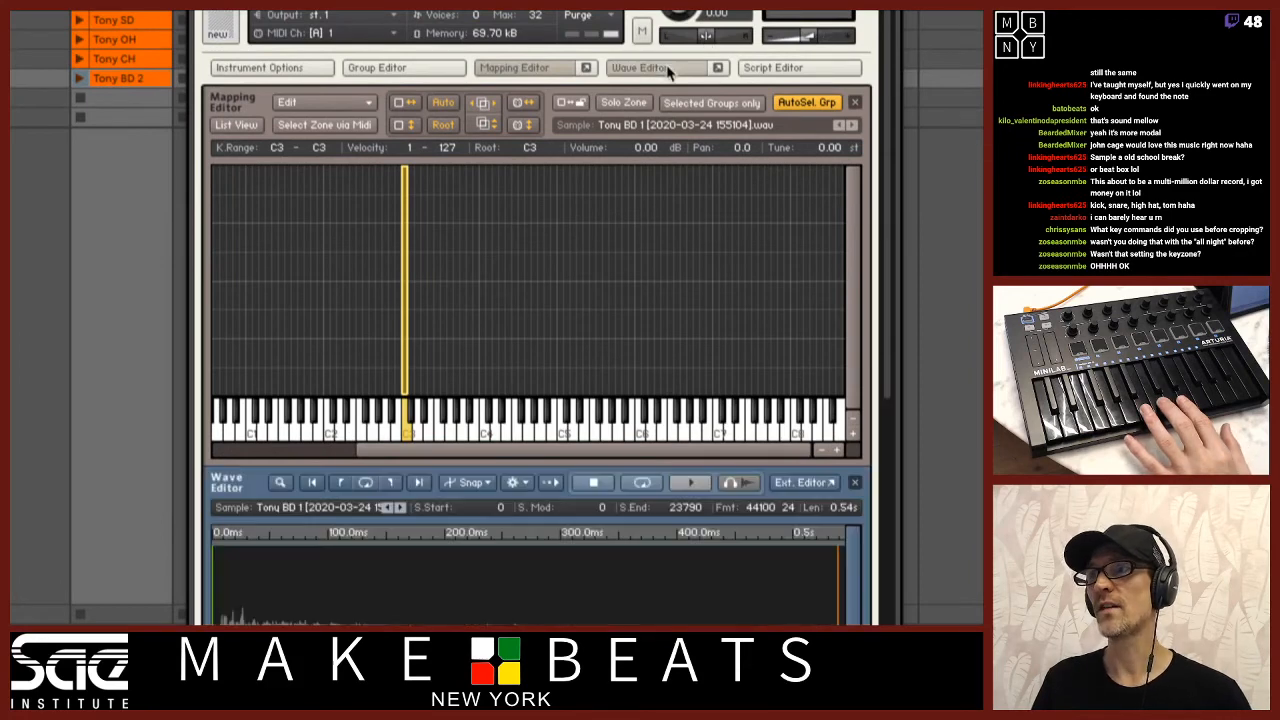
pyautogui.scroll(-10, 745, 298)
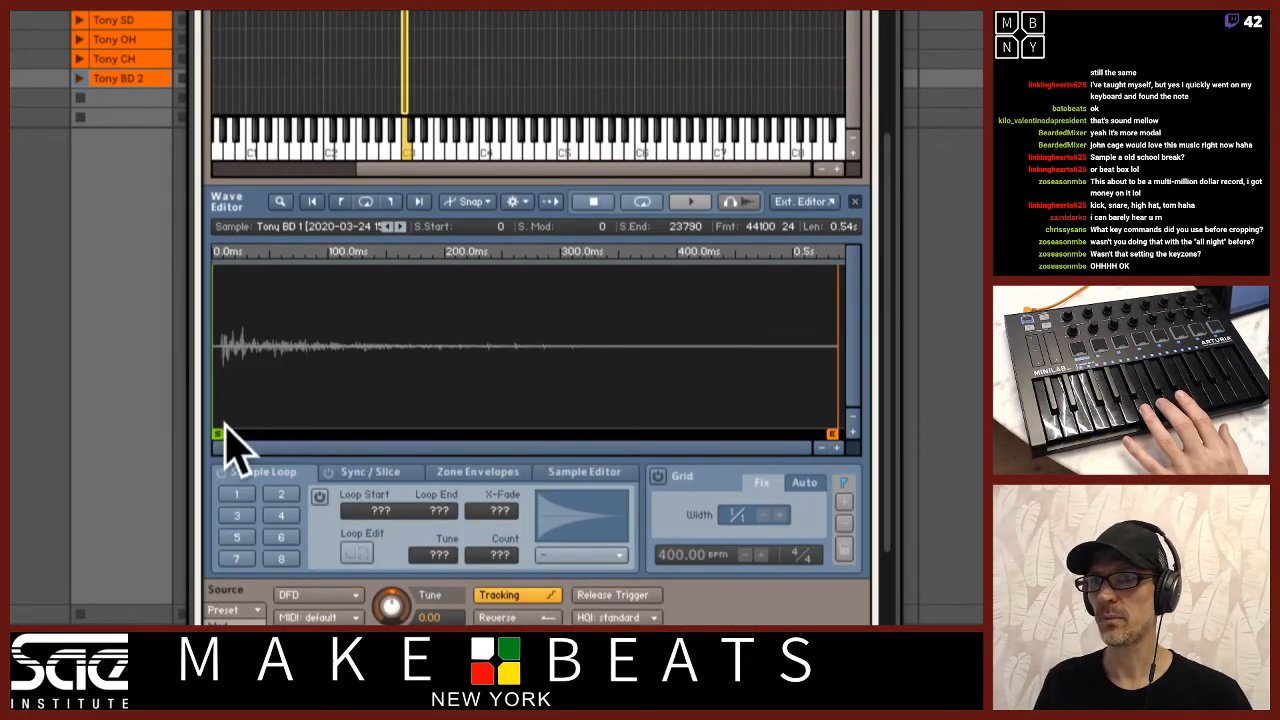
pyautogui.moveTo(218, 433); pyautogui.dragTo(225, 432)
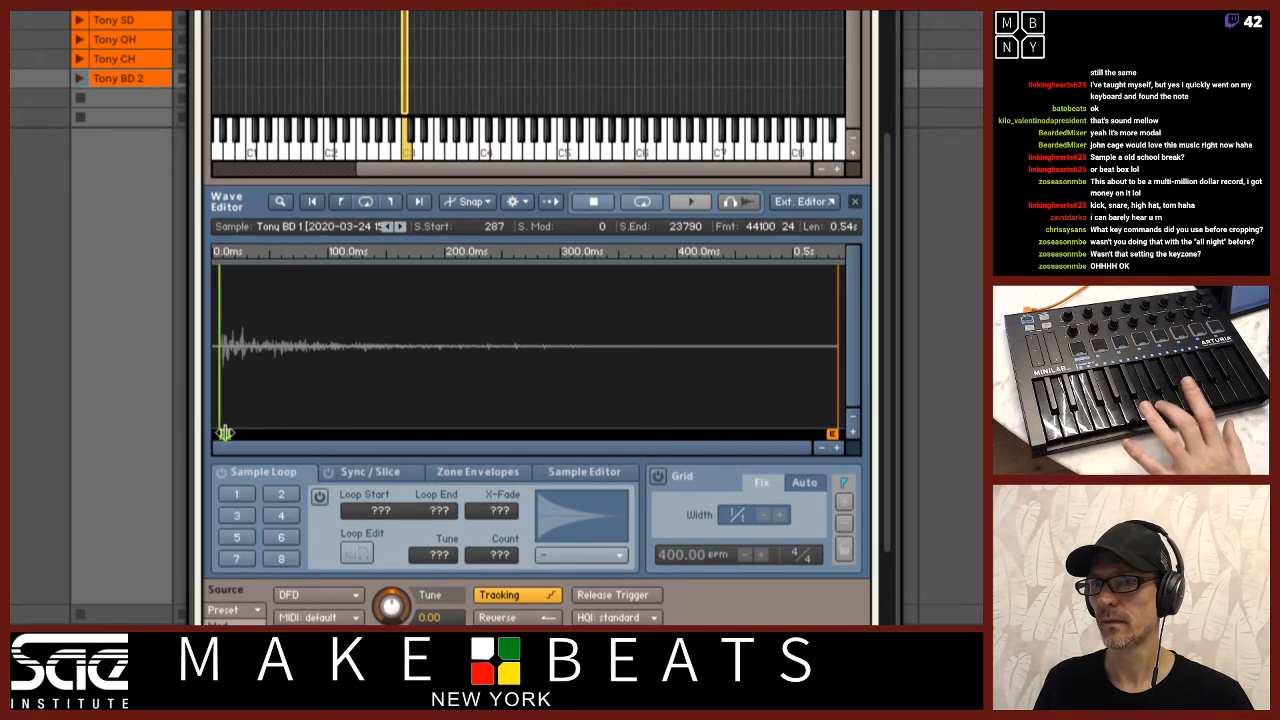
pyautogui.moveTo(832, 433)
pyautogui.mouseDown()
pyautogui.moveTo(310, 434)
pyautogui.moveTo(643, 432)
pyautogui.mouseUp()
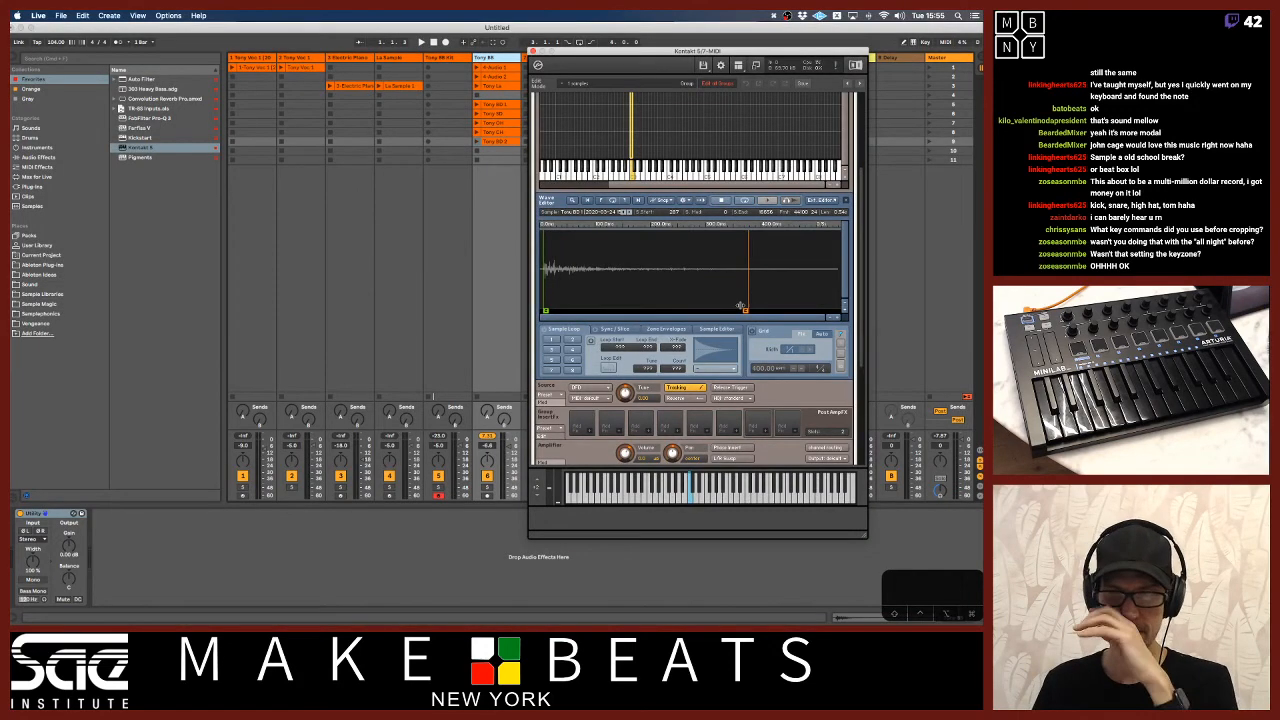
# Map Tony BD 2 to C#3 and Tony SD to D3 as single-key zones, trimming their ends to about 90 ms and 150 ms.
pyautogui.scroll(4, 771, 198)
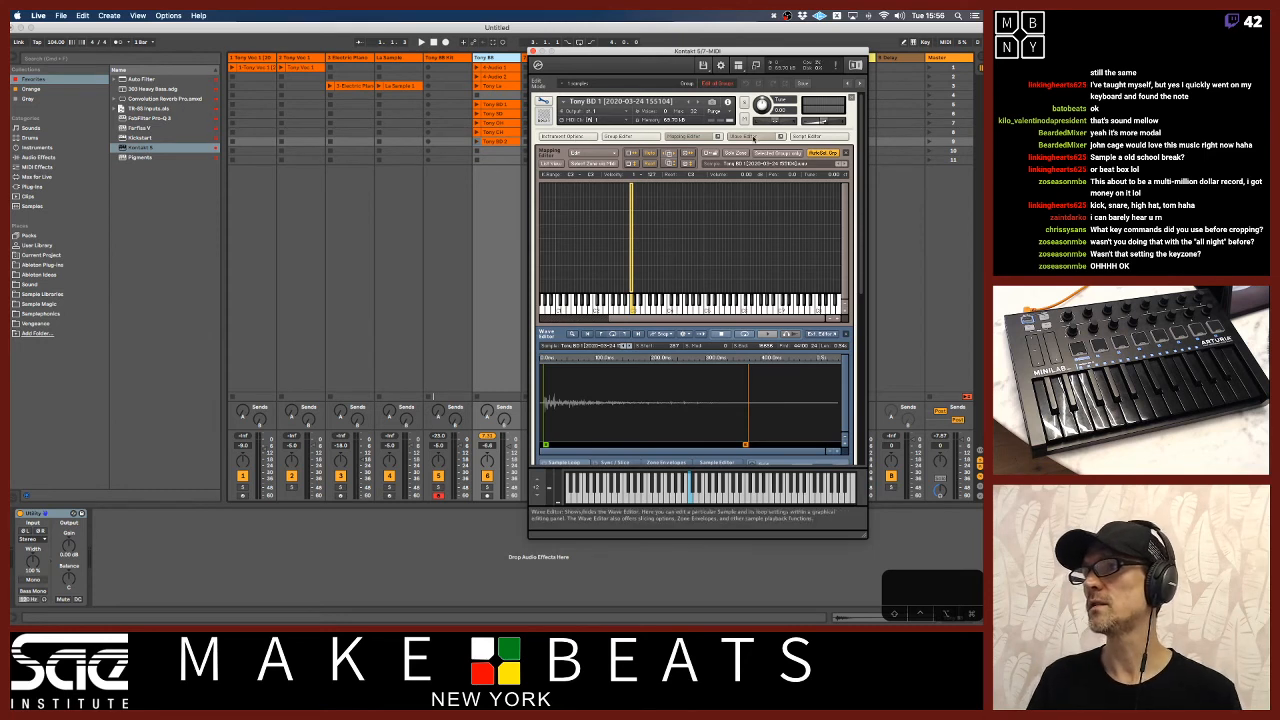
pyautogui.click(505, 143)
pyautogui.moveTo(505, 143); pyautogui.dragTo(635, 300)
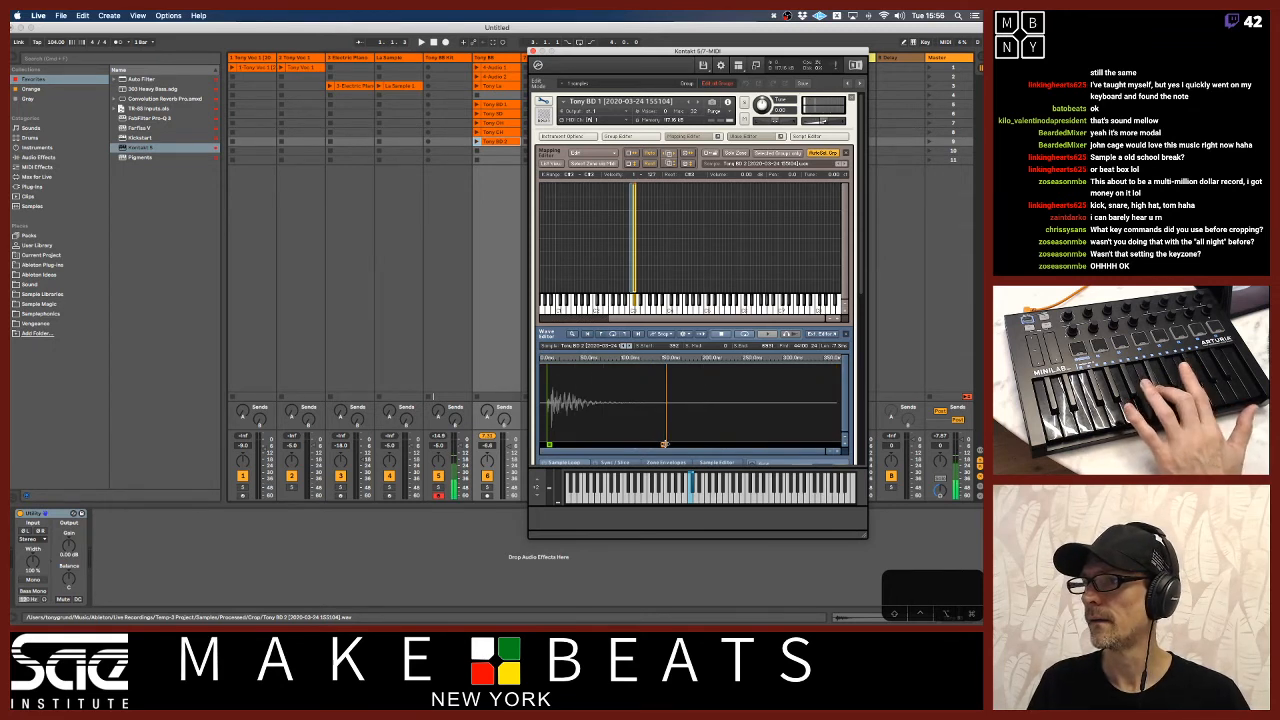
pyautogui.moveTo(625, 441); pyautogui.dragTo(611, 443)
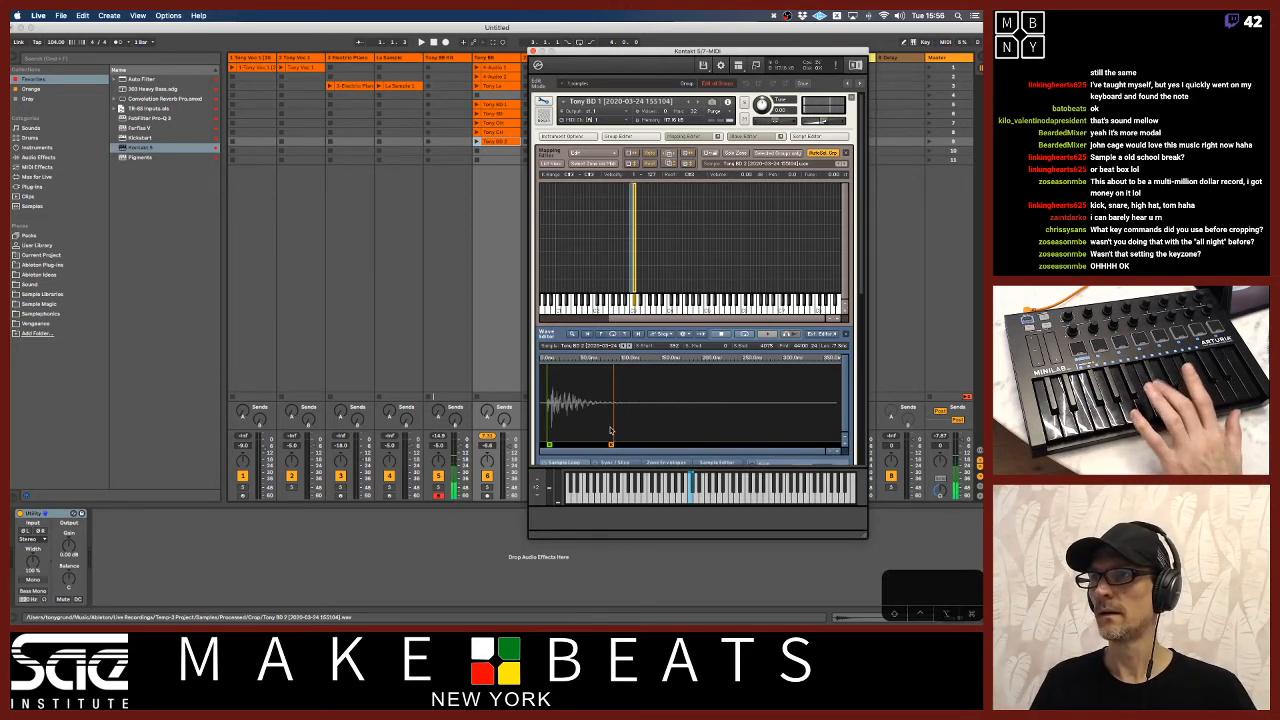
pyautogui.moveTo(498, 114); pyautogui.dragTo(637, 291)
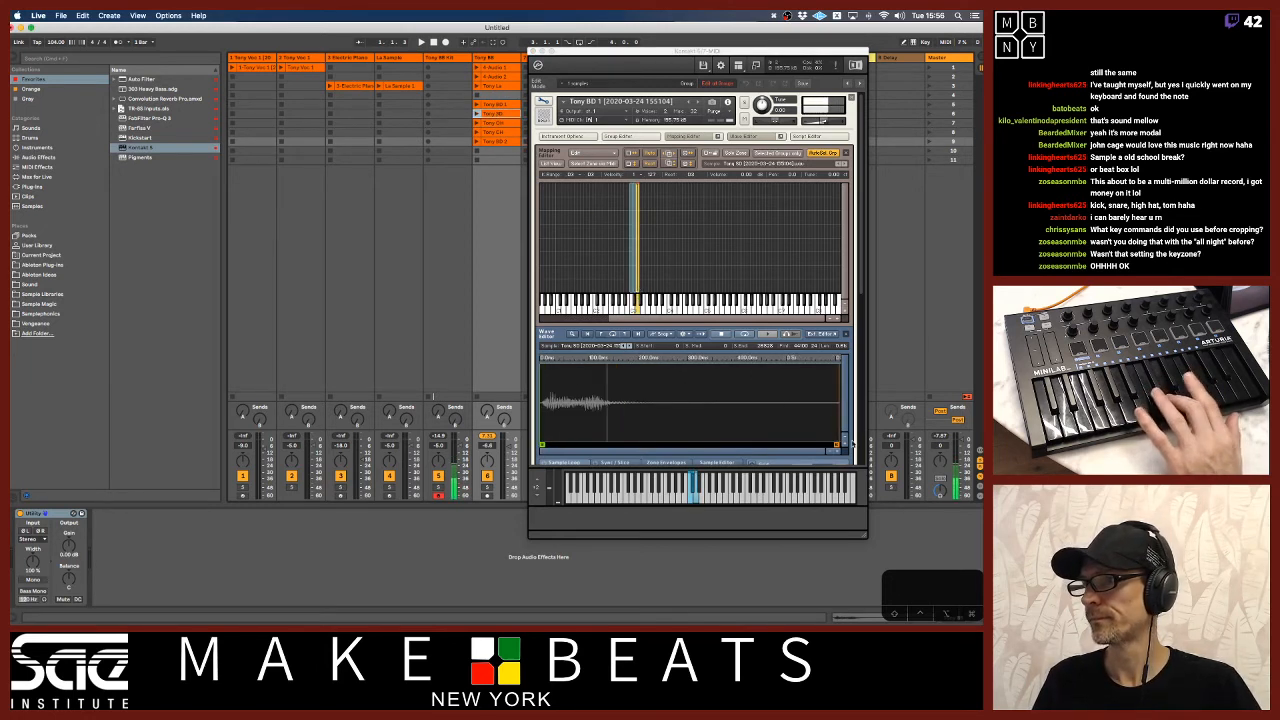
pyautogui.moveTo(837, 445)
pyautogui.mouseDown()
pyautogui.moveTo(613, 456)
pyautogui.moveTo(610, 445)
pyautogui.mouseUp()
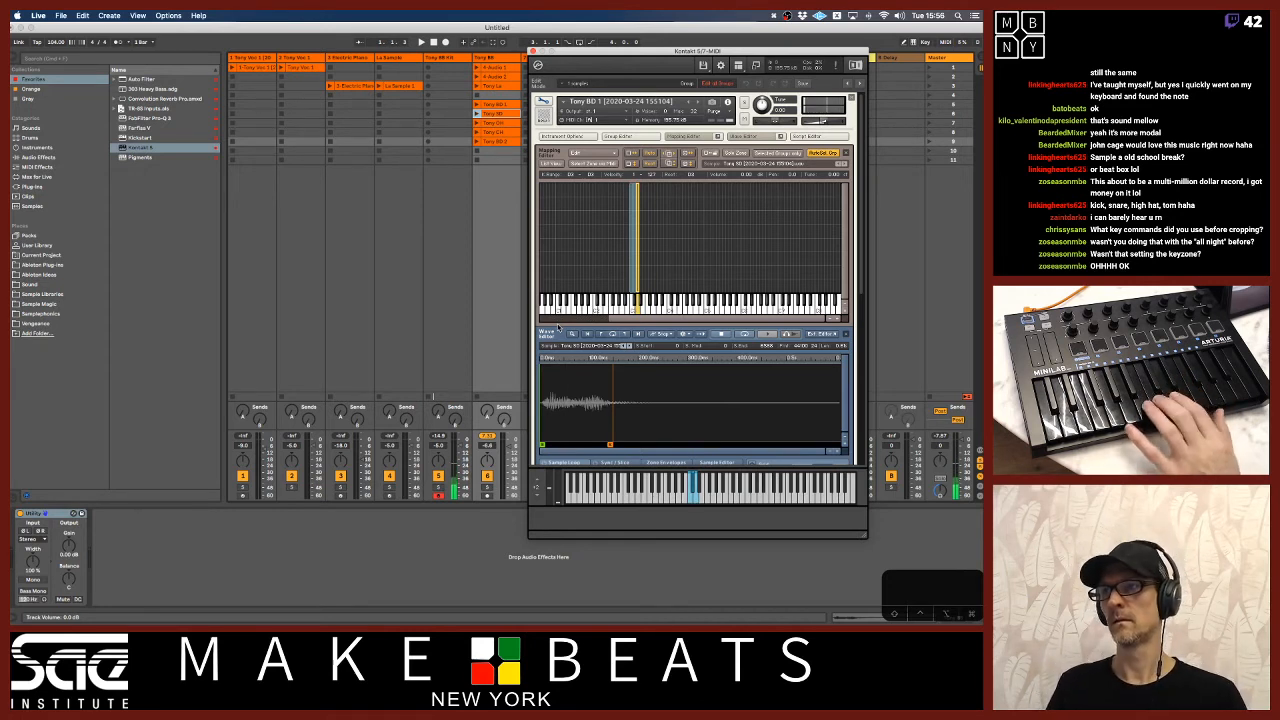
# Map Tony CH to the single key G#3 and trim its sample end to about 95 ms.
pyautogui.moveTo(498, 133); pyautogui.dragTo(651, 295)
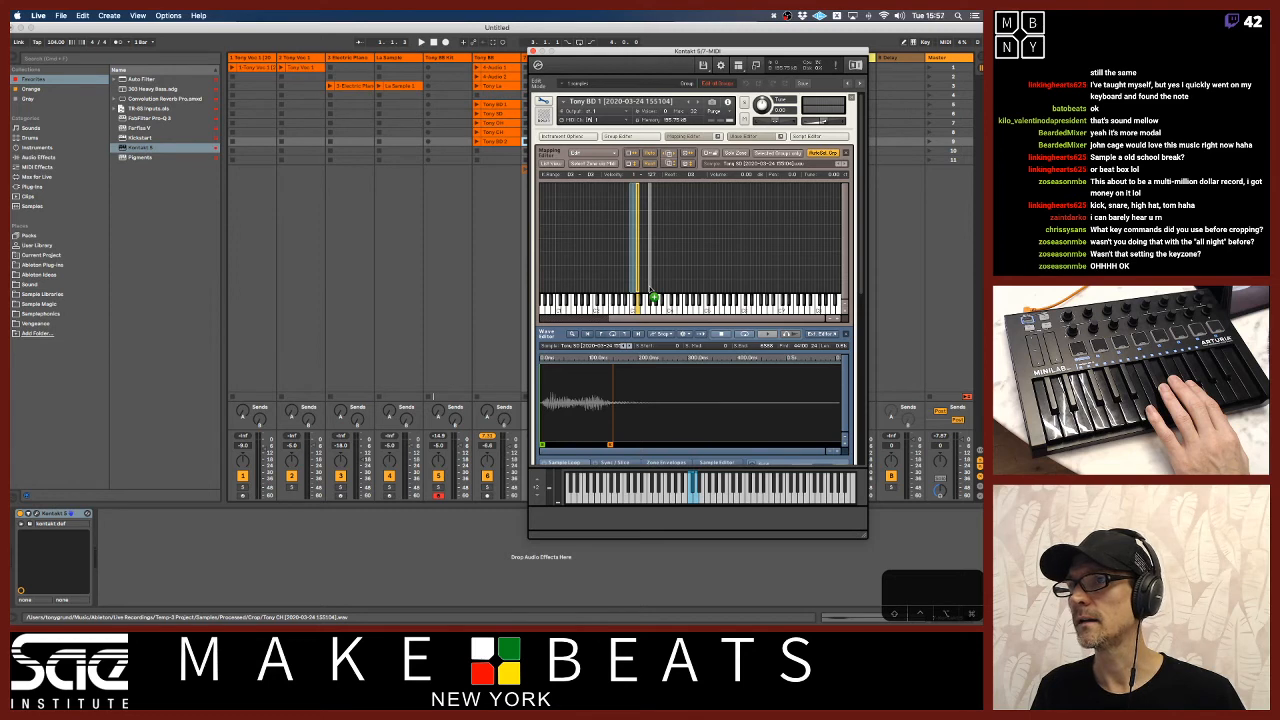
pyautogui.moveTo(658, 297); pyautogui.dragTo(657, 294)
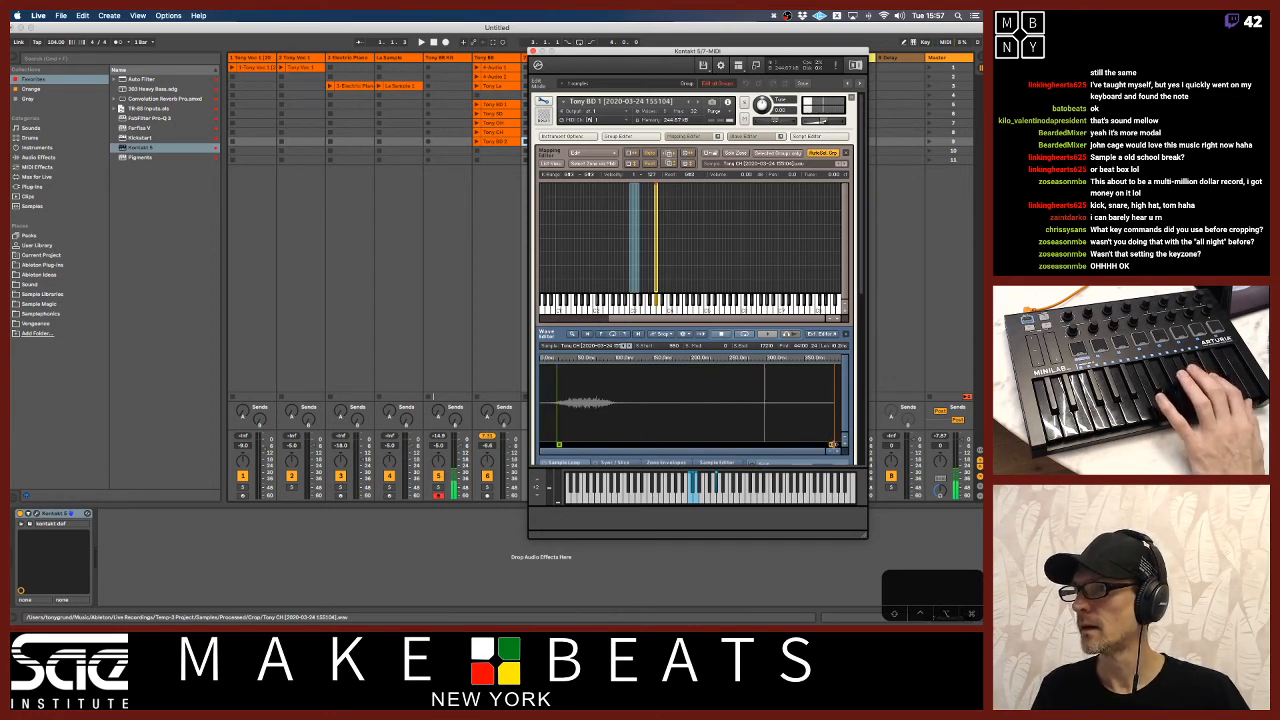
pyautogui.moveTo(752, 446); pyautogui.dragTo(612, 448)
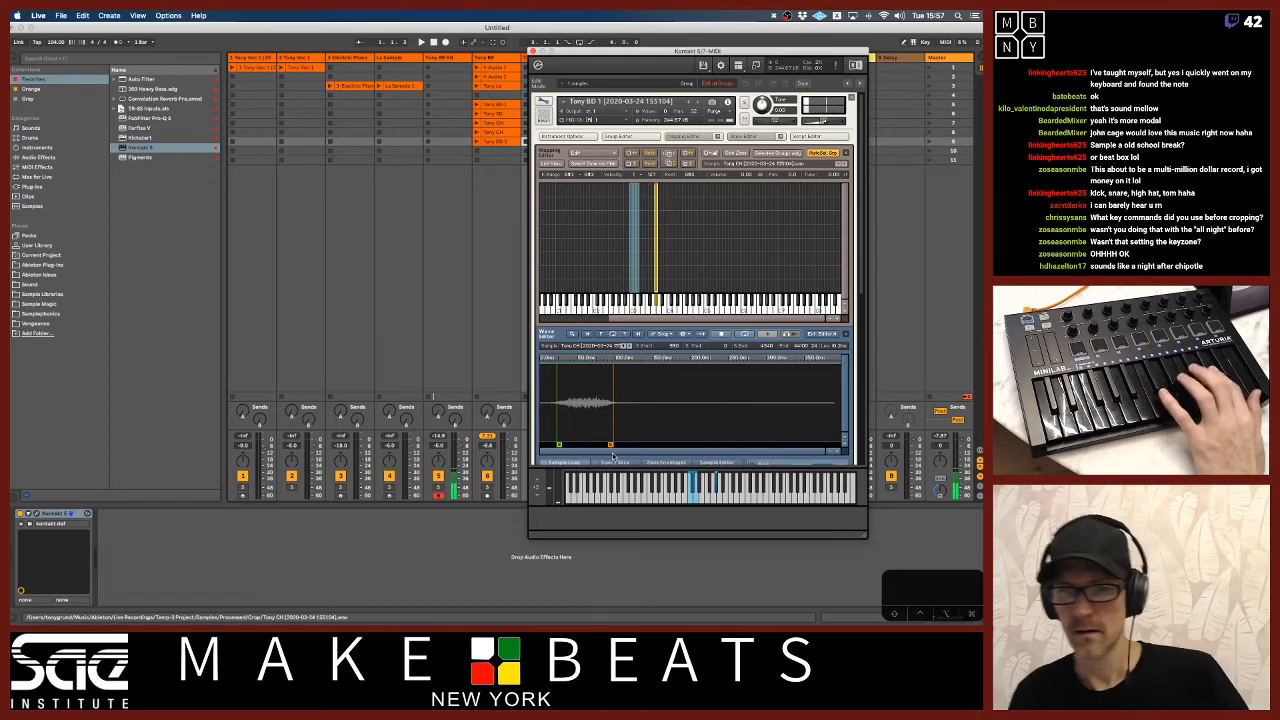
# Add Tony OH to the mapping, place Tony CH on F#3 and Tony OH on G#3, and trim Tony OH's end to about 400 ms.
pyautogui.moveTo(499, 128); pyautogui.dragTo(650, 291)
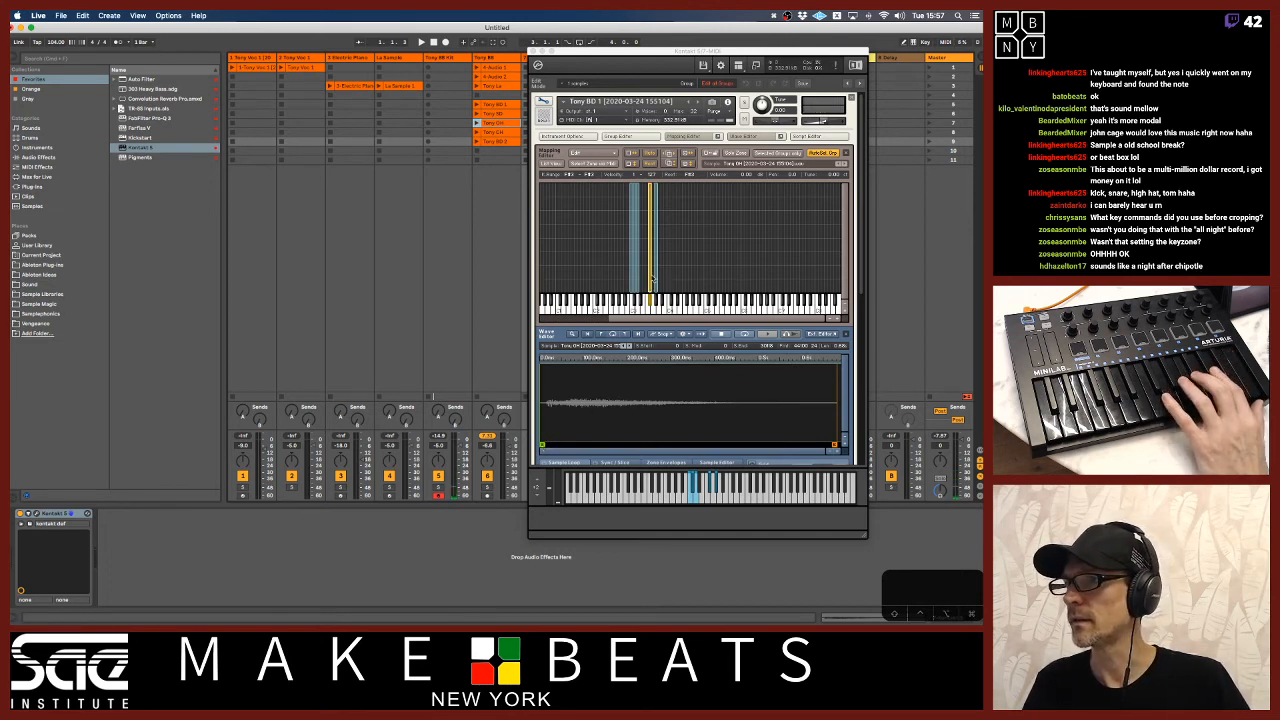
pyautogui.moveTo(651, 278); pyautogui.dragTo(649, 278)
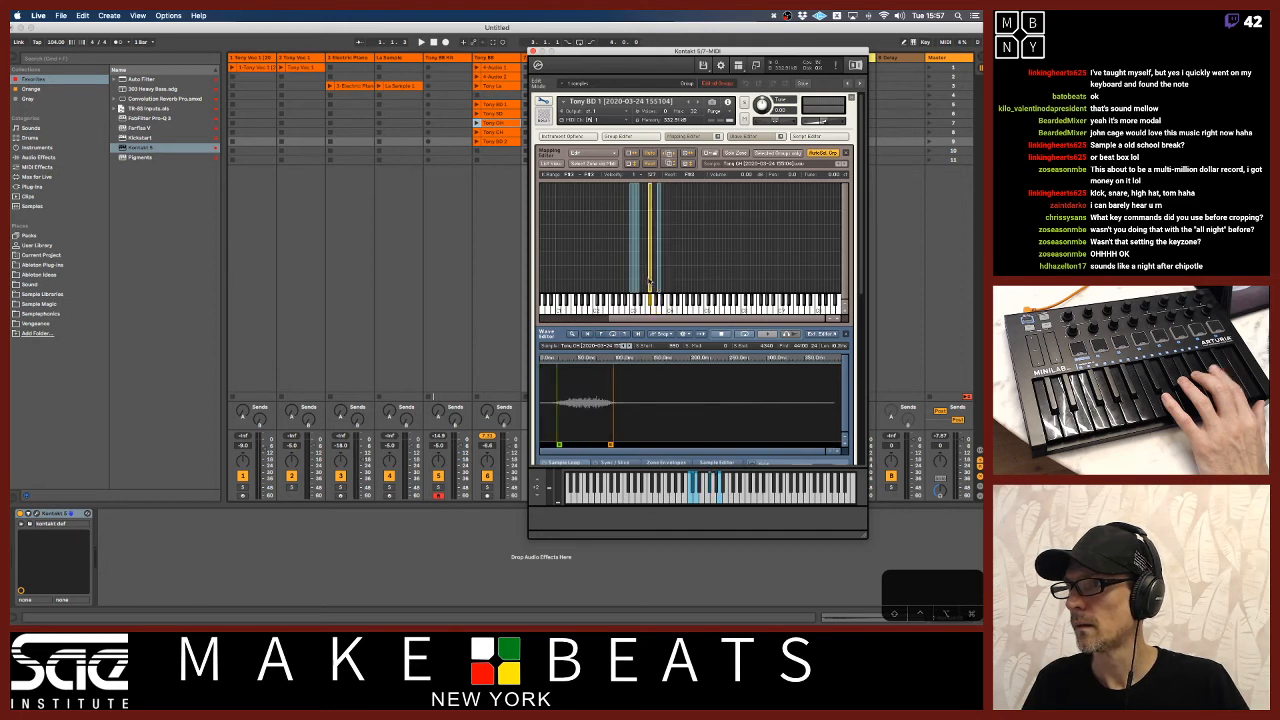
pyautogui.click(658, 281)
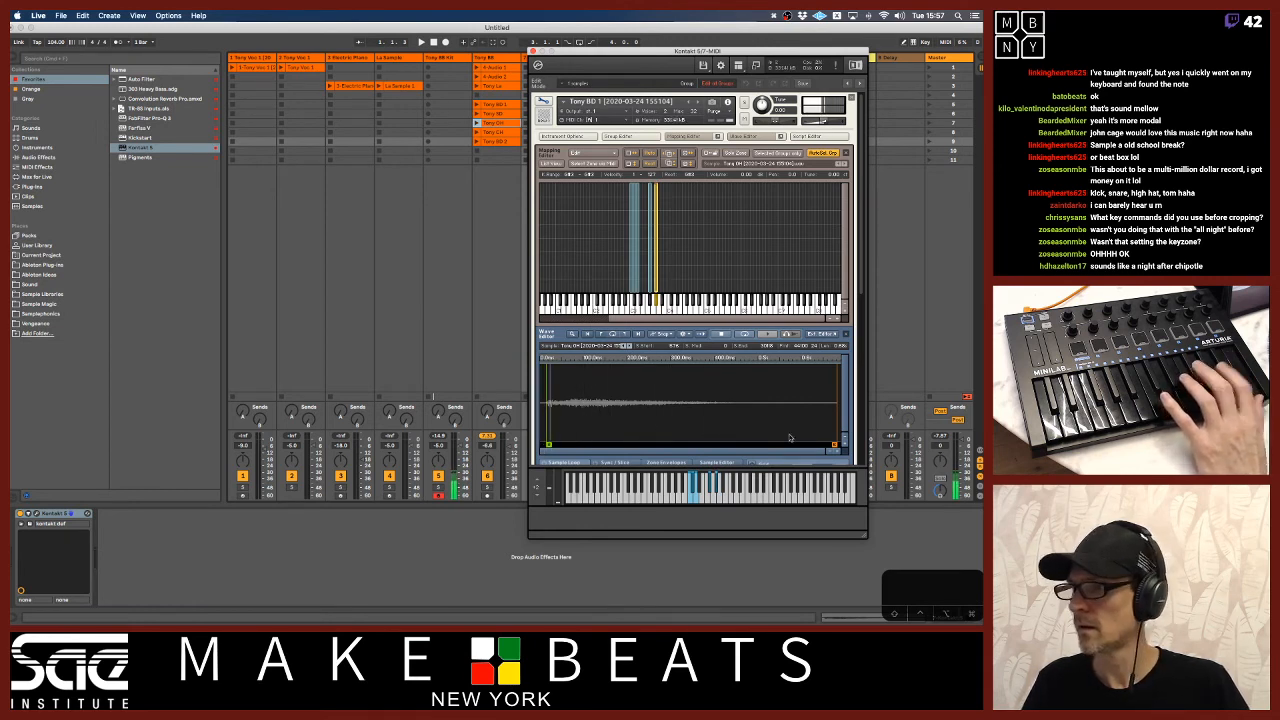
pyautogui.moveTo(687, 446)
pyautogui.mouseDown()
pyautogui.moveTo(669, 446)
pyautogui.moveTo(711, 446)
pyautogui.mouseUp()
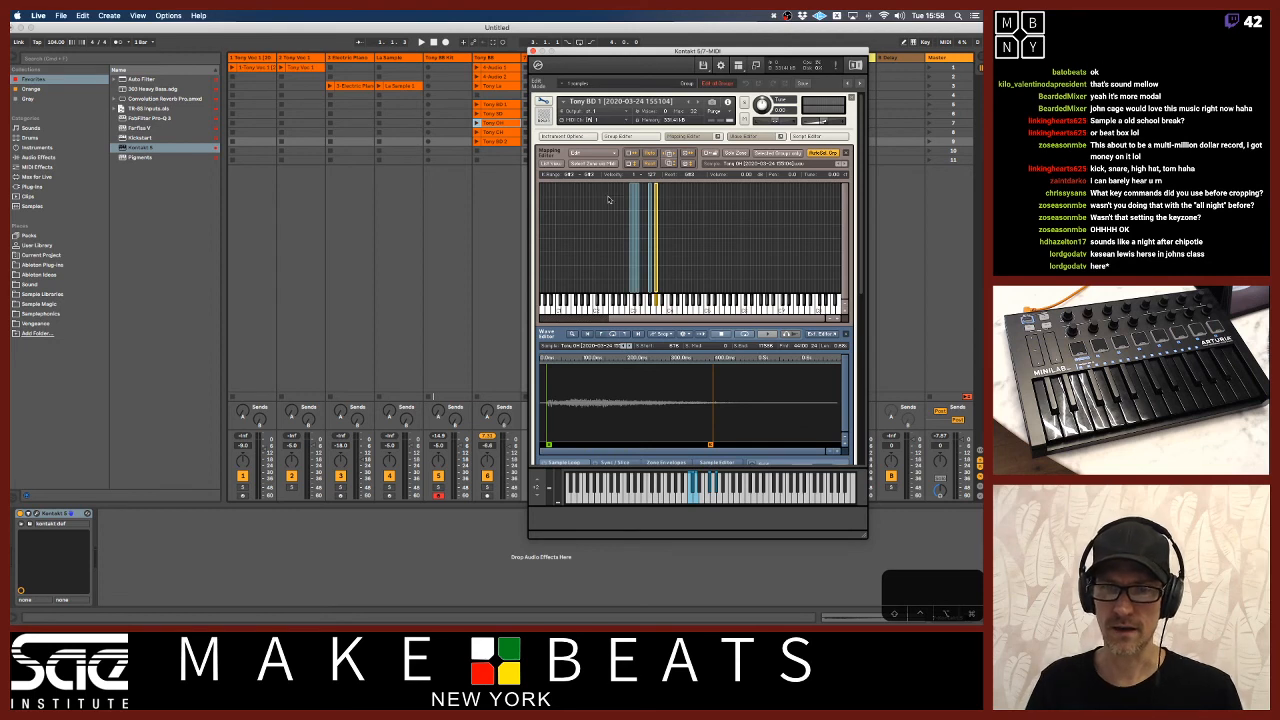
# Save the Live set as "Tony Samples" in the Teaching folder.
pyautogui.click(517, 34)
pyautogui.press('super+s')
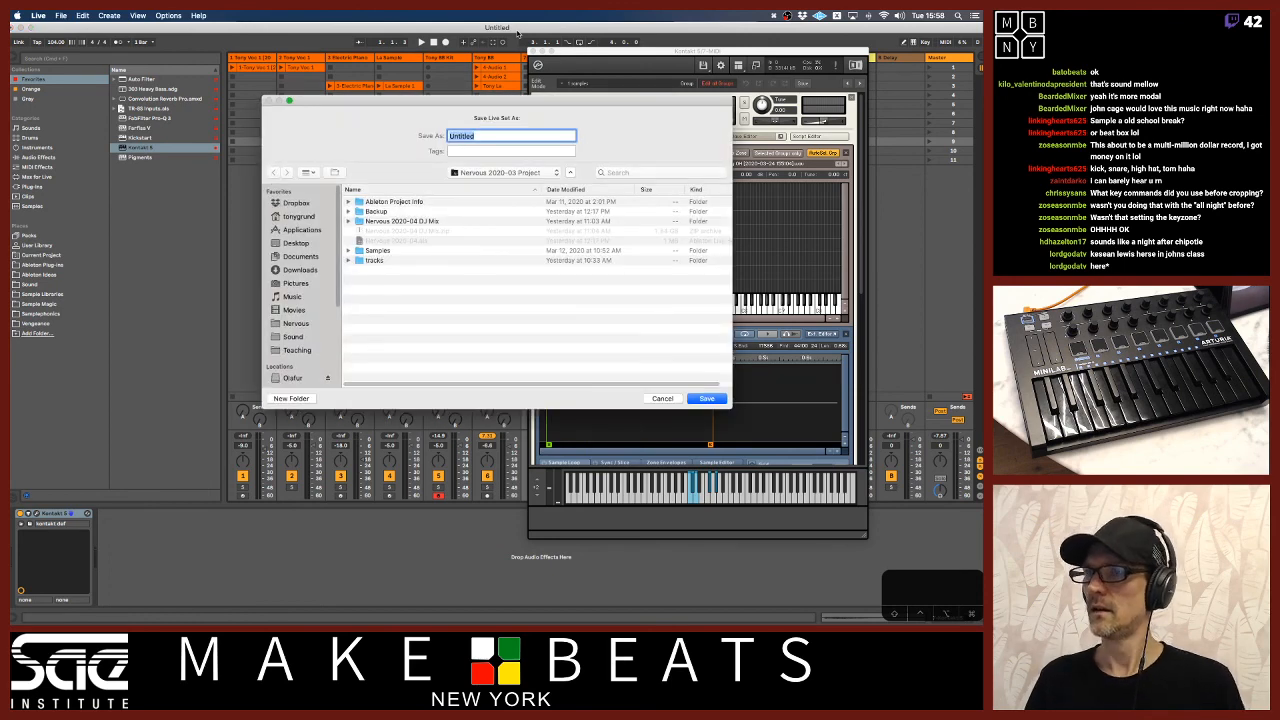
pyautogui.write('Tony Sampl')
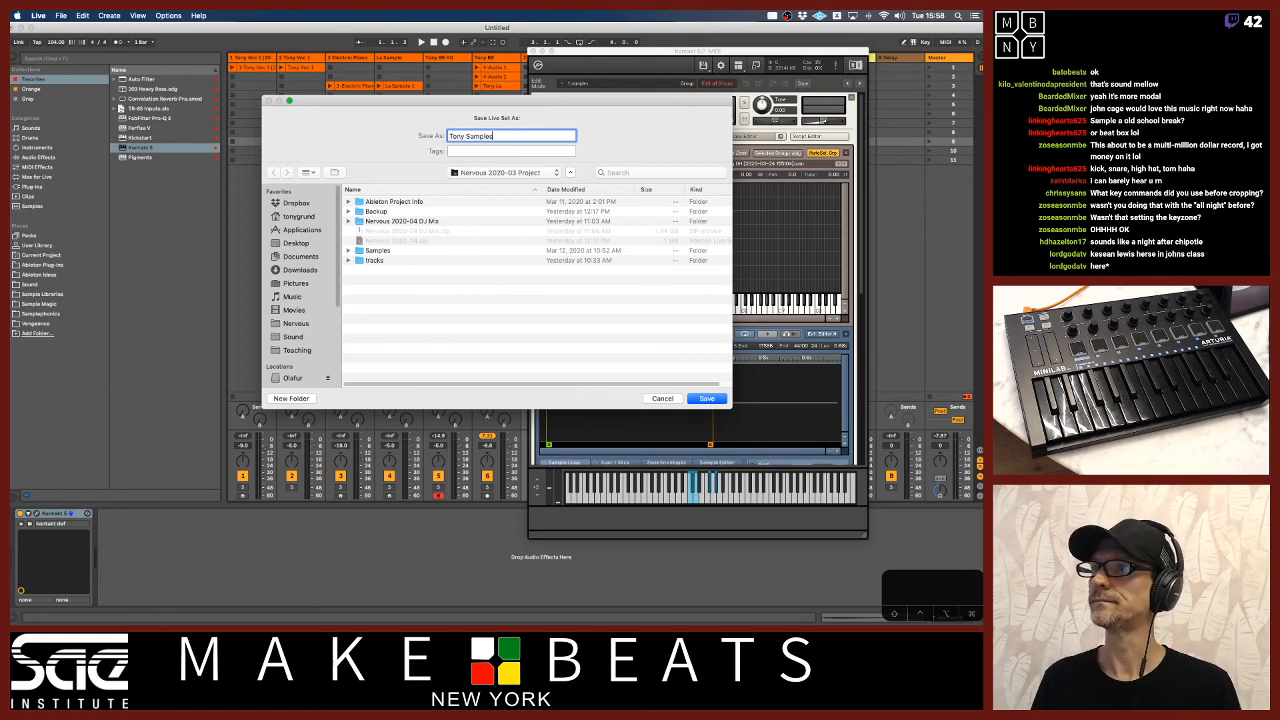
pyautogui.click(520, 174)
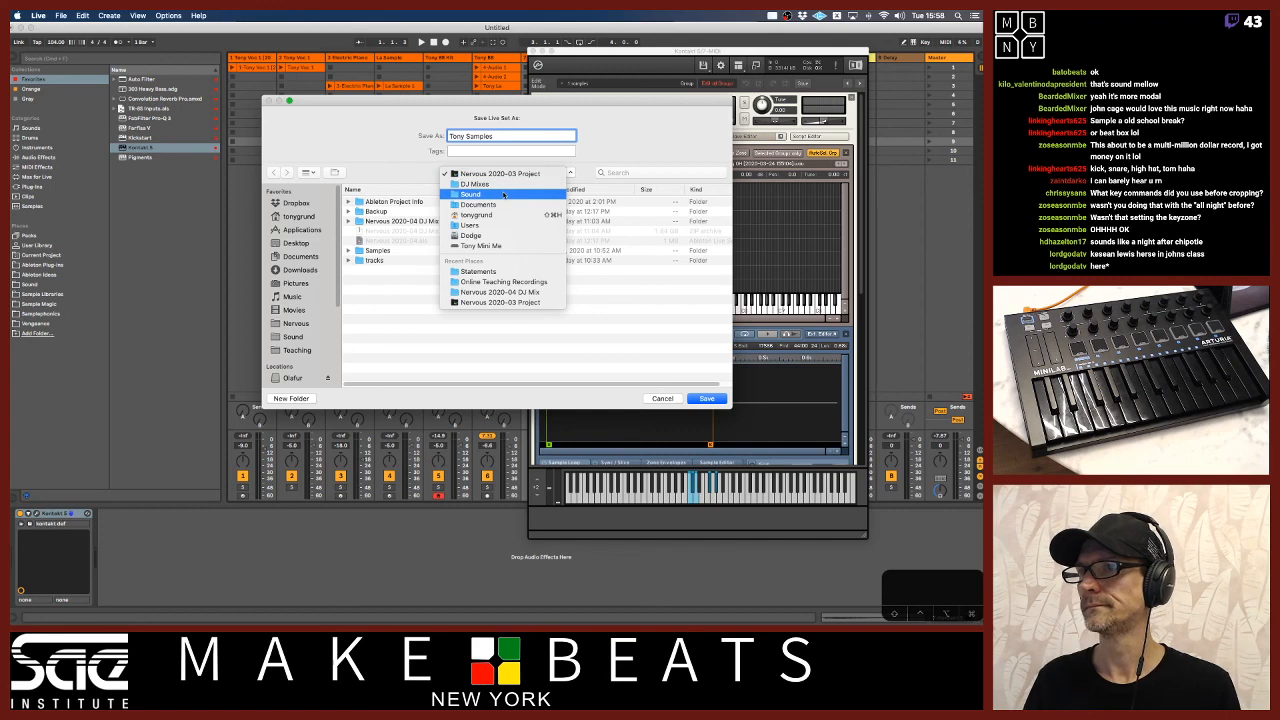
pyautogui.click(400, 260)
pyautogui.click(296, 350)
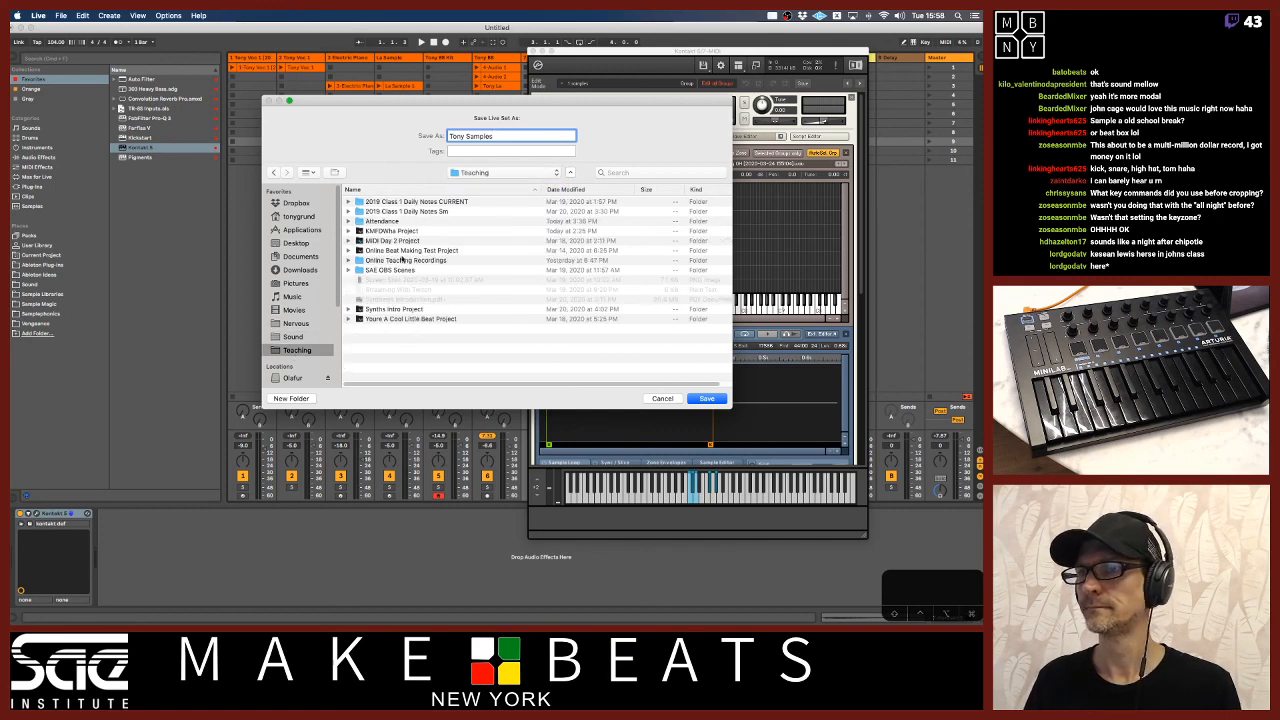
pyautogui.click(393, 333)
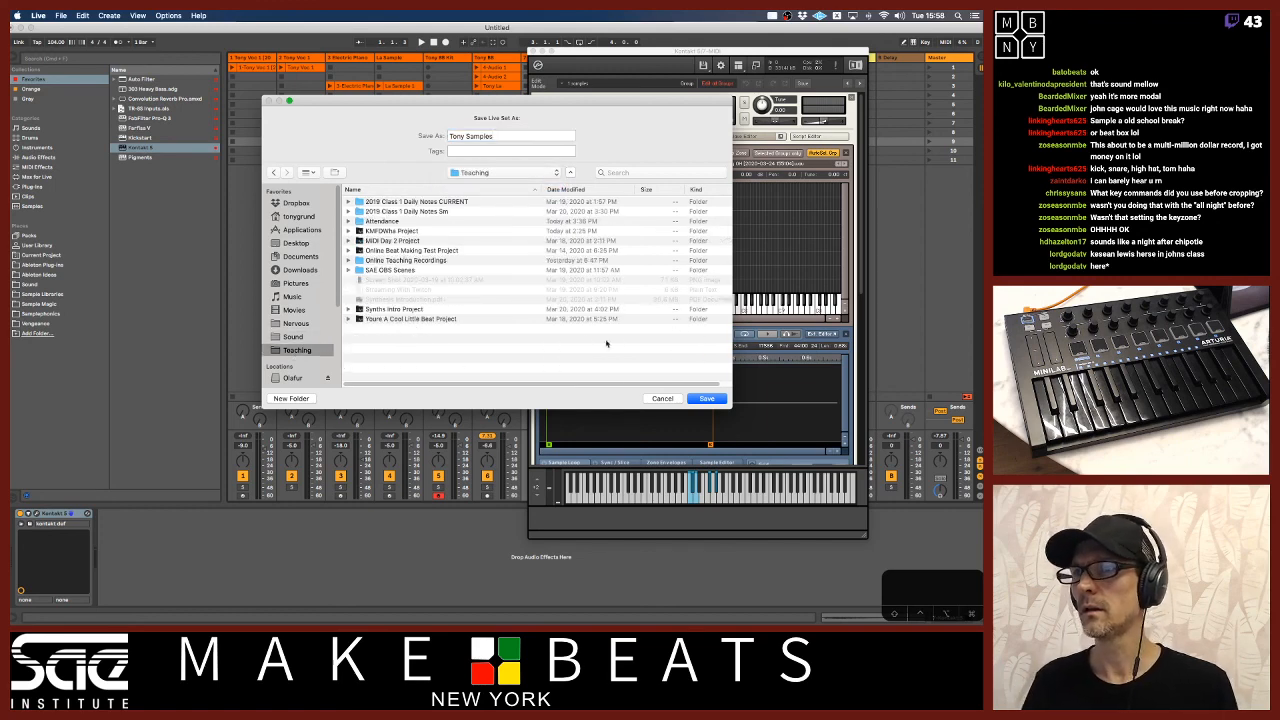
pyautogui.click(701, 399)
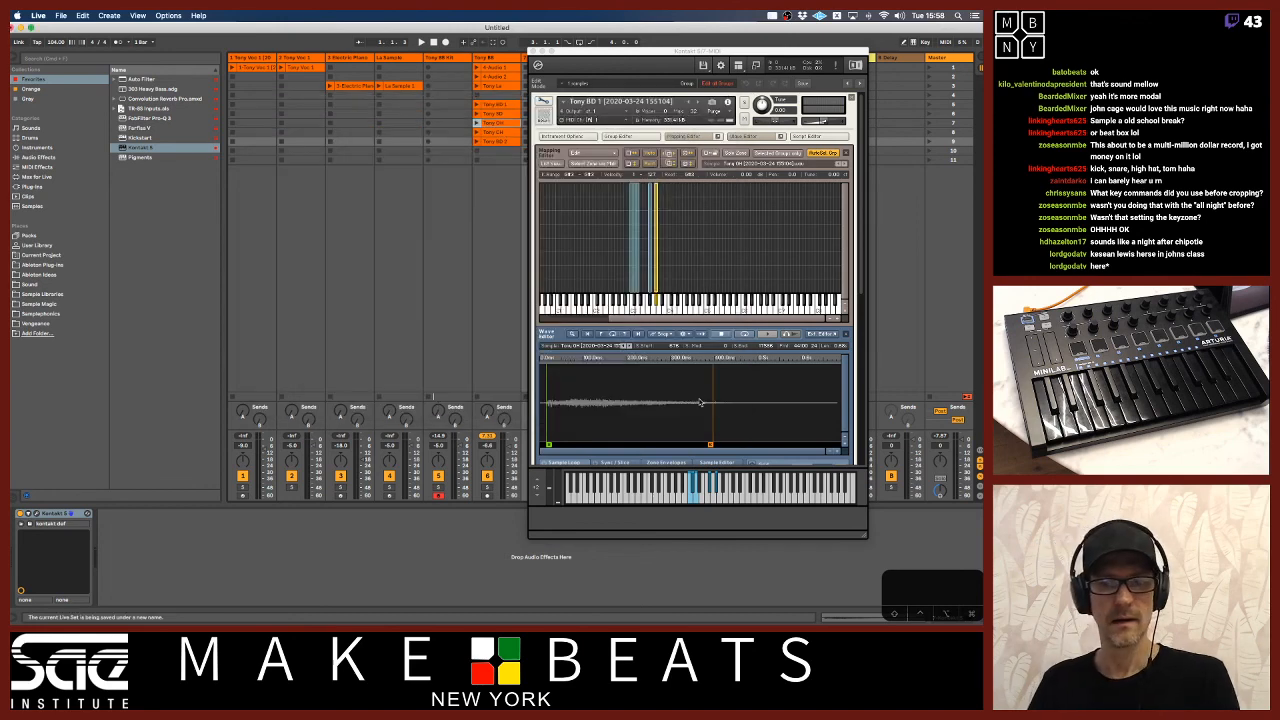